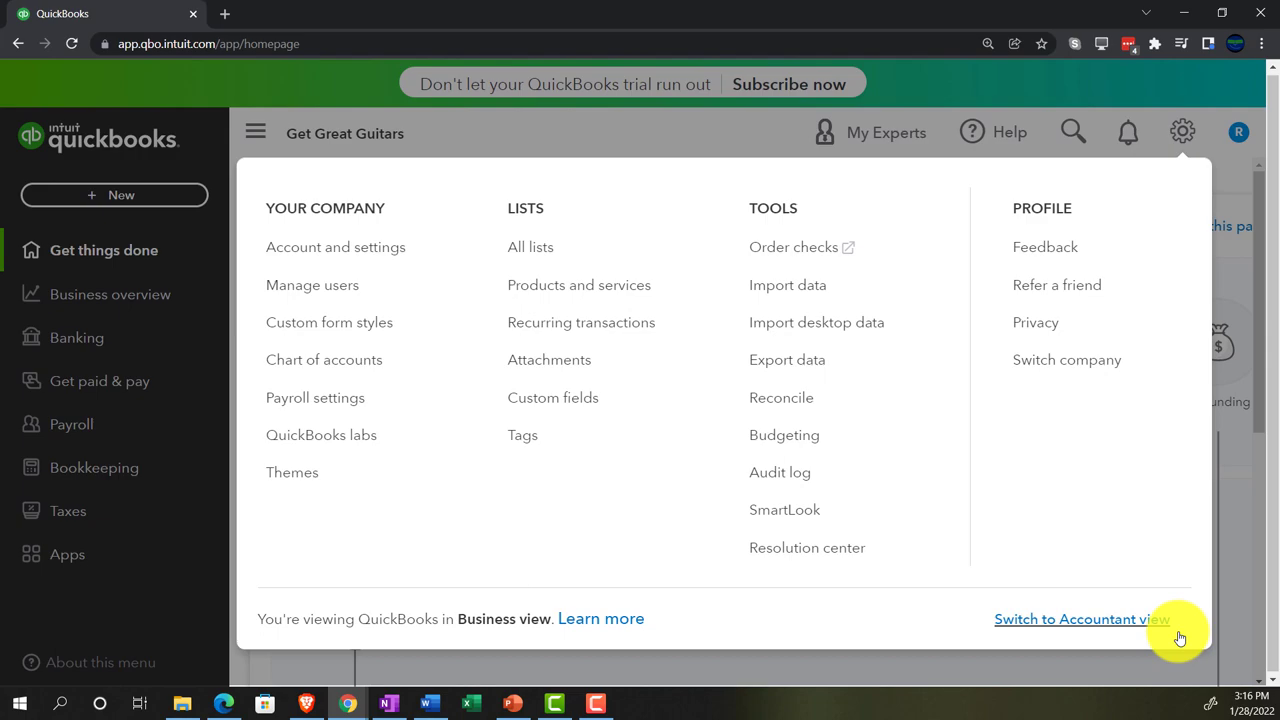
Step: Close the settings menu, view the sample company's homepage in Edge, and return to Get Great Guitars in Chrome
{"action": "left_click", "coordinate": [1230, 600]}
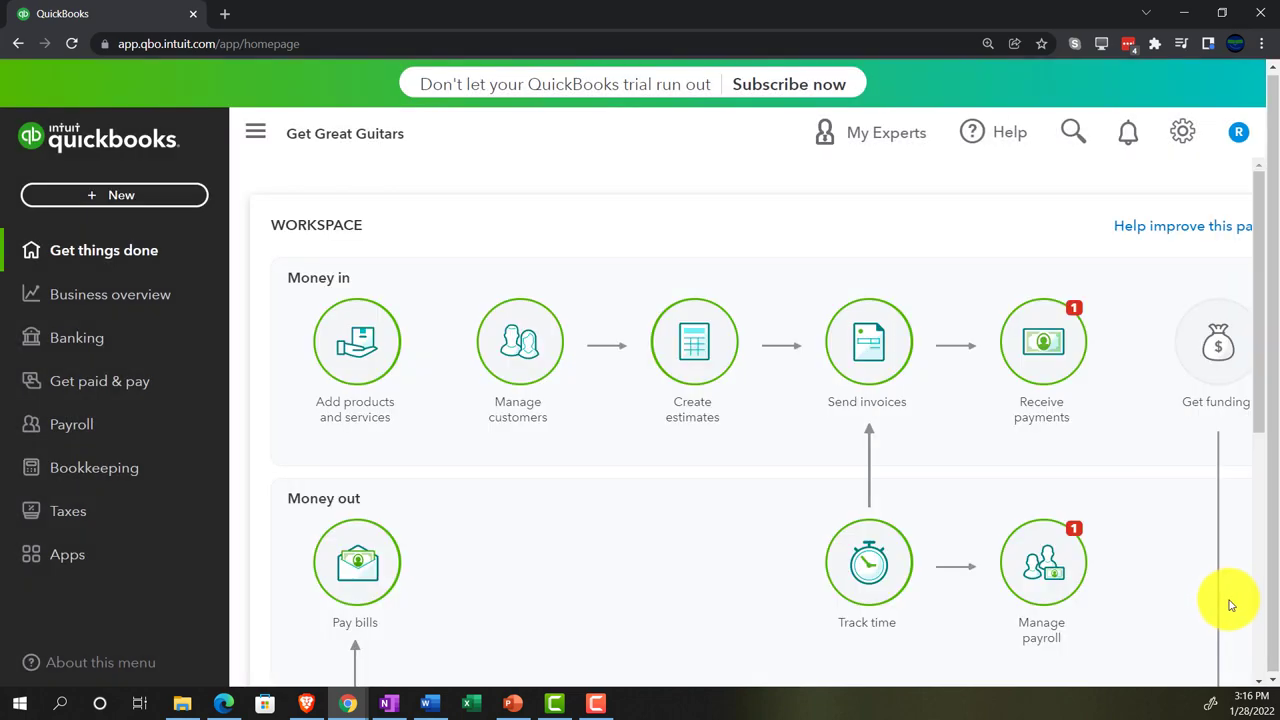
{"action": "left_click", "coordinate": [228, 704]}
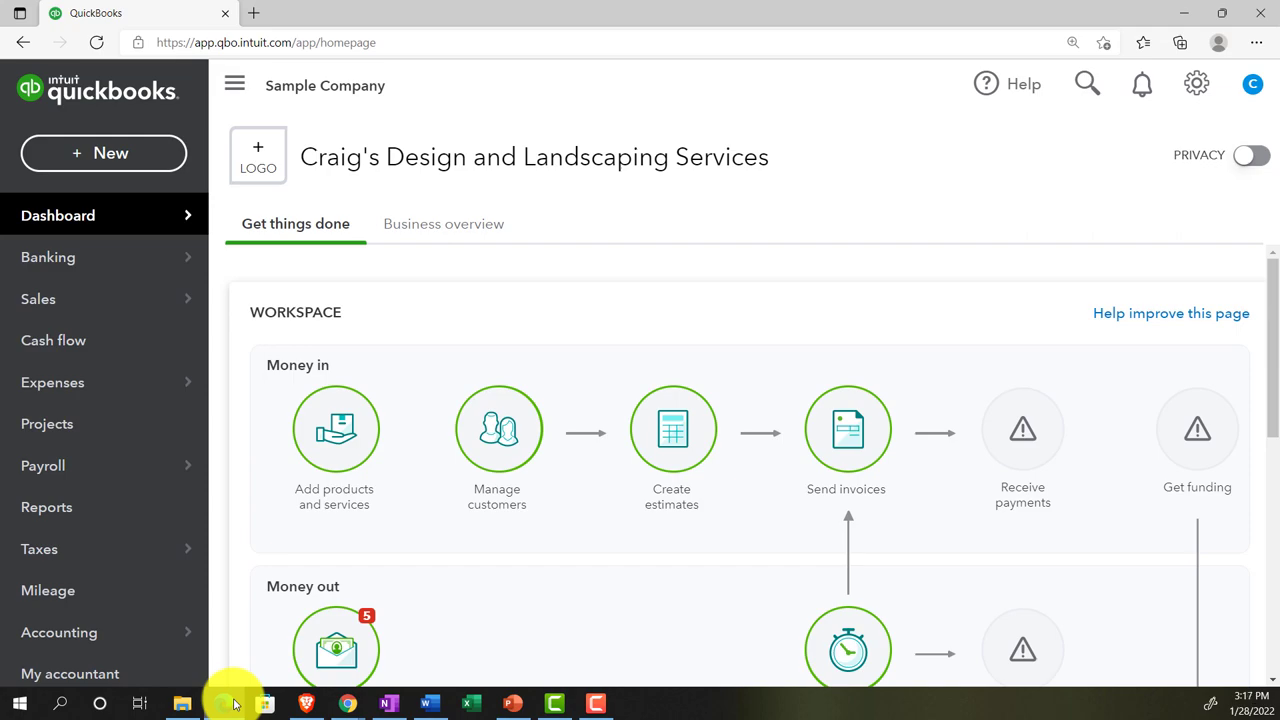
{"action": "left_click", "coordinate": [228, 704]}
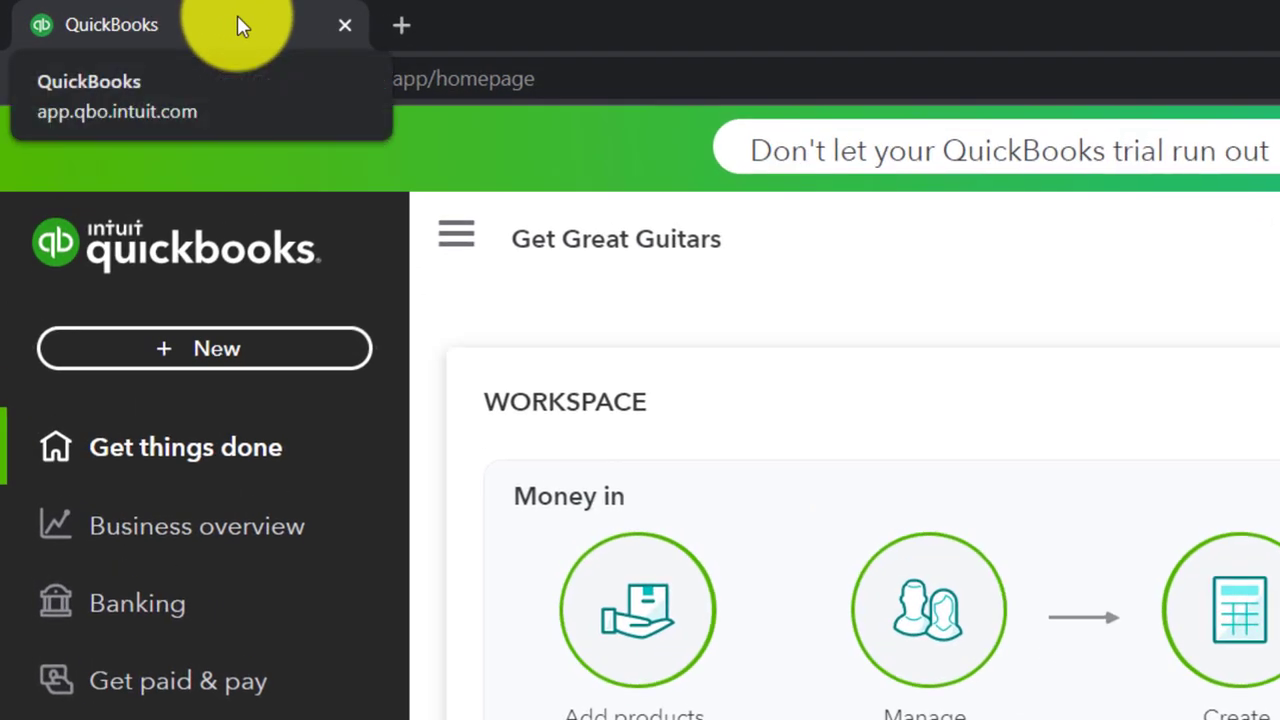
Step: Duplicate the Get Great Guitars browser tab three times
{"action": "right_click", "coordinate": [238, 17]}
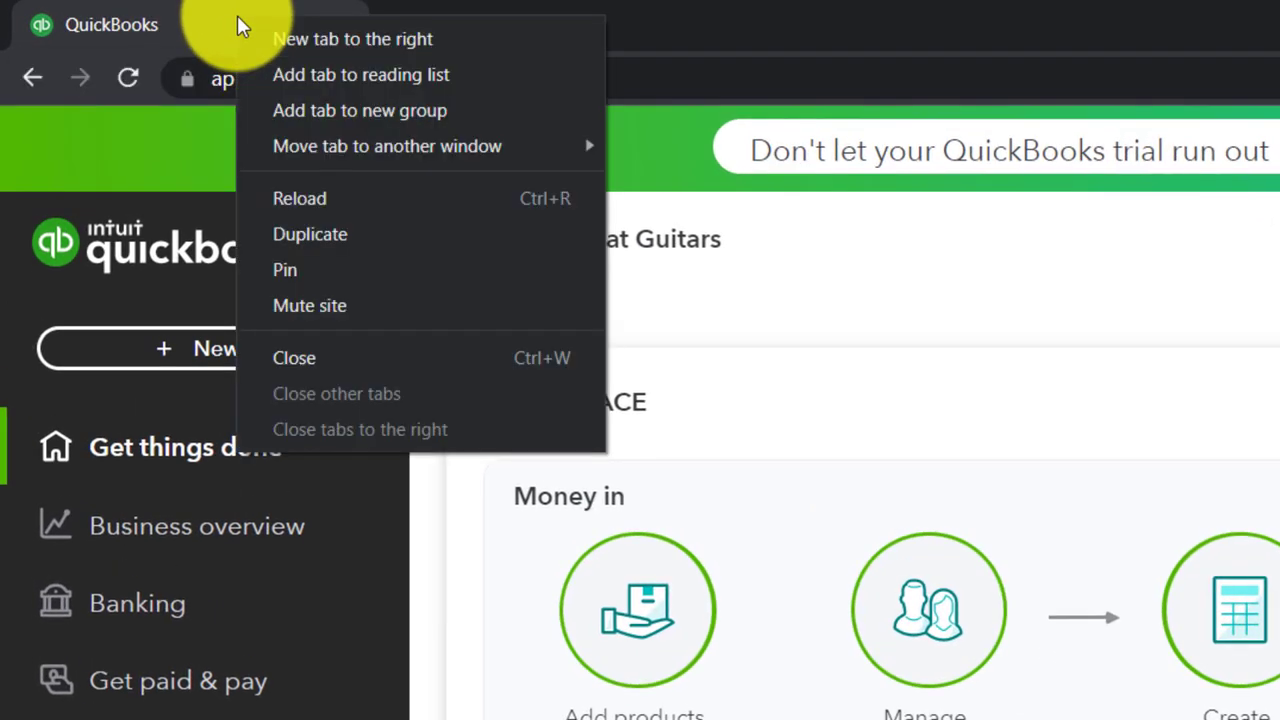
{"action": "left_click", "coordinate": [308, 231]}
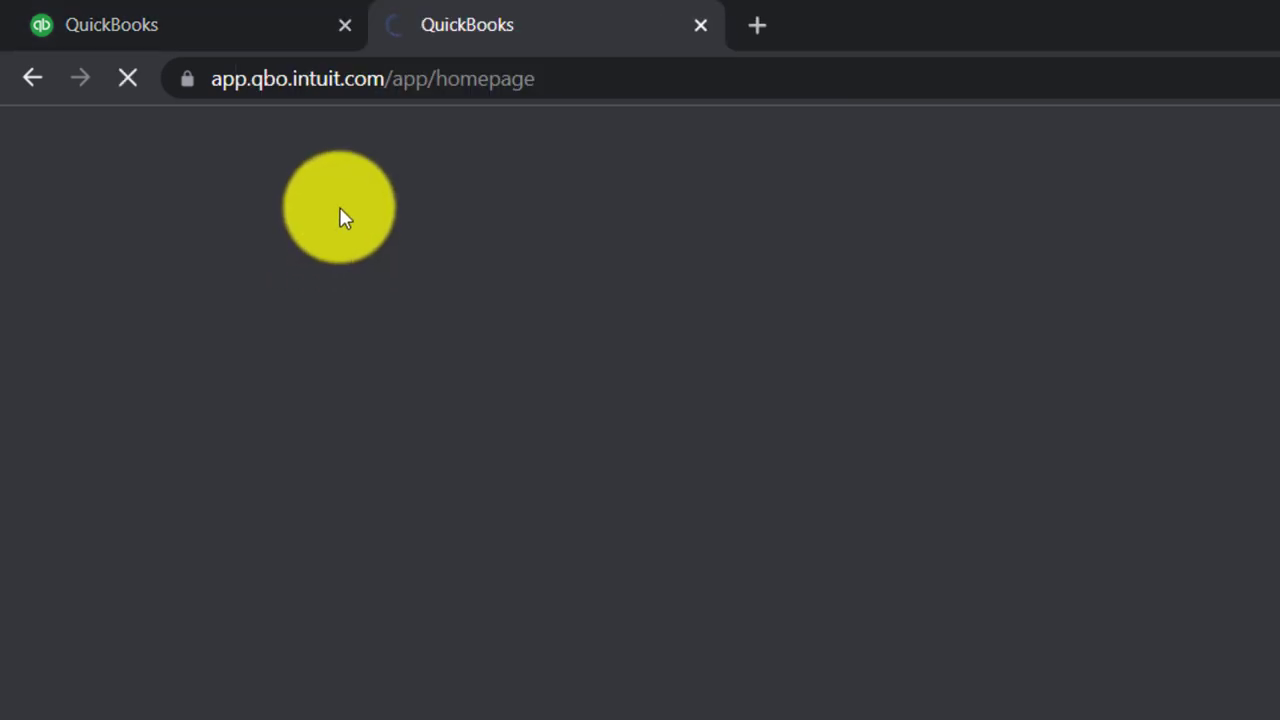
{"action": "left_click", "coordinate": [260, 17]}
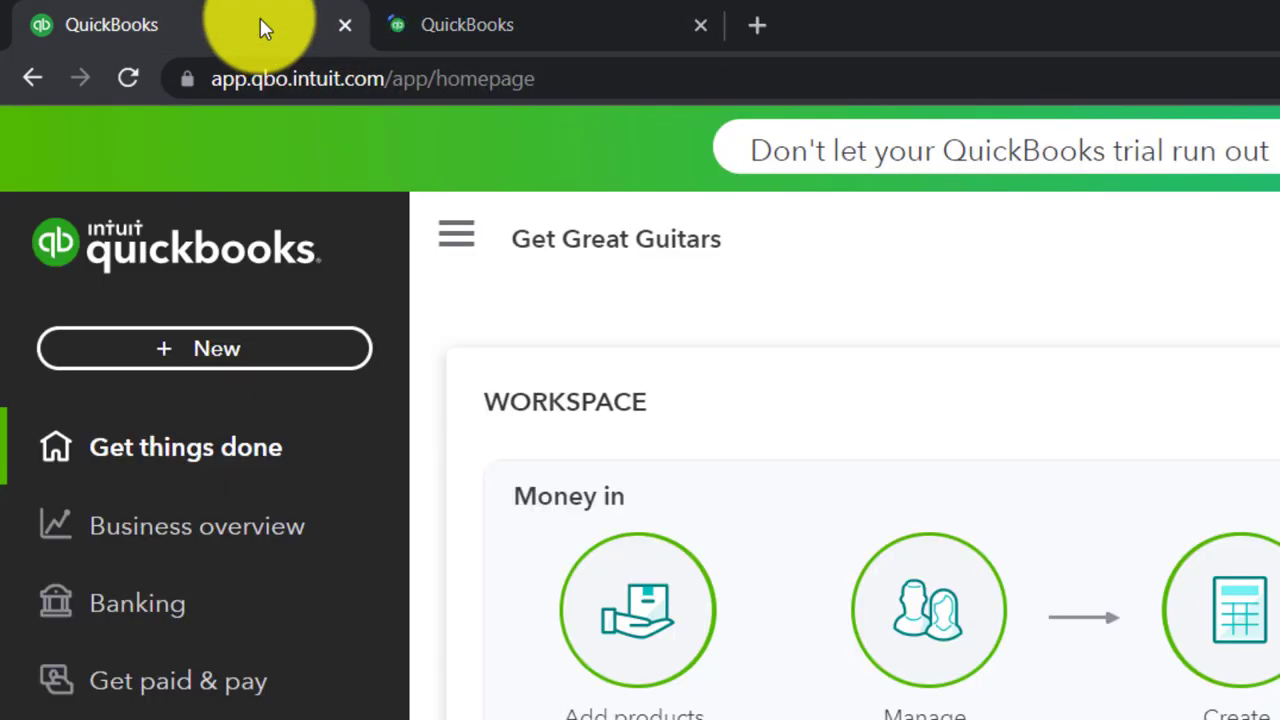
{"action": "right_click", "coordinate": [260, 18]}
{"action": "left_click", "coordinate": [318, 236]}
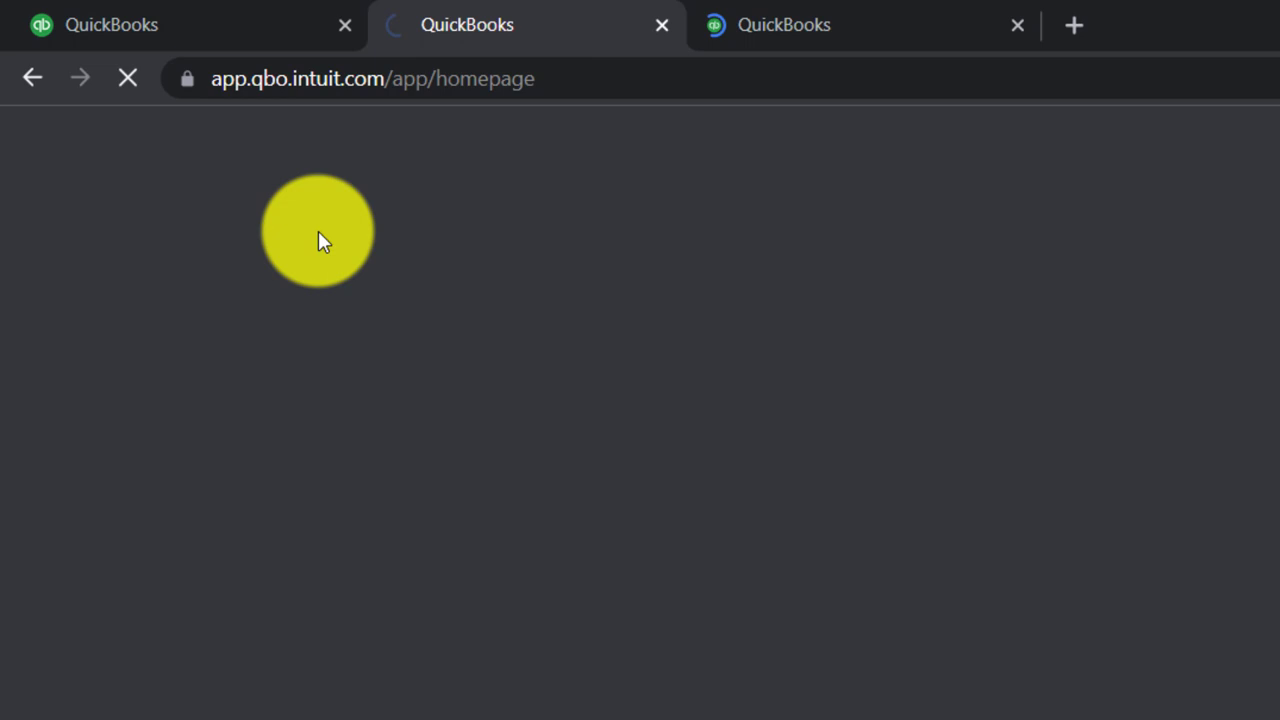
{"action": "left_click", "coordinate": [231, 26]}
{"action": "right_click", "coordinate": [231, 26]}
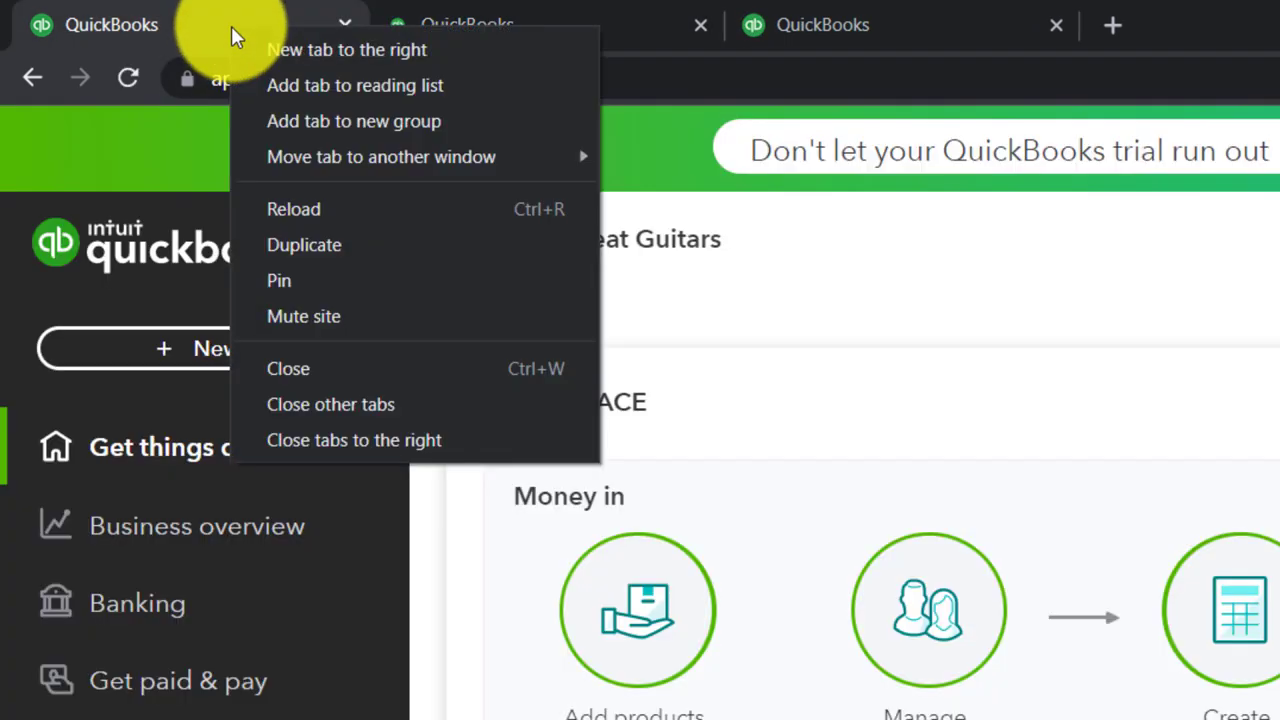
{"action": "left_click", "coordinate": [317, 236]}
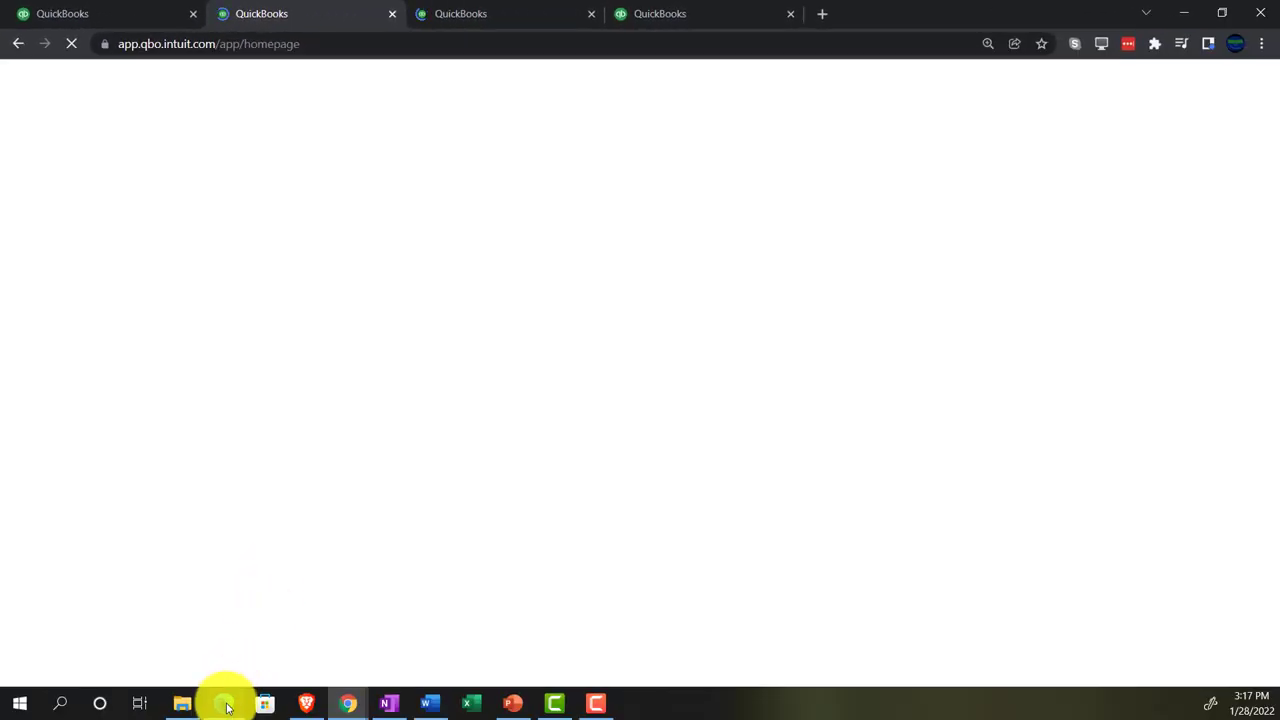
Step: Switch to Edge, view the sample company's Reports page, and return to Chrome
{"action": "left_click", "coordinate": [227, 708]}
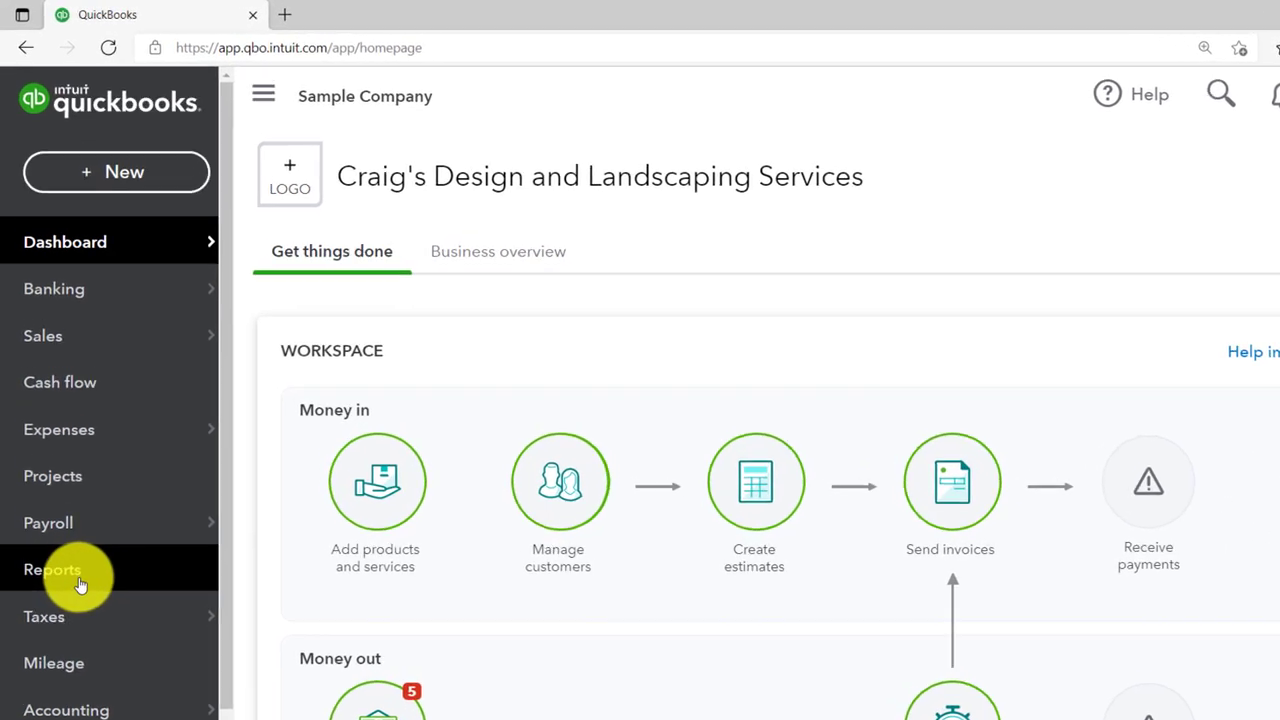
{"action": "left_click", "coordinate": [80, 584]}
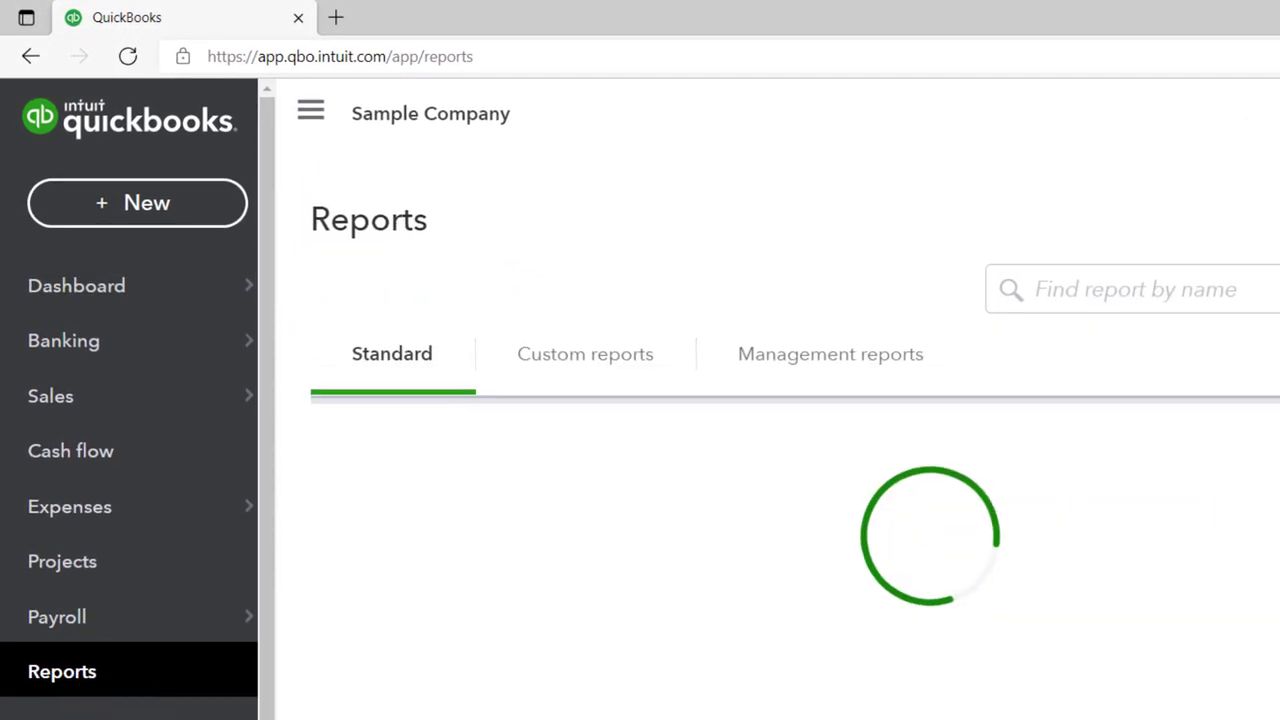
{"action": "left_click", "coordinate": [223, 706]}
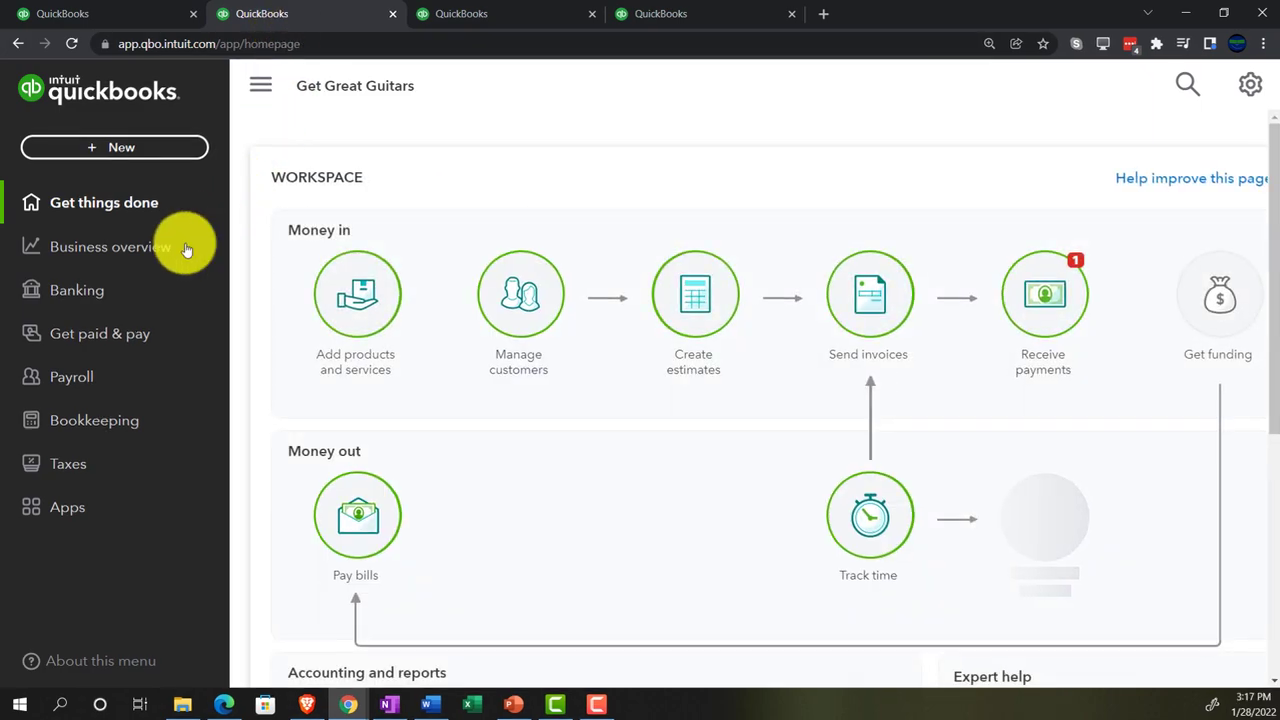
Step: Open the Balance Sheet report from the favorite reports in the second browser tab
{"action": "left_click", "coordinate": [84, 252]}
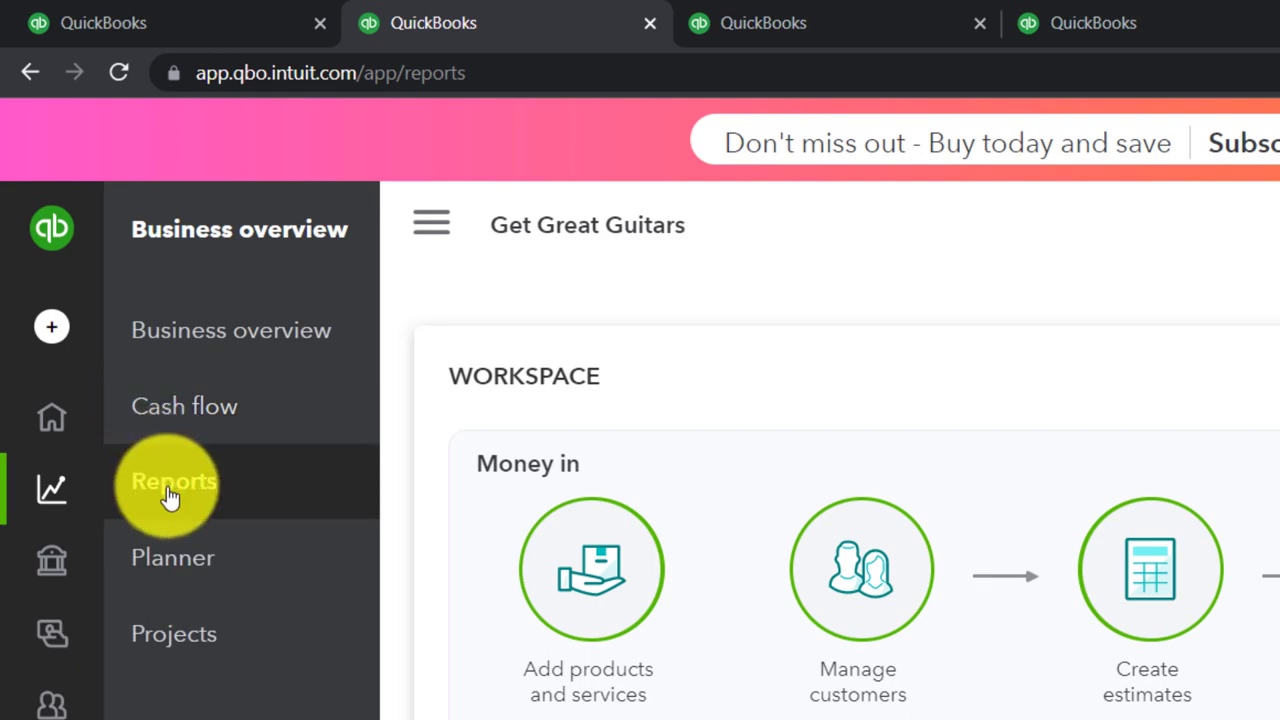
{"action": "left_click", "coordinate": [167, 495]}
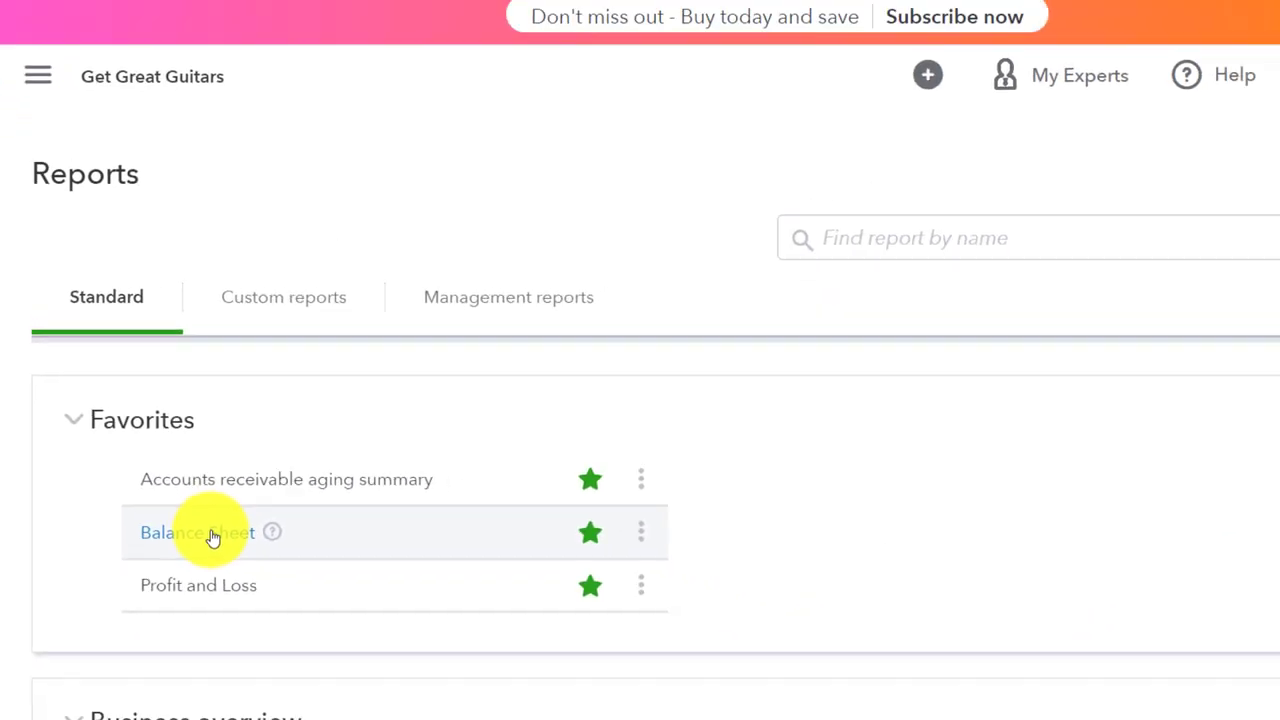
{"action": "left_click", "coordinate": [213, 536]}
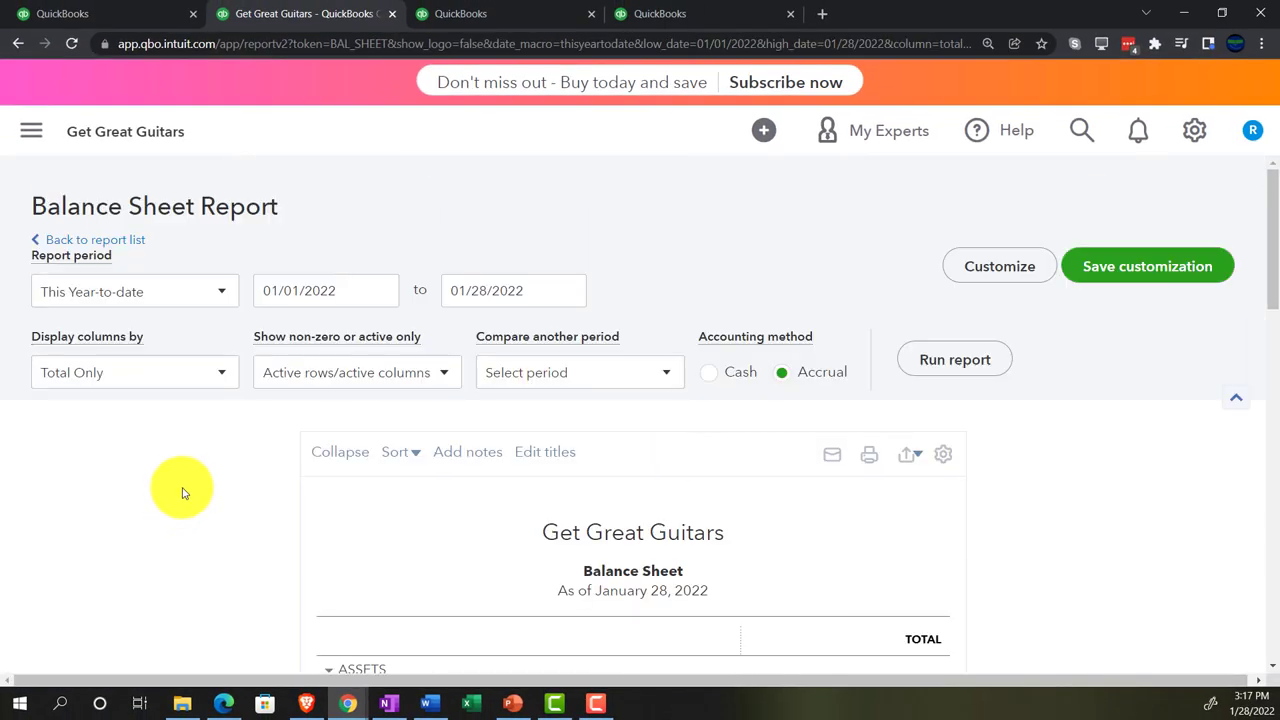
Step: Set the Balance Sheet report period to 01/01/2022 through 12/31/2022 and run the report
{"action": "left_click", "coordinate": [337, 291]}
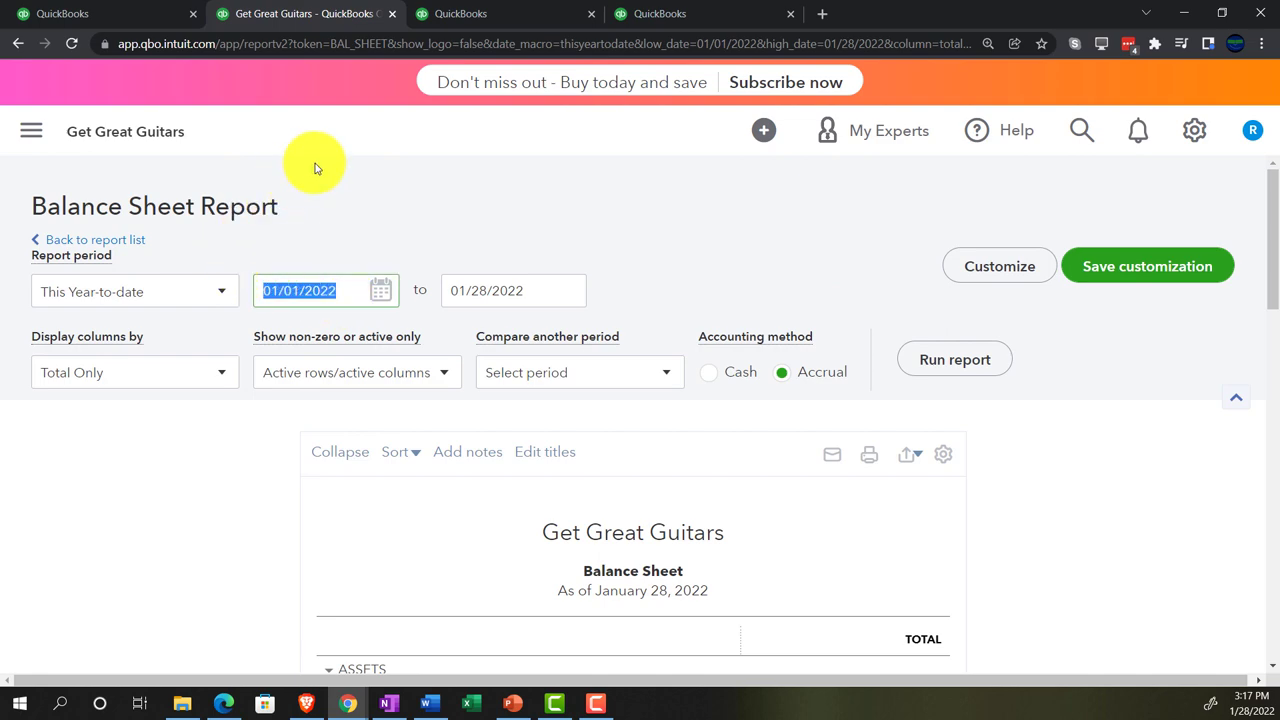
{"action": "type", "text": "010122"}
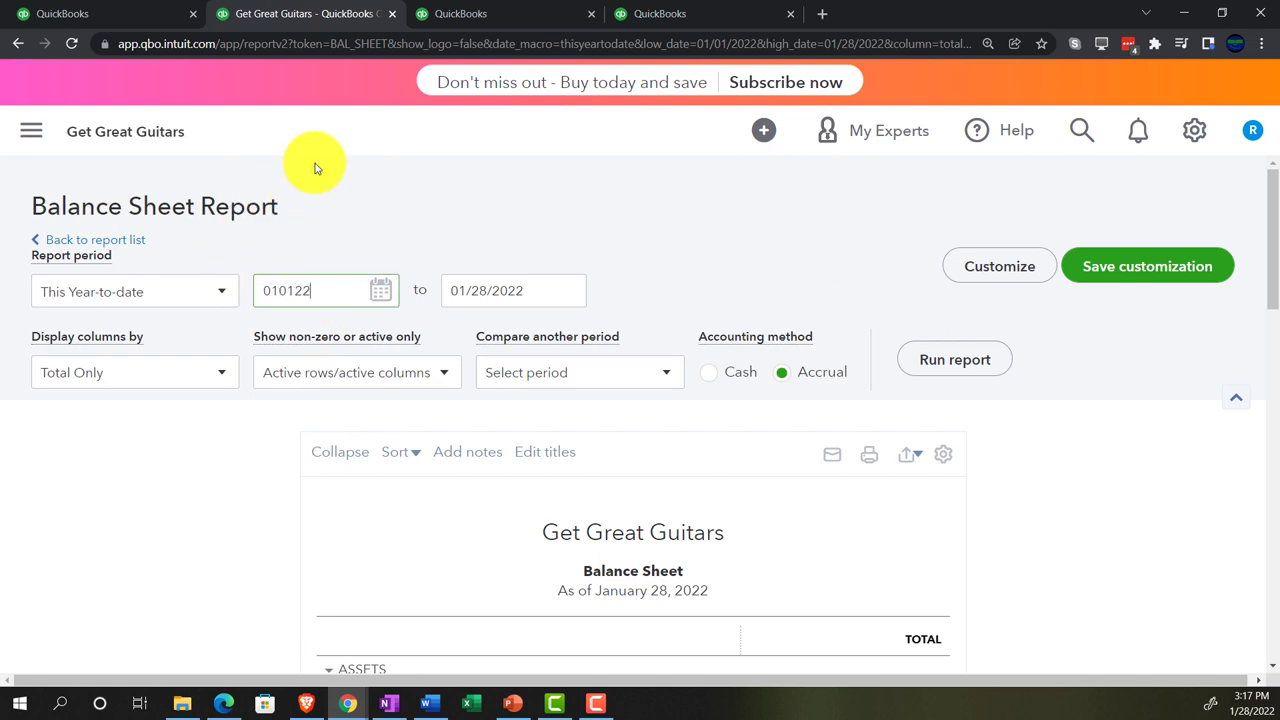
{"action": "key", "text": "Tab"}
{"action": "type", "text": "123122"}
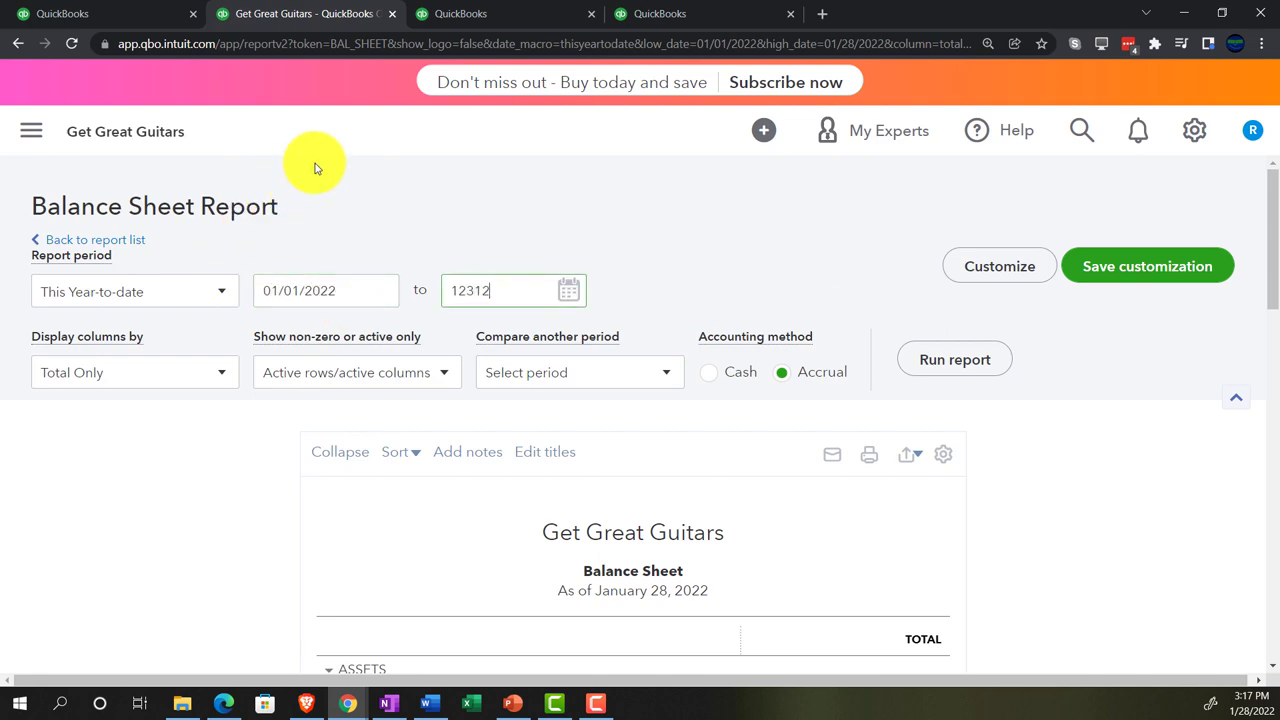
{"action": "key", "text": "Tab"}
{"action": "left_click", "coordinate": [922, 352]}
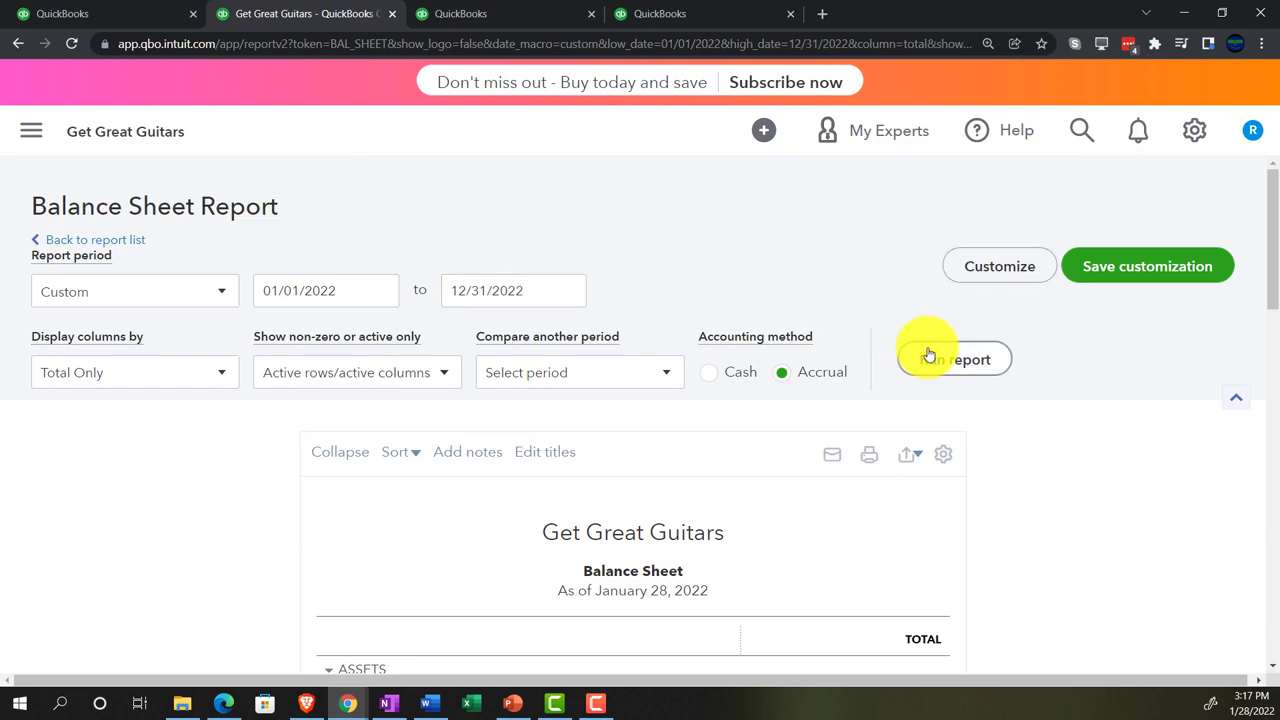
Step: Open the Profit and Loss report from the favorite reports in the third browser tab
{"action": "left_click", "coordinate": [475, 12]}
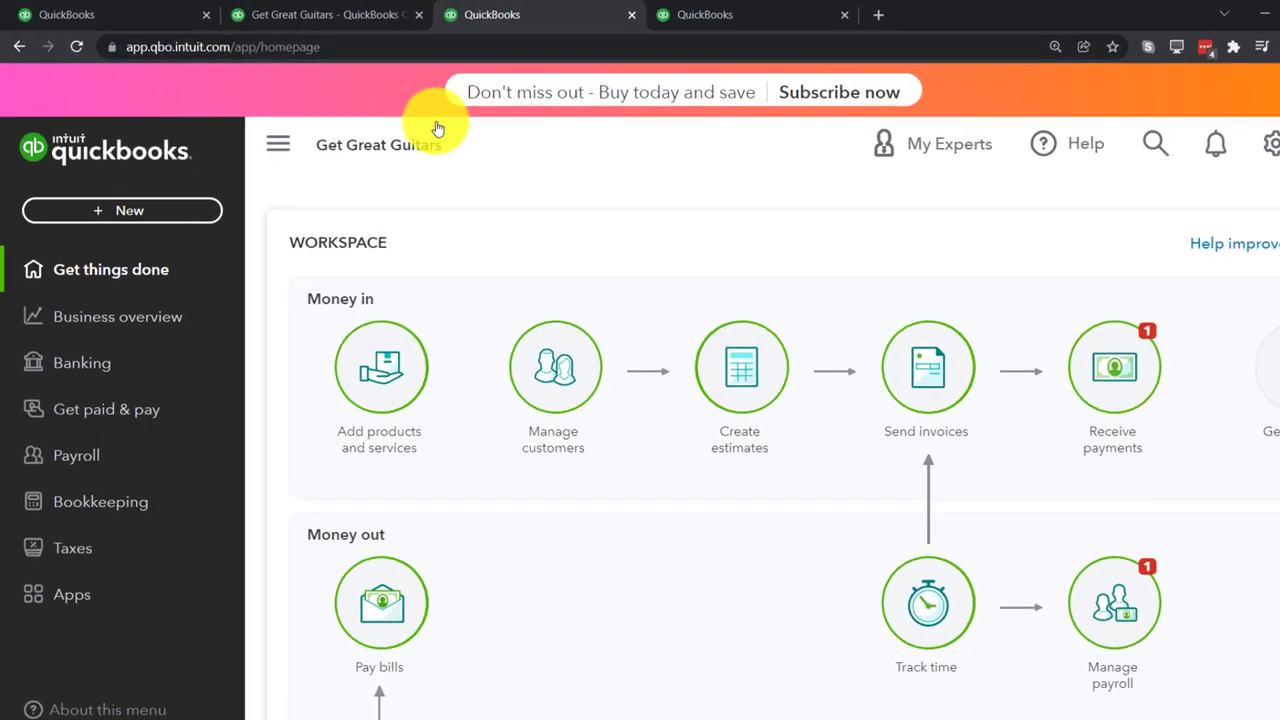
{"action": "left_click", "coordinate": [162, 320]}
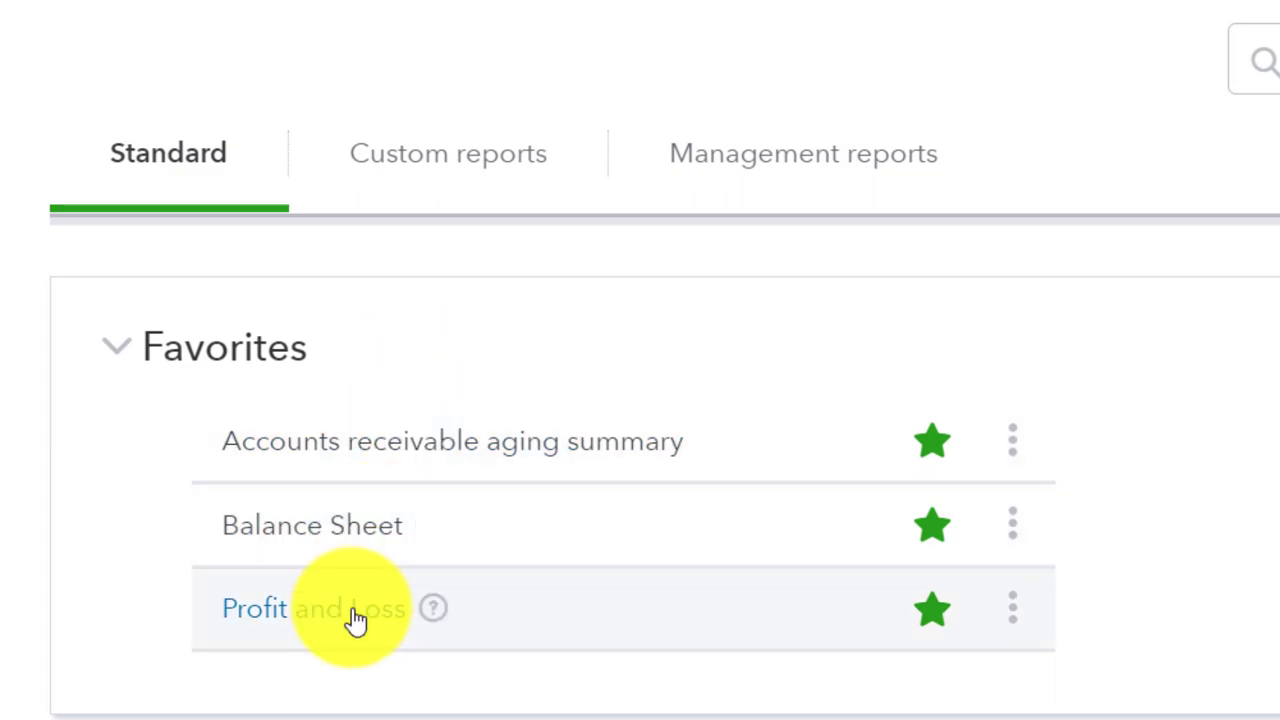
{"action": "left_click", "coordinate": [355, 615]}
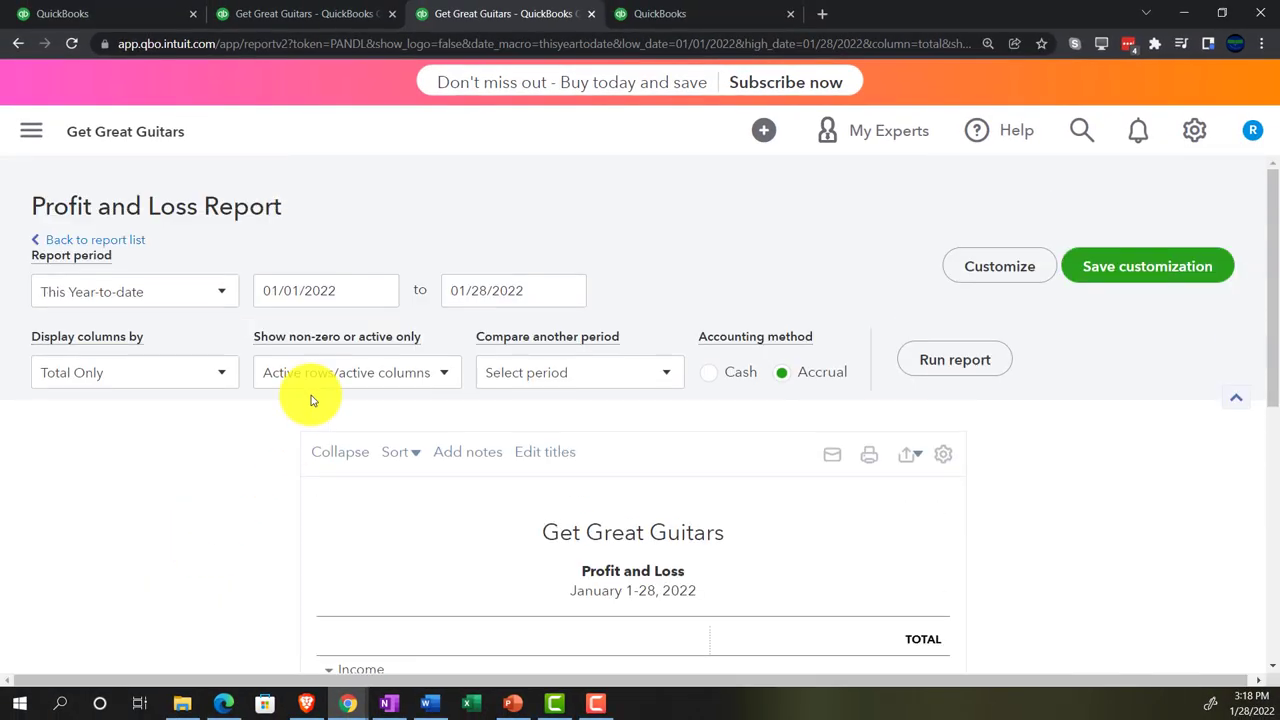
Step: Set the Profit and Loss report period to 01/01/2022 through 12/31/2022 and run the report
{"action": "left_click", "coordinate": [343, 292]}
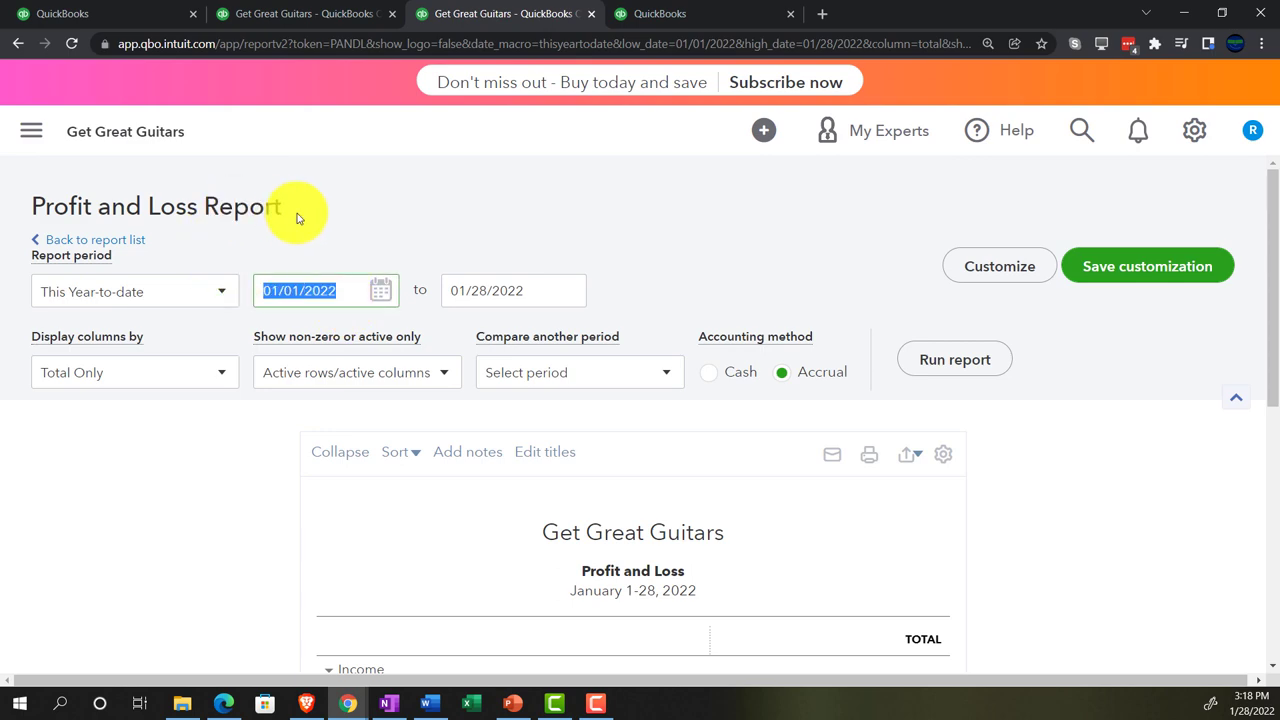
{"action": "type", "text": "01/01/2022"}
{"action": "key", "text": "Tab"}
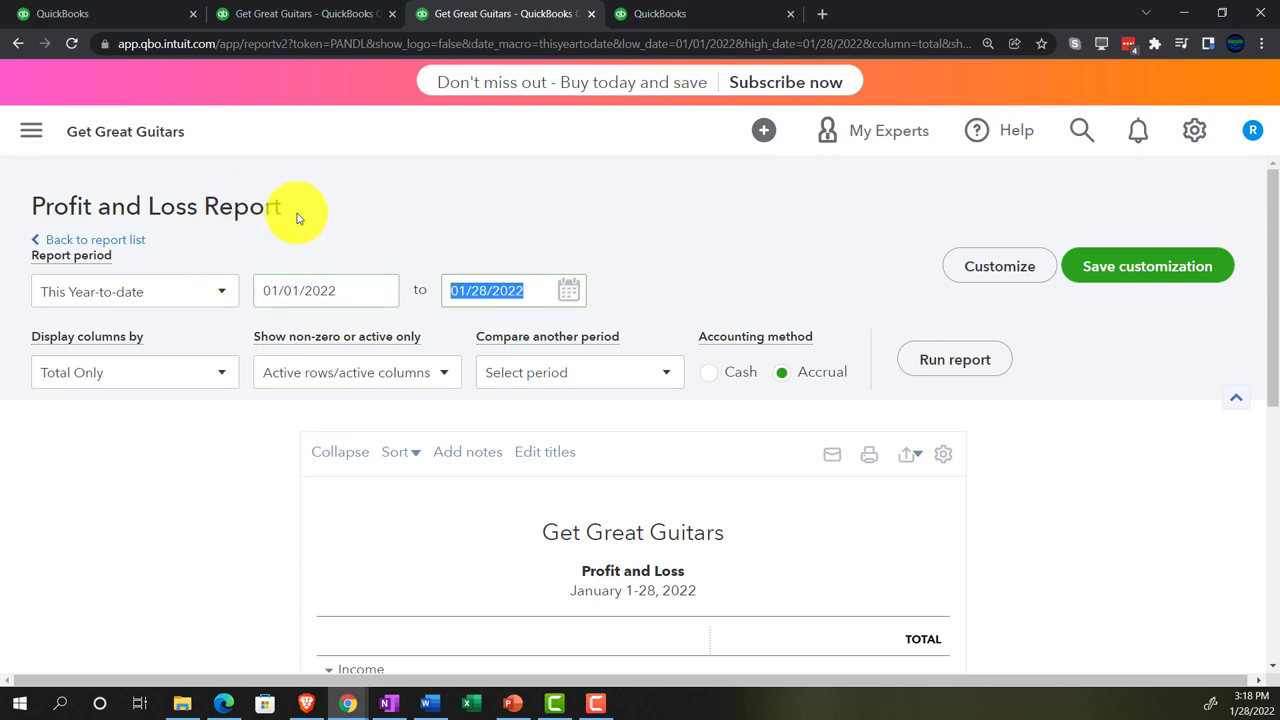
{"action": "type", "text": "12/31/2022"}
{"action": "key", "text": "Tab"}
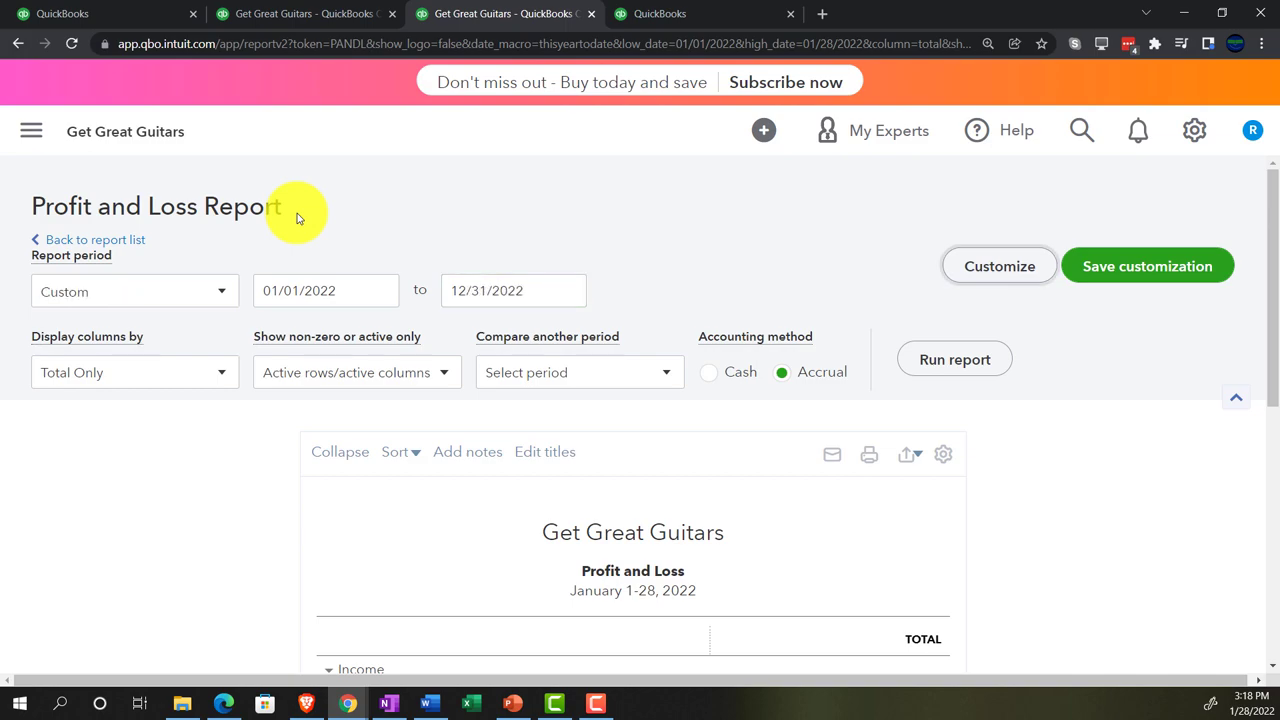
{"action": "left_click", "coordinate": [938, 360]}
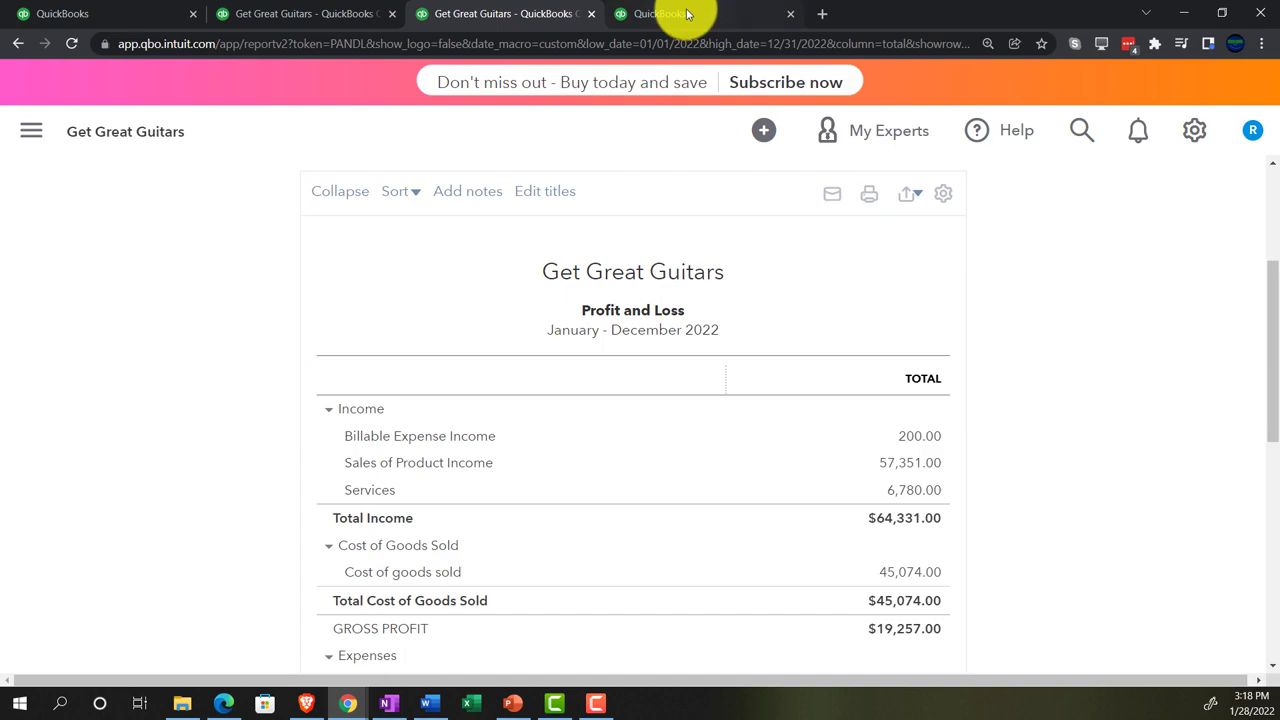
Step: Open another Profit and Loss report in the fourth browser tab and collapse its navigation menu
{"action": "left_click", "coordinate": [703, 18]}
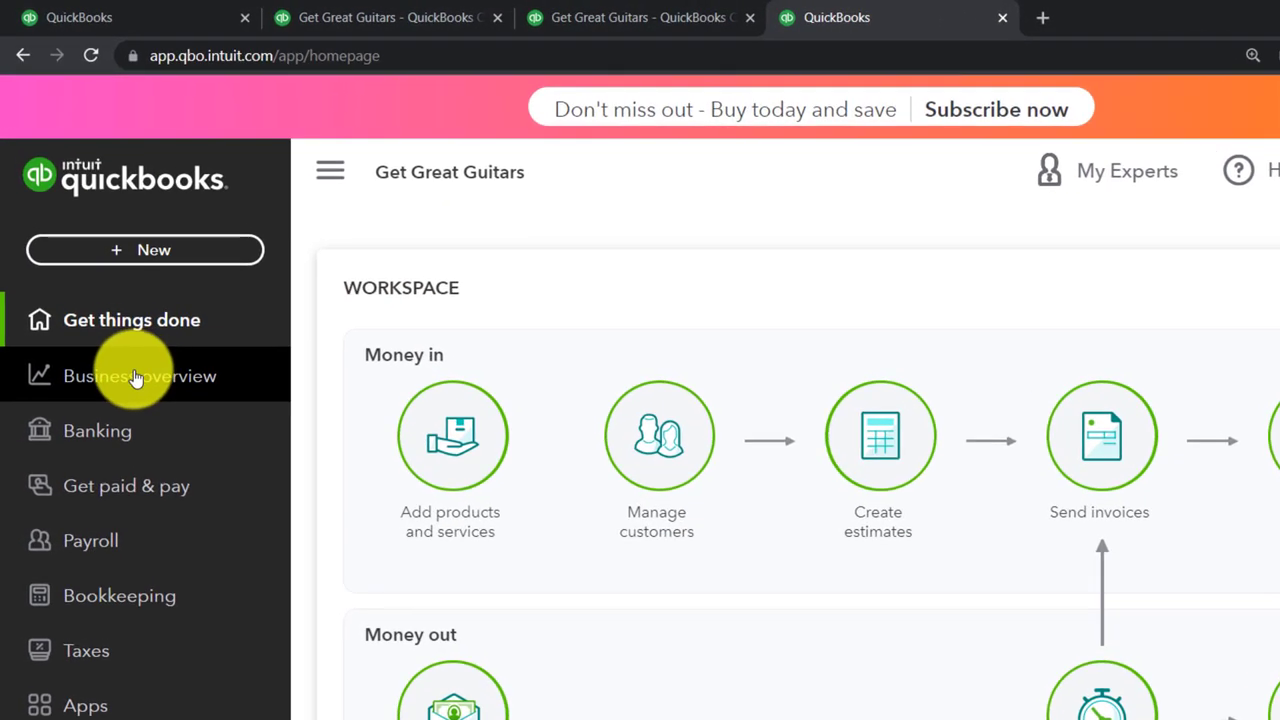
{"action": "left_click", "coordinate": [128, 354]}
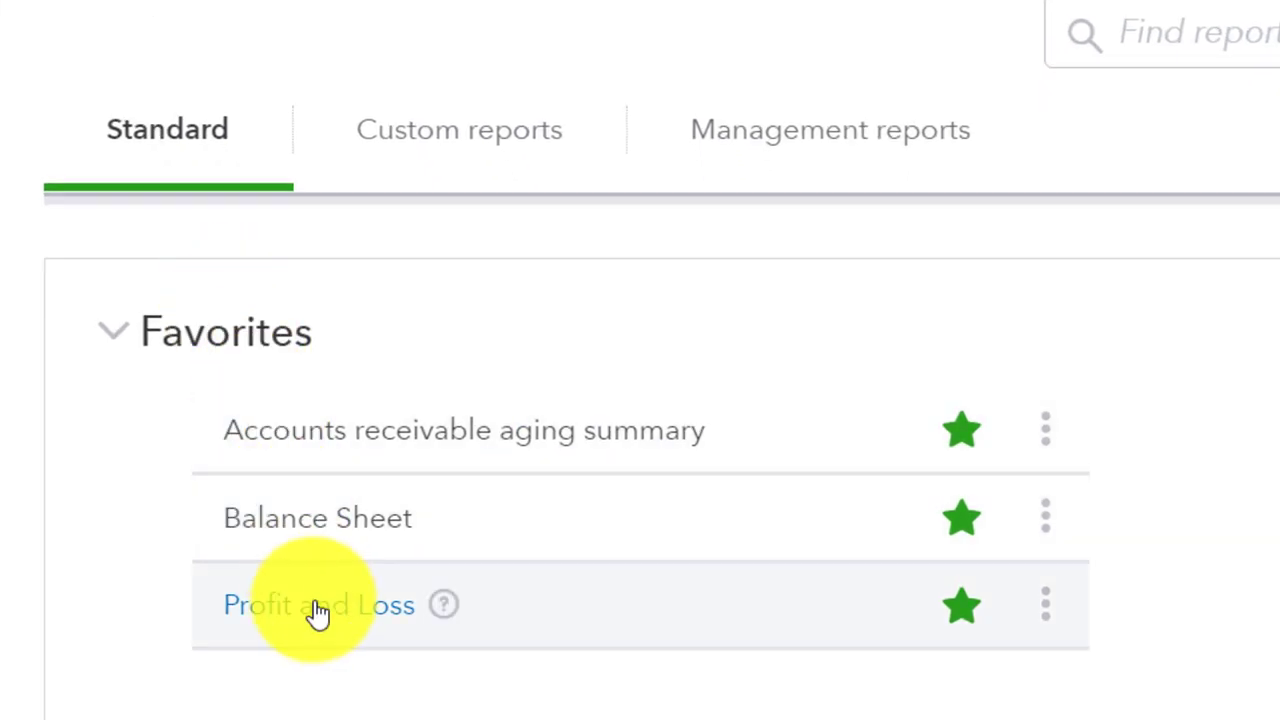
{"action": "left_click", "coordinate": [318, 610]}
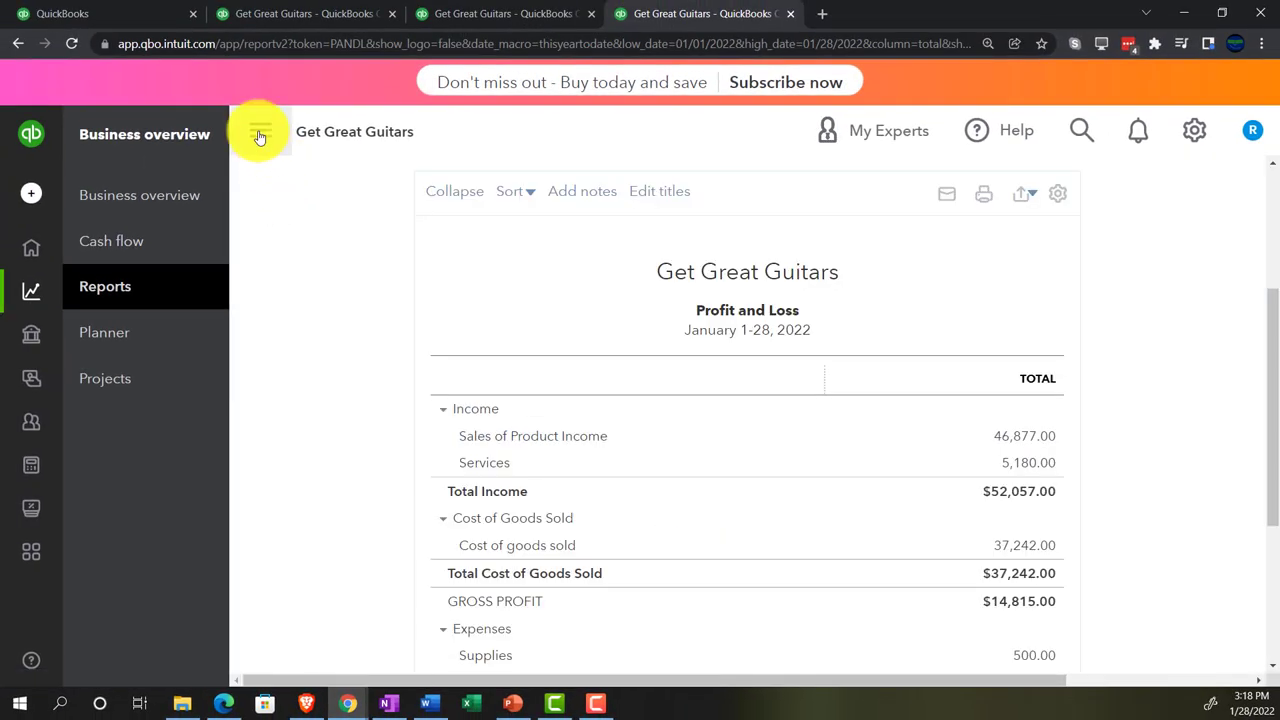
{"action": "left_click", "coordinate": [259, 134]}
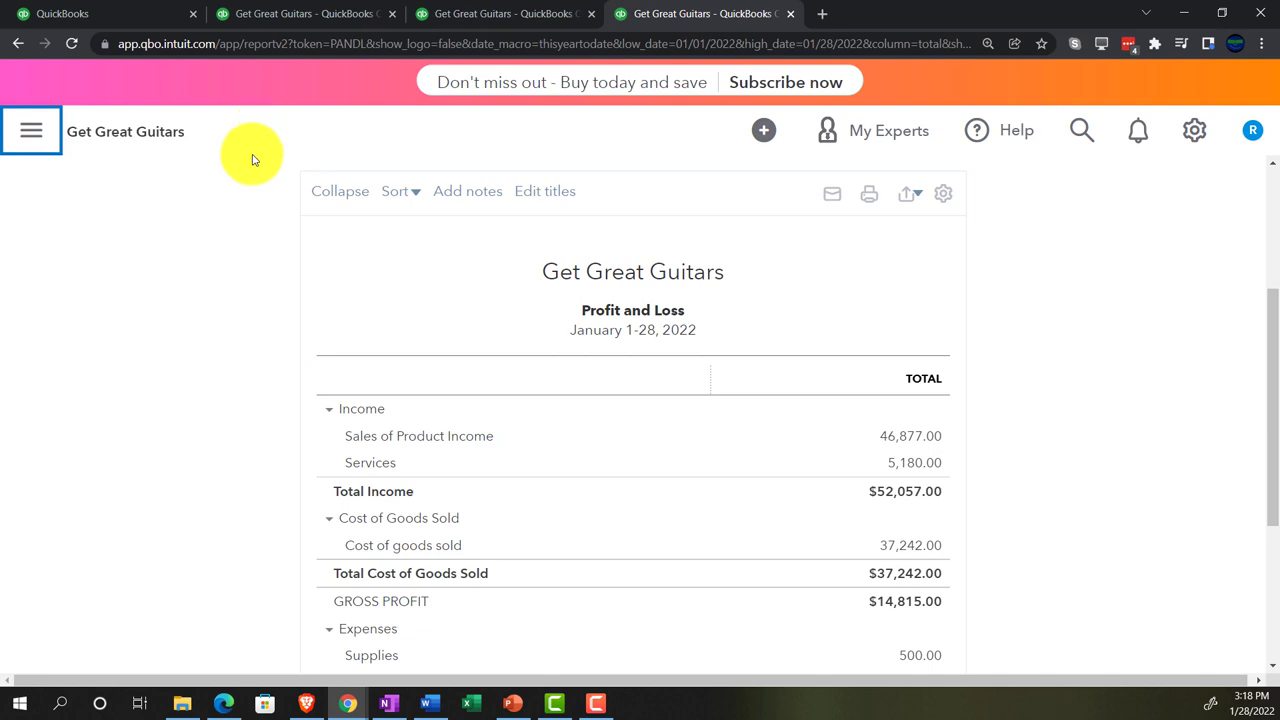
Step: Set the fourth tab's Profit and Loss period to 02/01/2022 through 12/31/2022 and run the report
{"action": "scroll", "coordinate": [270, 375], "scroll_direction": "up", "scroll_amount": 3}
{"action": "left_click", "coordinate": [300, 290]}
{"action": "key", "text": "ctrl+a"}
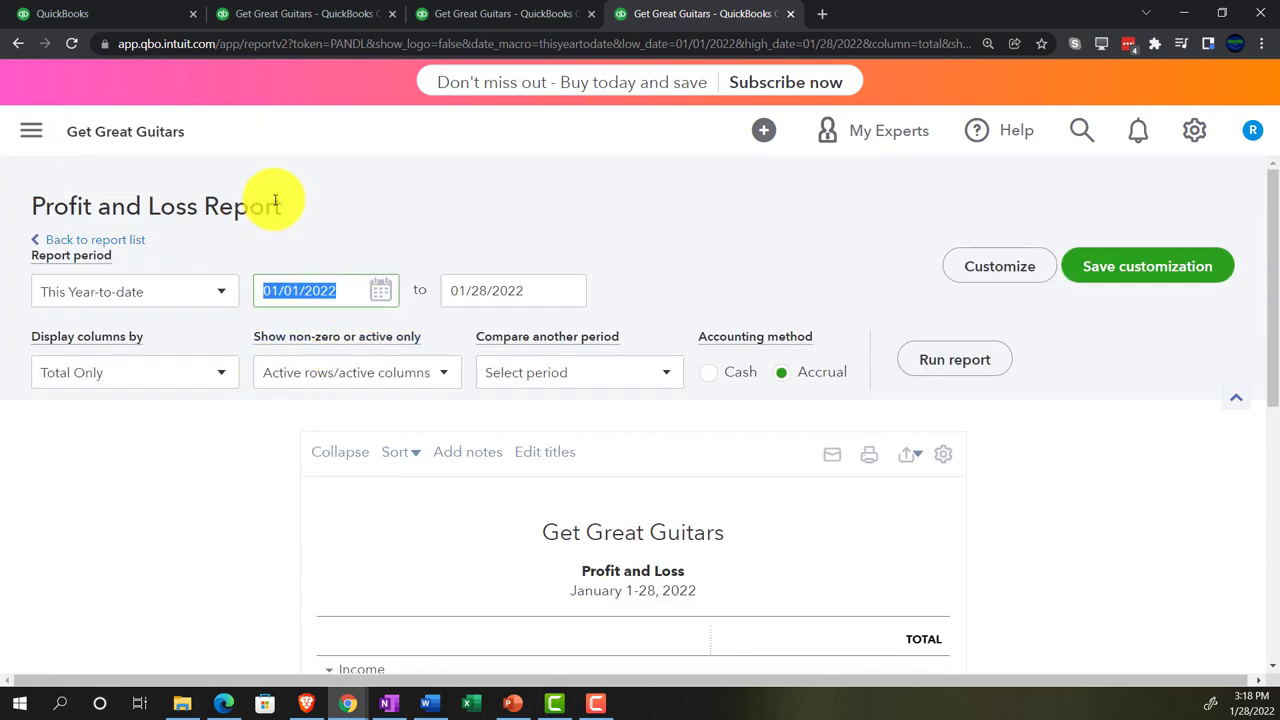
{"action": "type", "text": "02012/01/2022"}
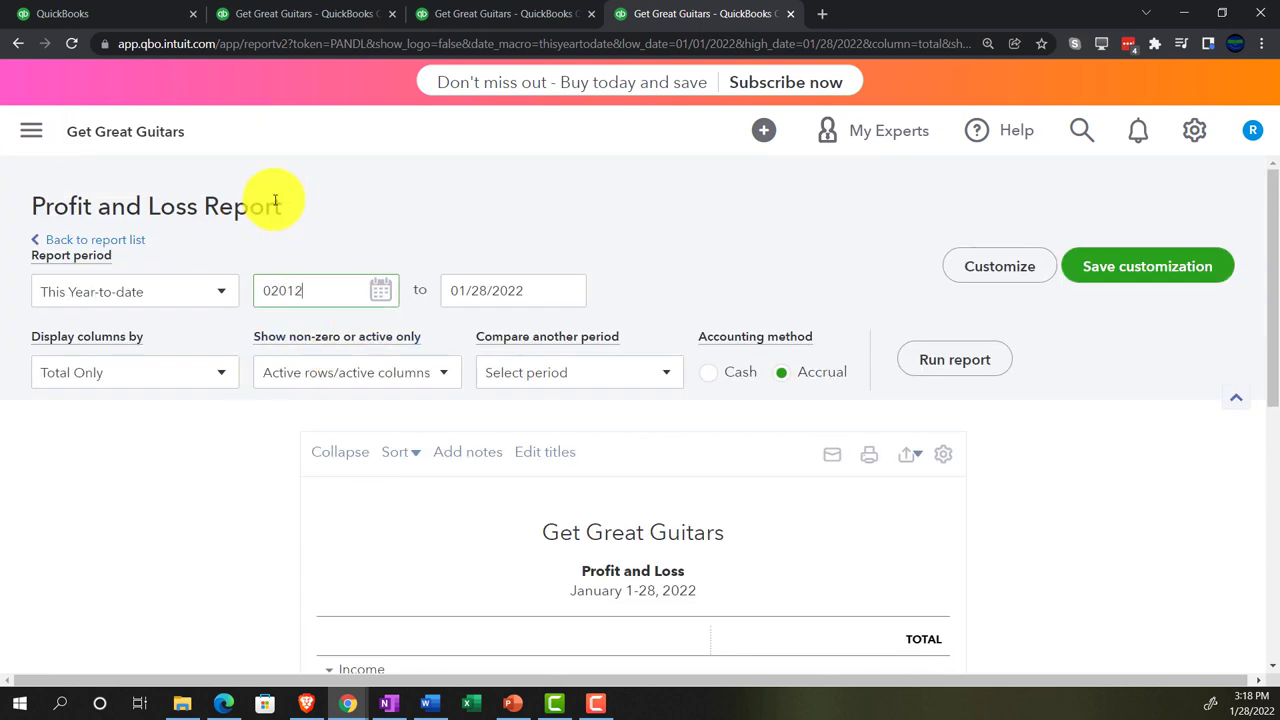
{"action": "key", "text": "Tab"}
{"action": "type", "text": "12/31/2022"}
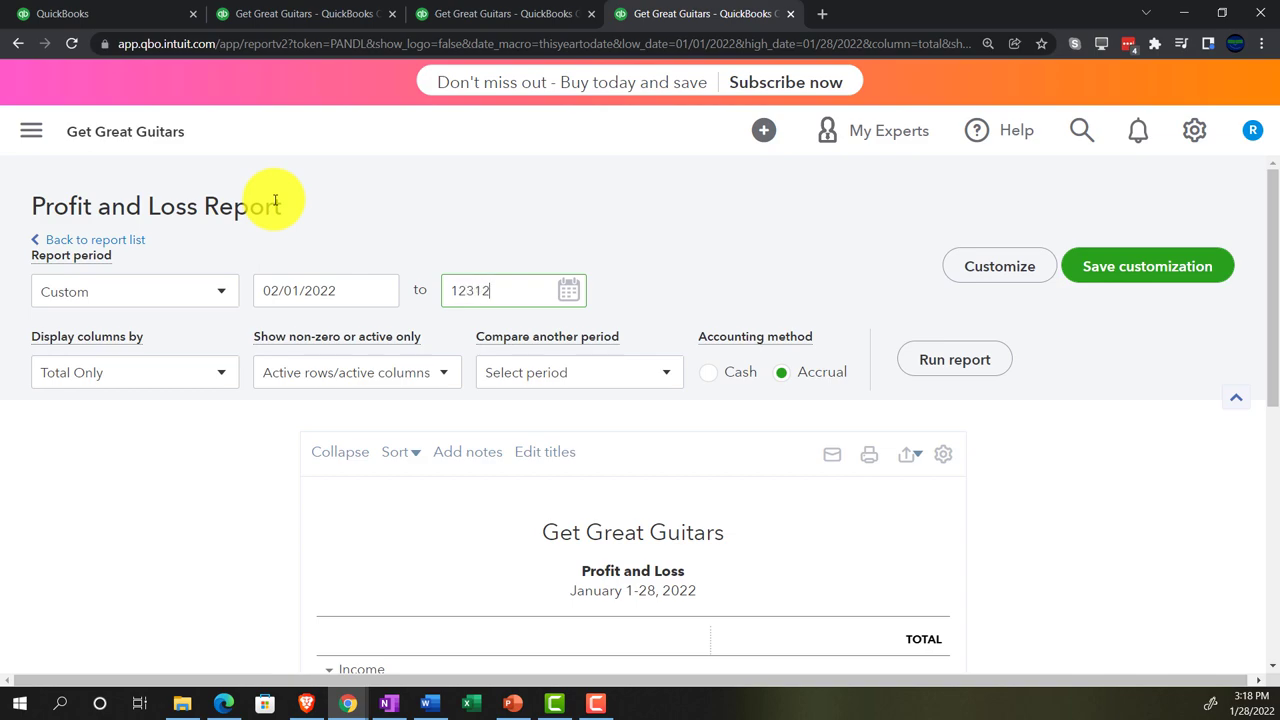
{"action": "key", "text": "Tab"}
{"action": "left_click", "coordinate": [966, 357]}
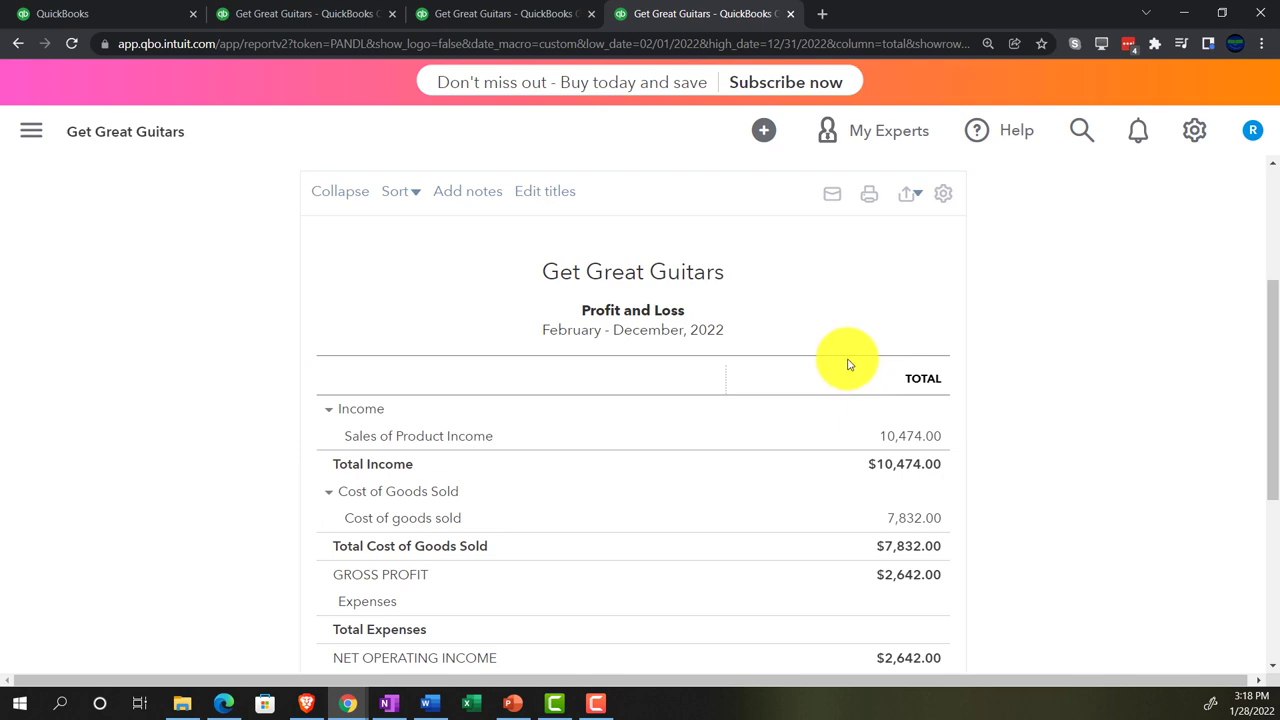
Step: Review the new-transaction options from the homepage tab and compare them with the Home Page flow chart in OneNote
{"action": "left_click", "coordinate": [164, 13]}
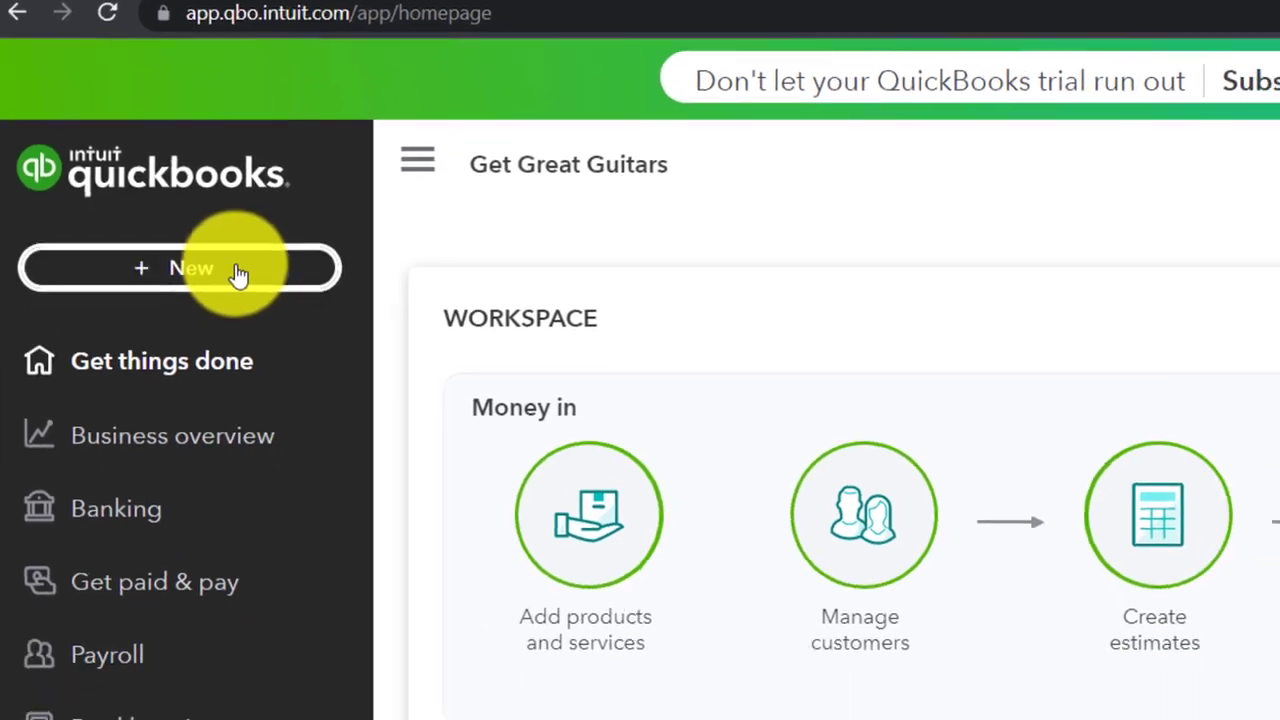
{"action": "left_click", "coordinate": [265, 352]}
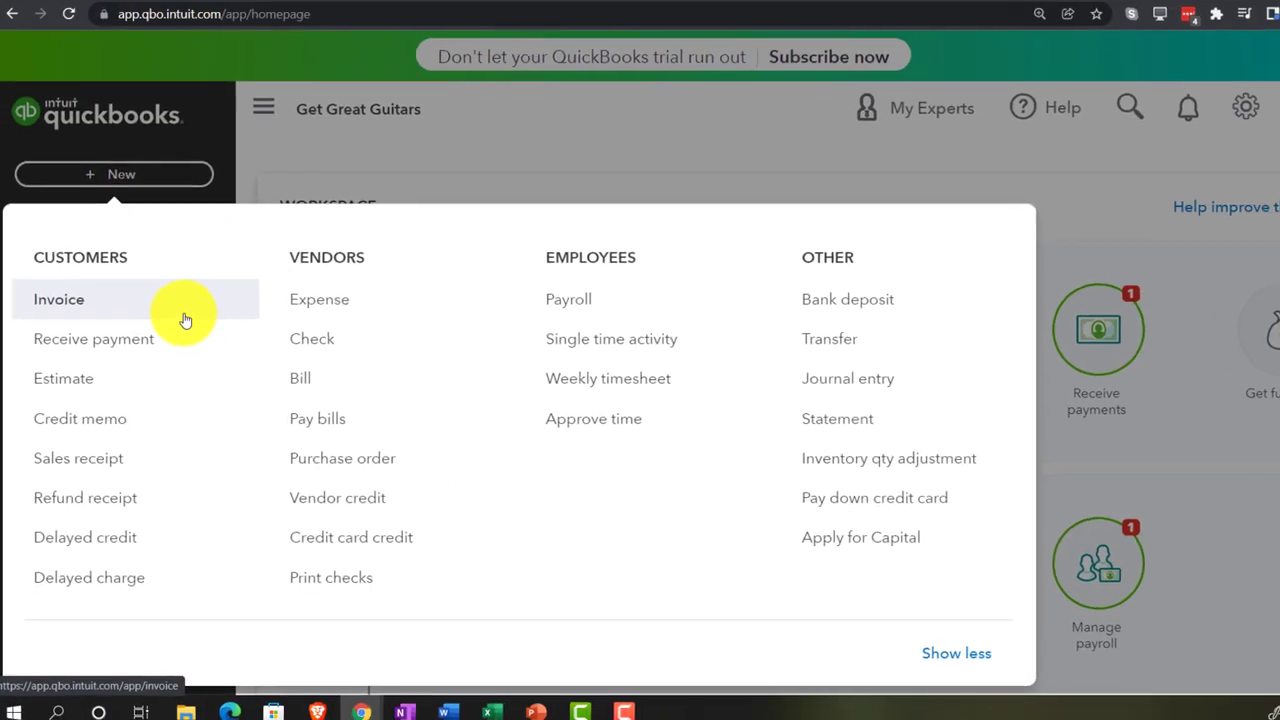
{"action": "left_click", "coordinate": [388, 703]}
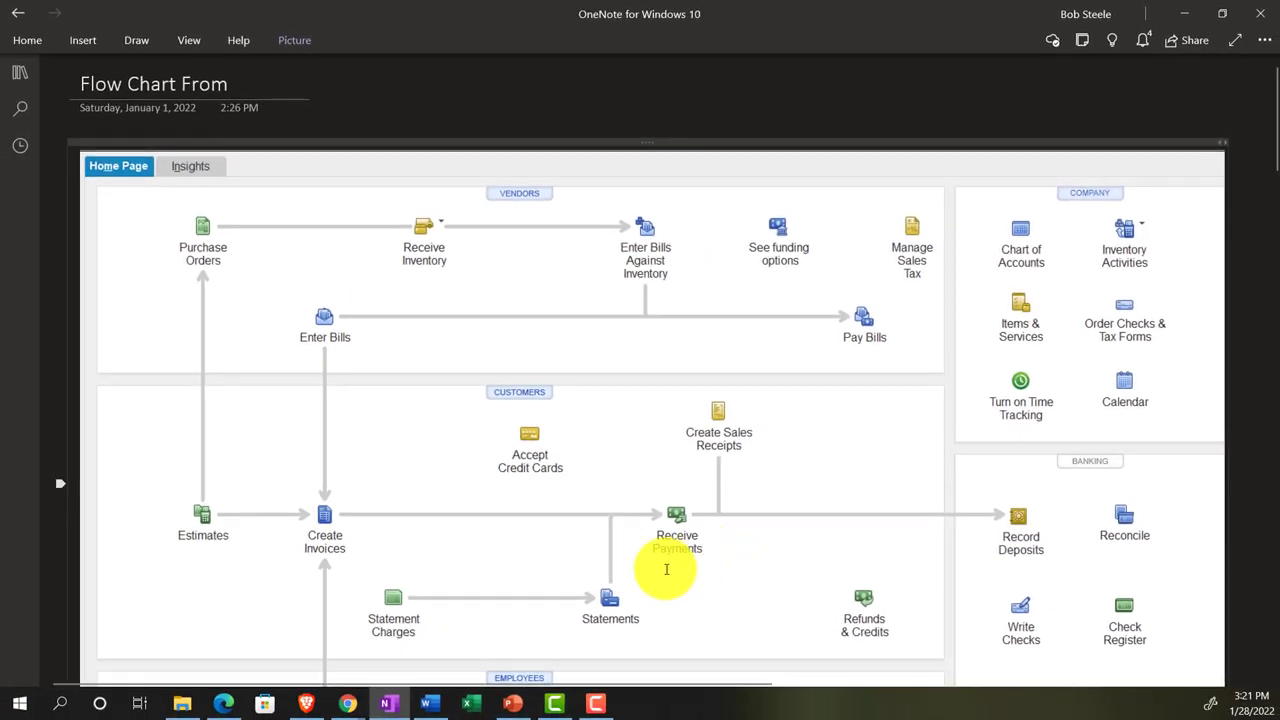
{"action": "left_click", "coordinate": [390, 703]}
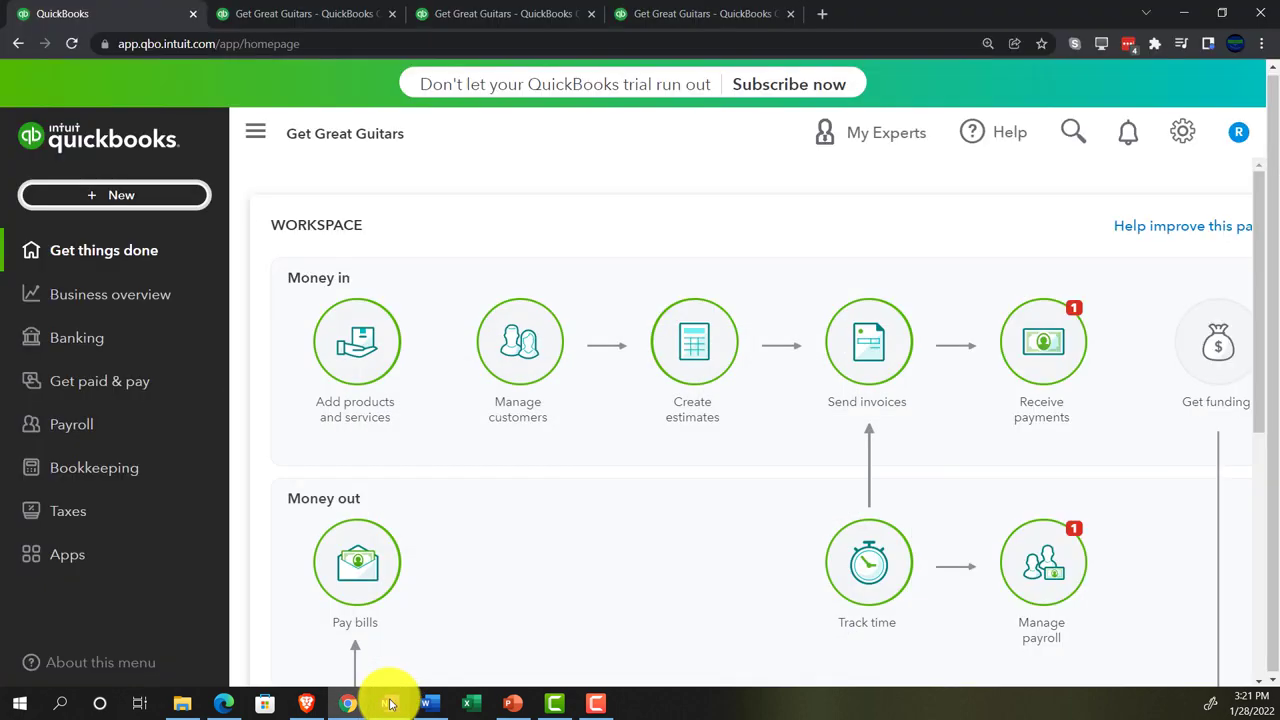
Step: Duplicate the February–December 2022 Profit and Loss tab and collapse the navigation menu on its Reports page
{"action": "left_click", "coordinate": [686, 14]}
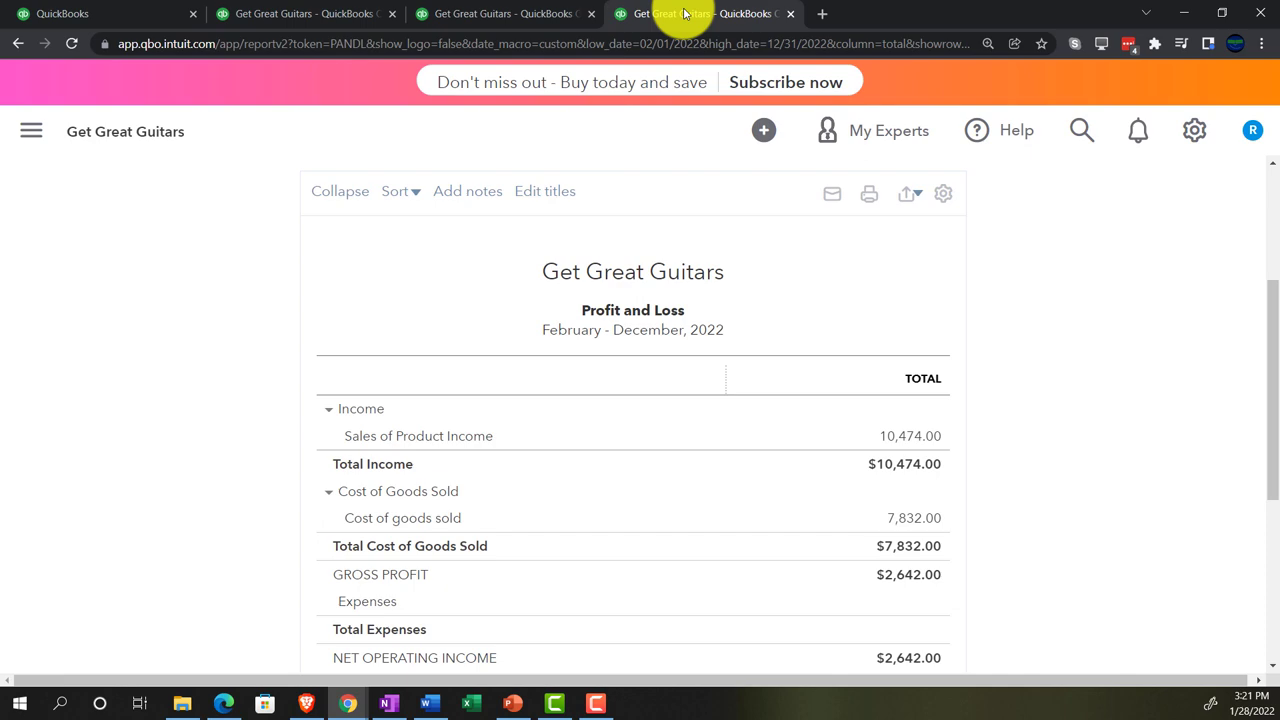
{"action": "right_click", "coordinate": [686, 14]}
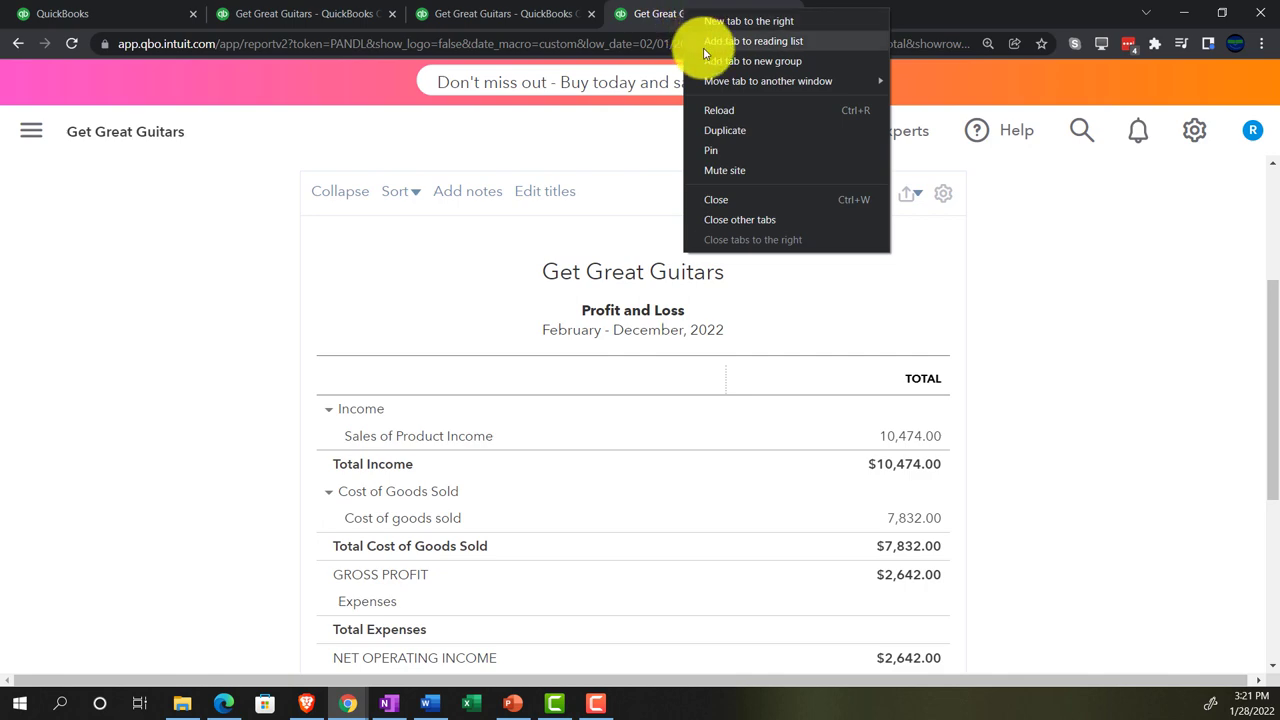
{"action": "left_click", "coordinate": [714, 133]}
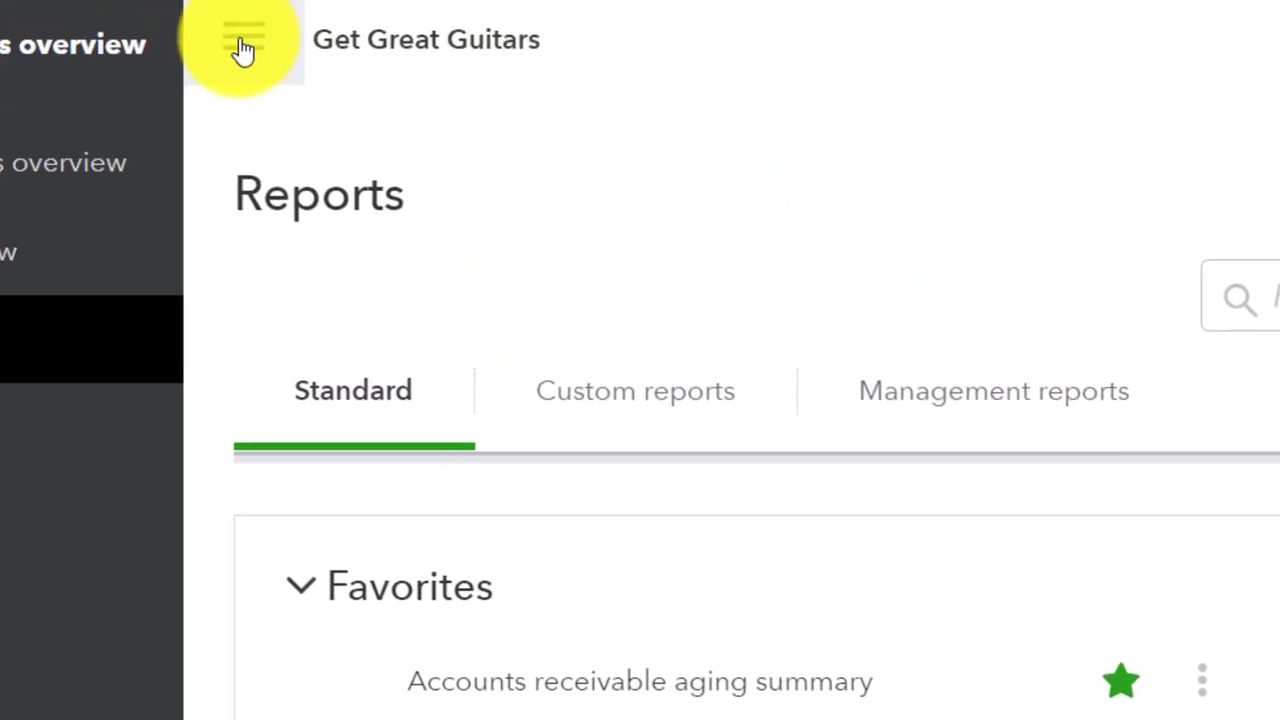
{"action": "left_click", "coordinate": [243, 40]}
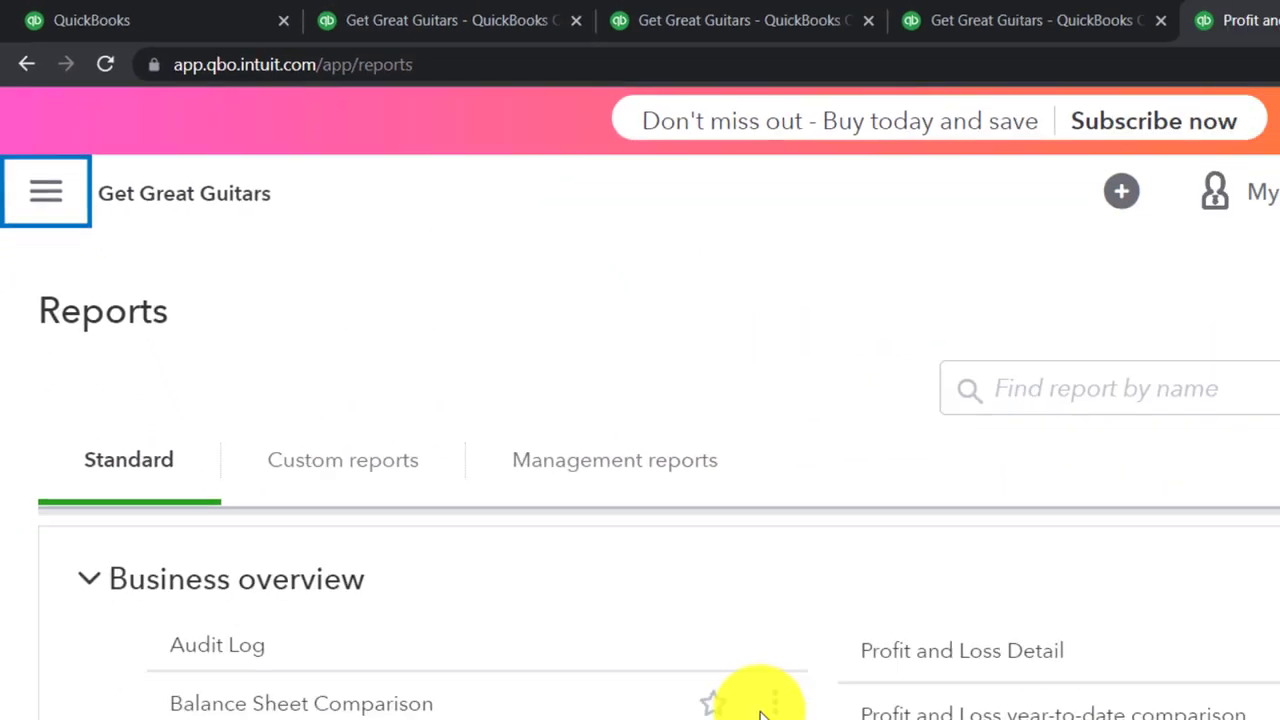
Step: Open the Customer Balance Detail report from the Who owes you reports in the fifth browser tab
{"action": "scroll", "coordinate": [760, 714], "scroll_direction": "down", "scroll_amount": 5}
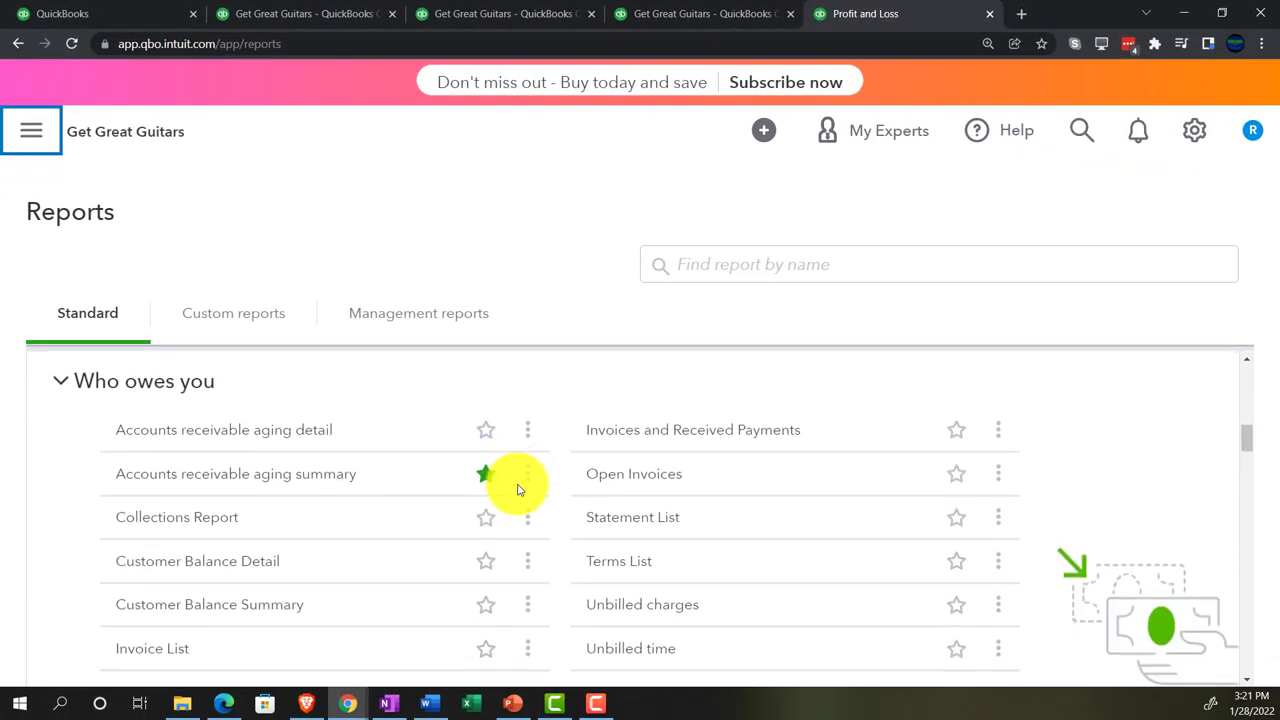
{"action": "scroll", "coordinate": [518, 495], "scroll_direction": "down", "scroll_amount": 2}
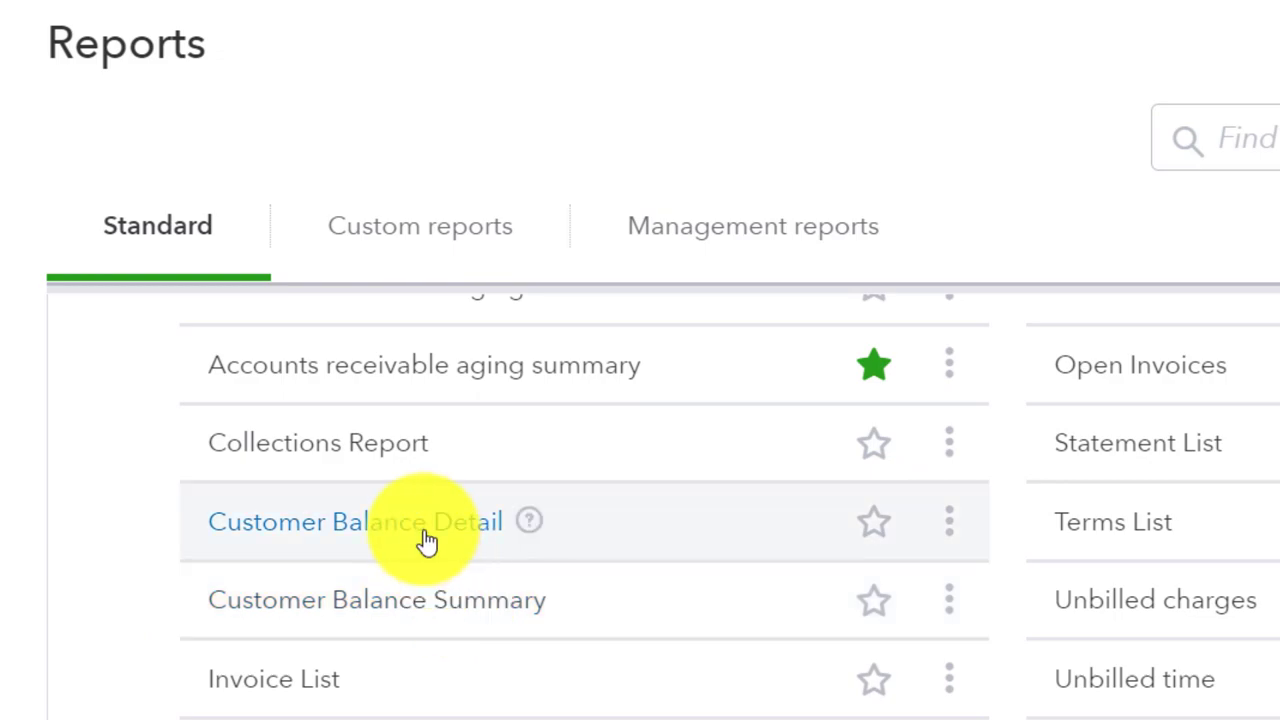
{"action": "left_click", "coordinate": [427, 541]}
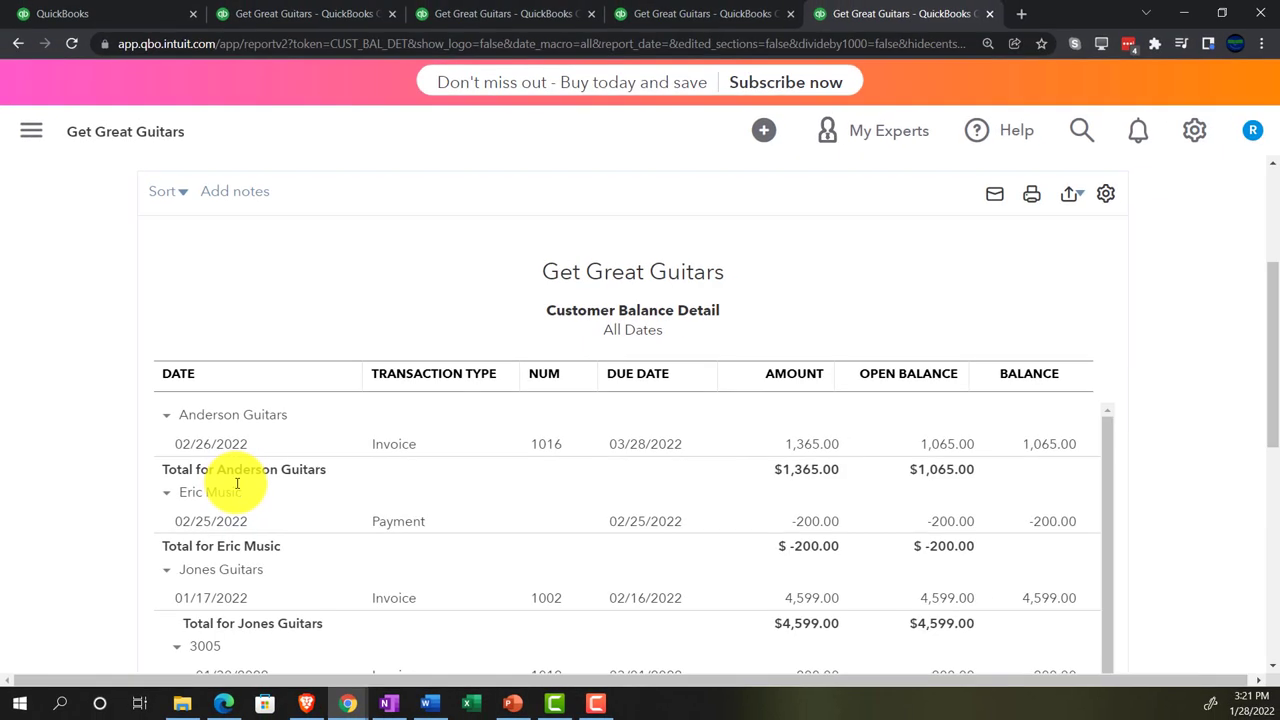
Step: Set the Customer Balance Detail period to Custom as of 12/31/2022 and run the report
{"action": "scroll", "coordinate": [268, 470], "scroll_direction": "up", "scroll_amount": 3}
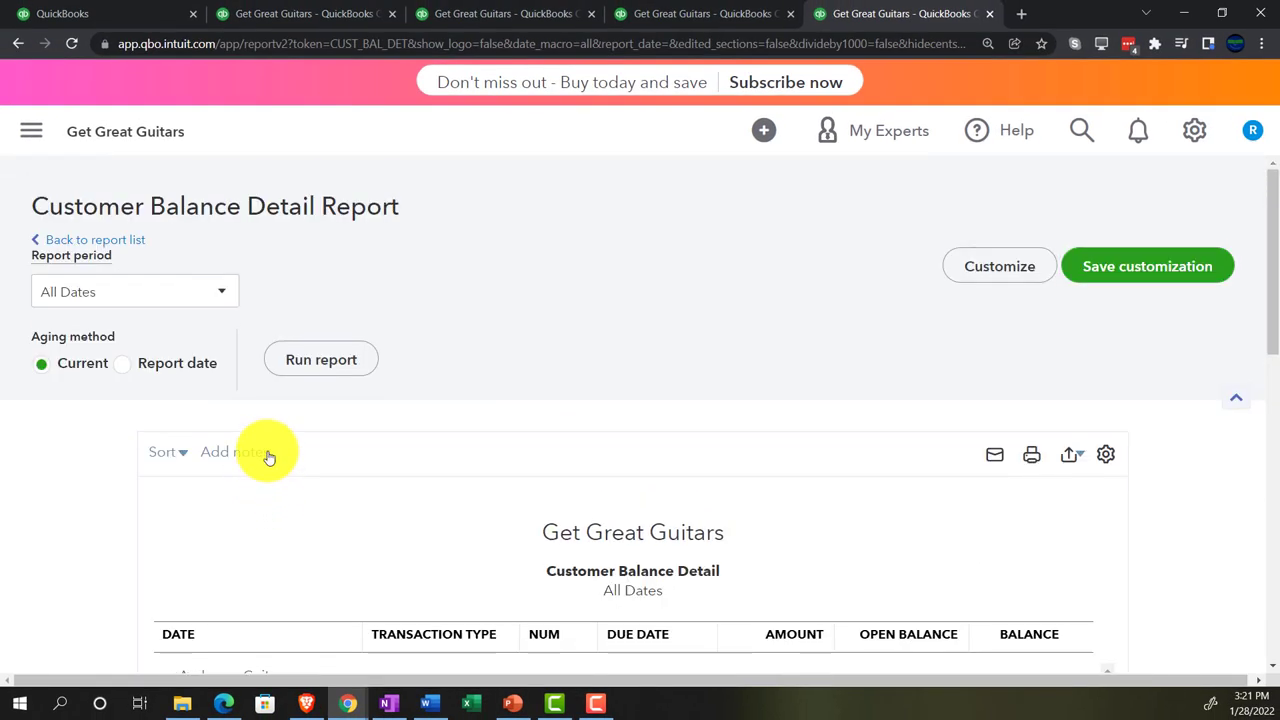
{"action": "left_click", "coordinate": [222, 293]}
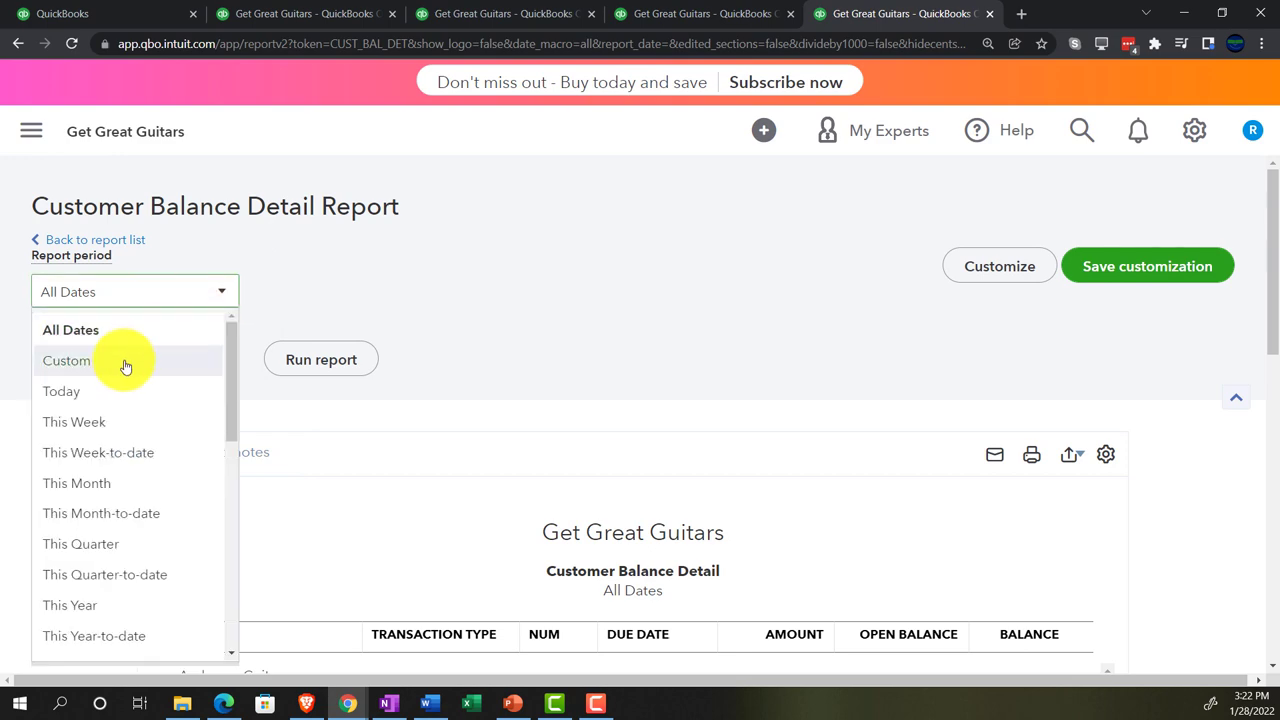
{"action": "left_click", "coordinate": [125, 366]}
{"action": "left_click", "coordinate": [334, 295]}
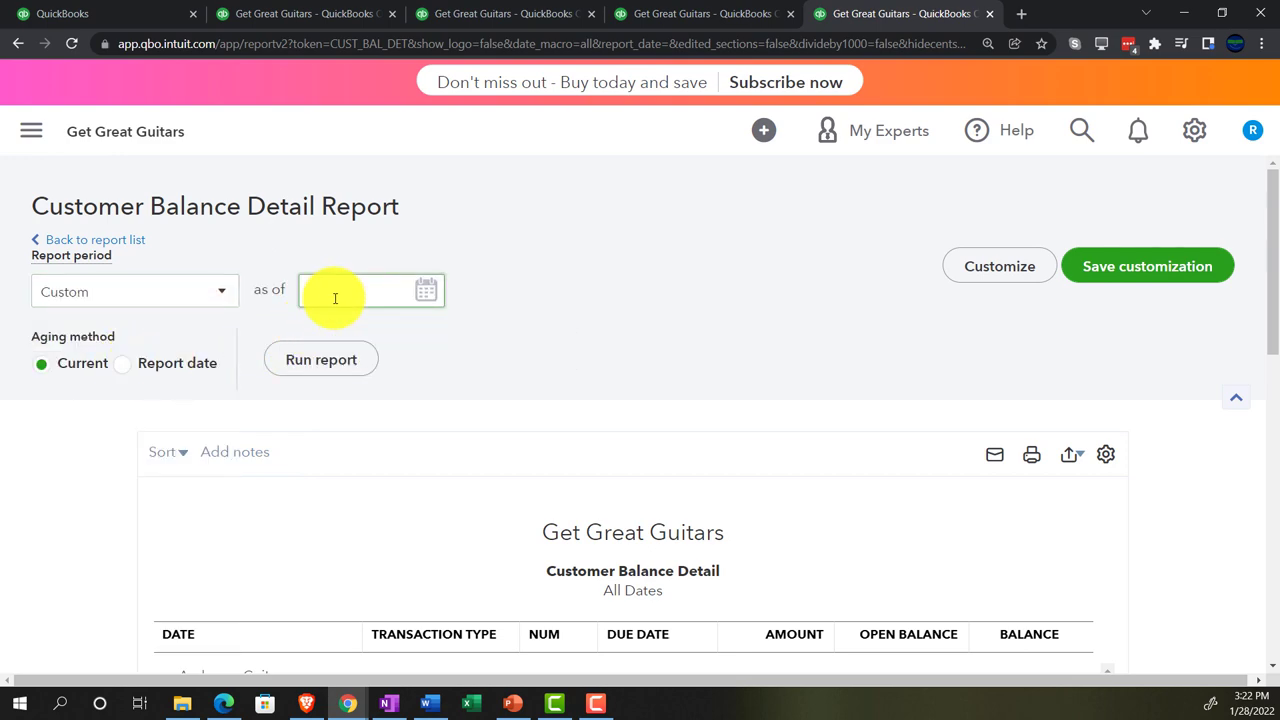
{"action": "type", "text": "123122"}
{"action": "left_click", "coordinate": [316, 356]}
{"action": "scroll", "coordinate": [420, 370], "scroll_direction": "down", "scroll_amount": 3}
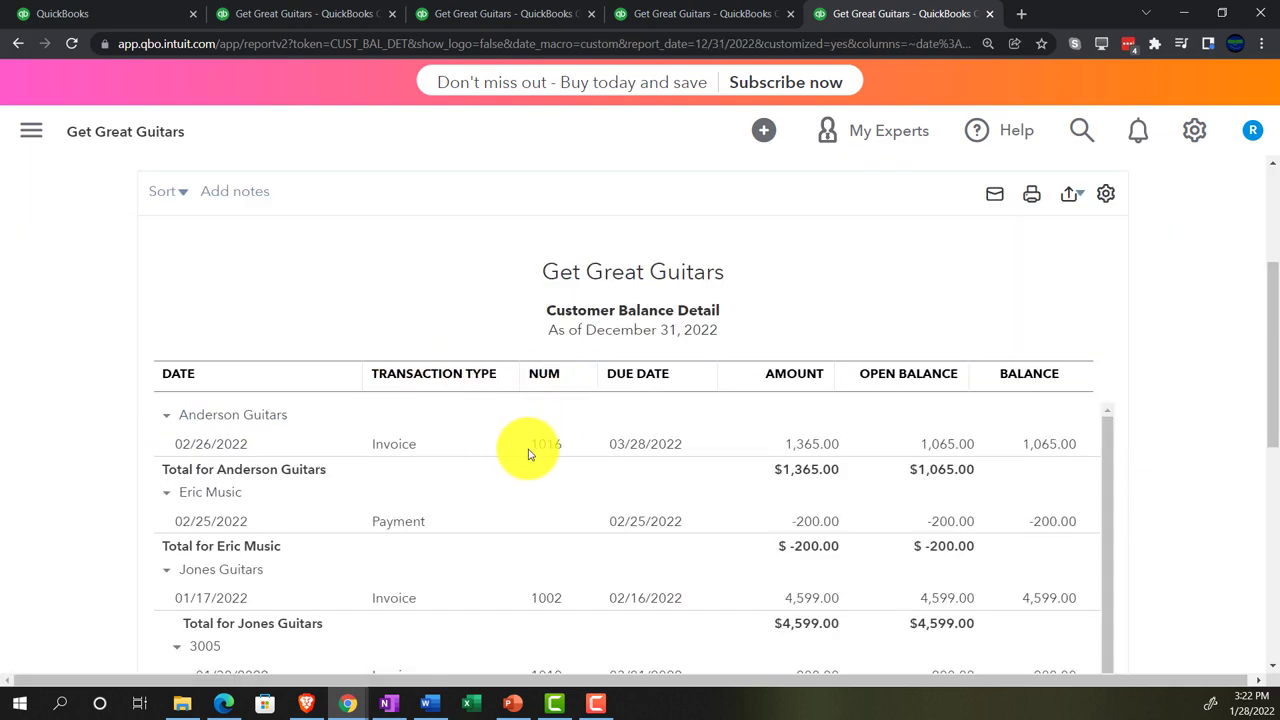
Step: Customize the Customer Balance Detail report by setting the A/R Paid filter to All, rerun it and review Anderson Guitars' transactions
{"action": "scroll", "coordinate": [525, 450], "scroll_direction": "up", "scroll_amount": 3}
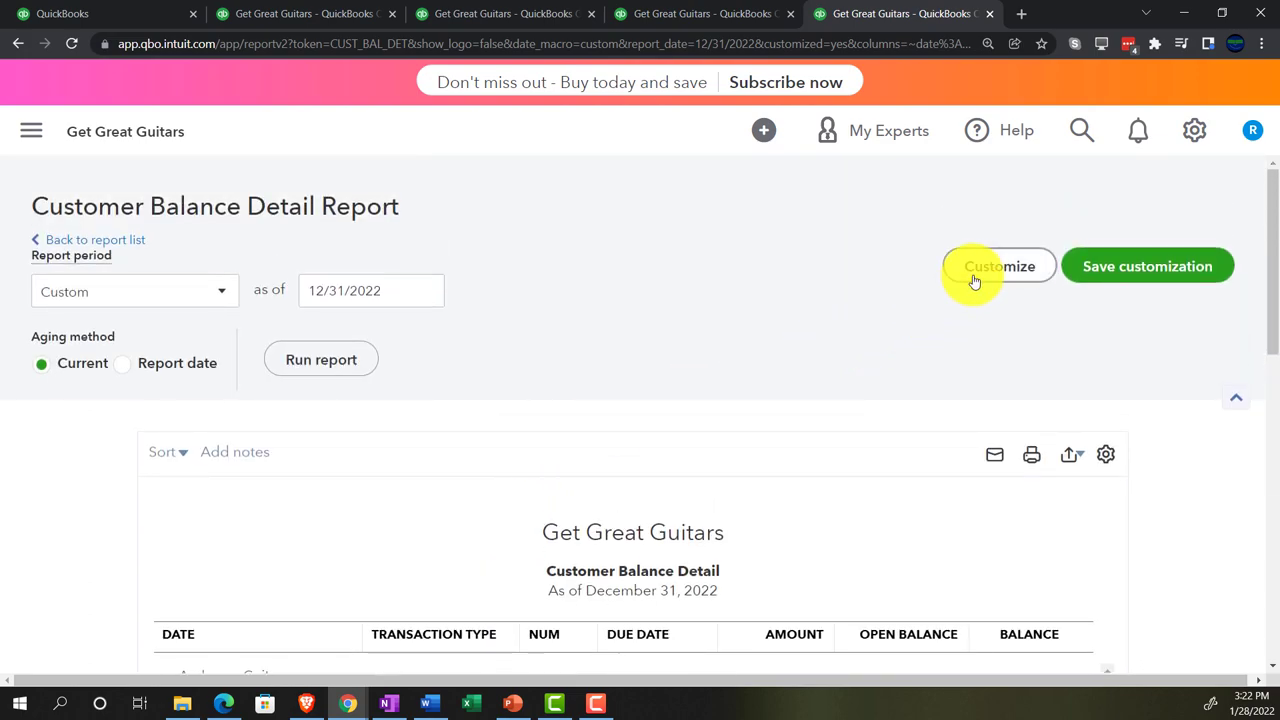
{"action": "left_click", "coordinate": [975, 280]}
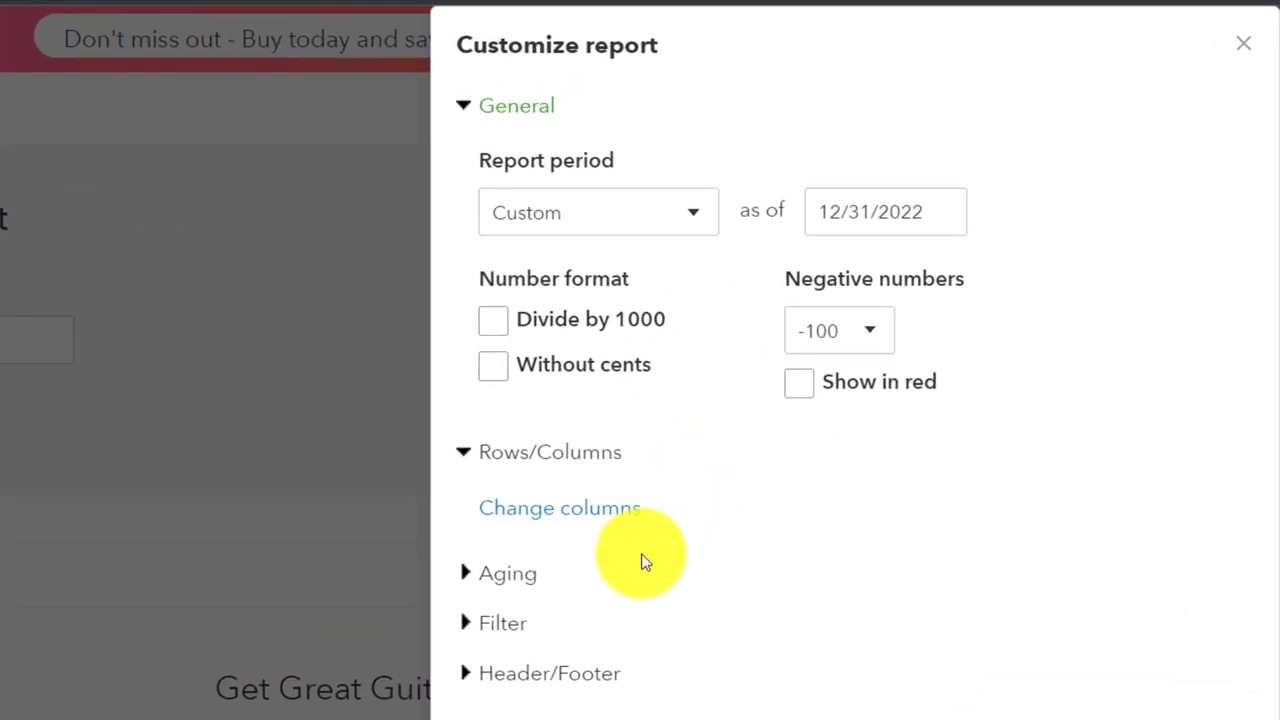
{"action": "left_click", "coordinate": [468, 623]}
{"action": "scroll", "coordinate": [548, 419], "scroll_direction": "down", "scroll_amount": 5}
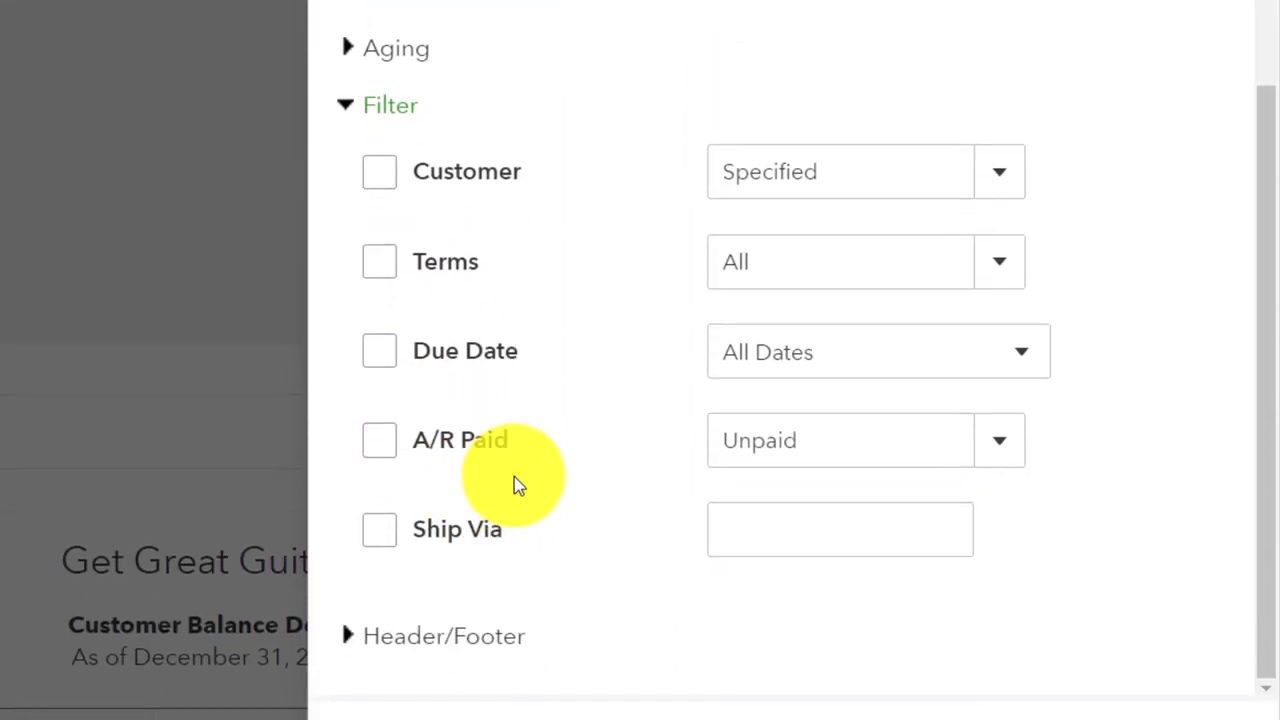
{"action": "left_click", "coordinate": [996, 453]}
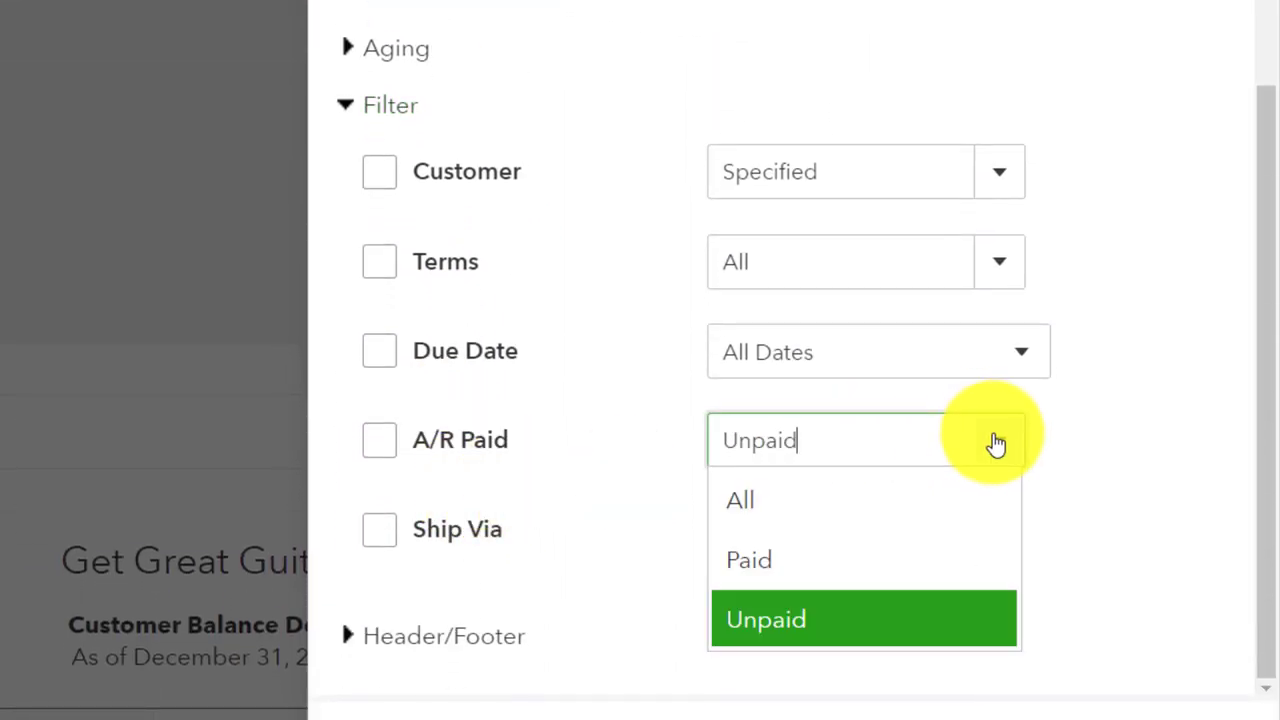
{"action": "left_click", "coordinate": [812, 505]}
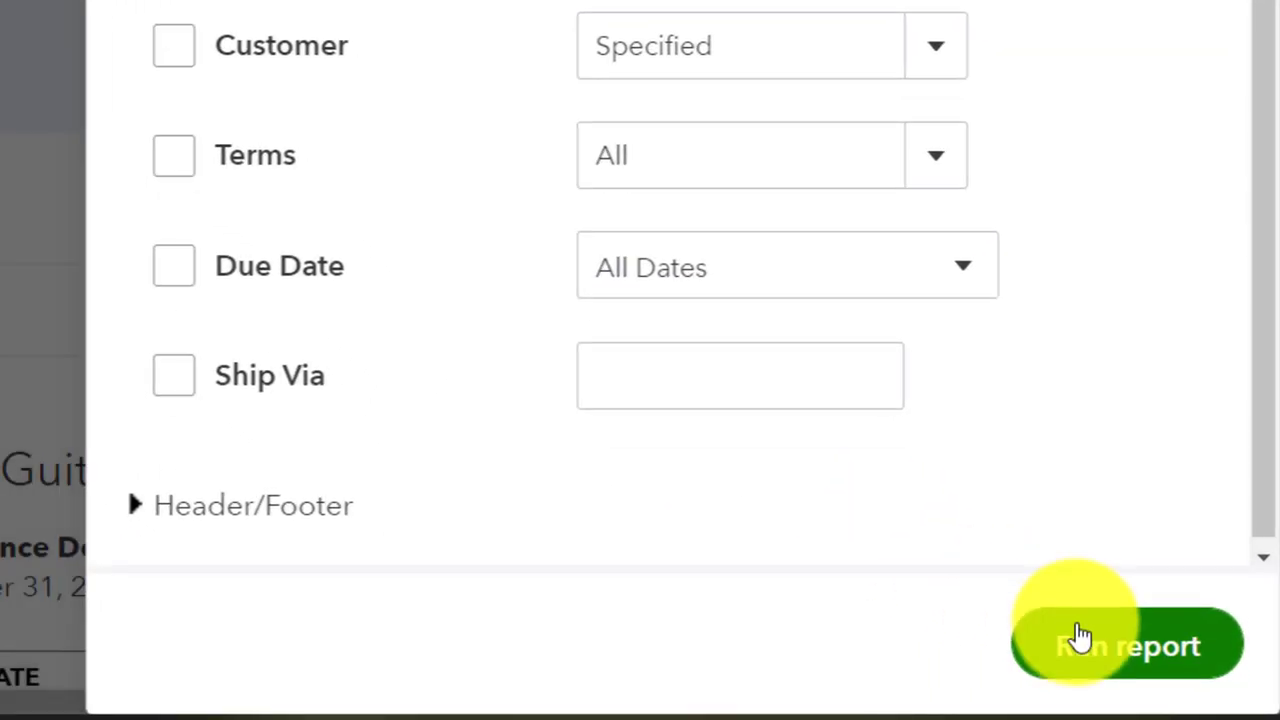
{"action": "left_click", "coordinate": [1100, 708]}
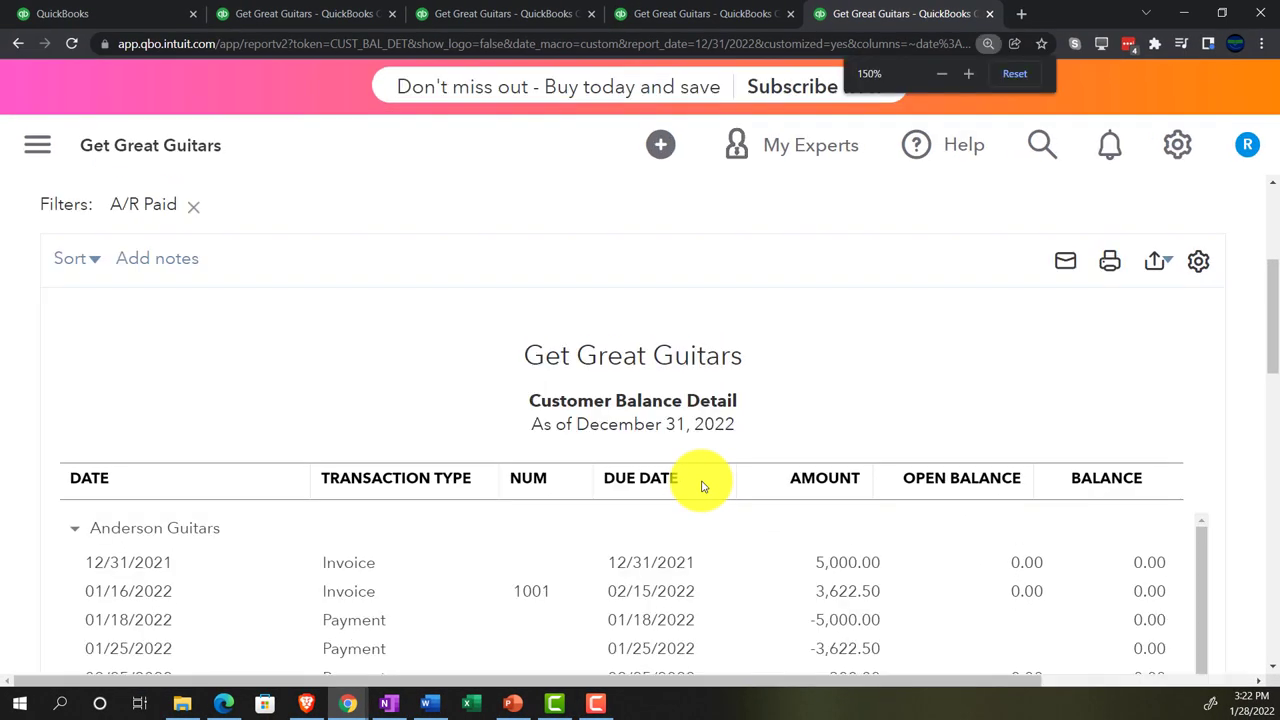
{"action": "scroll", "coordinate": [680, 480], "scroll_direction": "down", "scroll_amount": 3}
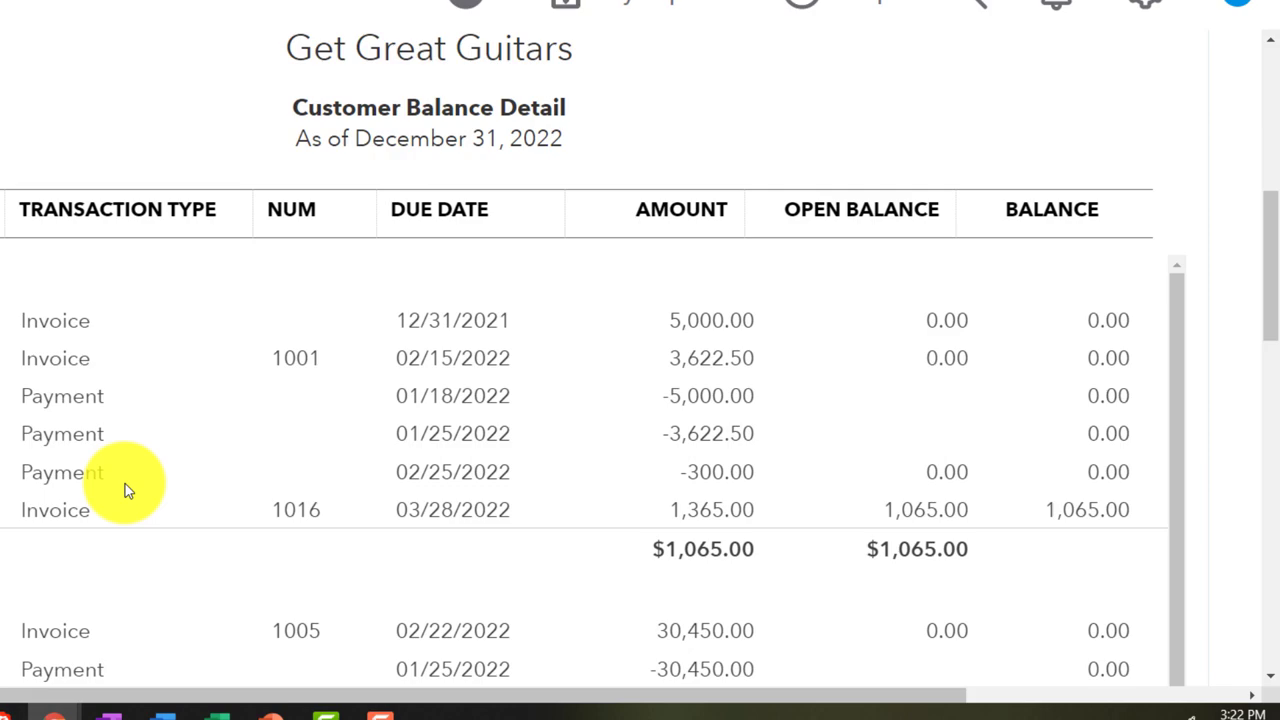
{"action": "scroll", "coordinate": [140, 487], "scroll_direction": "down", "scroll_amount": 3}
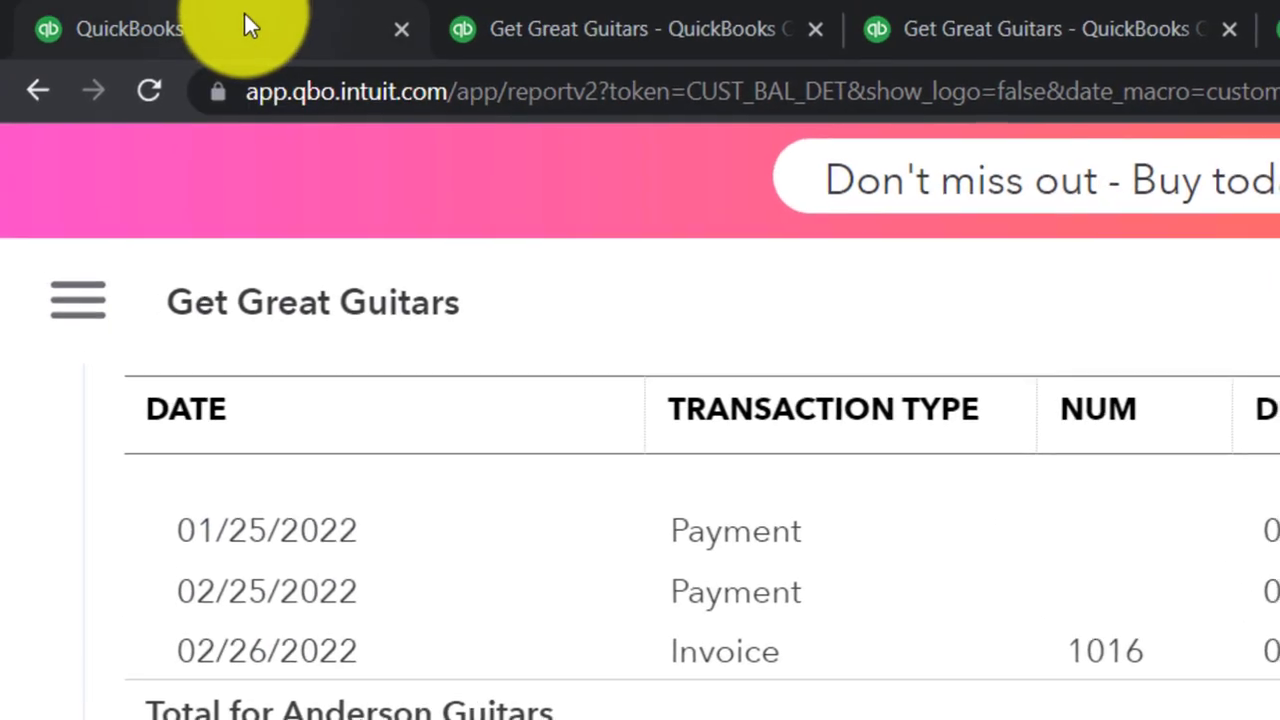
Step: Open the Anderson Guitars customer record from the Customers list under Get paid & pay in the first browser tab
{"action": "left_click", "coordinate": [244, 14]}
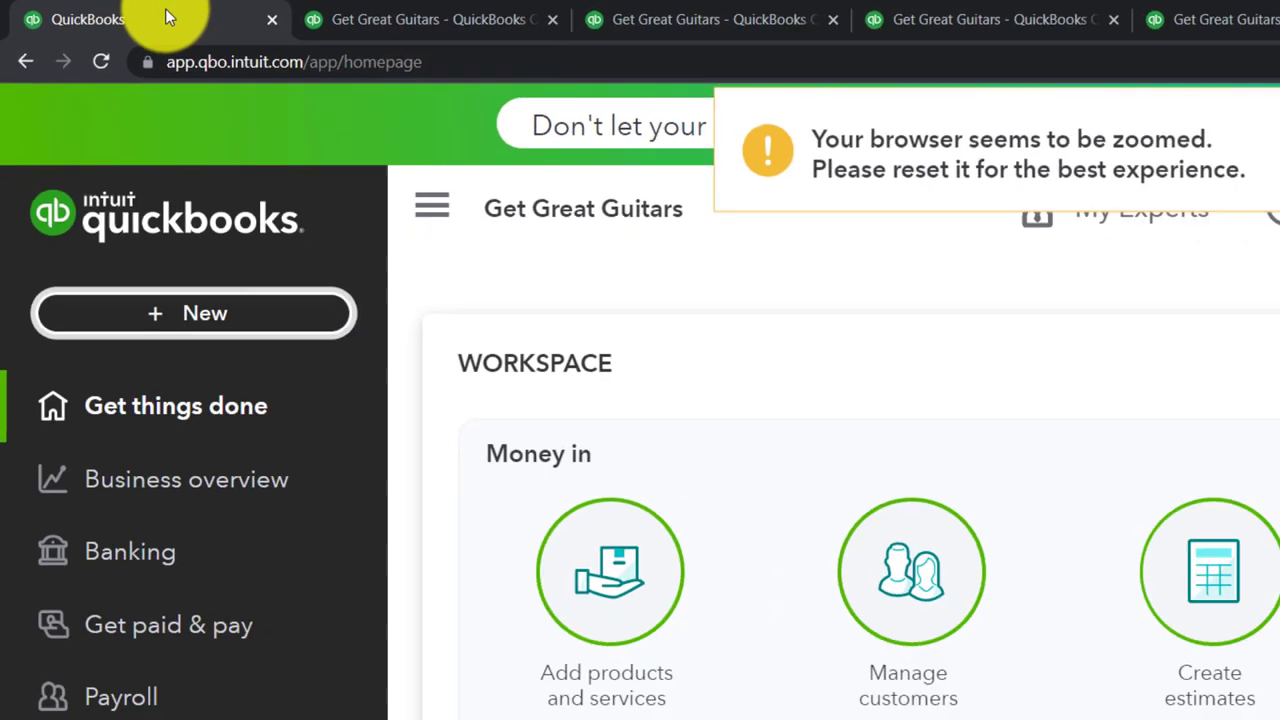
{"action": "key", "text": "ctrl+minus"}
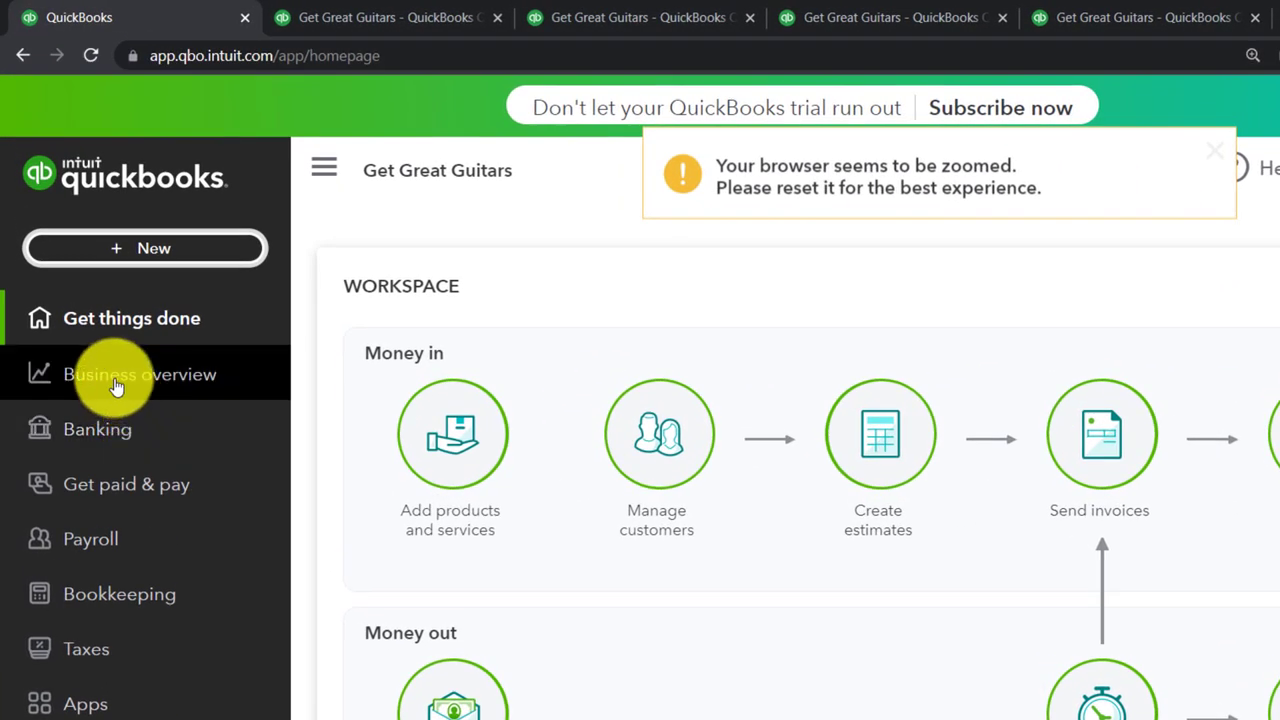
{"action": "left_click", "coordinate": [129, 483]}
{"action": "scroll", "coordinate": [130, 486], "scroll_direction": "down", "scroll_amount": 3}
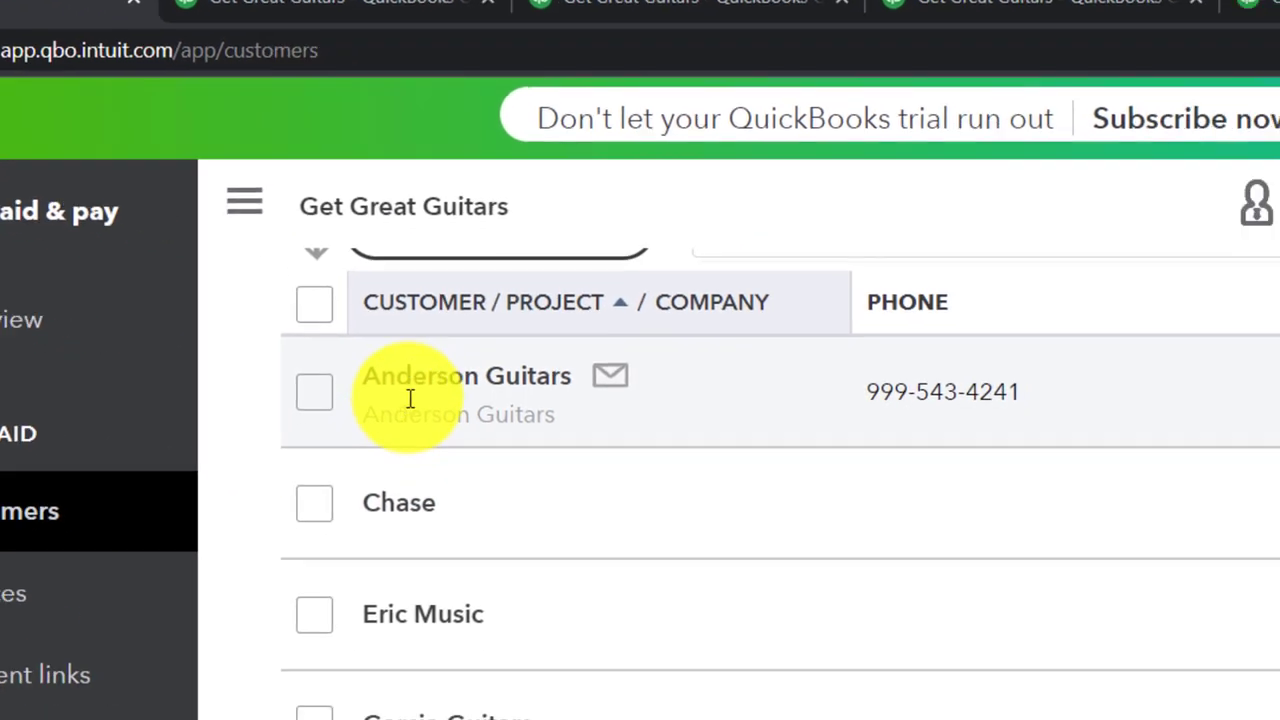
{"action": "left_click", "coordinate": [412, 392]}
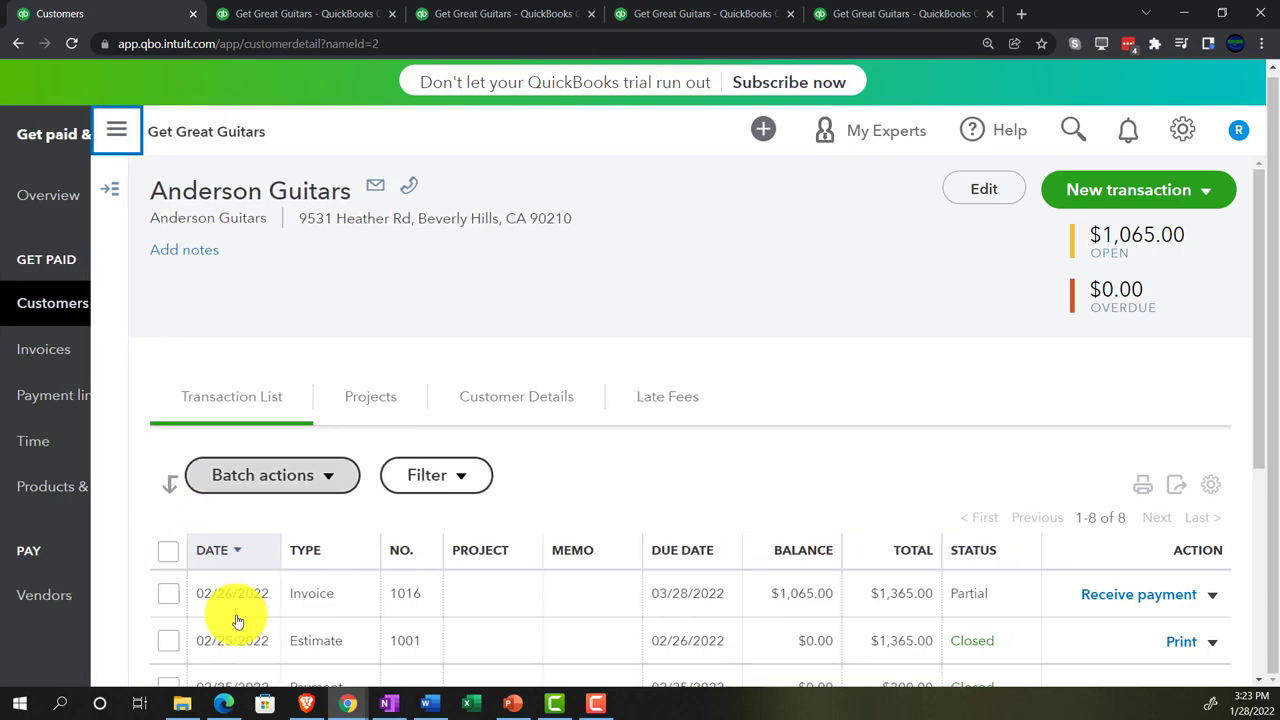
Step: View the Sales area of the Sample Company in Edge, return to Chrome and review Anderson Guitars' transaction list
{"action": "left_click", "coordinate": [224, 704]}
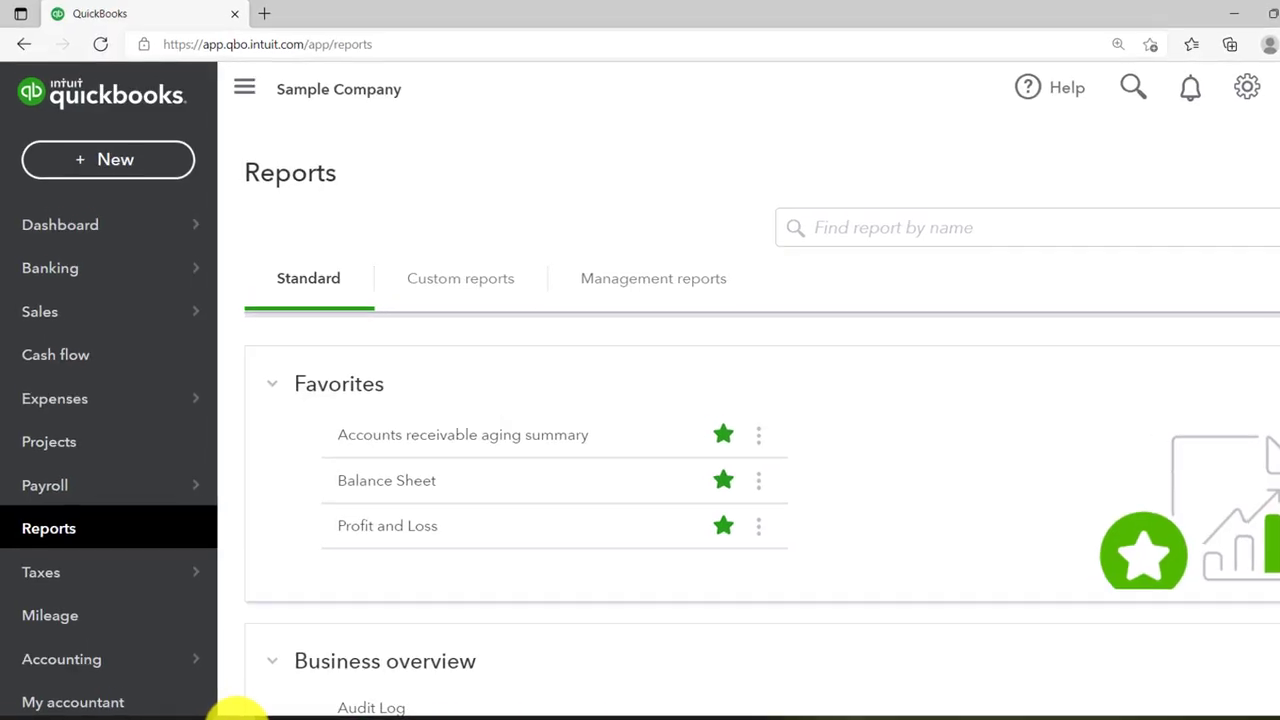
{"action": "left_click", "coordinate": [32, 312]}
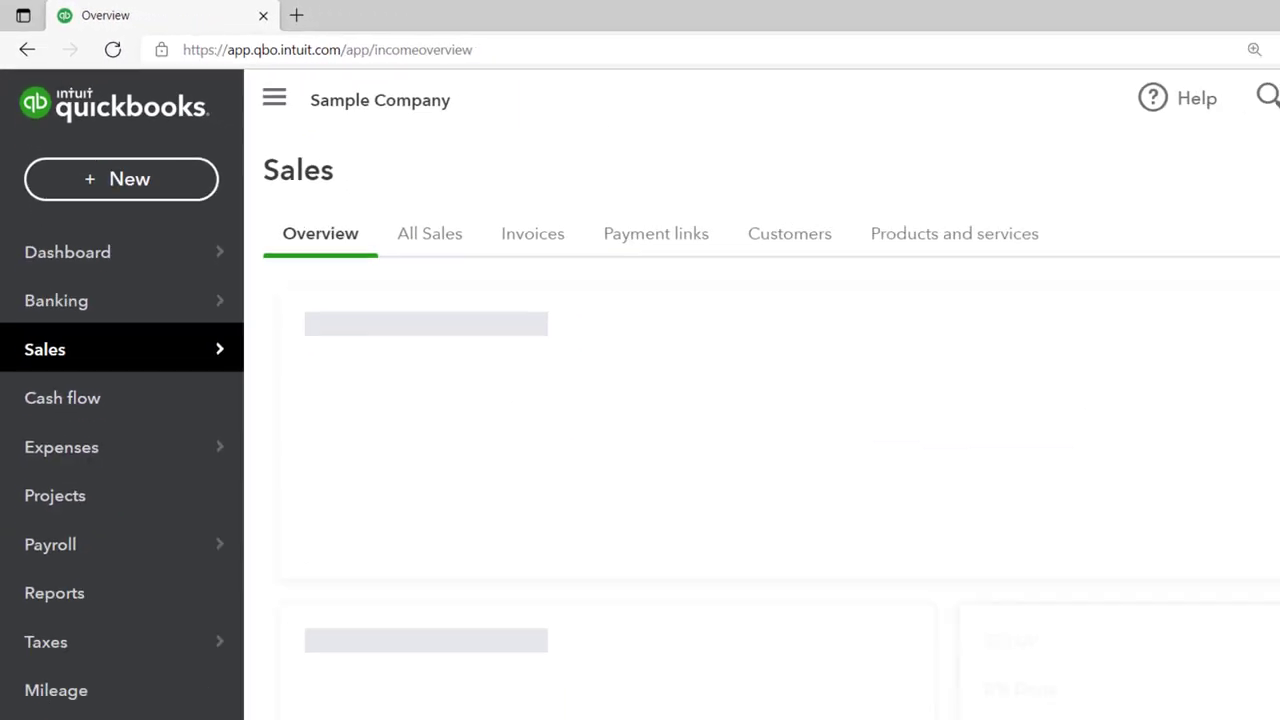
{"action": "left_click", "coordinate": [228, 703]}
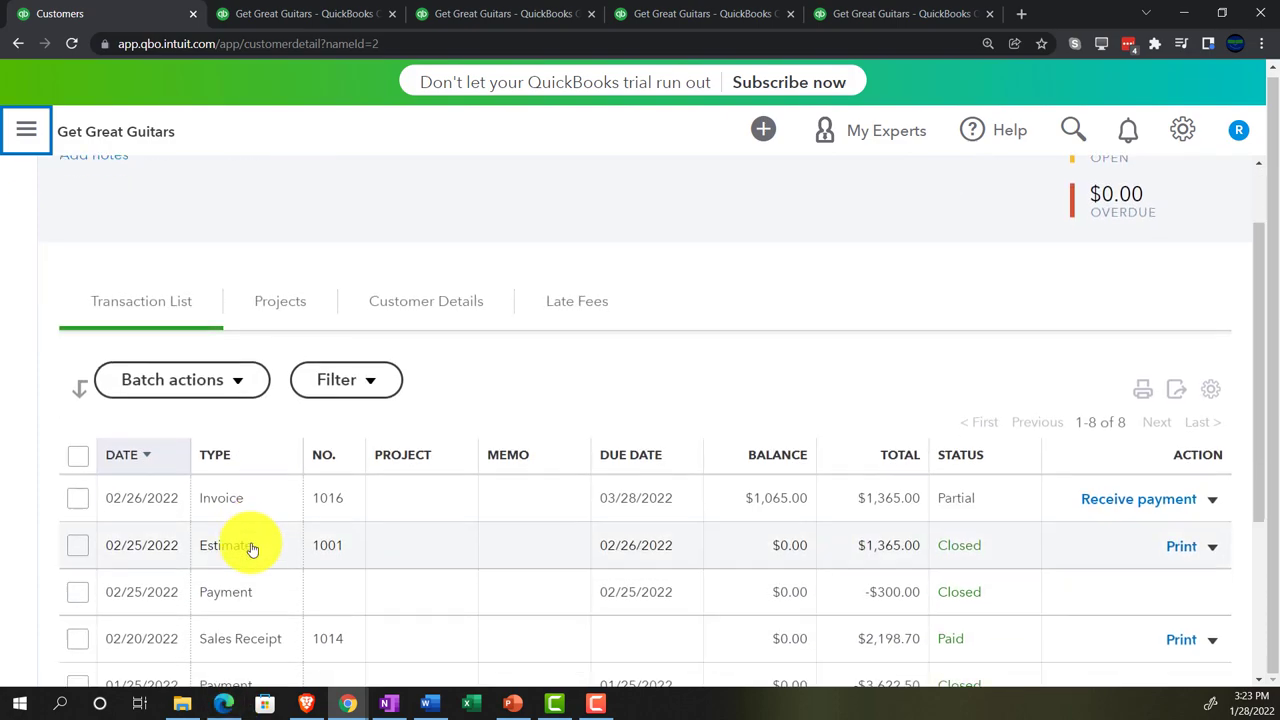
{"action": "scroll", "coordinate": [252, 550], "scroll_direction": "down", "scroll_amount": 2}
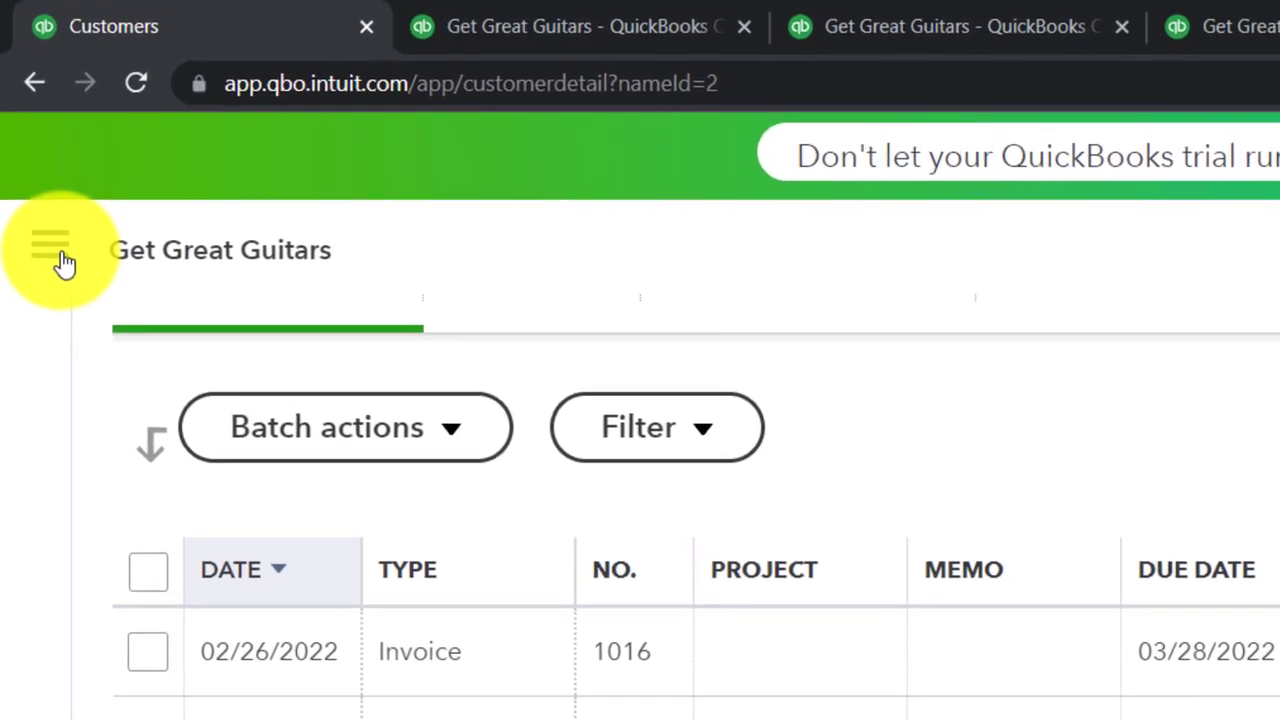
Step: Create a new estimate and select String Music as its customer
{"action": "left_click", "coordinate": [62, 270]}
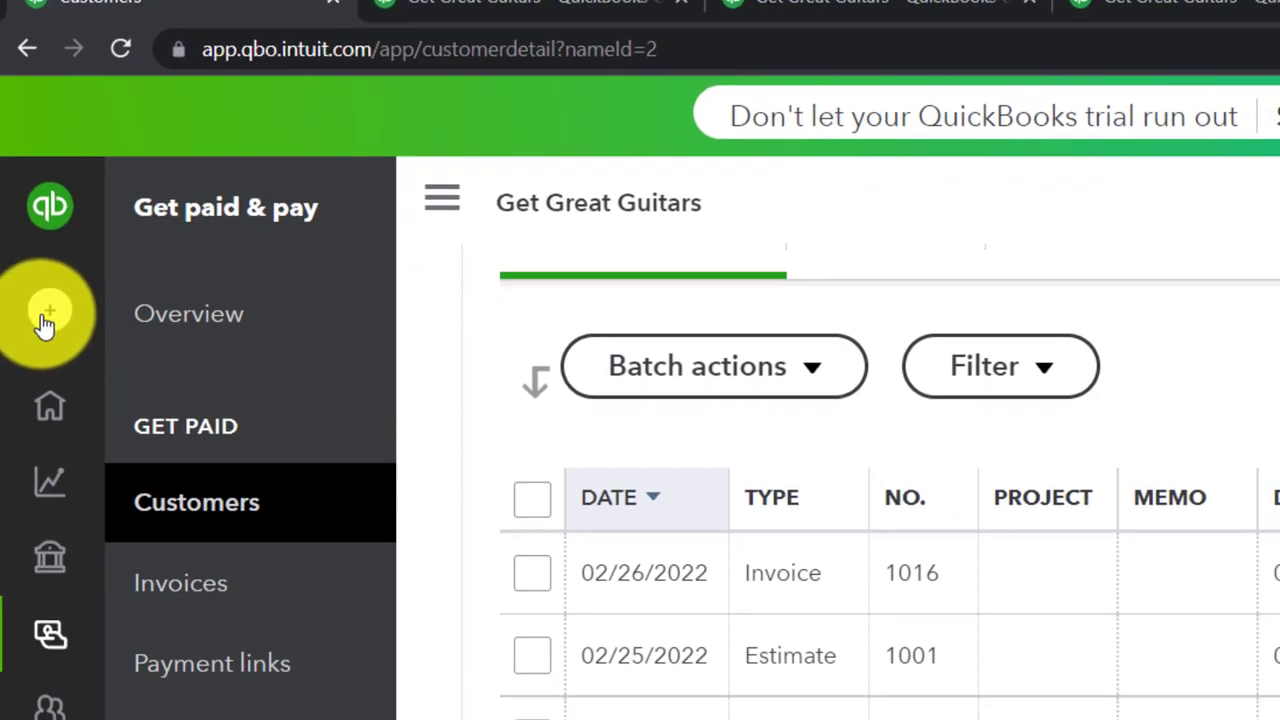
{"action": "left_click", "coordinate": [56, 351]}
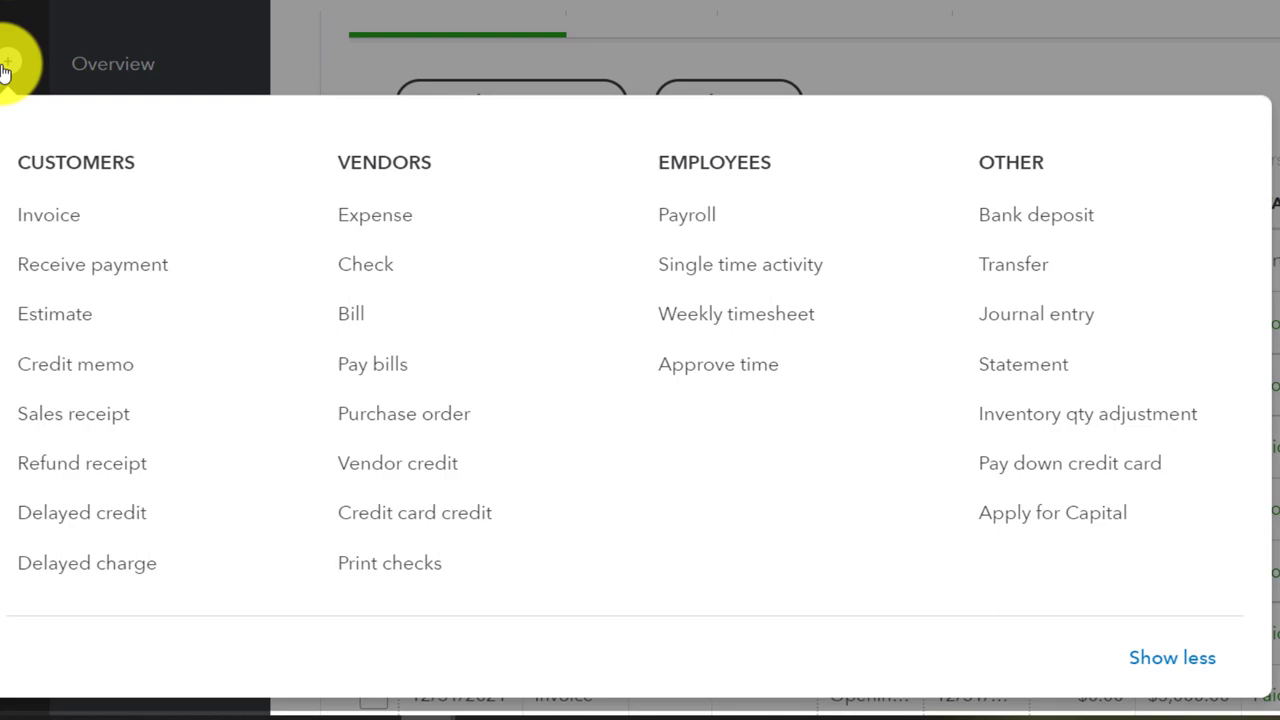
{"action": "left_click", "coordinate": [78, 322]}
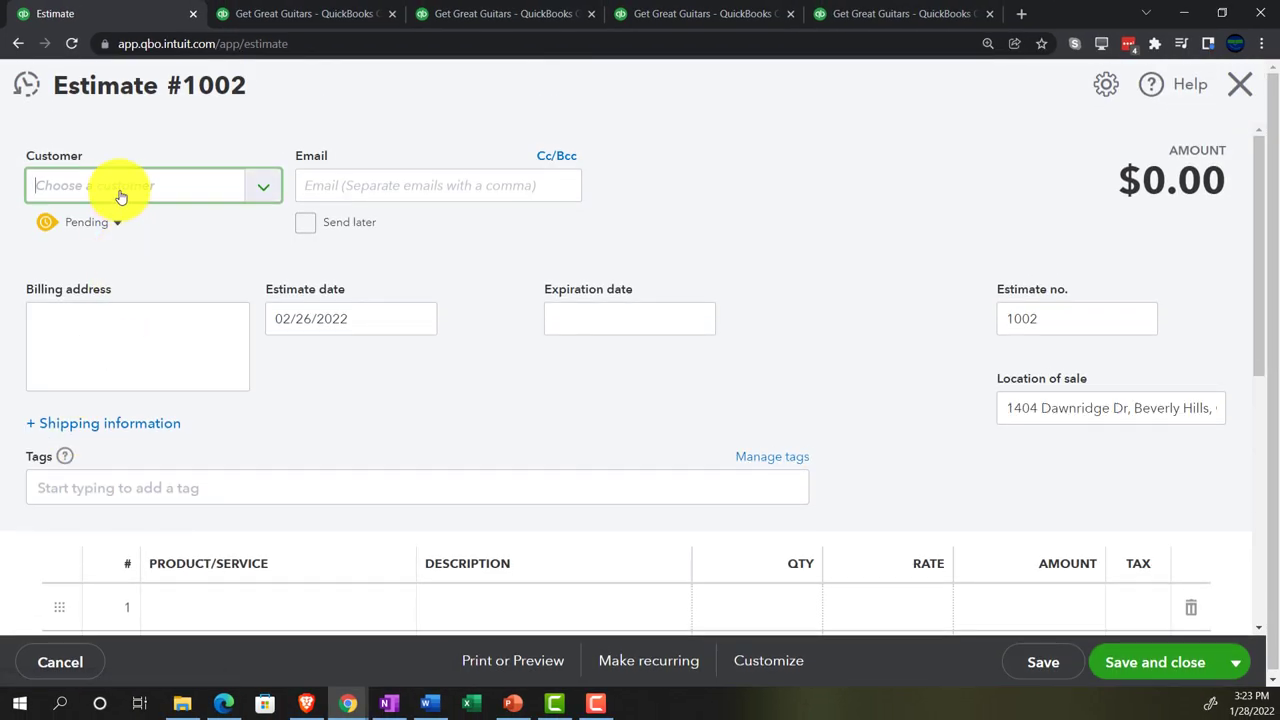
{"action": "left_click", "coordinate": [120, 186]}
{"action": "type", "text": "strin"}
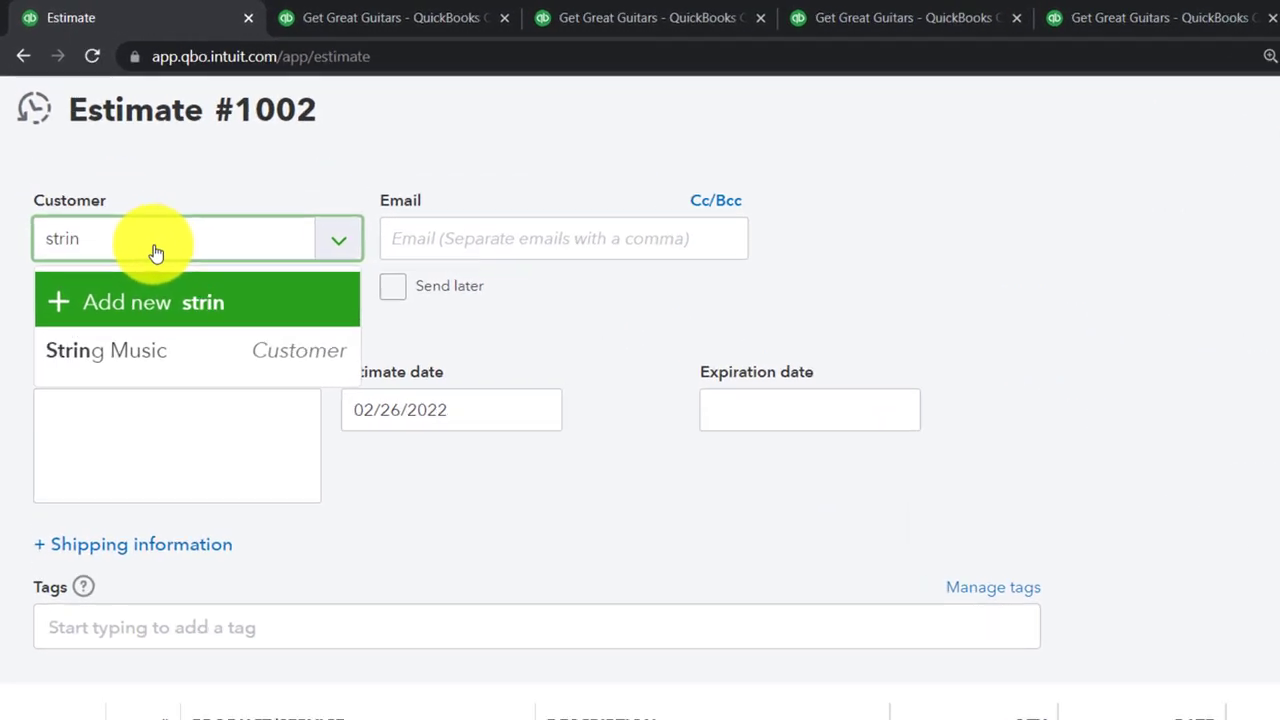
{"action": "key", "text": "Down"}
{"action": "key", "text": "Tab"}
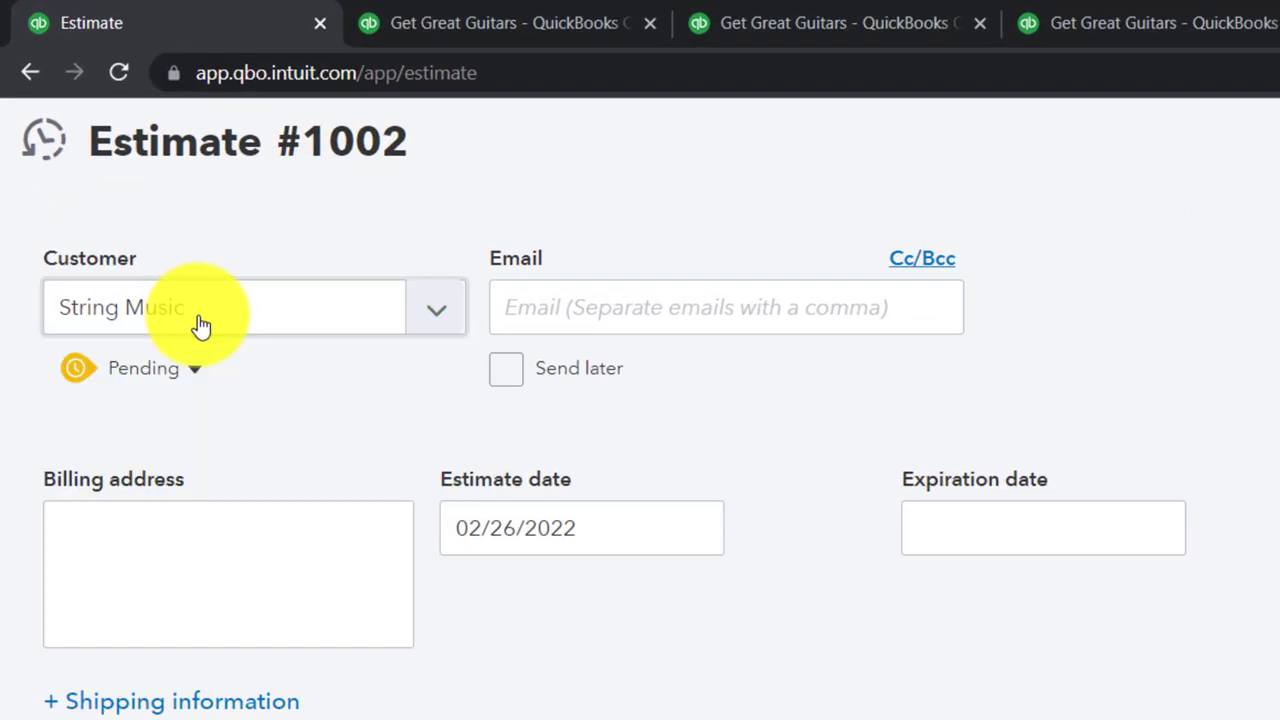
Step: Set the estimate date to 02/27/2022 and leave the expiration date blank
{"action": "key", "text": "Tab"}
{"action": "key", "text": "Tab"}
{"action": "key", "text": "Tab"}
{"action": "key", "text": "Tab"}
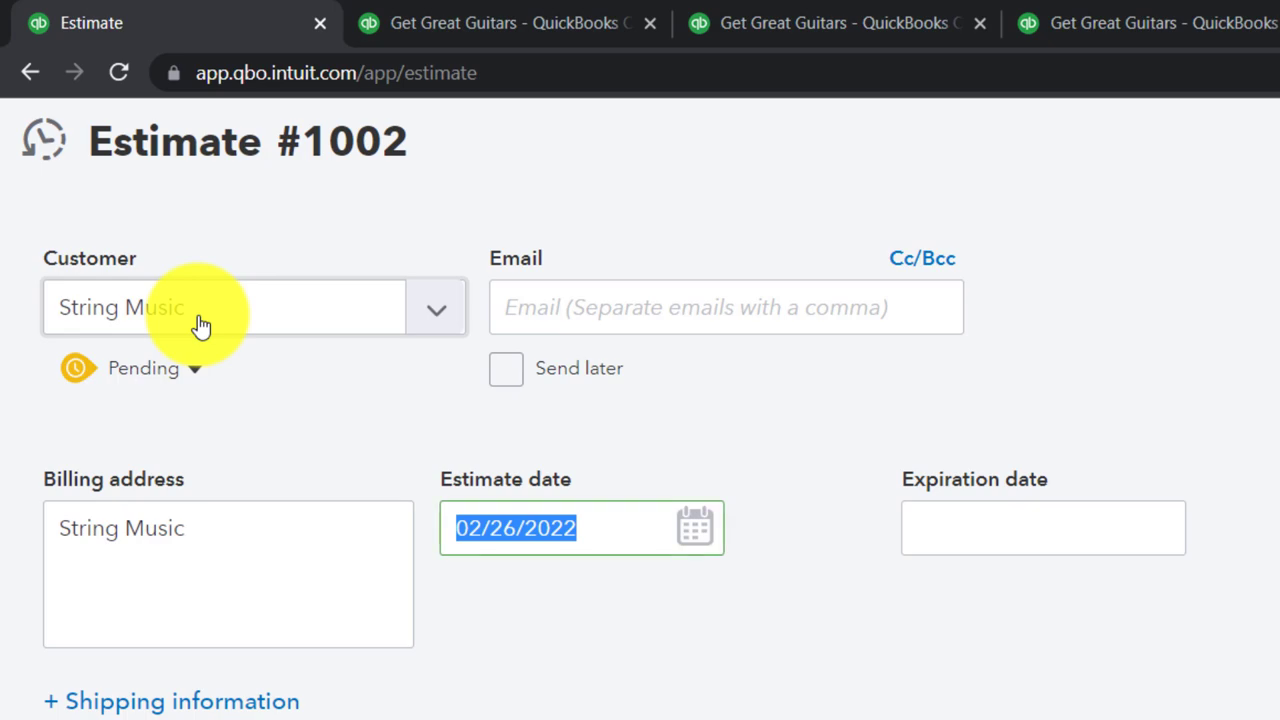
{"action": "type", "text": "+"}
{"action": "key", "text": "Tab"}
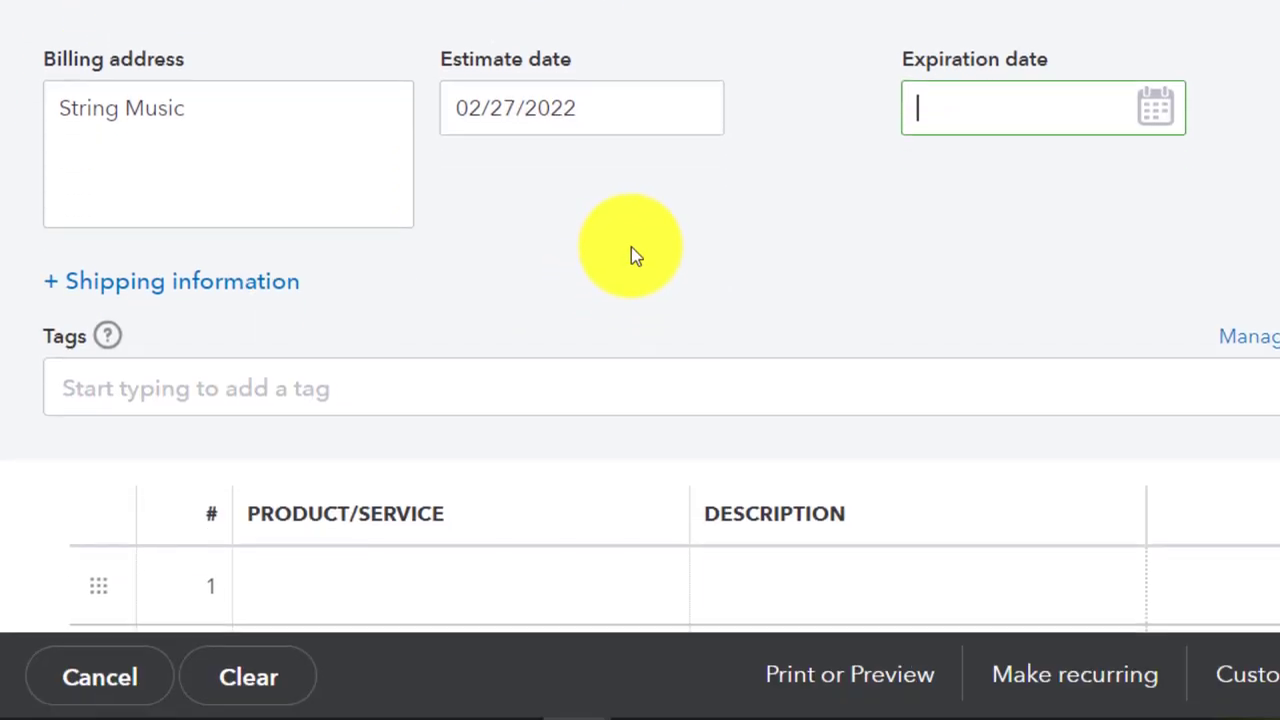
Step: Add one EPSP (Epiphone Standard Pro) as the estimate's first line item, keeping its default rate and tax setting
{"action": "scroll", "coordinate": [631, 540], "scroll_direction": "down", "scroll_amount": 3}
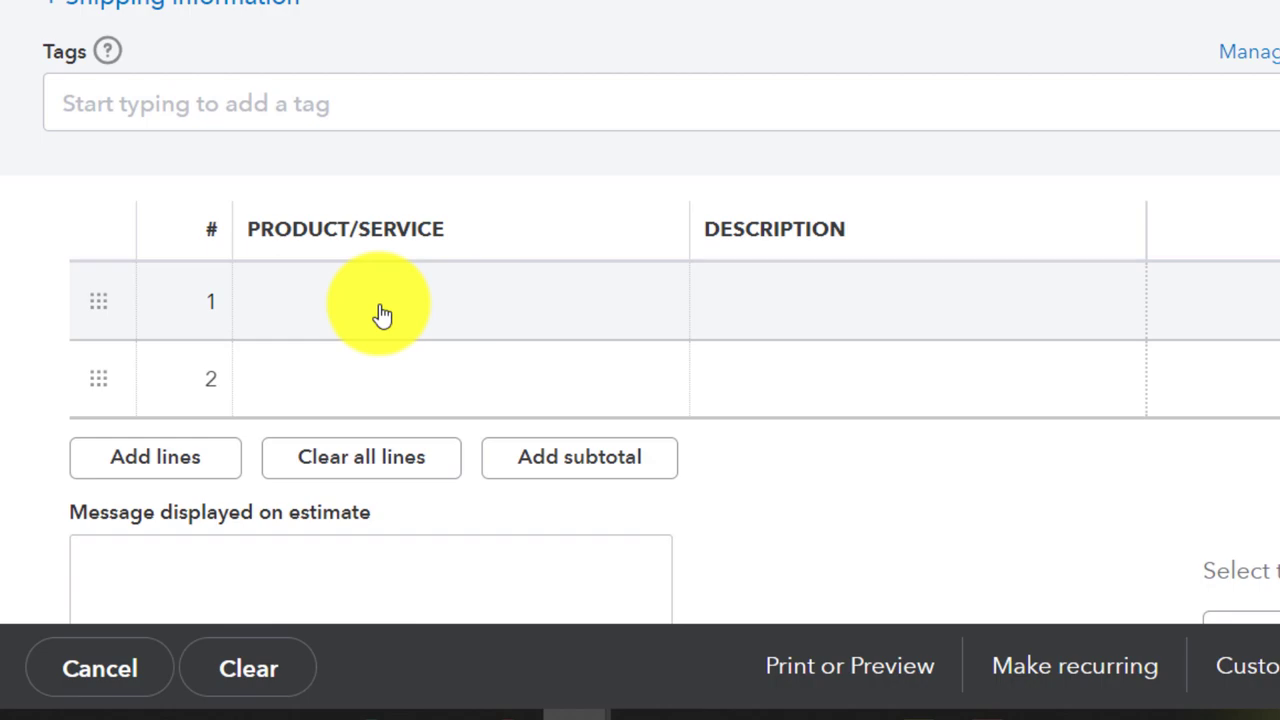
{"action": "left_click", "coordinate": [383, 315]}
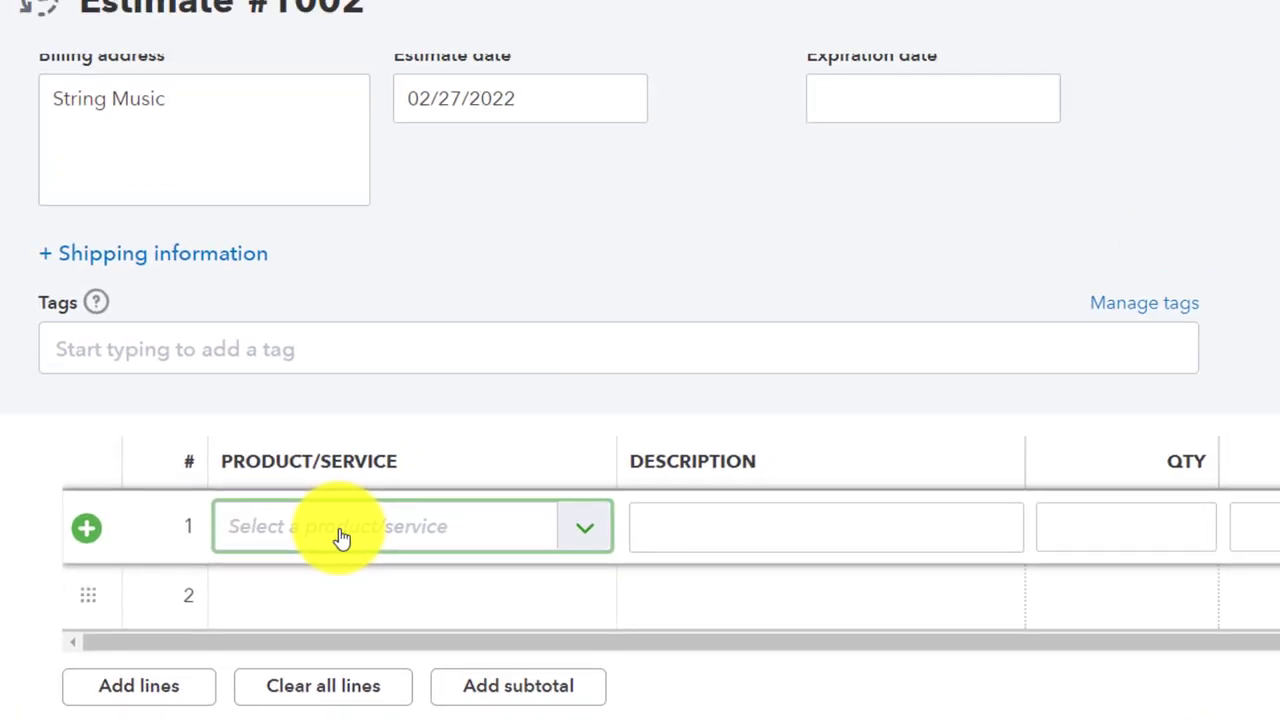
{"action": "type", "text": "epsp"}
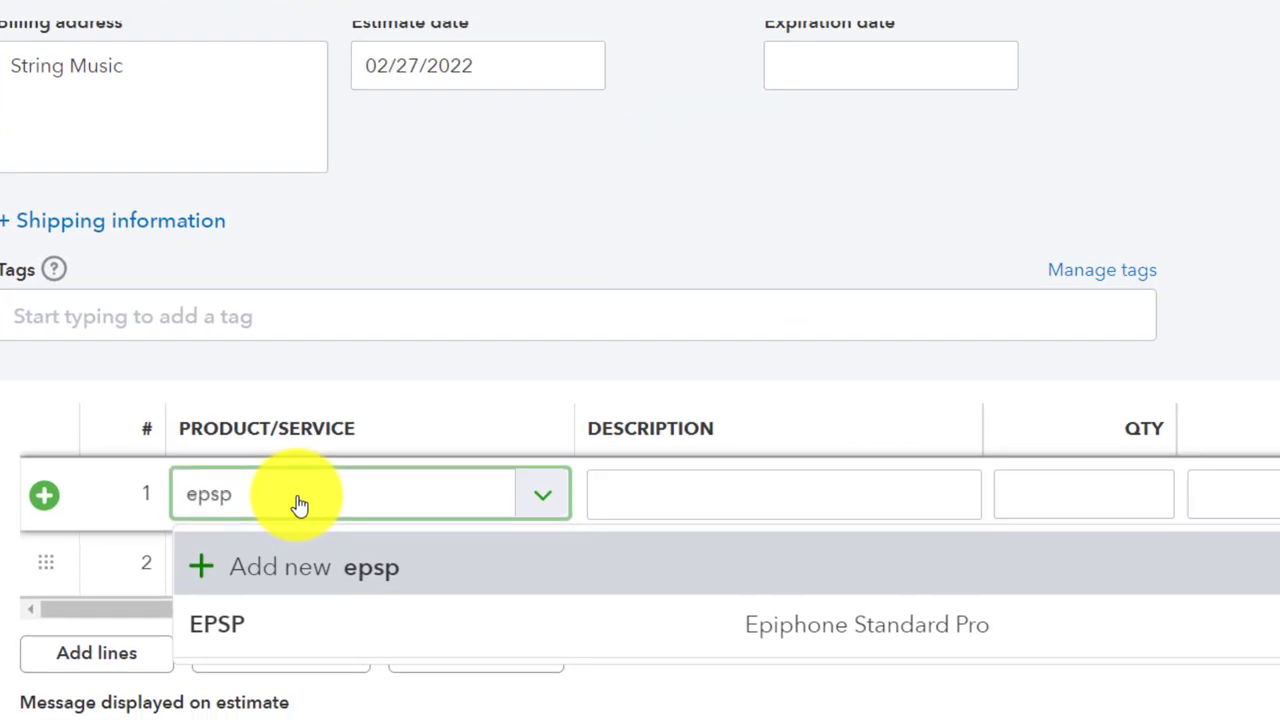
{"action": "key", "text": "Down"}
{"action": "key", "text": "Tab"}
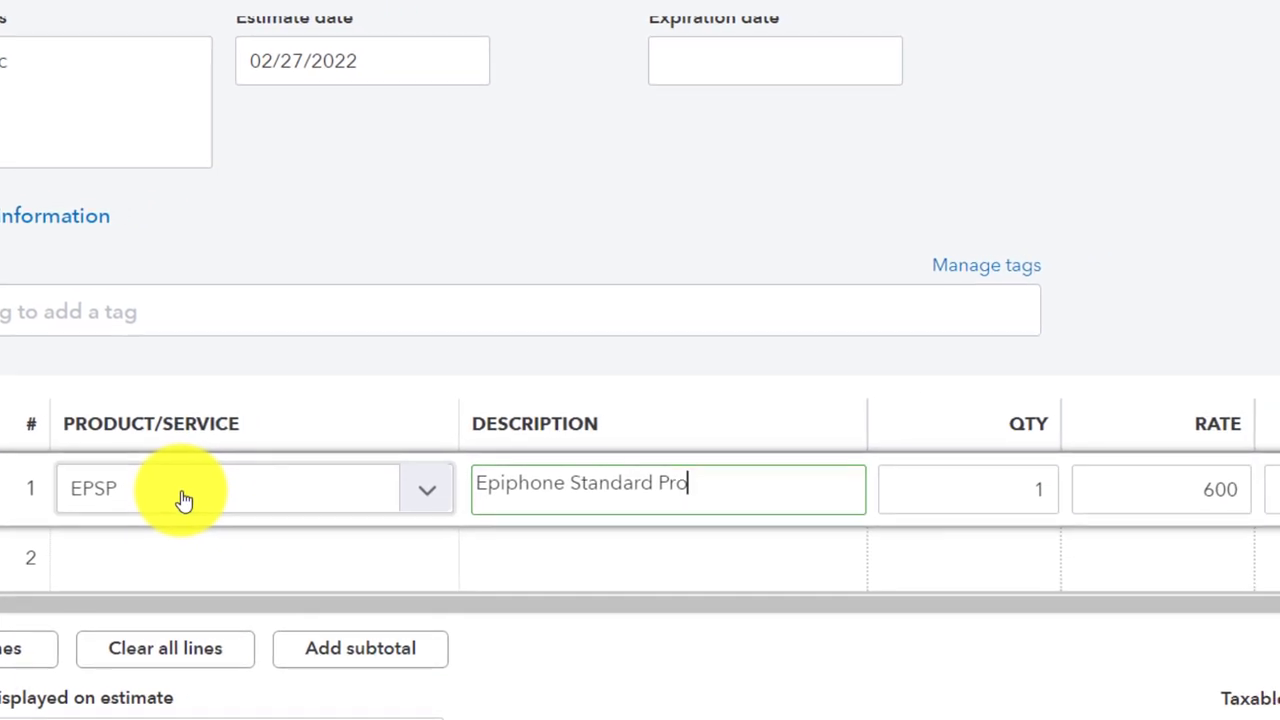
{"action": "key", "text": "Tab"}
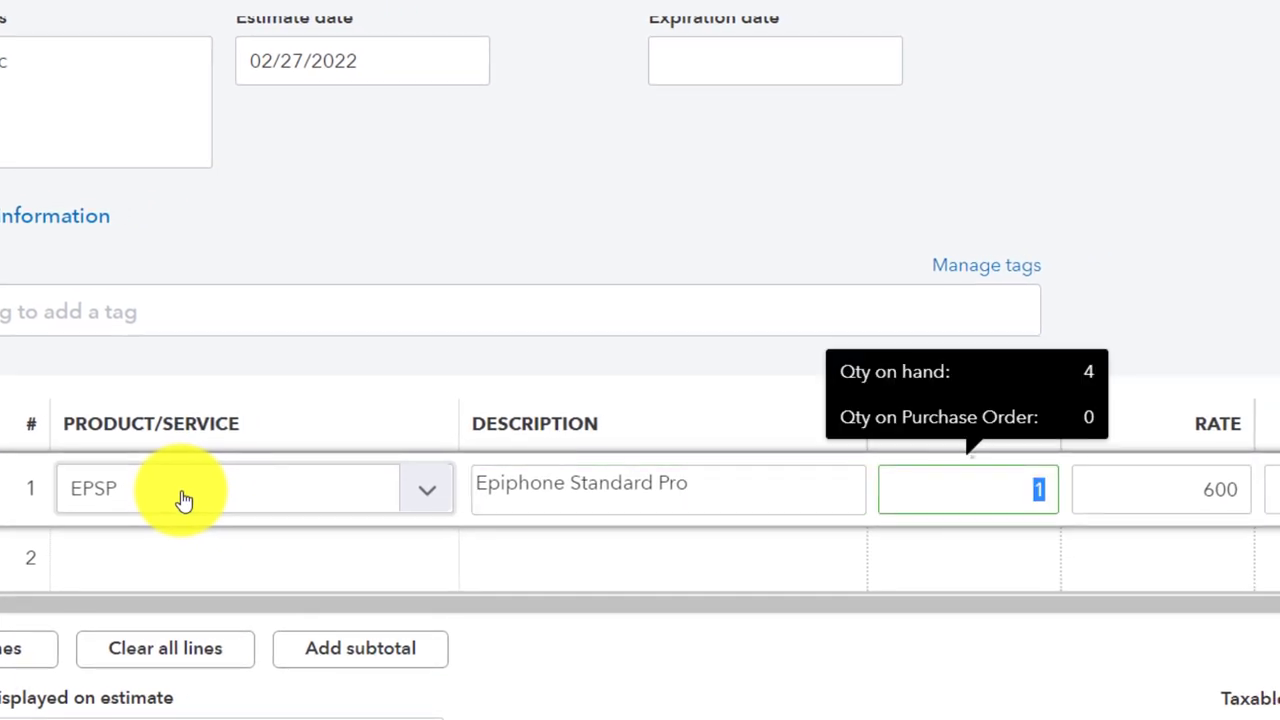
{"action": "key", "text": "Tab"}
{"action": "key", "text": "Tab"}
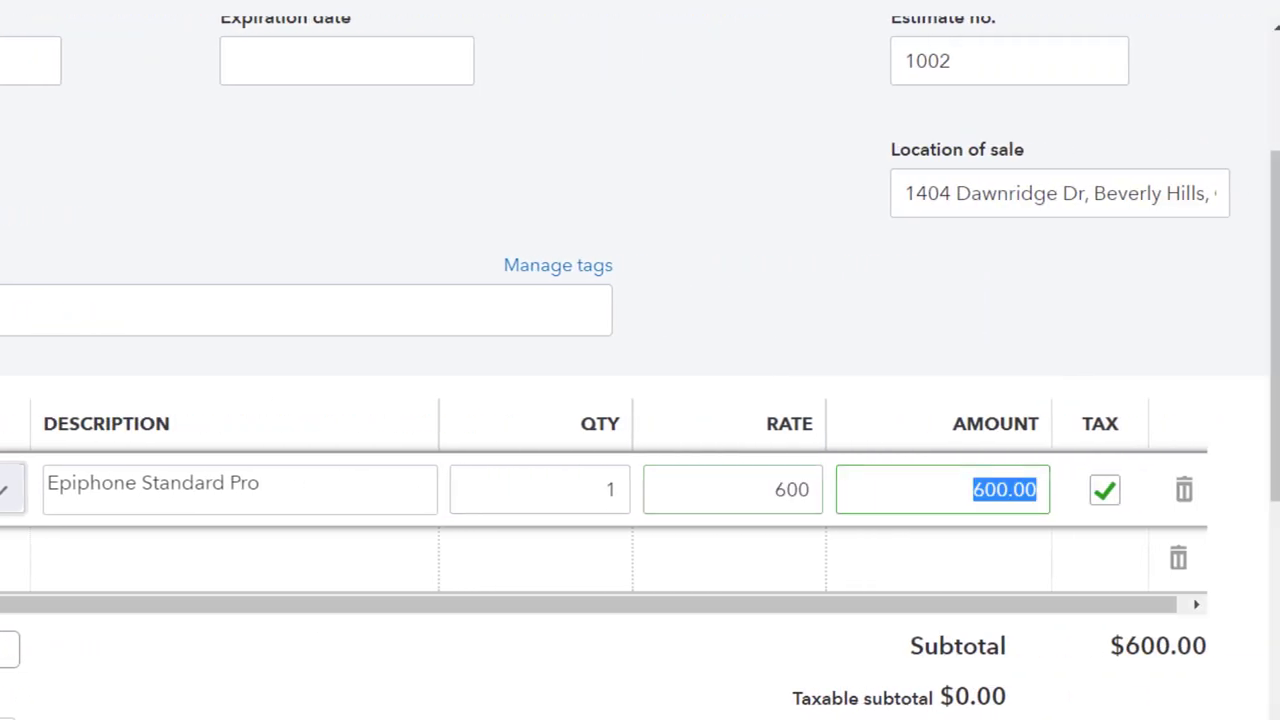
{"action": "key", "text": "Tab"}
{"action": "key", "text": "Tab"}
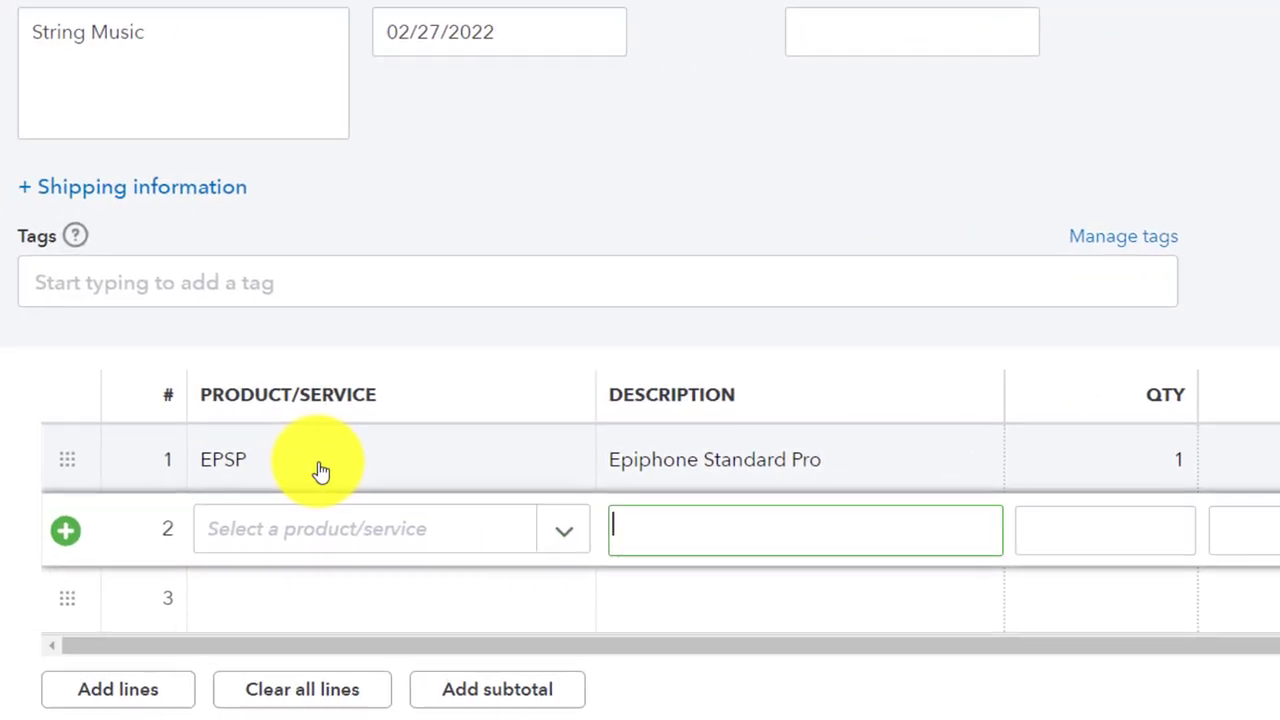
{"action": "scroll", "coordinate": [760, 660], "scroll_direction": "down", "scroll_amount": 2}
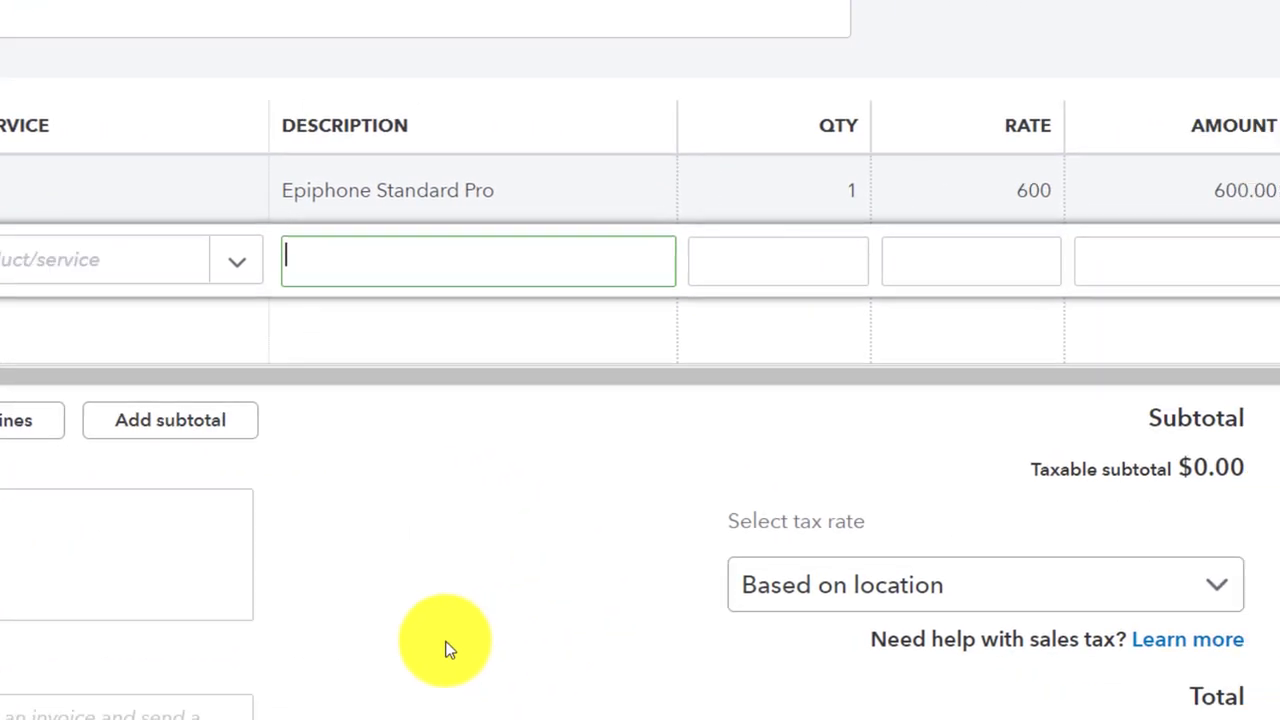
{"action": "scroll", "coordinate": [447, 648], "scroll_direction": "down", "scroll_amount": 1}
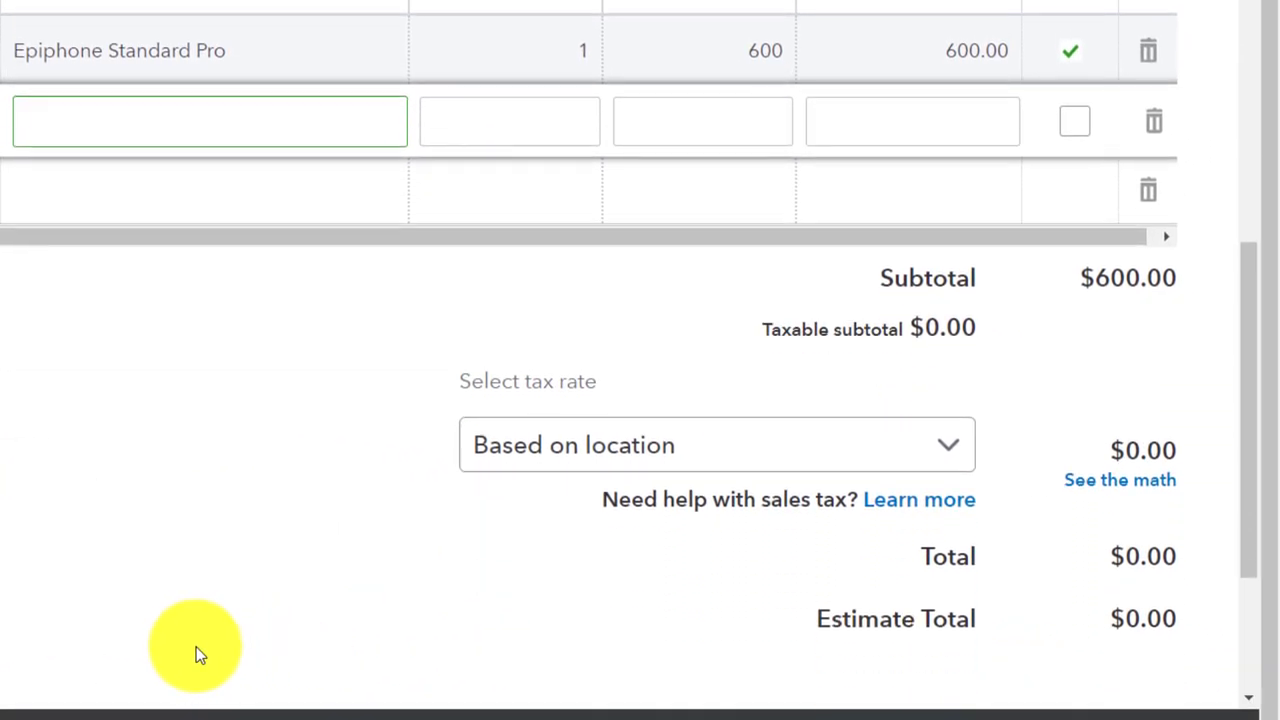
{"action": "left_click", "coordinate": [273, 461]}
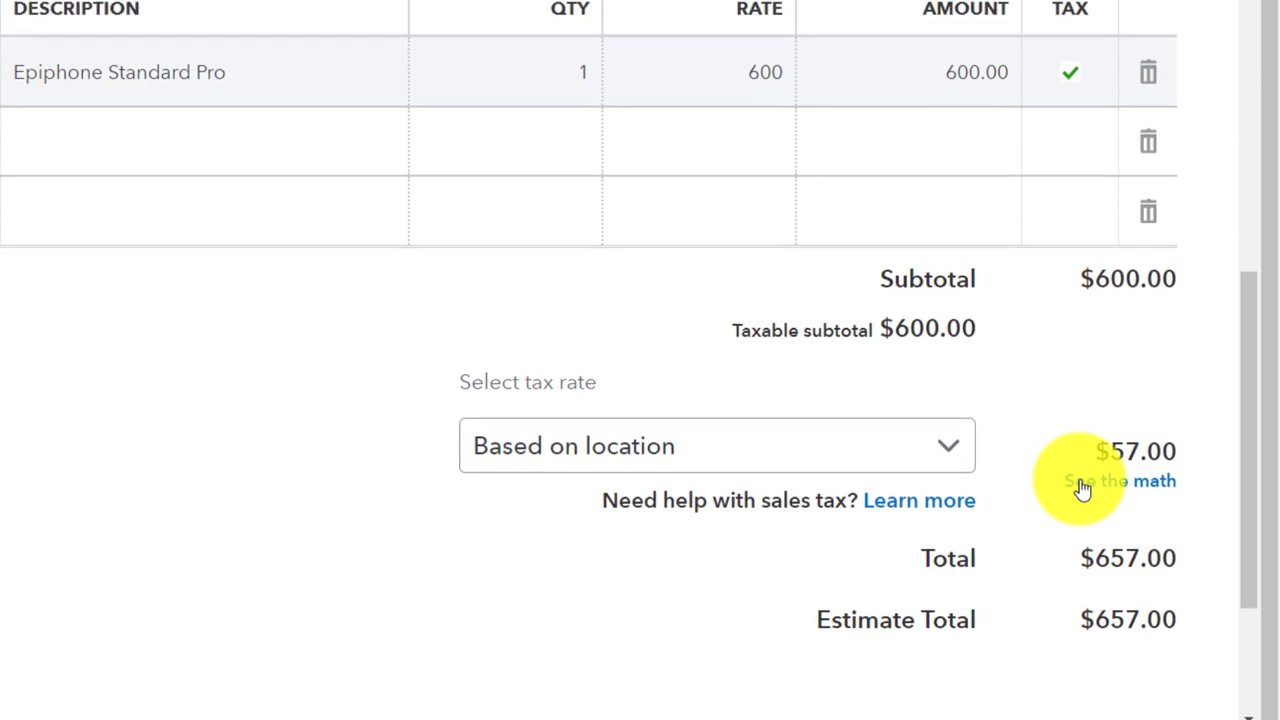
Step: Override the estimate's calculated sales tax with a 5% rate, giving the reason Other (or reason not listed)
{"action": "left_click", "coordinate": [1085, 462]}
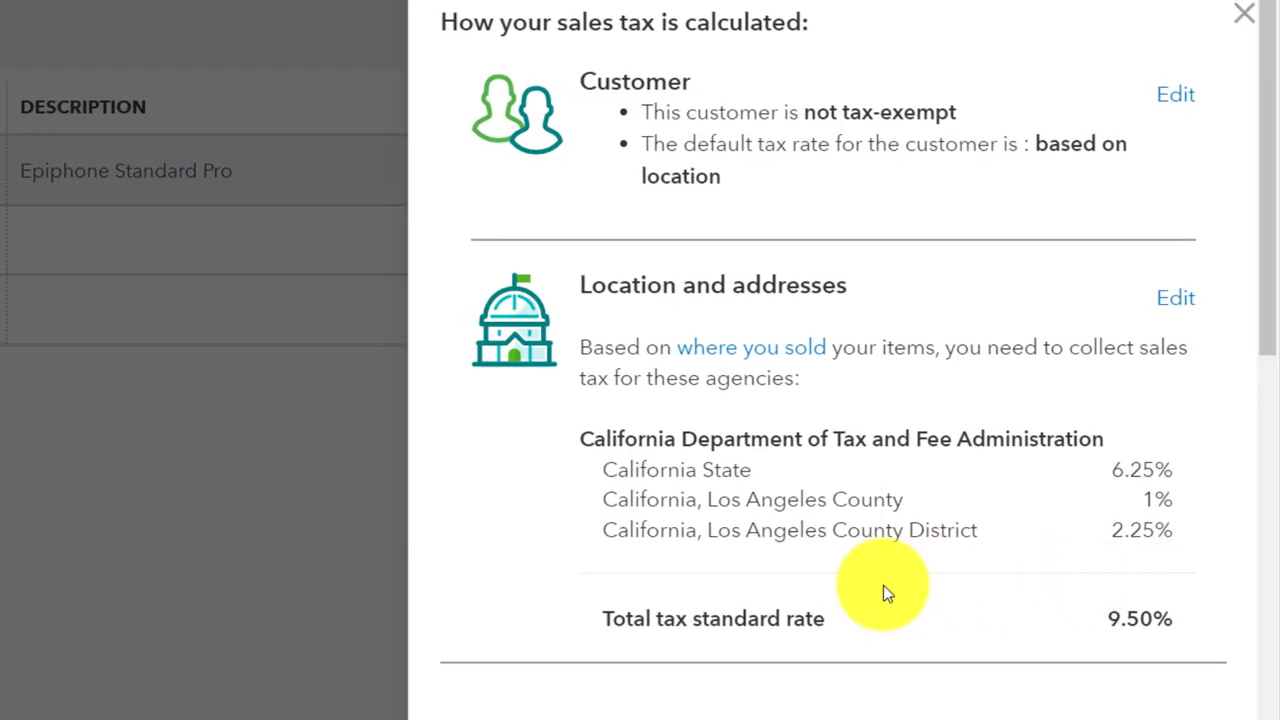
{"action": "scroll", "coordinate": [880, 585], "scroll_direction": "down", "scroll_amount": 5}
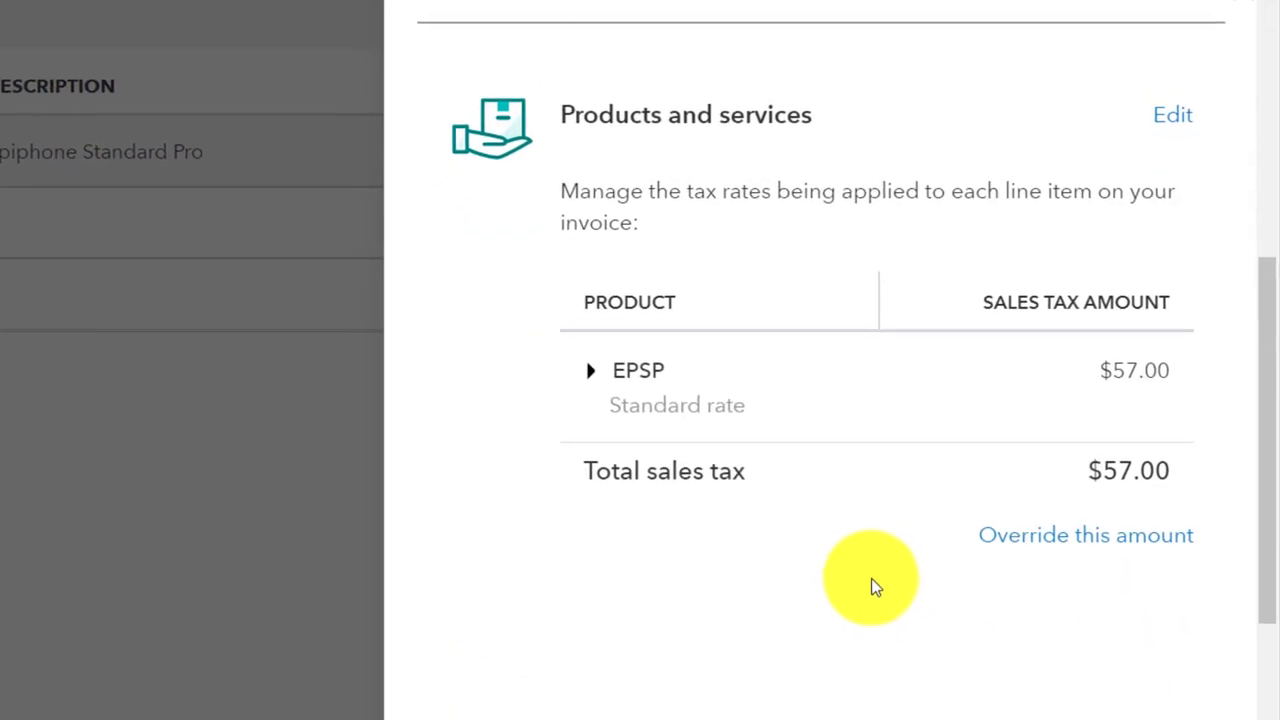
{"action": "left_click", "coordinate": [1006, 535]}
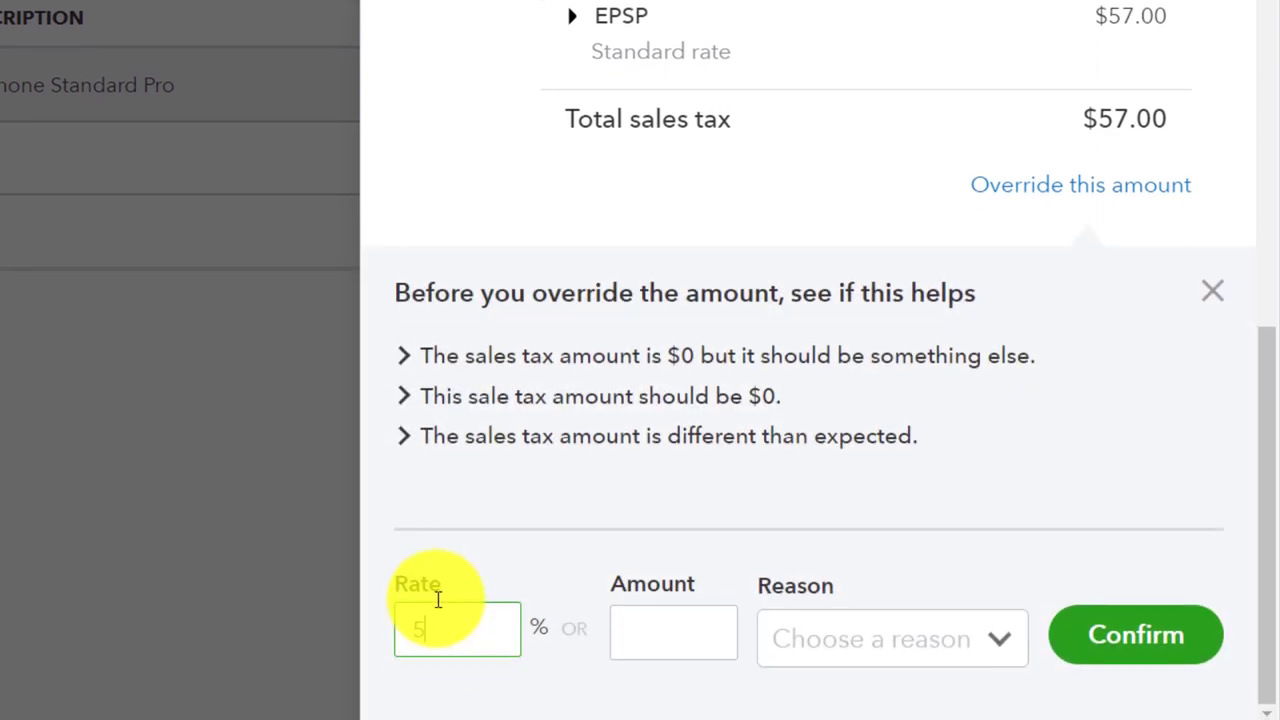
{"action": "left_click", "coordinate": [1114, 606]}
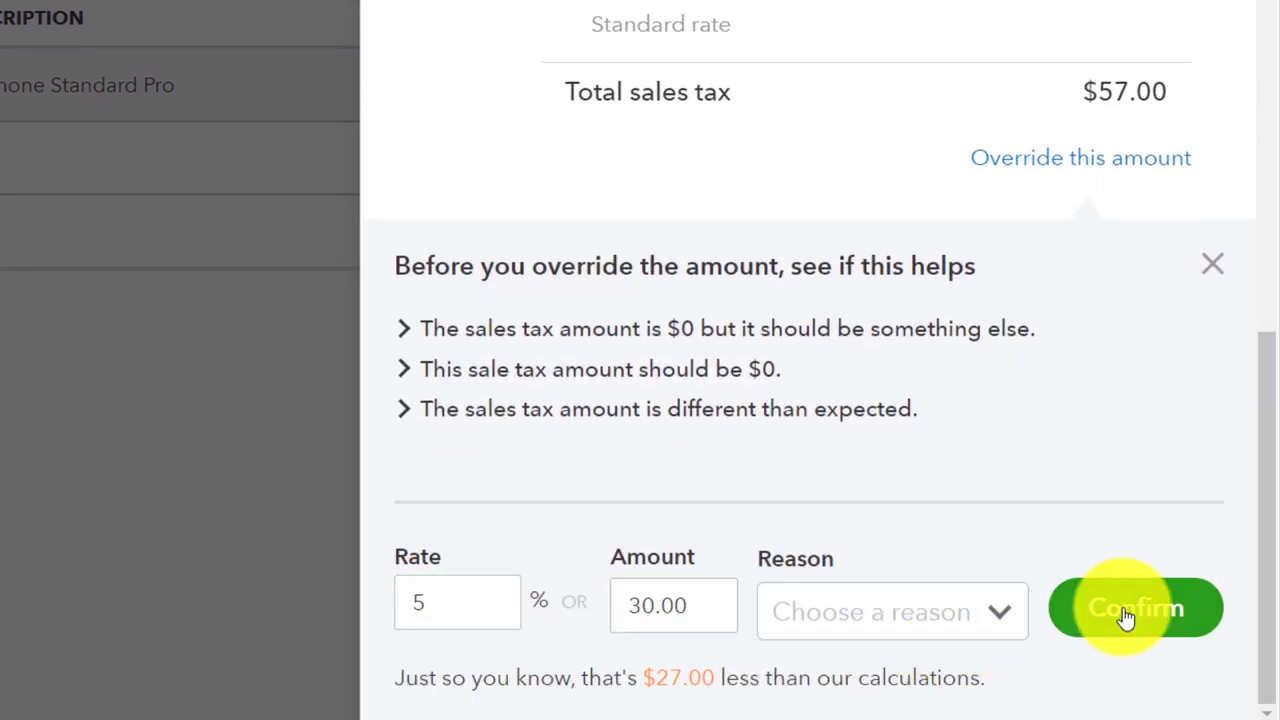
{"action": "left_click", "coordinate": [1004, 610]}
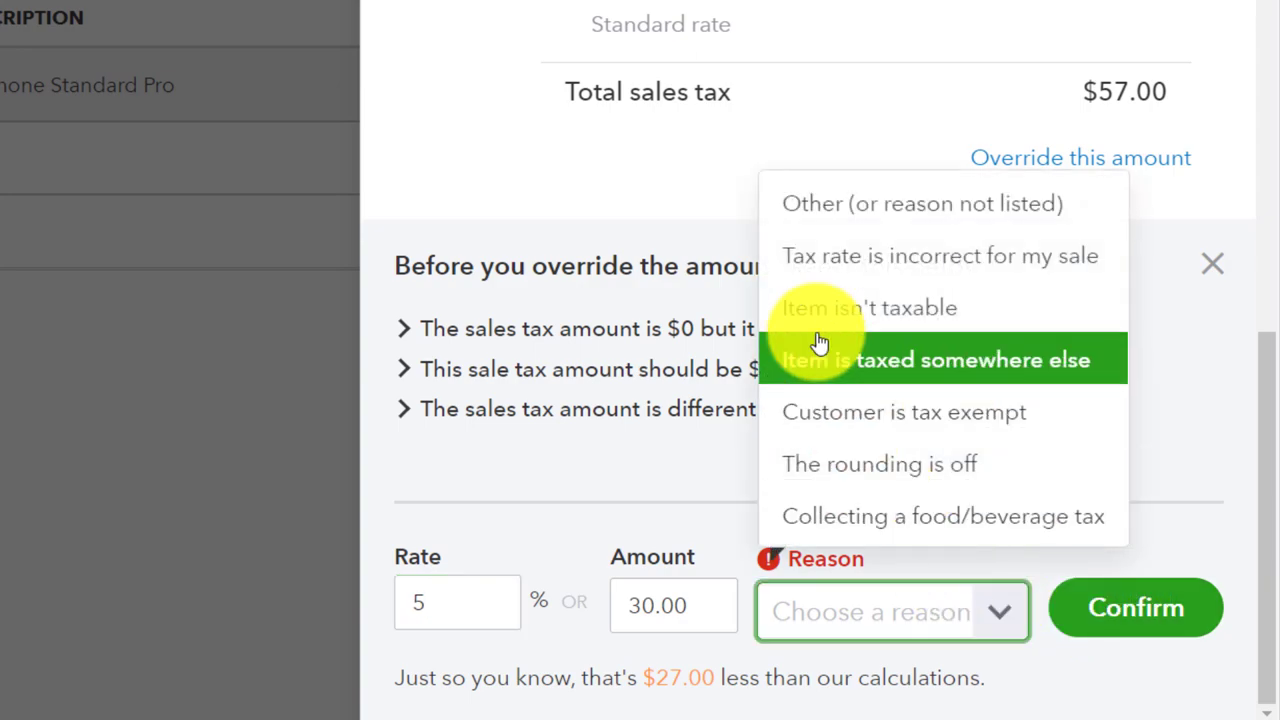
{"action": "left_click", "coordinate": [804, 204]}
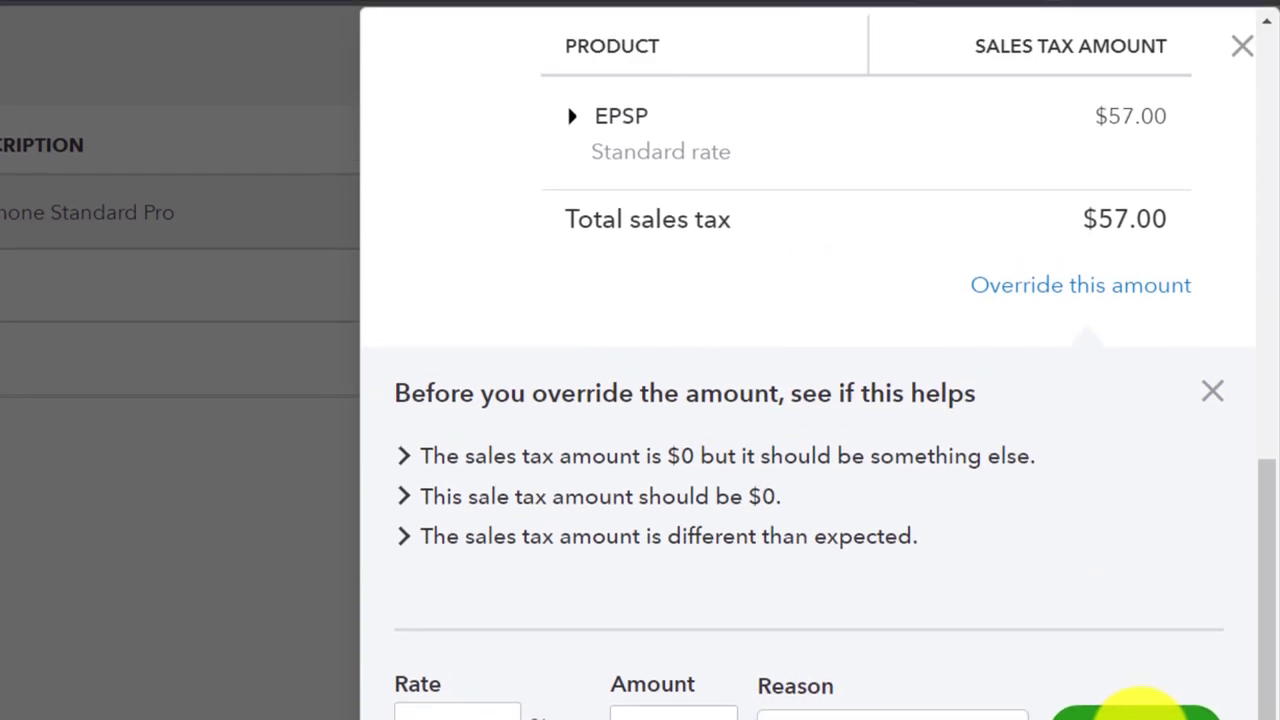
{"action": "left_click", "coordinate": [1136, 608]}
{"action": "left_click", "coordinate": [1150, 710]}
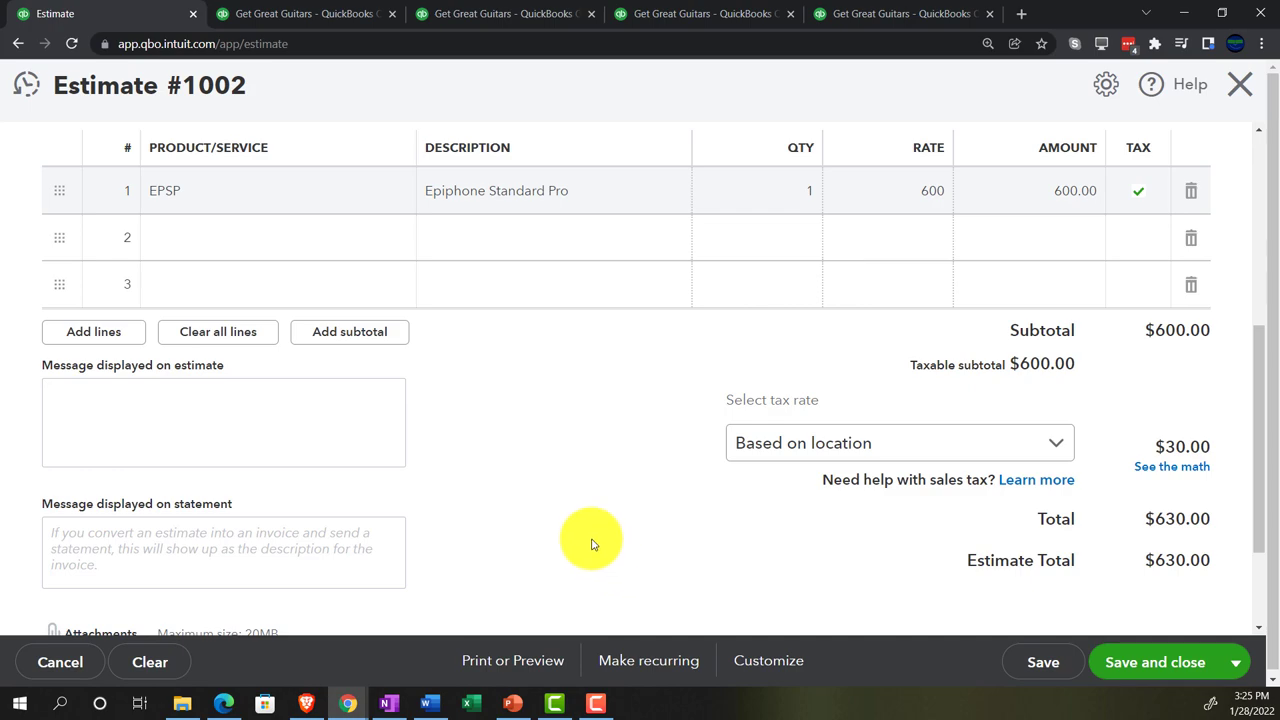
Step: Review the completed String Music estimate, then save and close it
{"action": "scroll", "coordinate": [590, 540], "scroll_direction": "up", "scroll_amount": 2}
{"action": "scroll", "coordinate": [590, 540], "scroll_direction": "up", "scroll_amount": 1}
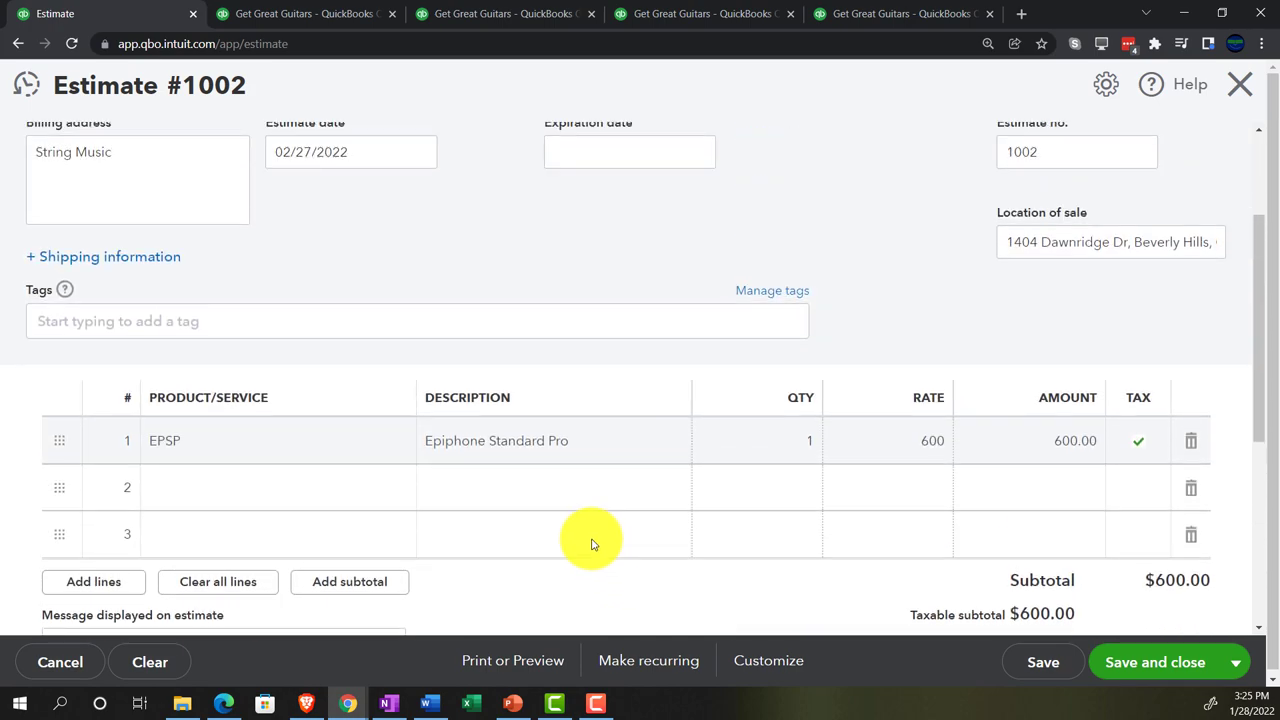
{"action": "scroll", "coordinate": [591, 543], "scroll_direction": "down", "scroll_amount": 1}
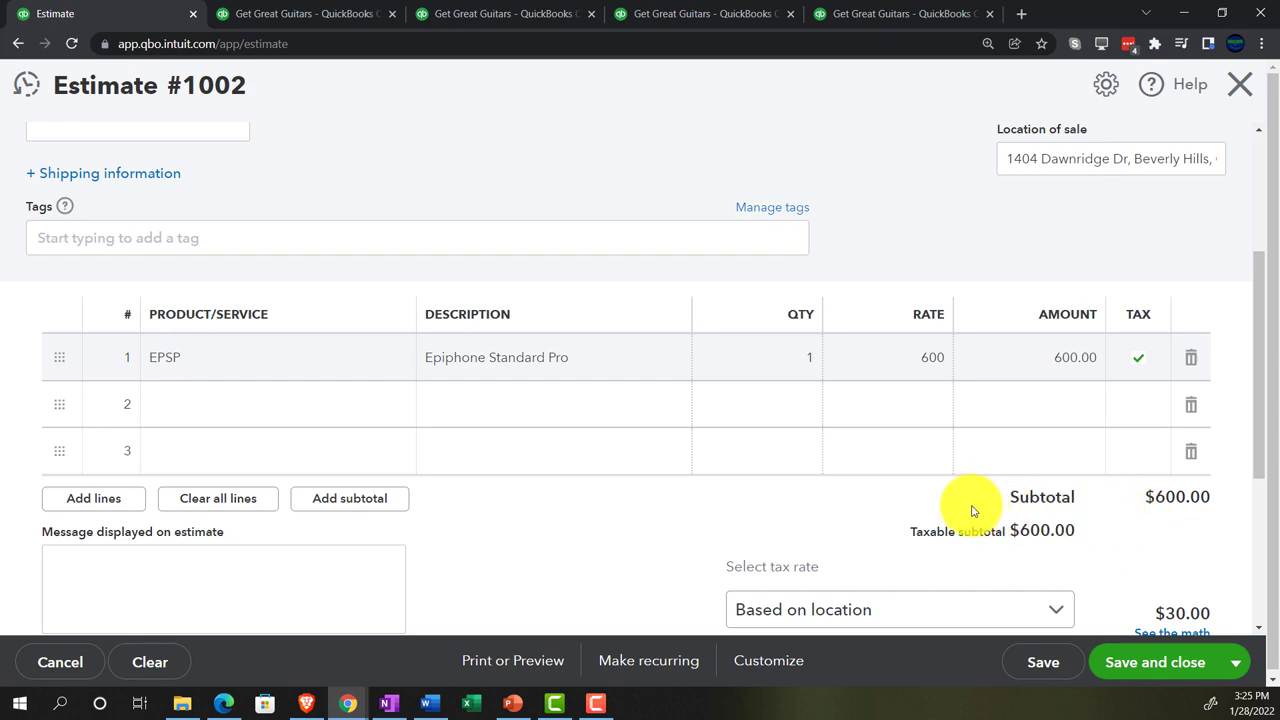
{"action": "scroll", "coordinate": [971, 511], "scroll_direction": "down", "scroll_amount": 1}
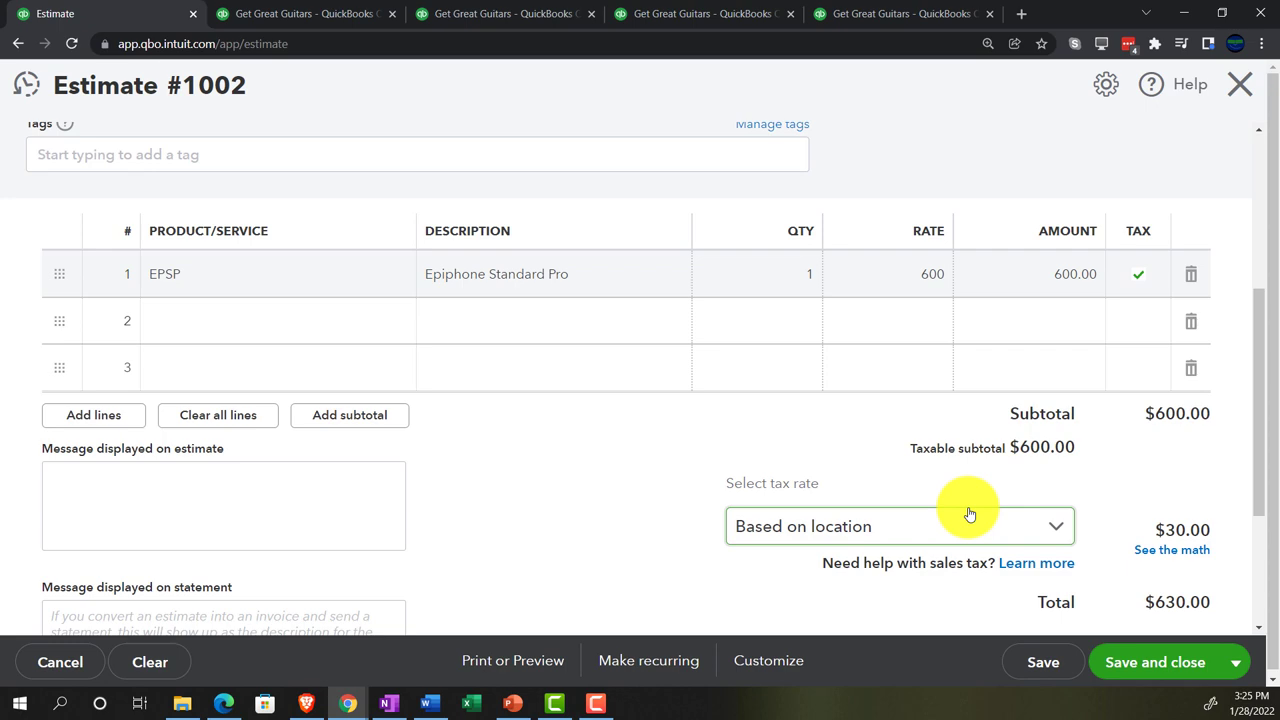
{"action": "left_click", "coordinate": [1160, 663]}
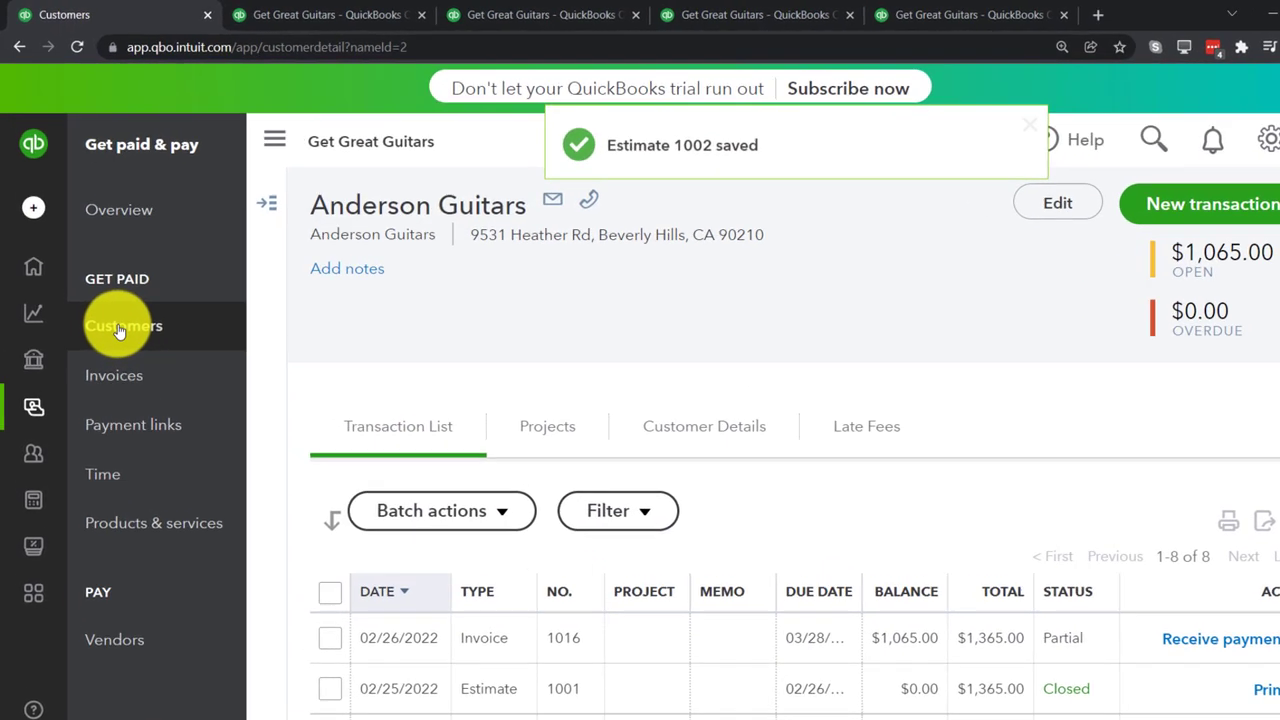
Step: Open the String Music record from the Customers list and view its transaction list
{"action": "left_click", "coordinate": [111, 307]}
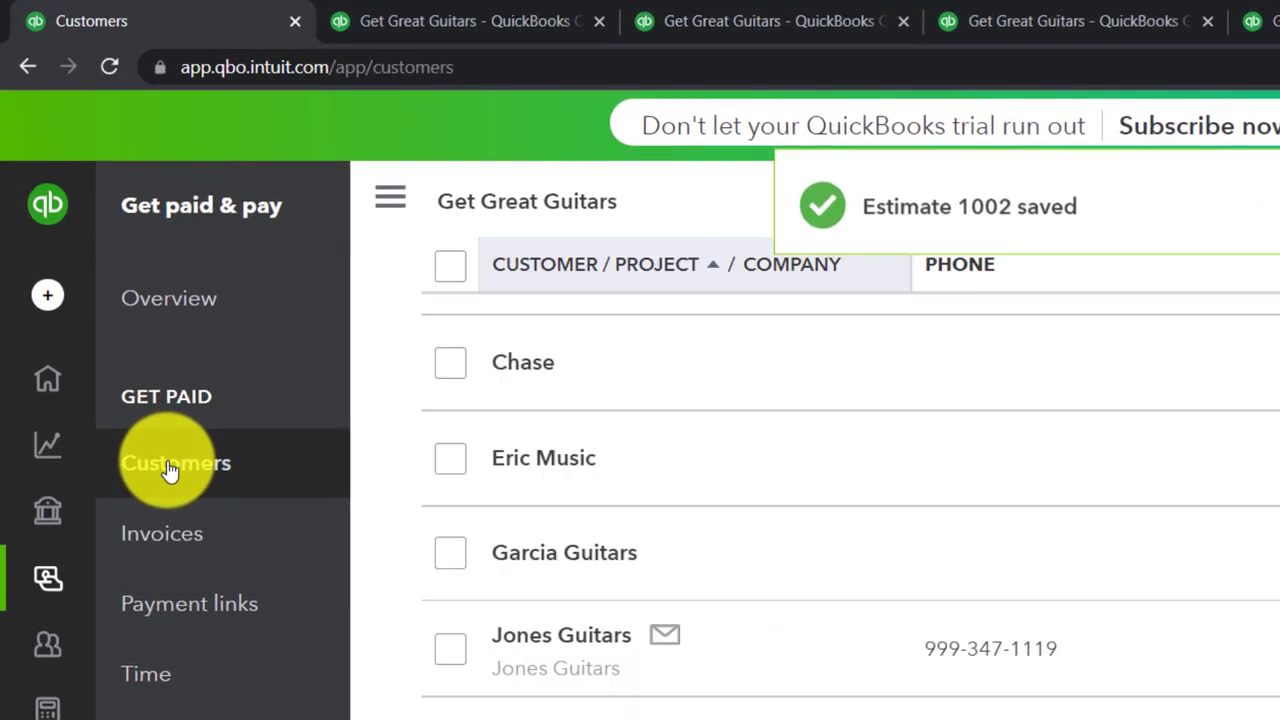
{"action": "left_click", "coordinate": [376, 191]}
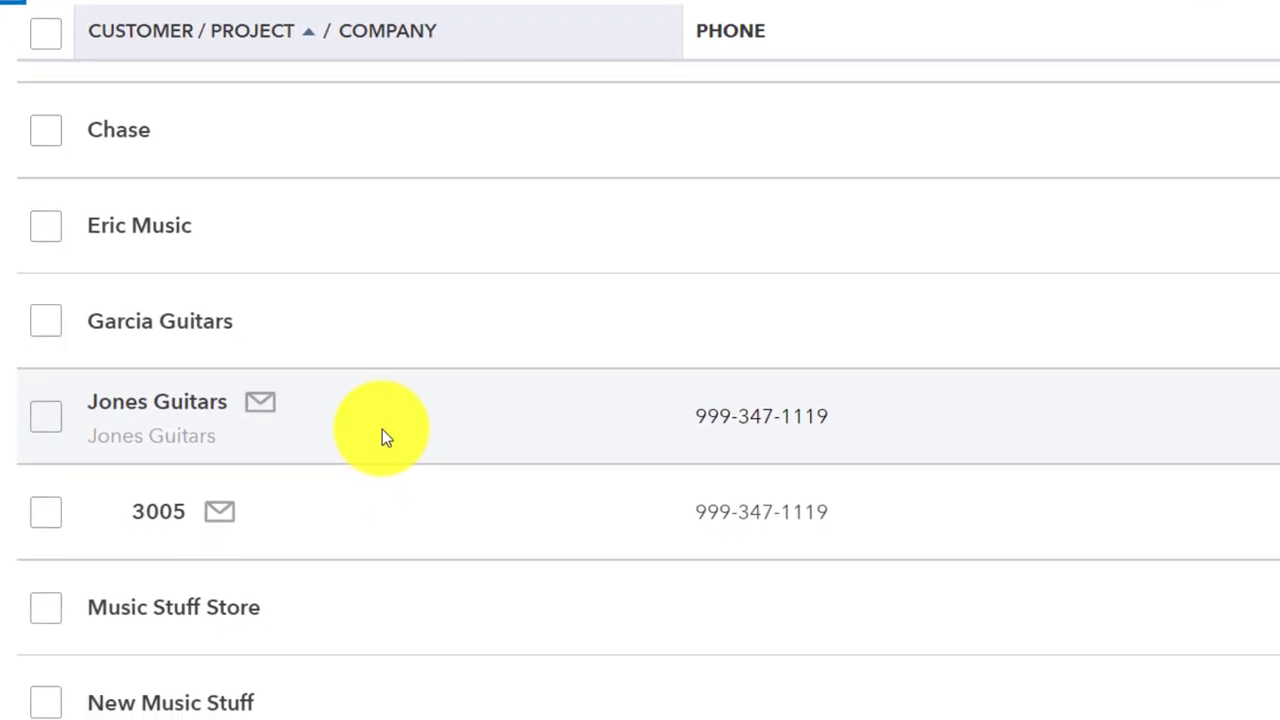
{"action": "scroll", "coordinate": [436, 655], "scroll_direction": "down", "scroll_amount": 1}
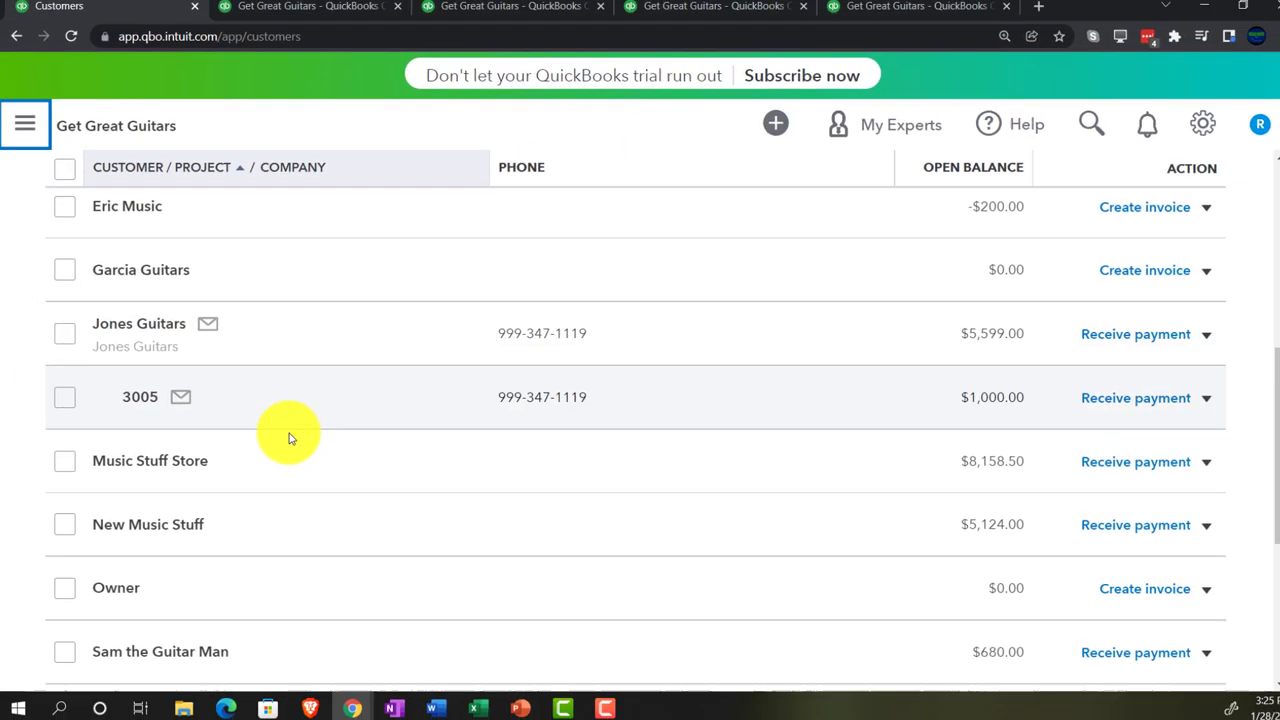
{"action": "scroll", "coordinate": [360, 437], "scroll_direction": "down", "scroll_amount": 4}
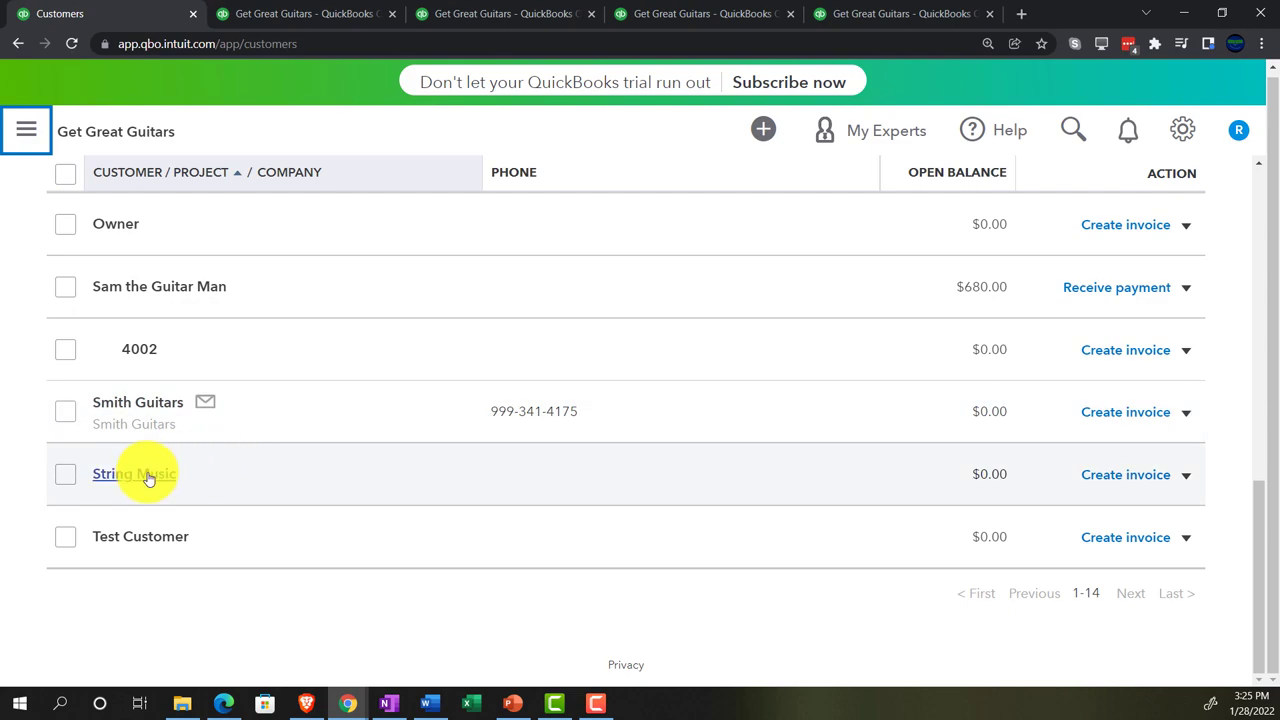
{"action": "left_click", "coordinate": [147, 476]}
{"action": "scroll", "coordinate": [240, 519], "scroll_direction": "down", "scroll_amount": 1}
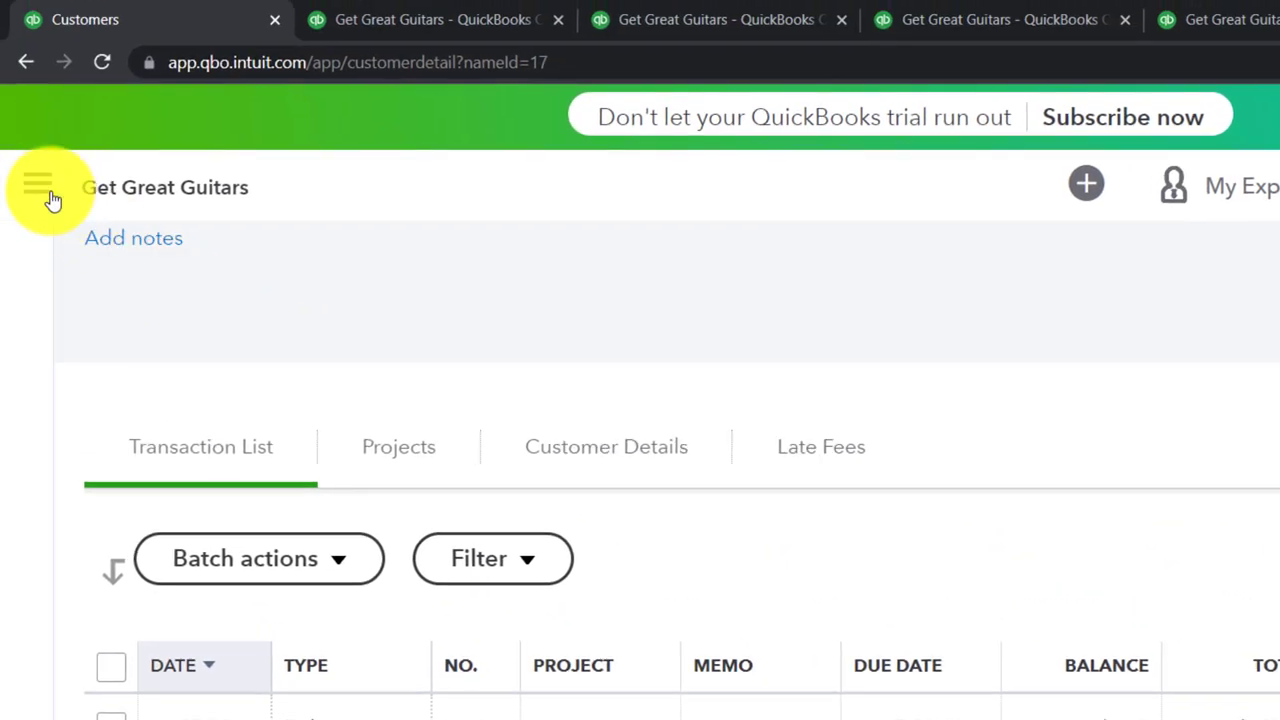
{"action": "left_click", "coordinate": [53, 200]}
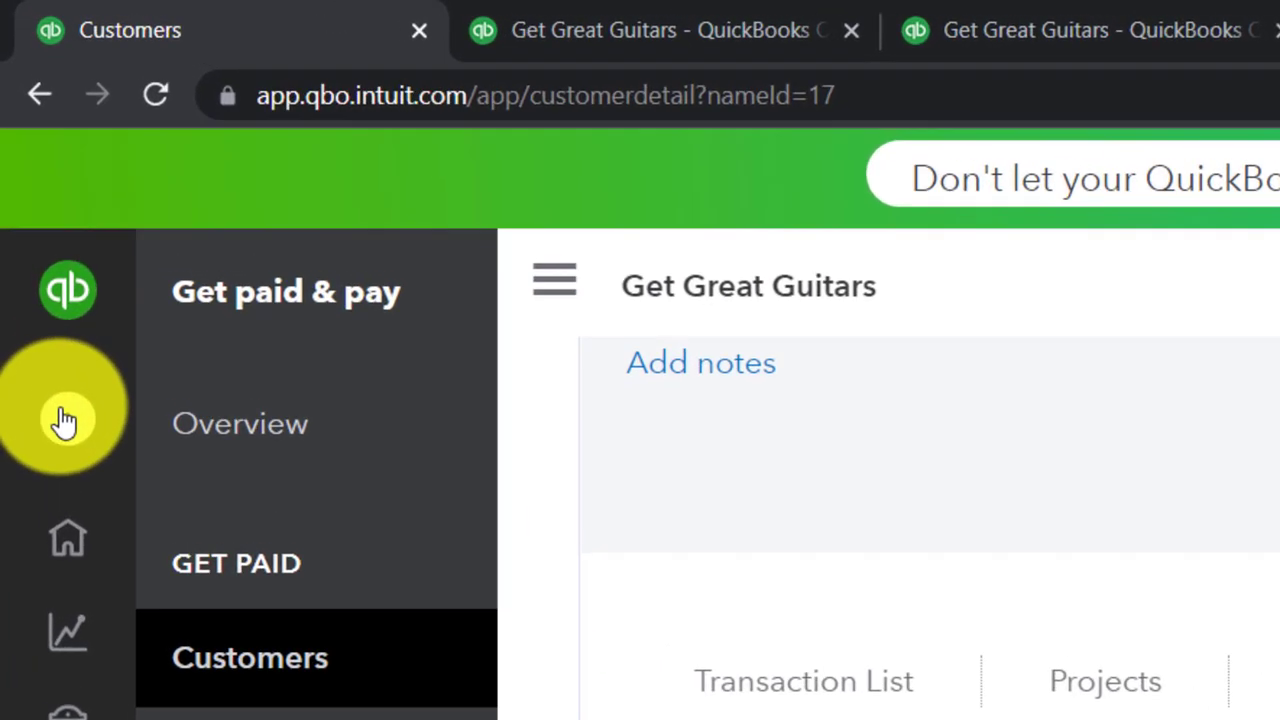
{"action": "left_click", "coordinate": [57, 370]}
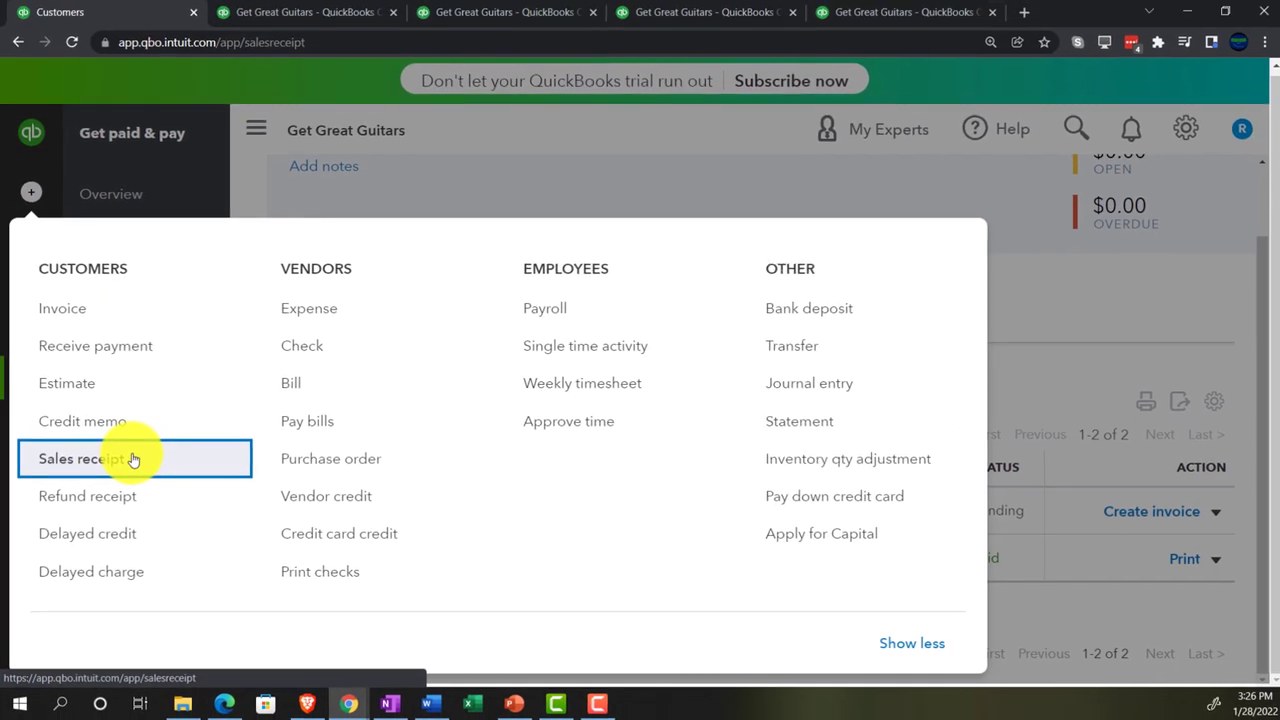
{"action": "left_click", "coordinate": [163, 415]}
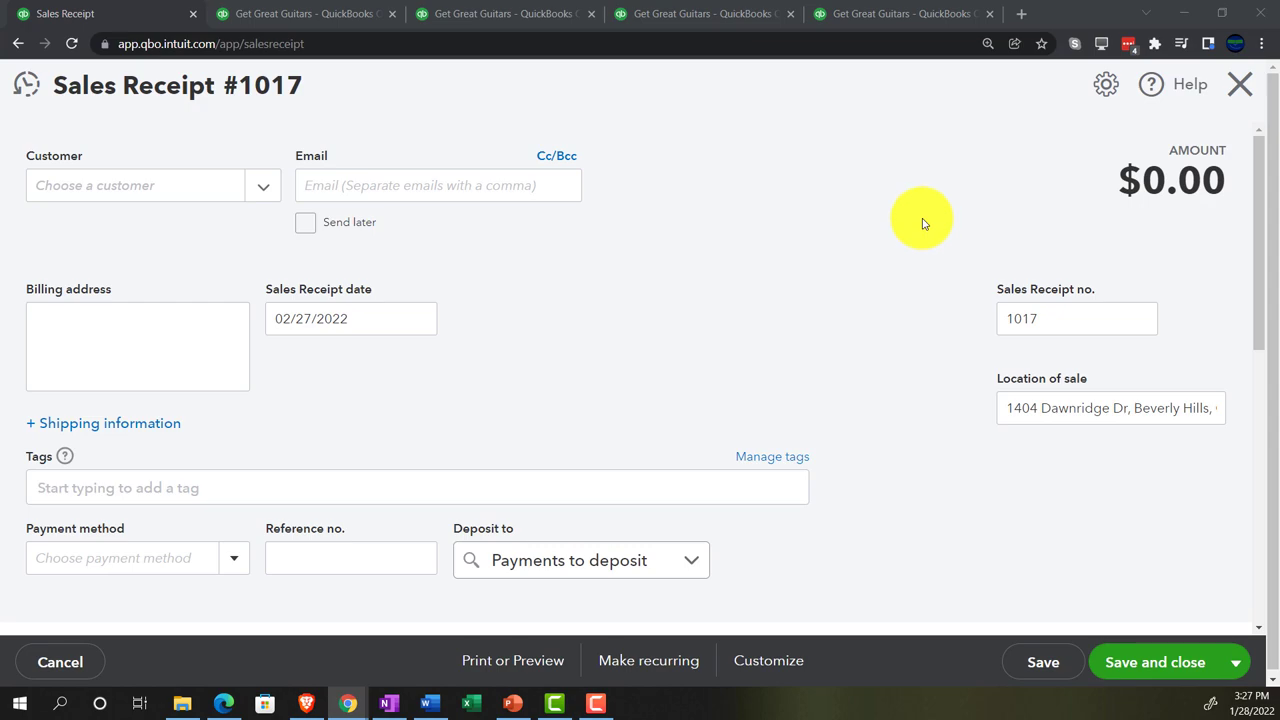
{"action": "left_click", "coordinate": [1240, 84]}
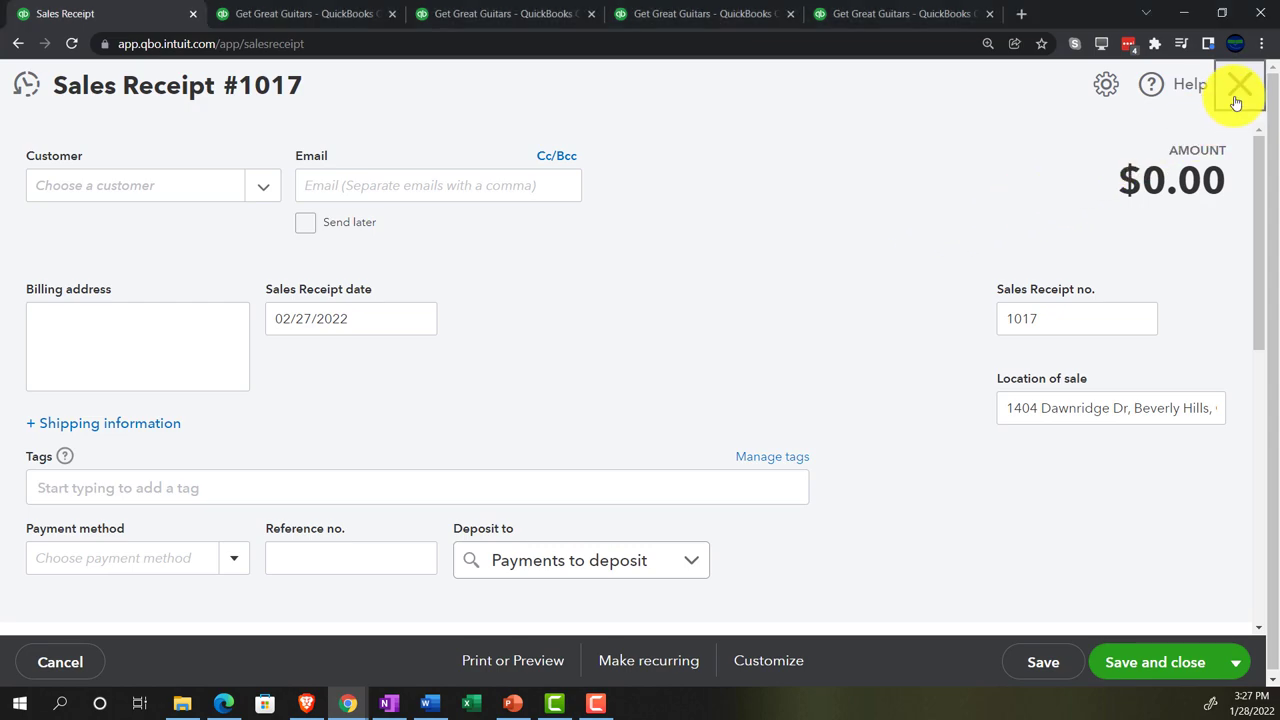
Step: Duplicate the browser tab holding the String Music record and switch the company file to Accountant view in the duplicate
{"action": "right_click", "coordinate": [105, 20]}
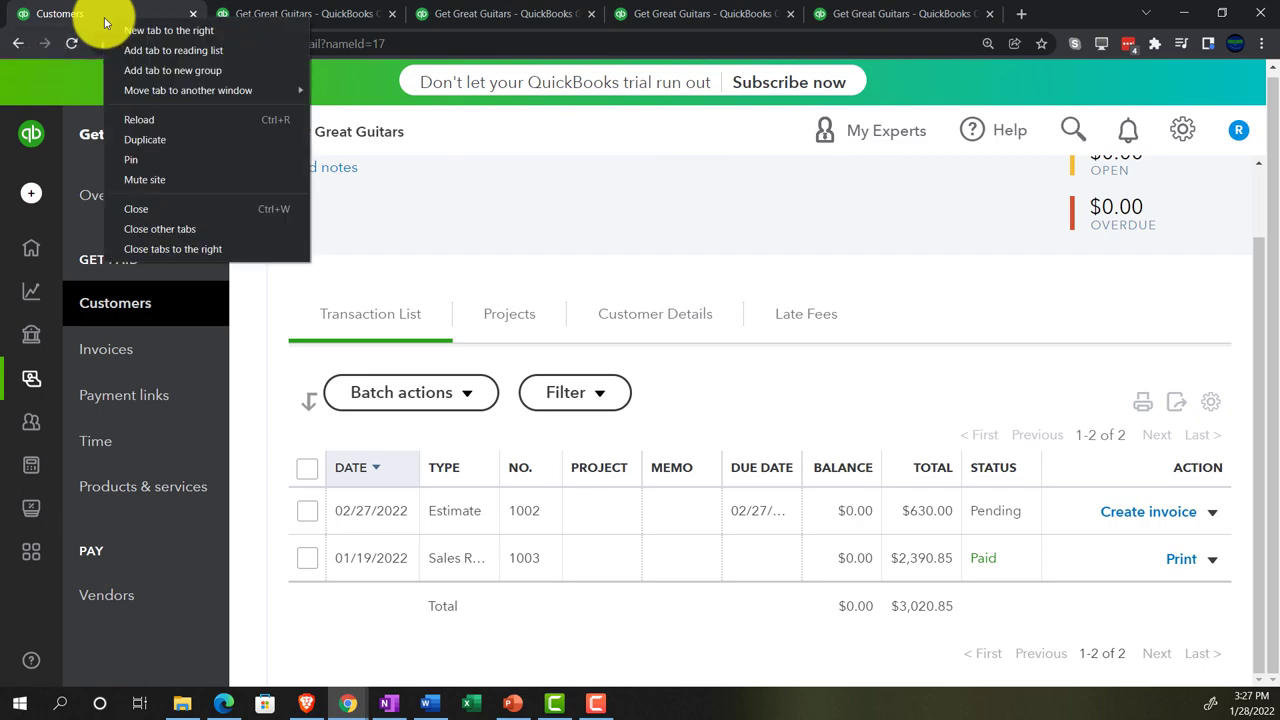
{"action": "left_click", "coordinate": [145, 140]}
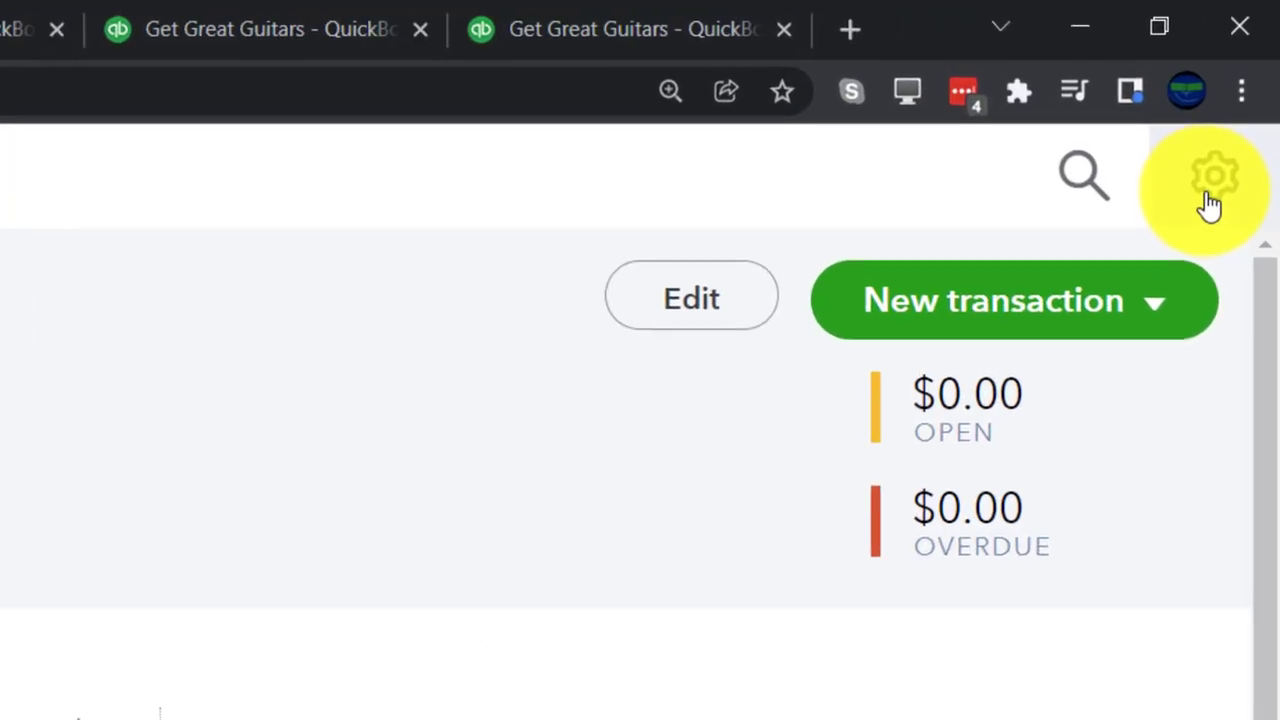
{"action": "left_click", "coordinate": [1246, 90]}
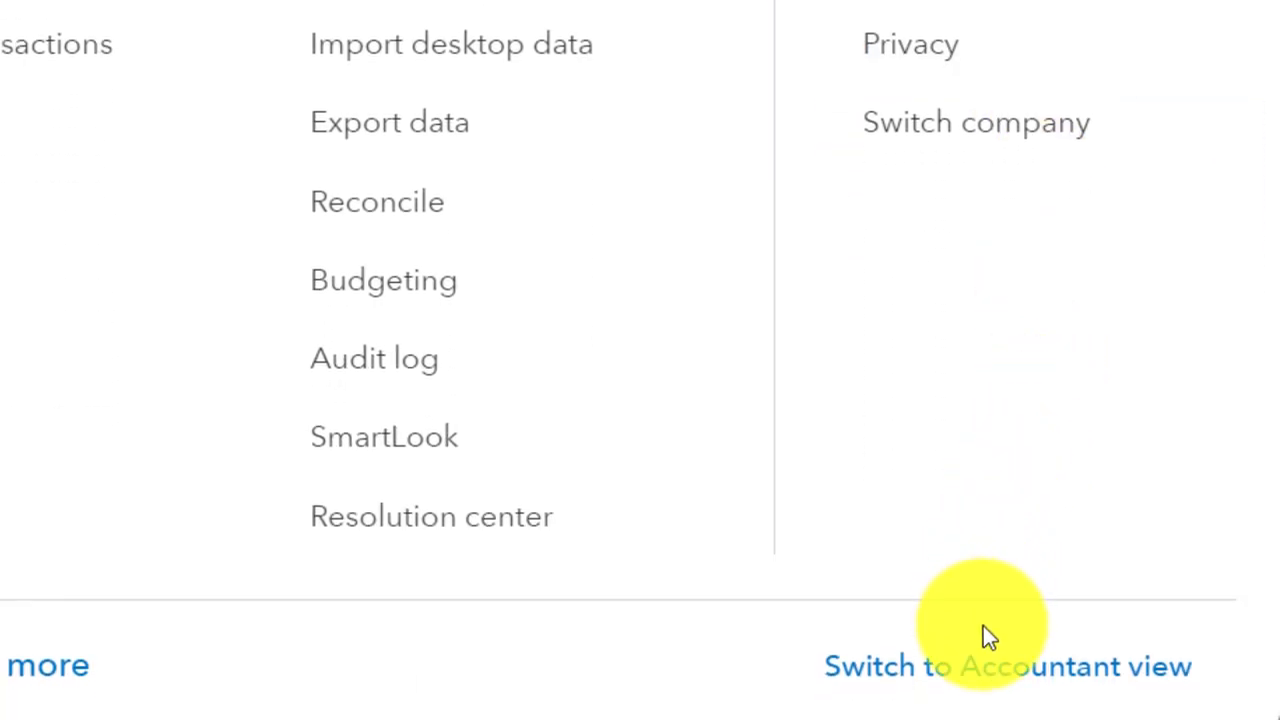
{"action": "left_click", "coordinate": [930, 675]}
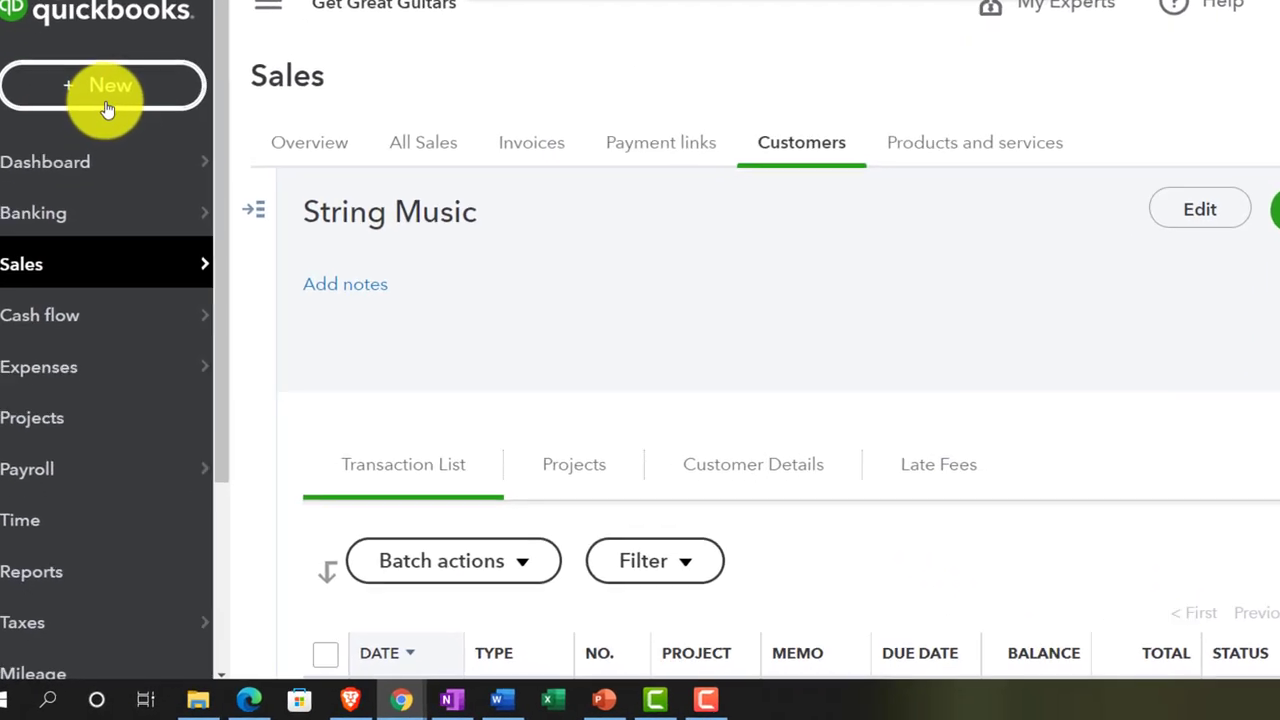
Step: Start a new sales receipt for customer String Music, keeping the default billing address and the 02/27/2022 date
{"action": "left_click", "coordinate": [108, 204]}
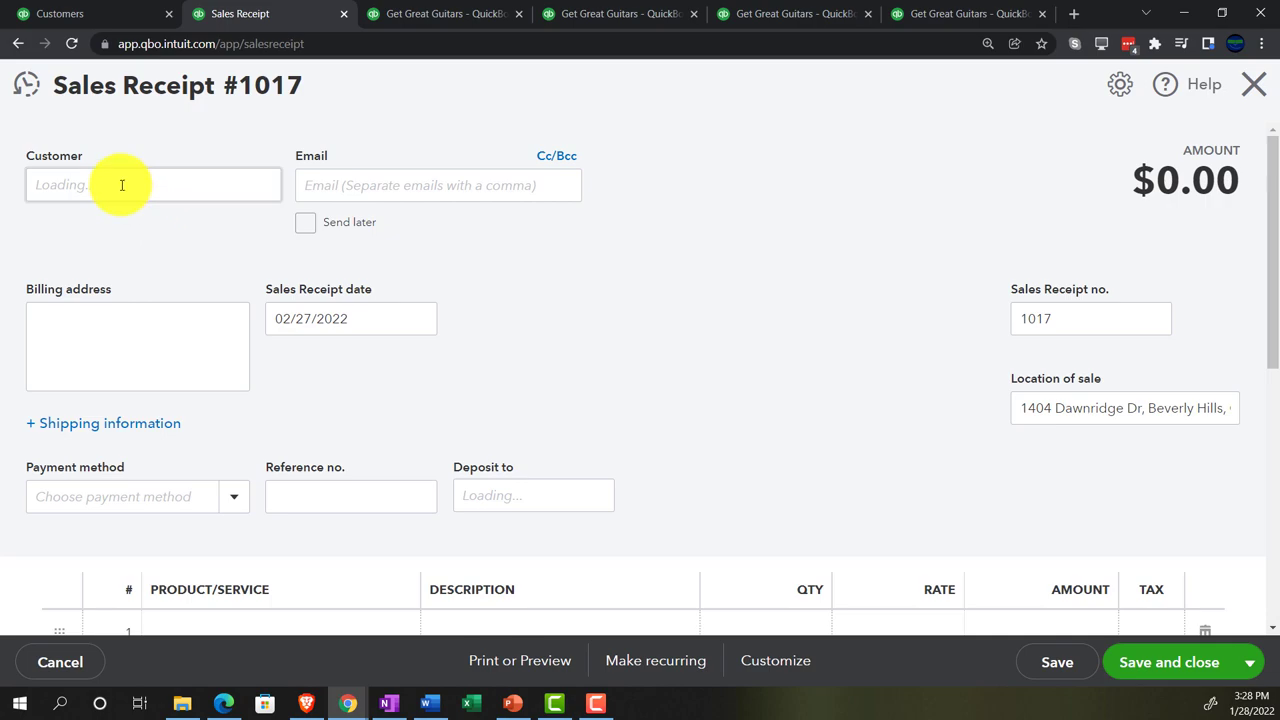
{"action": "left_click", "coordinate": [120, 184]}
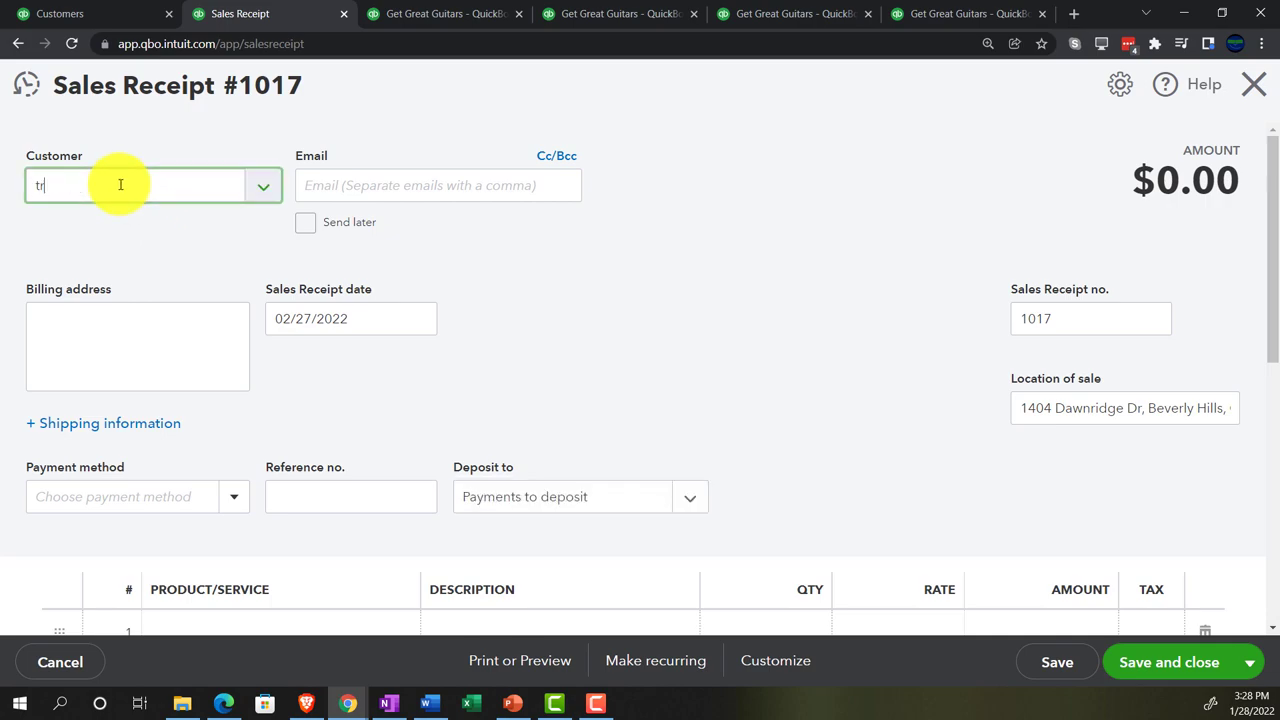
{"action": "left_click", "coordinate": [120, 184]}
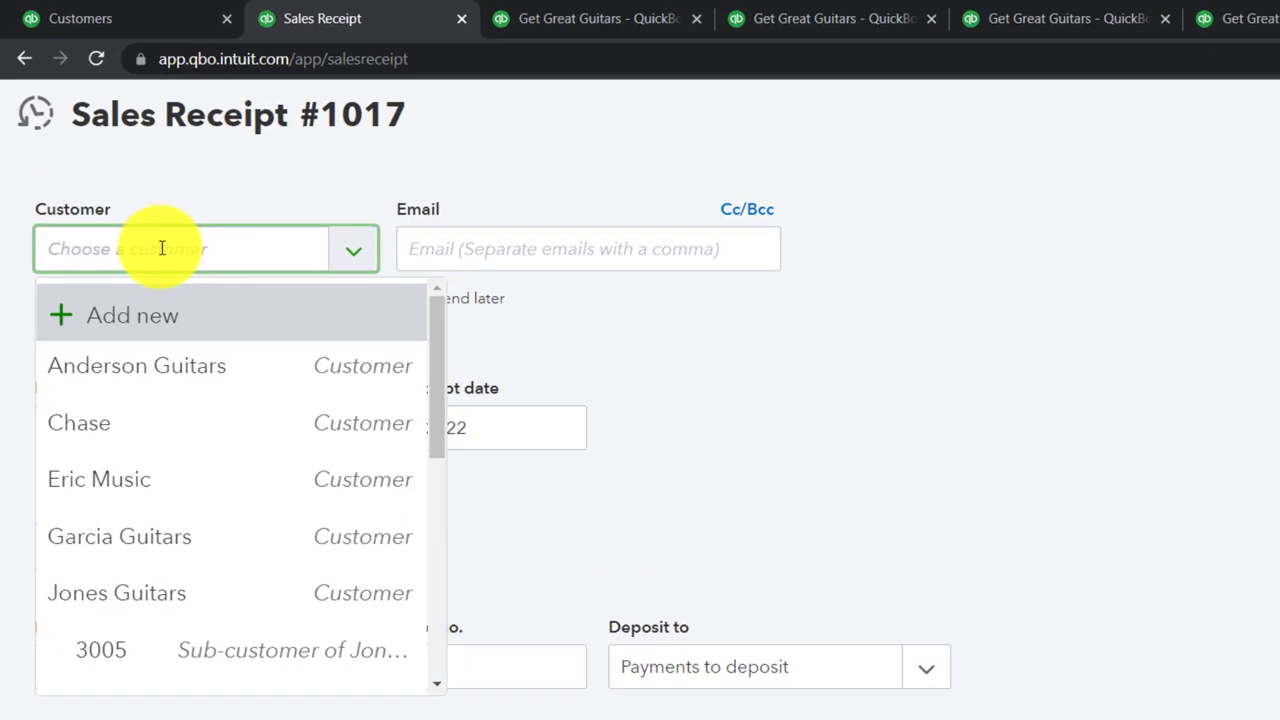
{"action": "type", "text": "stri"}
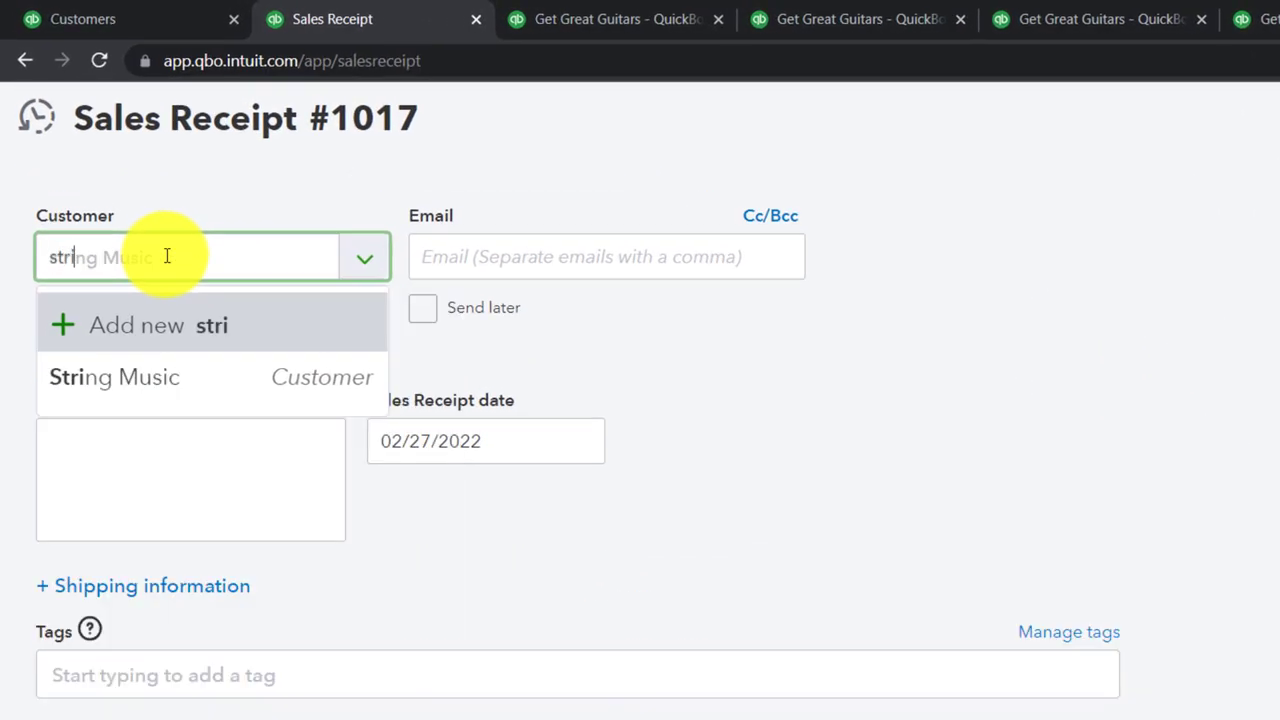
{"action": "key", "text": "Down"}
{"action": "key", "text": "Return"}
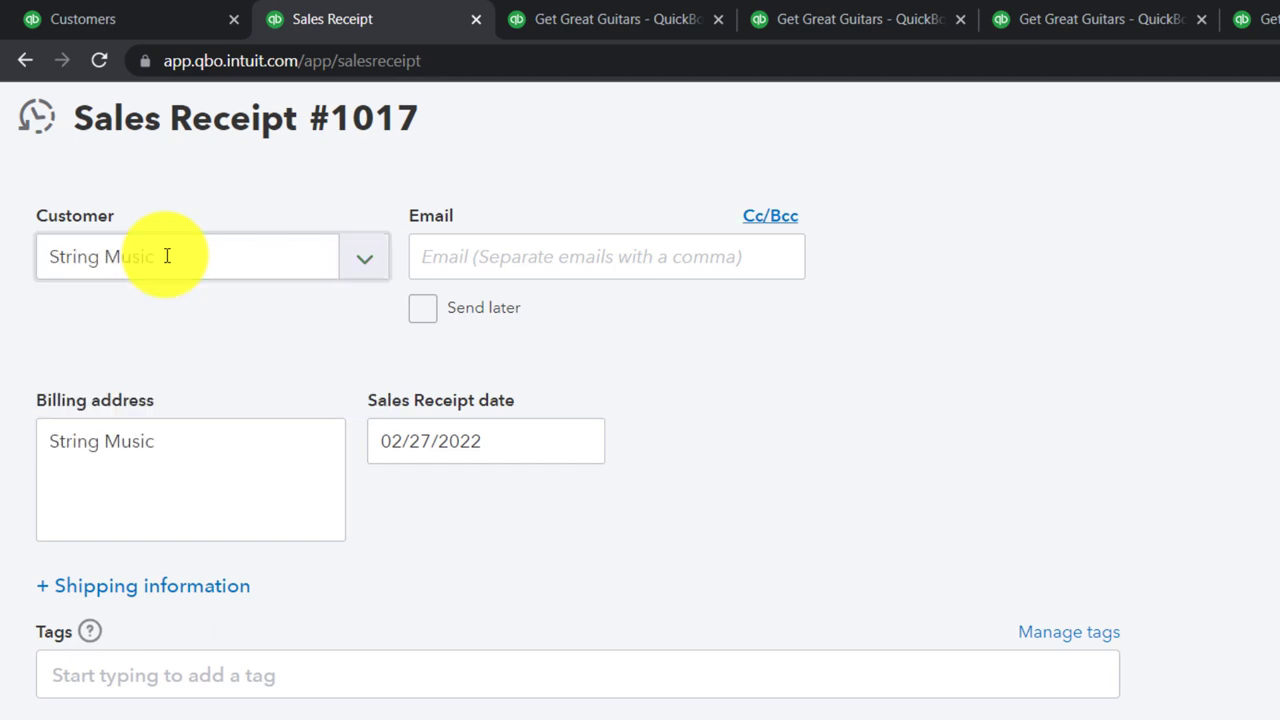
{"action": "key", "text": "Tab"}
{"action": "key", "text": "Tab"}
{"action": "key", "text": "Tab"}
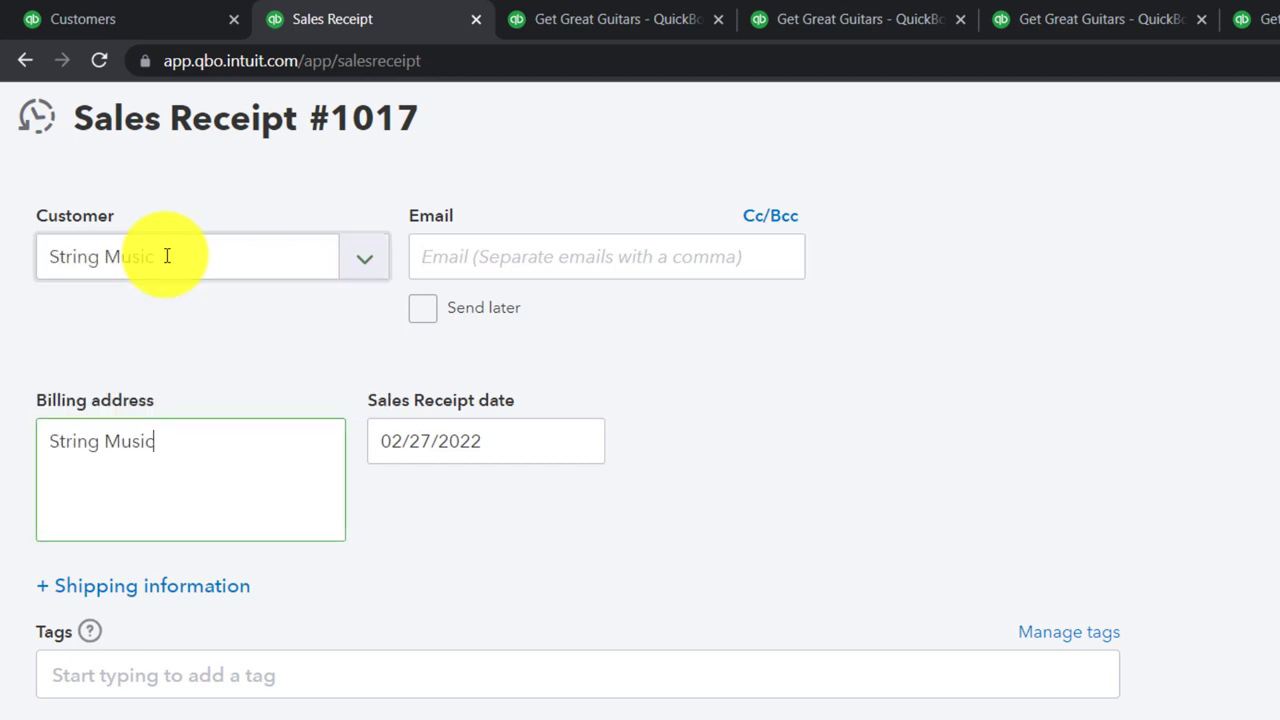
{"action": "key", "text": "Tab"}
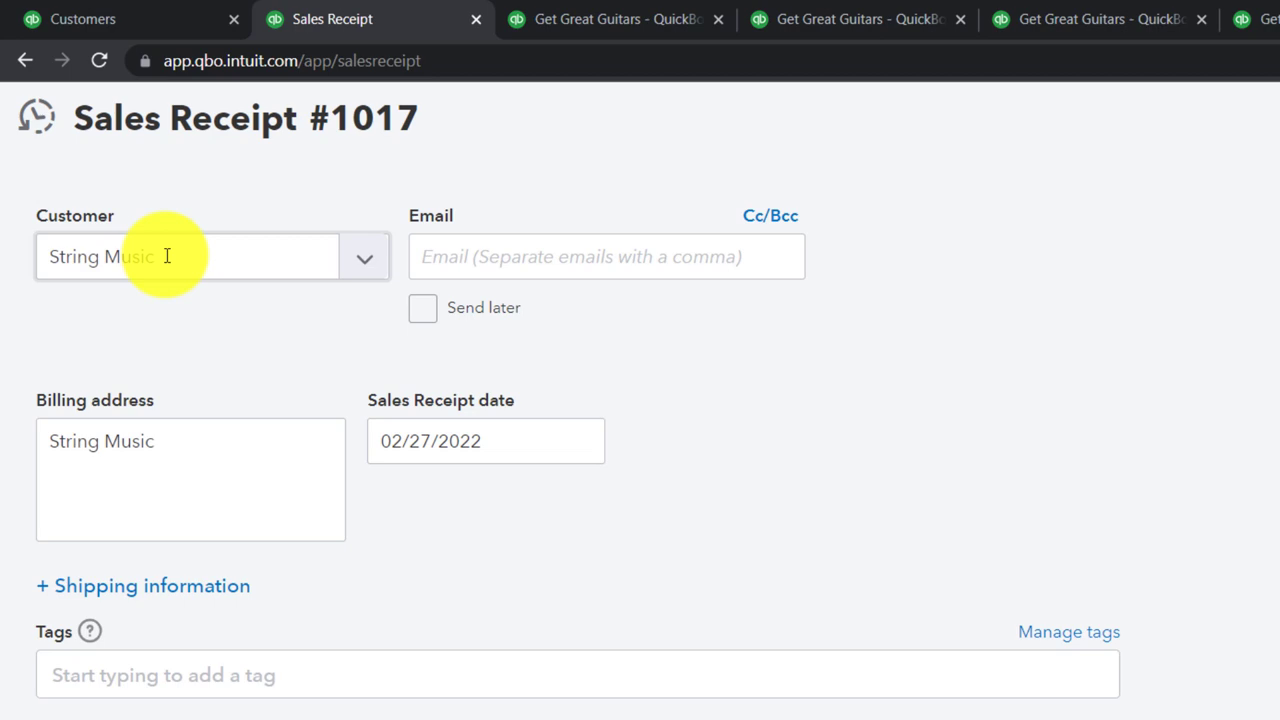
{"action": "key", "text": "Tab"}
Step: Start creating a new Service-type item from the sales receipt's first product/service line
{"action": "scroll", "coordinate": [743, 391], "scroll_direction": "down", "scroll_amount": 5}
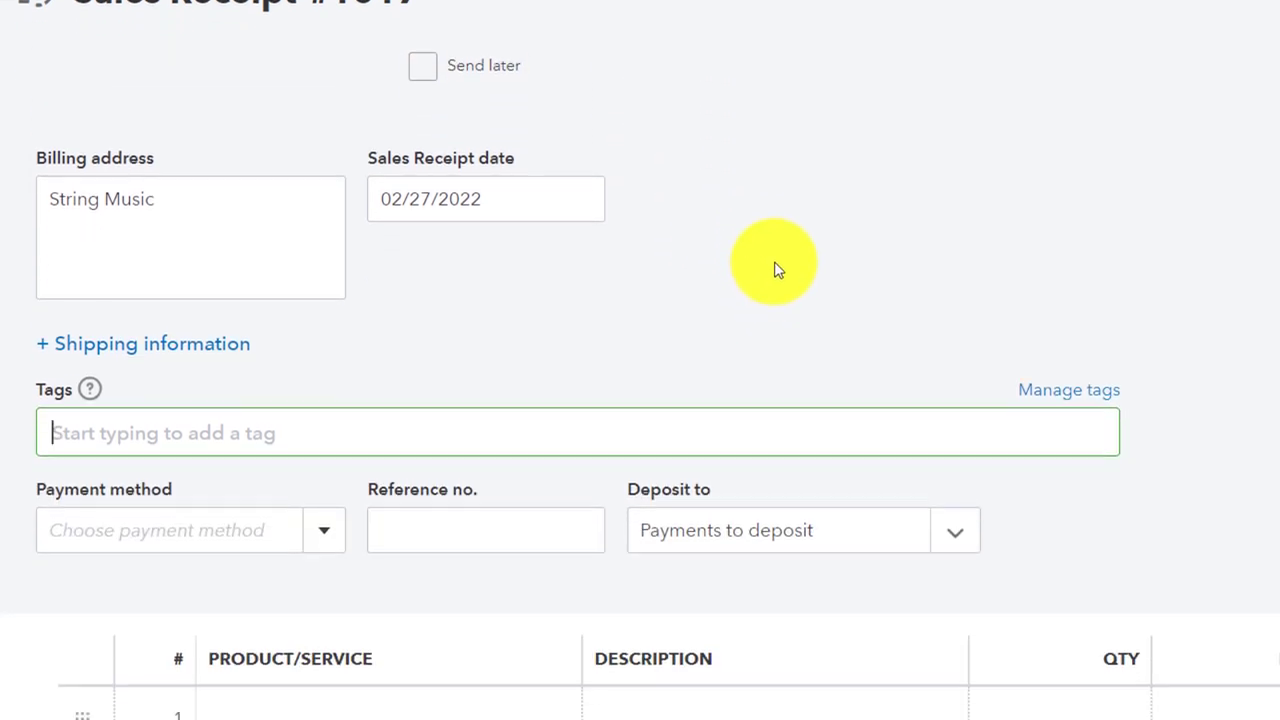
{"action": "scroll", "coordinate": [740, 220], "scroll_direction": "down", "scroll_amount": 1}
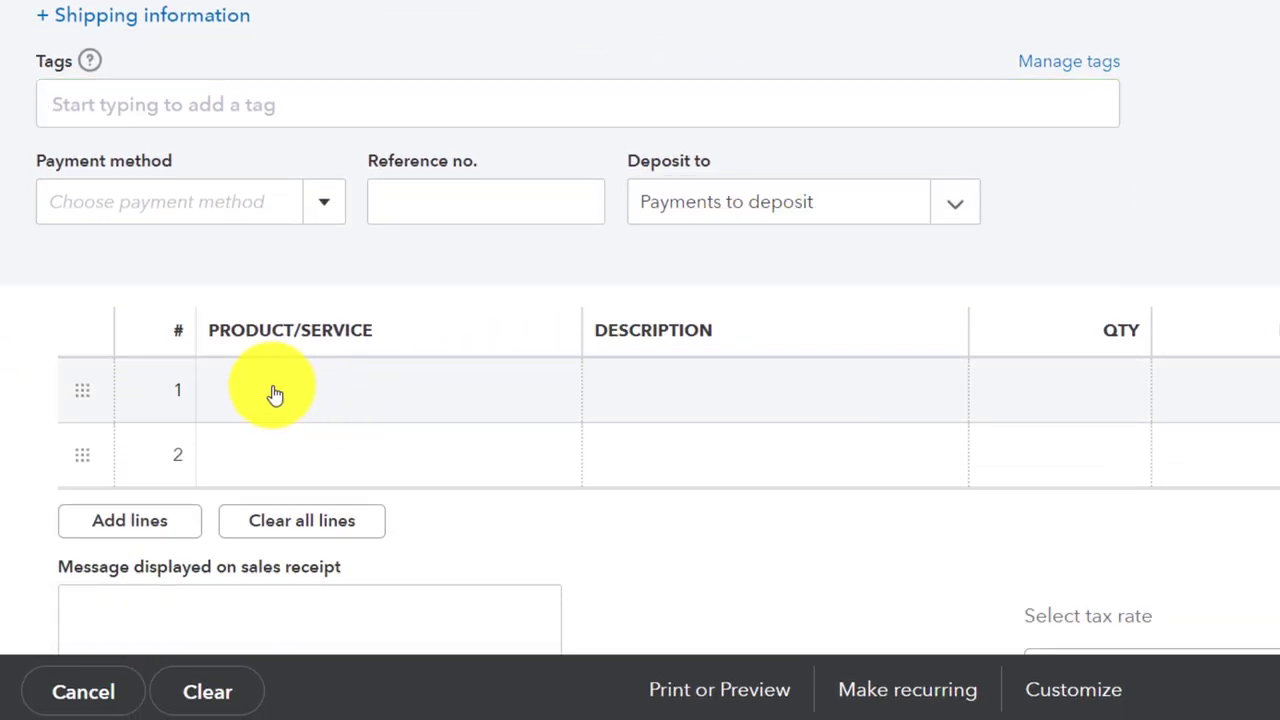
{"action": "left_click", "coordinate": [275, 392]}
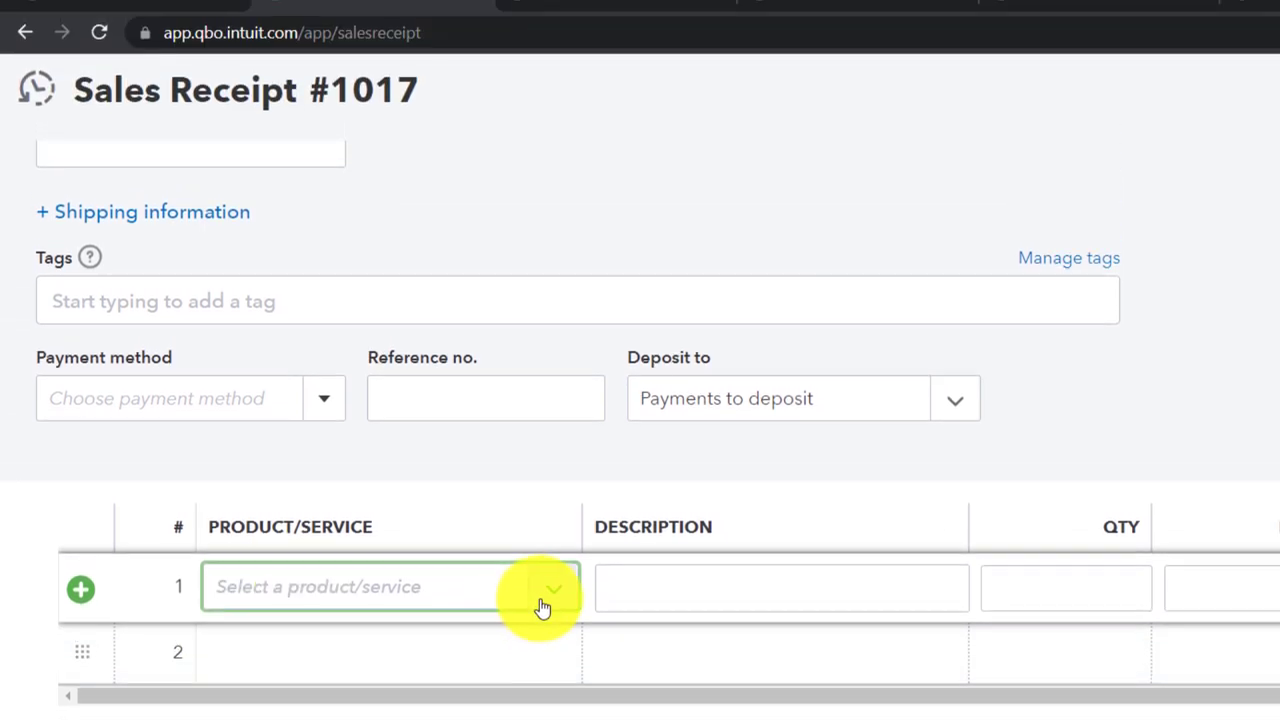
{"action": "left_click", "coordinate": [543, 400]}
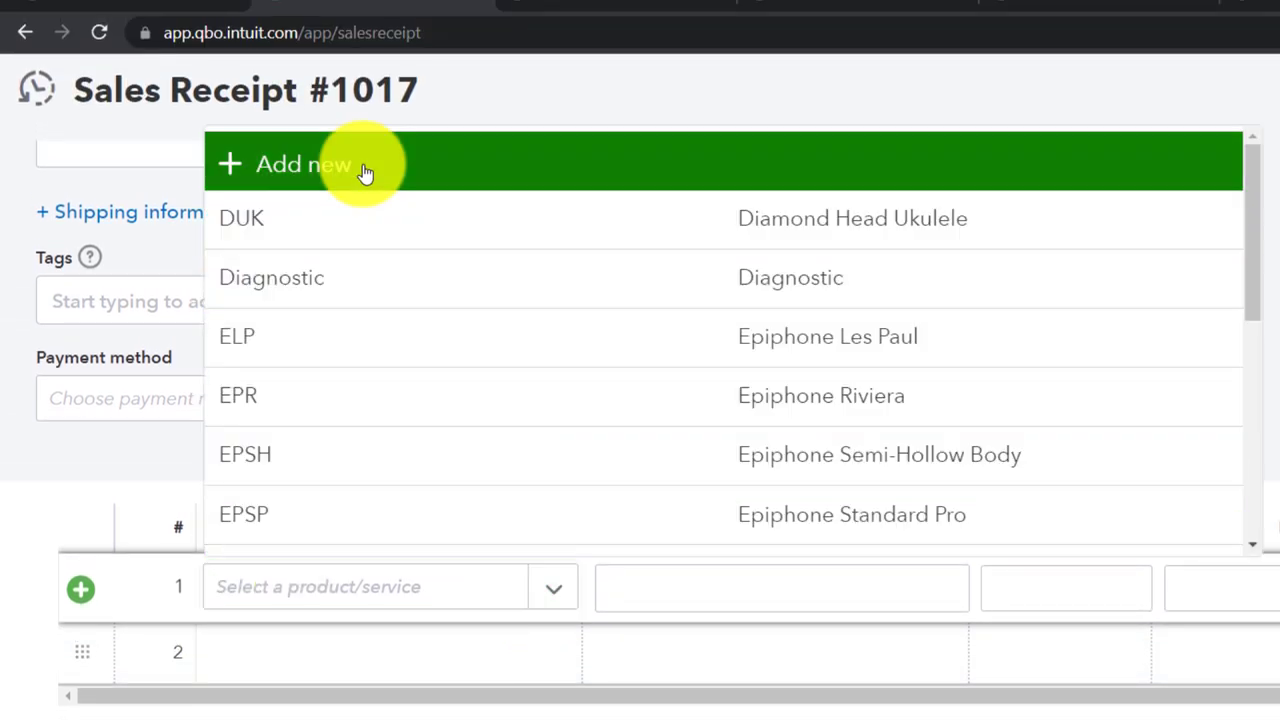
{"action": "left_click", "coordinate": [365, 172]}
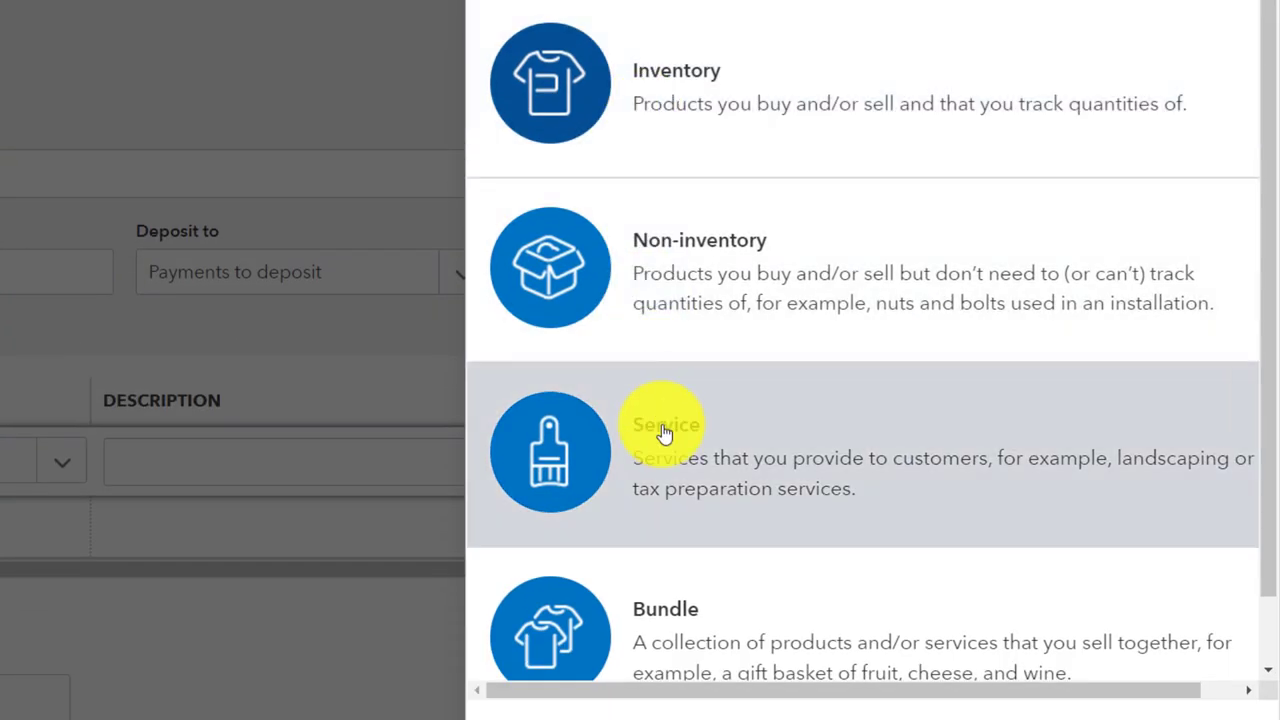
{"action": "left_click", "coordinate": [664, 432]}
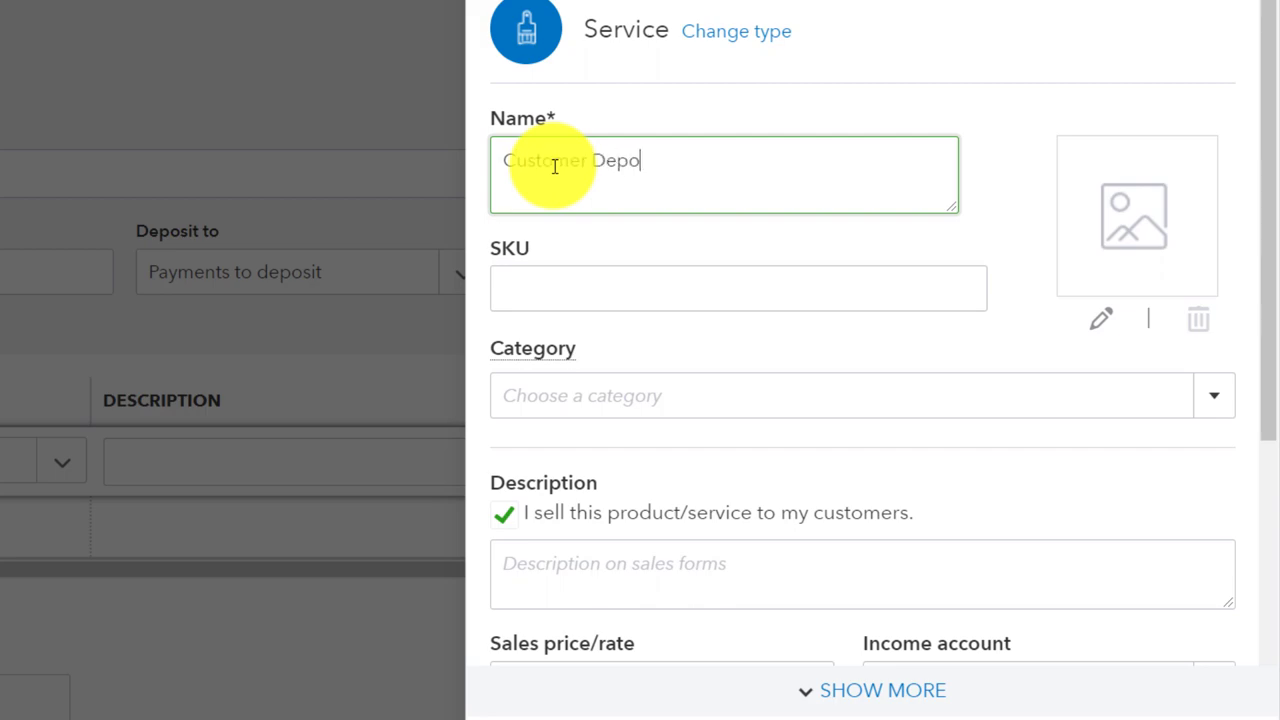
Step: Name the new service item Customer Deposit and copy that name into its sales description
{"action": "key", "text": "shift+Left"}
{"action": "key", "text": "shift+Left"}
{"action": "key", "text": "shift+Left"}
{"action": "key", "text": "shift+Left"}
{"action": "key", "text": "shift+Left"}
{"action": "key", "text": "shift+Left"}
{"action": "key", "text": "shift+Left"}
{"action": "key", "text": "shift+Left"}
{"action": "key", "text": "shift+Left"}
{"action": "key", "text": "shift+Left"}
{"action": "key", "text": "shift+Left"}
{"action": "key", "text": "shift+Left"}
{"action": "key", "text": "shift+Left"}
{"action": "key", "text": "shift+Left"}
{"action": "key", "text": "shift+Left"}
{"action": "key", "text": "ctrl+c"}
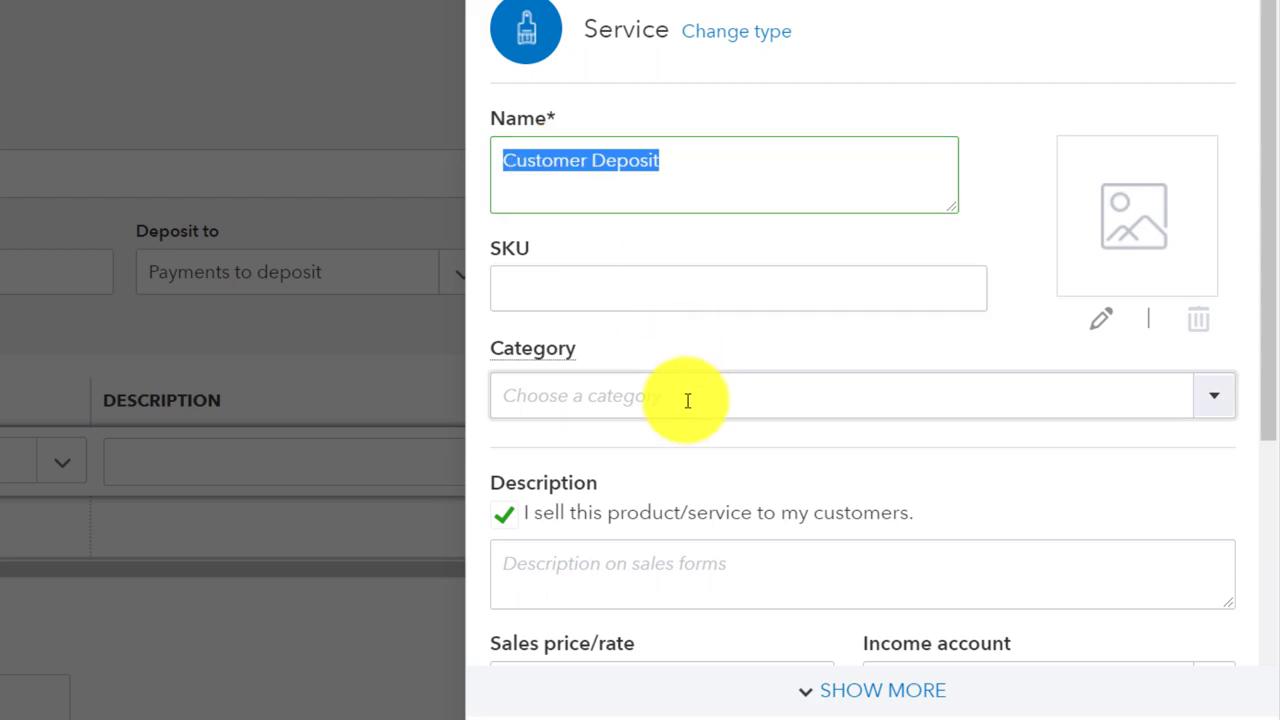
{"action": "scroll", "coordinate": [686, 400], "scroll_direction": "down", "scroll_amount": 1}
{"action": "left_click", "coordinate": [567, 453]}
{"action": "key", "text": "ctrl+v"}
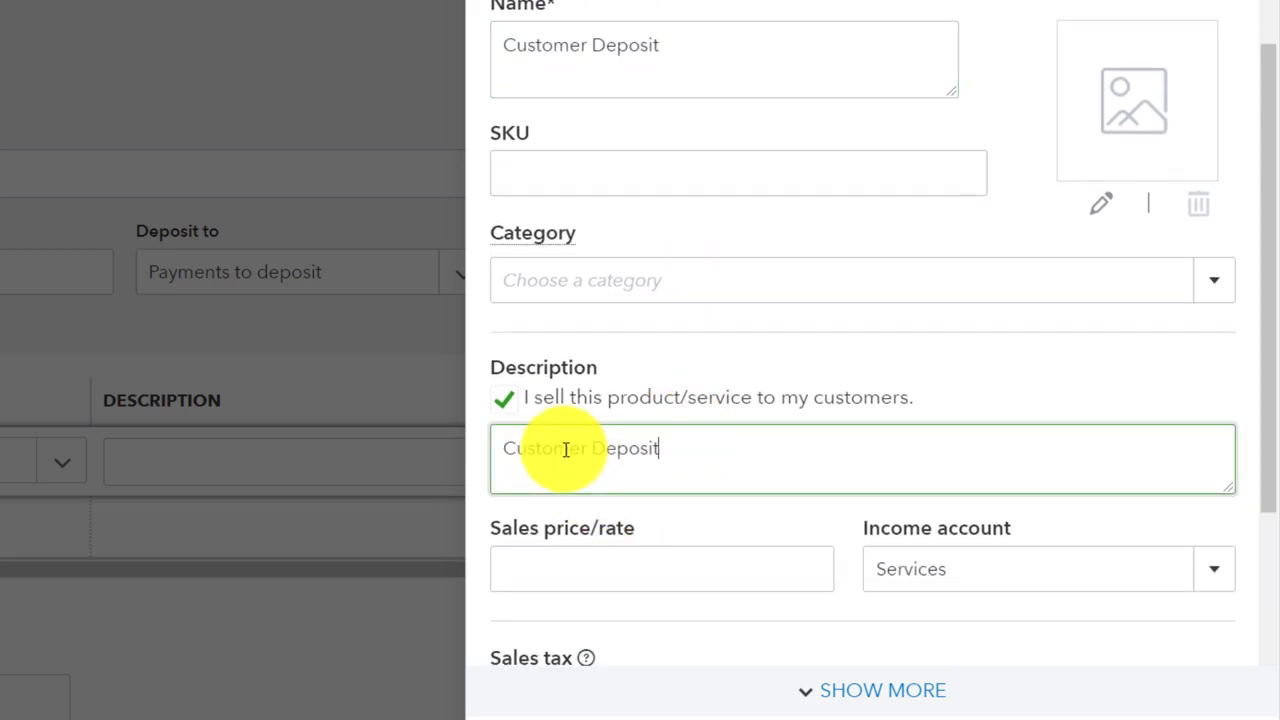
Step: Enter Unearned Revenue as the service item's income account and start adding it as a new account
{"action": "scroll", "coordinate": [572, 460], "scroll_direction": "down", "scroll_amount": 1}
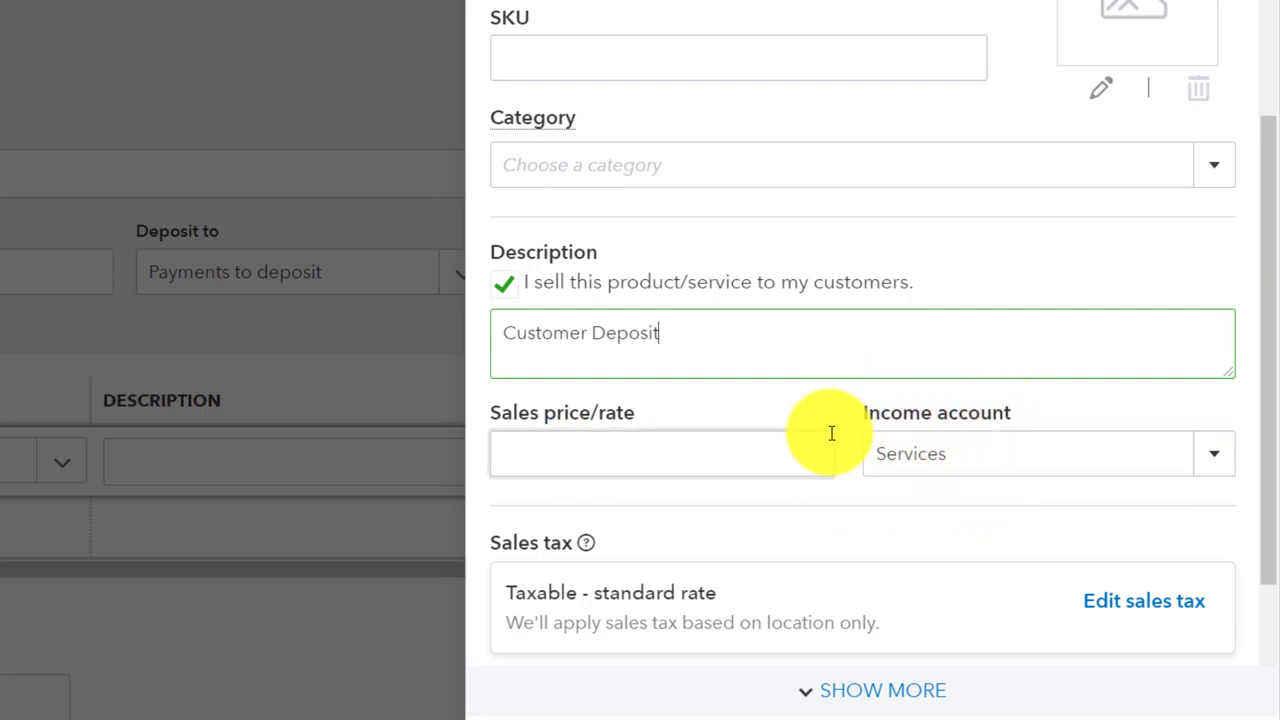
{"action": "left_click", "coordinate": [1210, 466]}
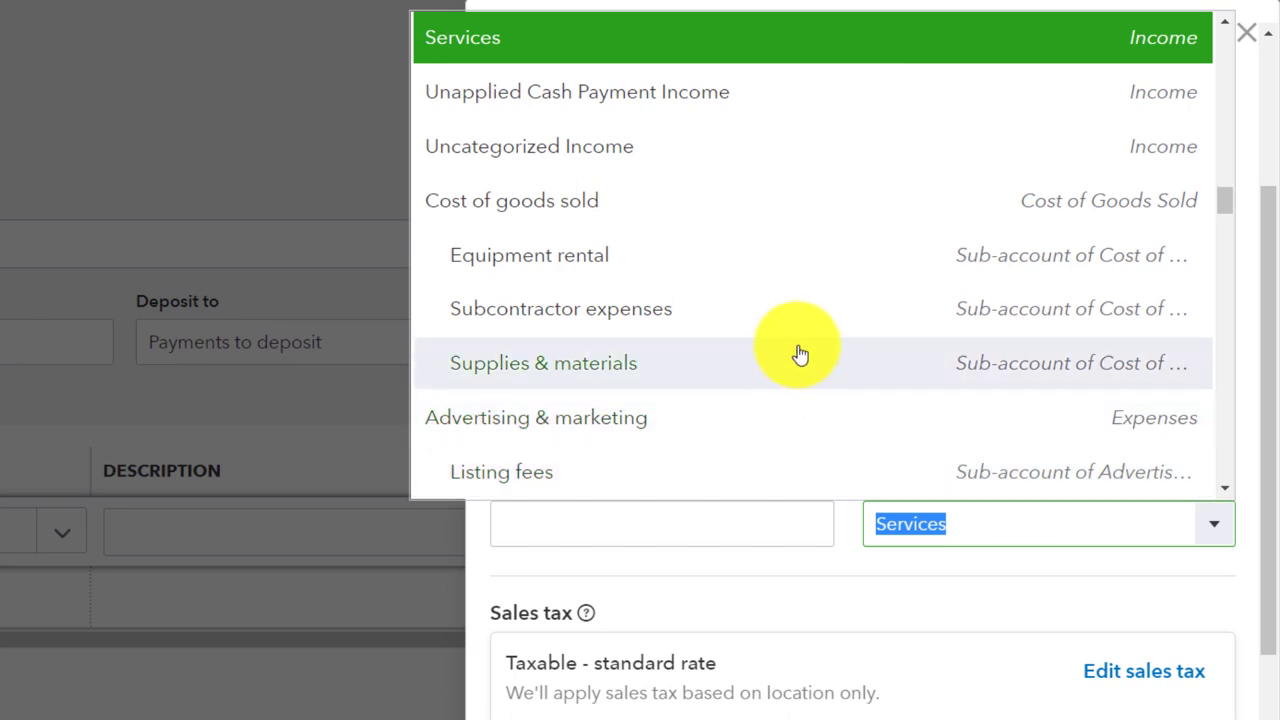
{"action": "scroll", "coordinate": [800, 354], "scroll_direction": "up", "scroll_amount": 3}
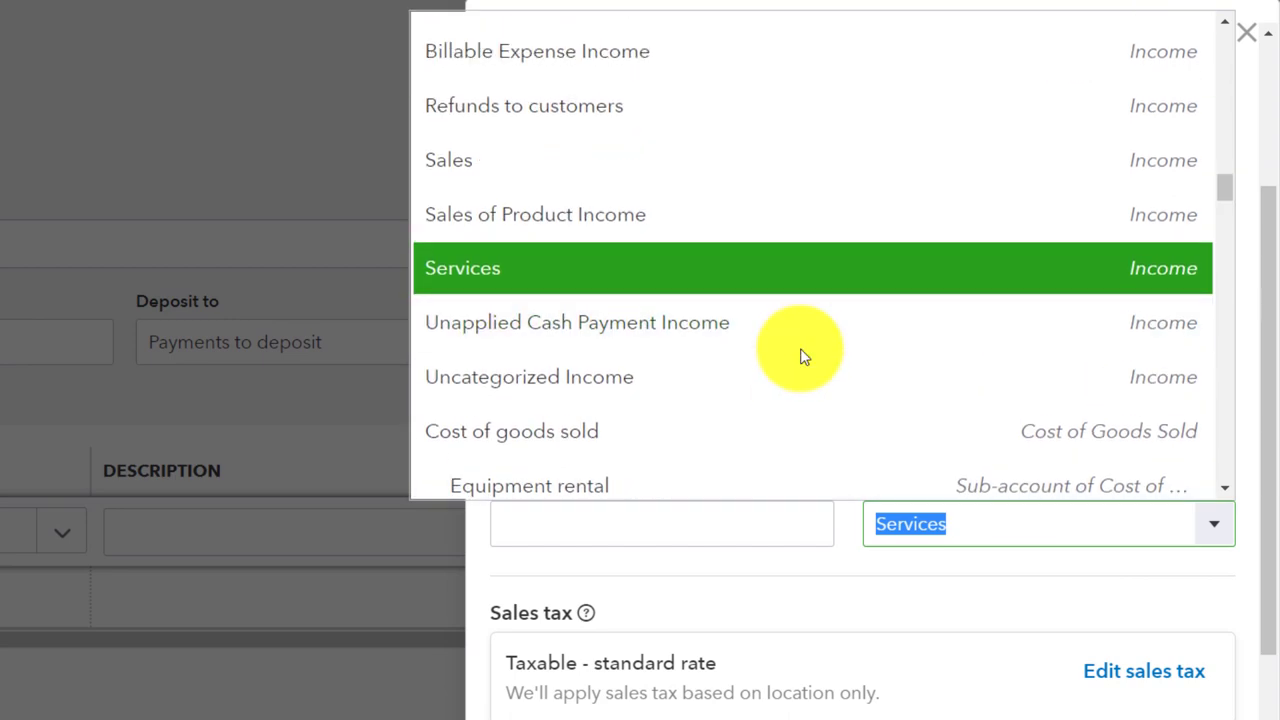
{"action": "scroll", "coordinate": [800, 354], "scroll_direction": "up", "scroll_amount": 3}
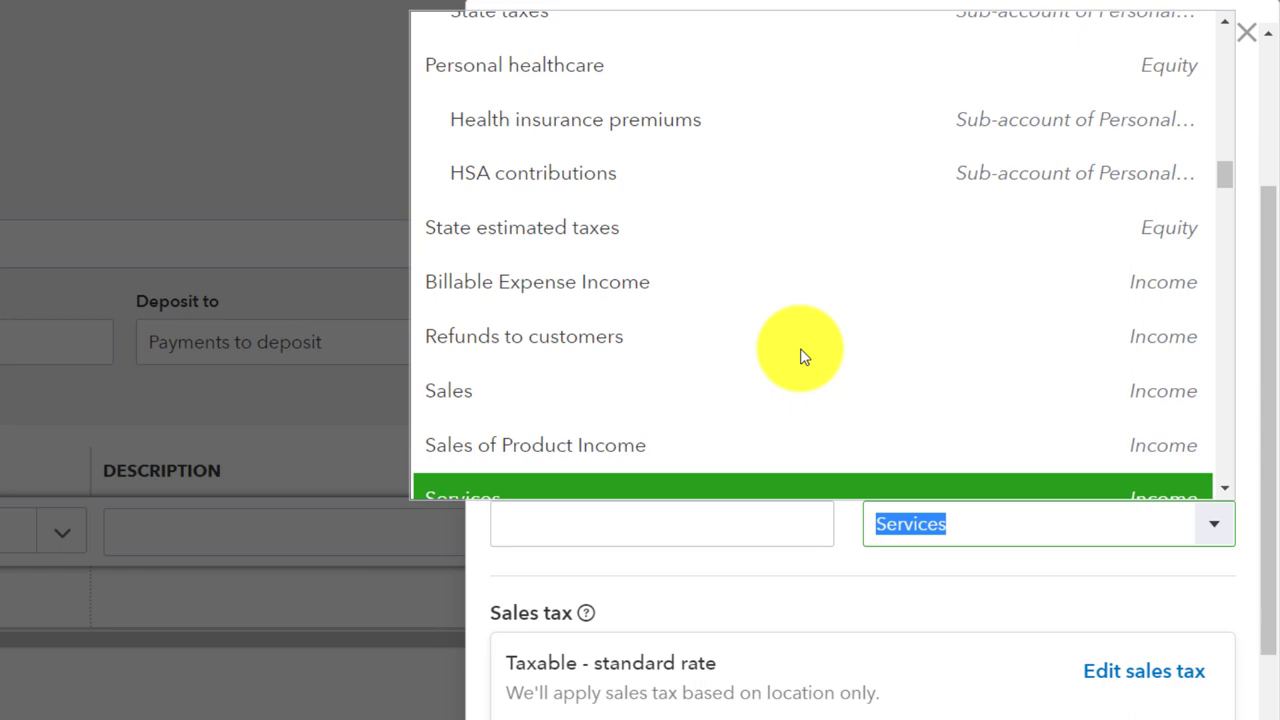
{"action": "type", "text": "un"}
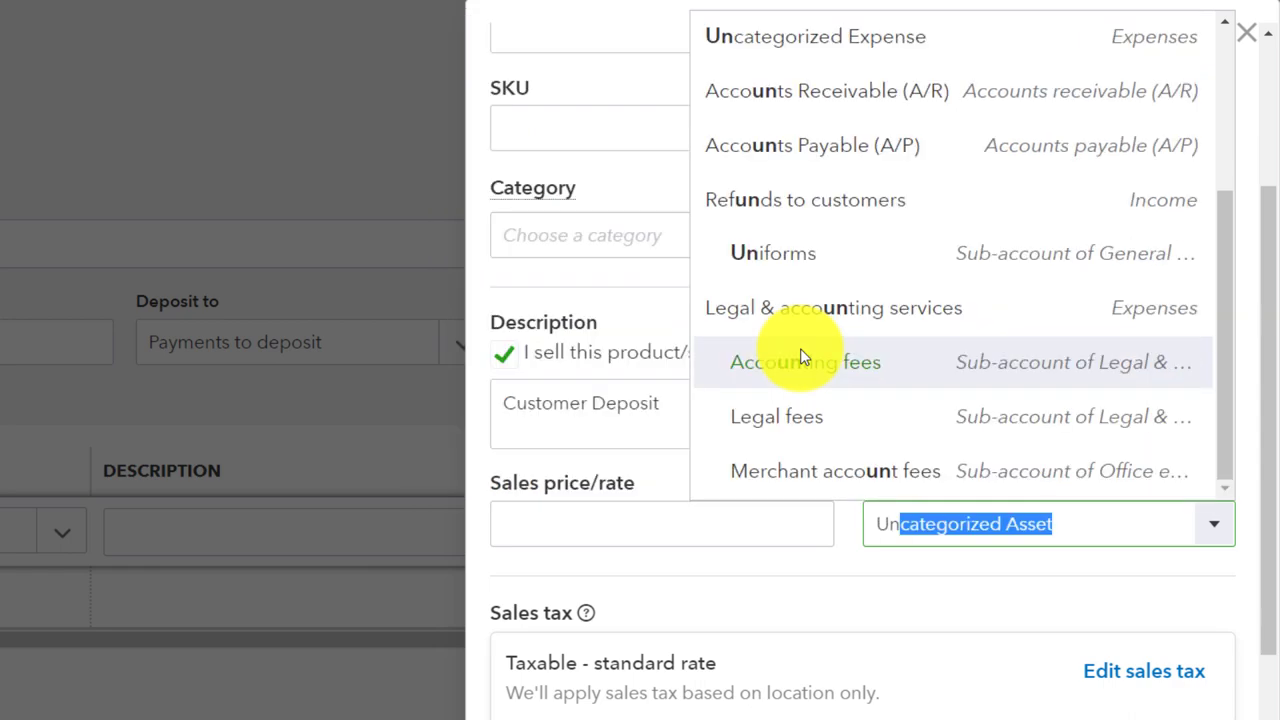
{"action": "type", "text": "ear"}
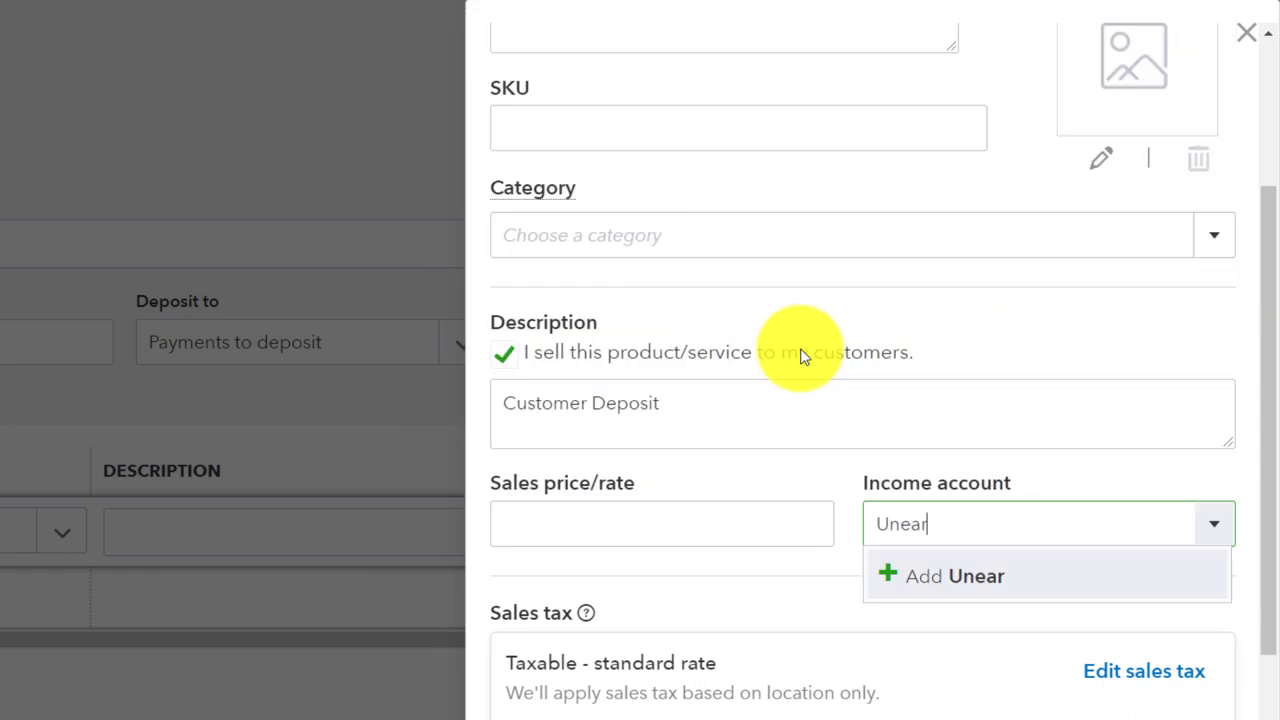
{"action": "key", "text": "BackSpace"}
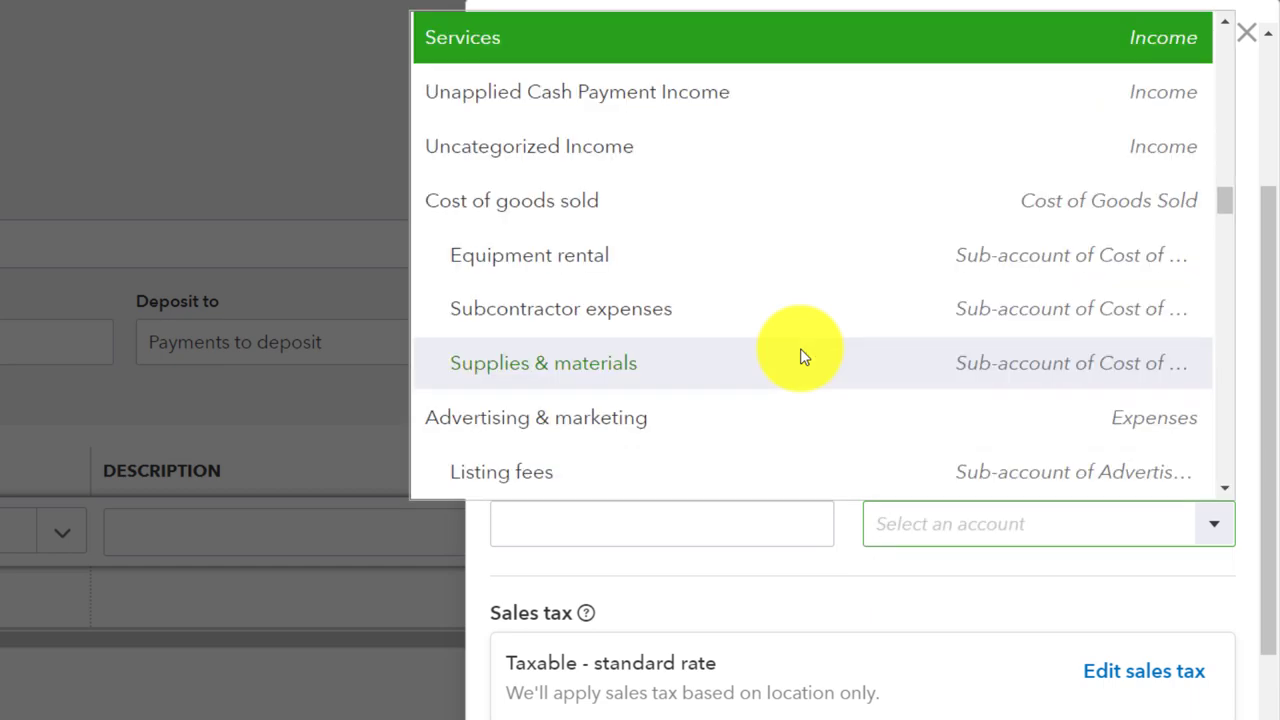
{"action": "type", "text": "U"}
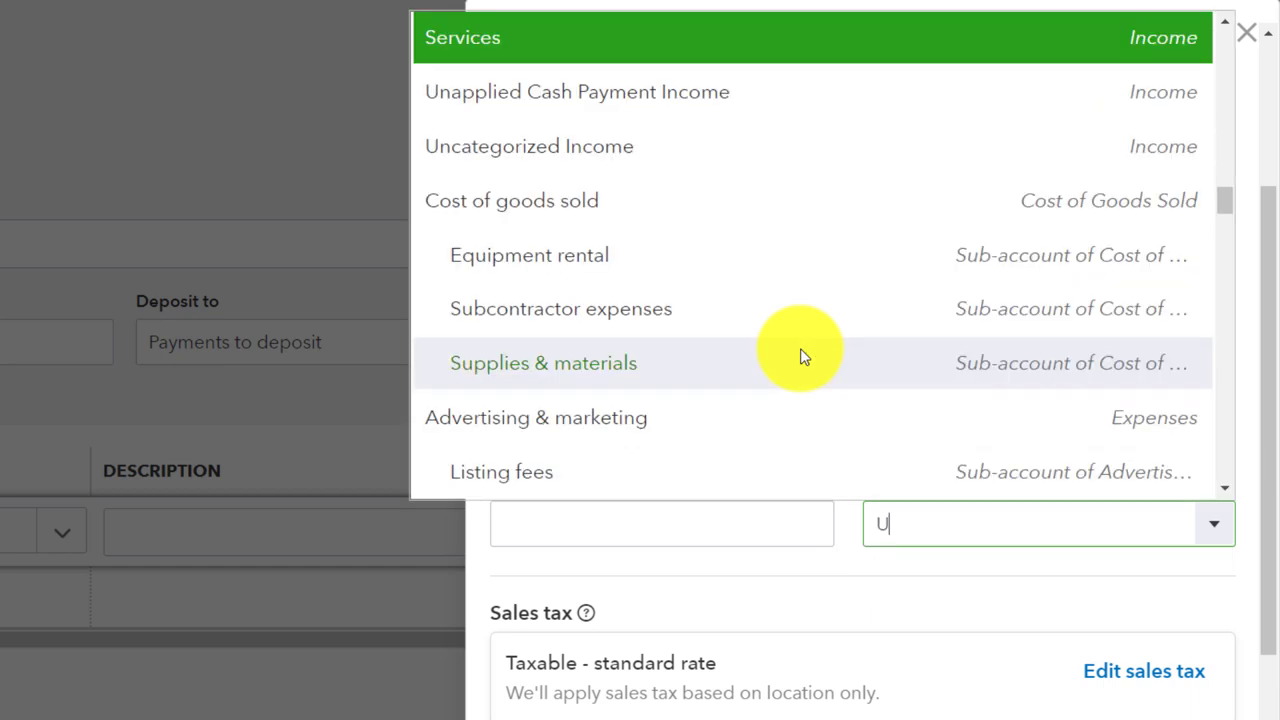
{"action": "type", "text": "nearned Rev"}
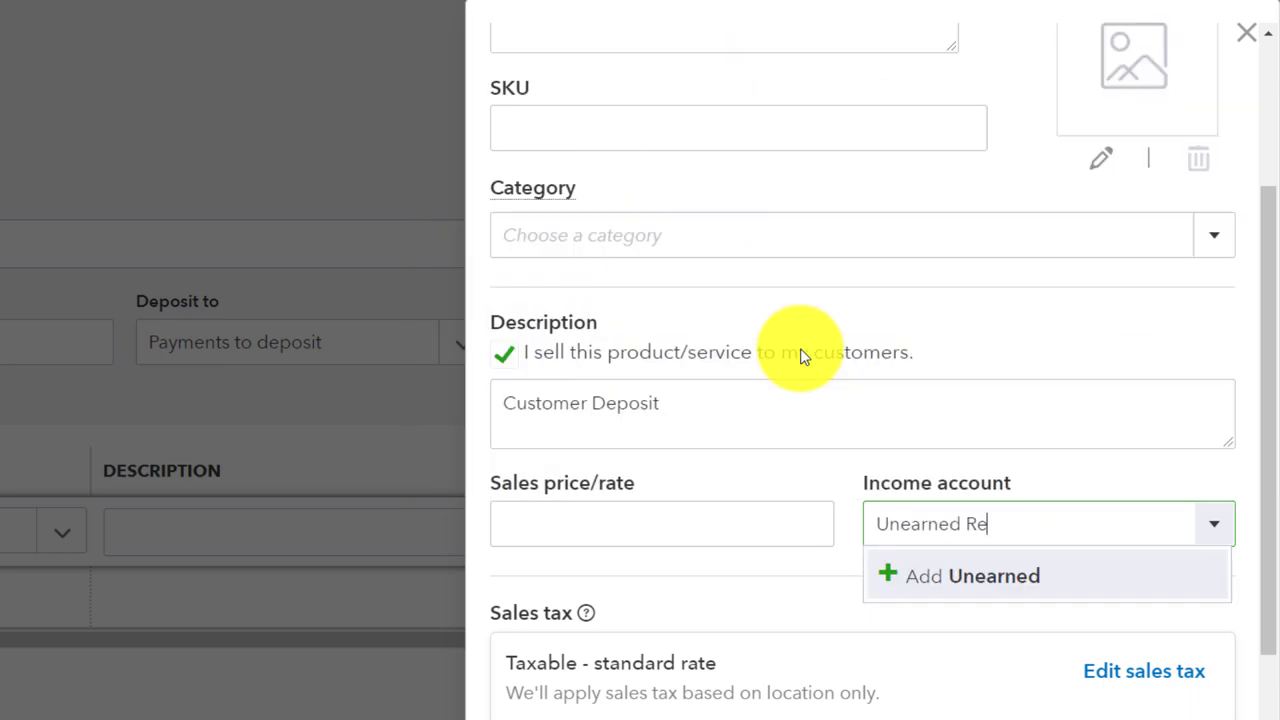
{"action": "type", "text": "enue"}
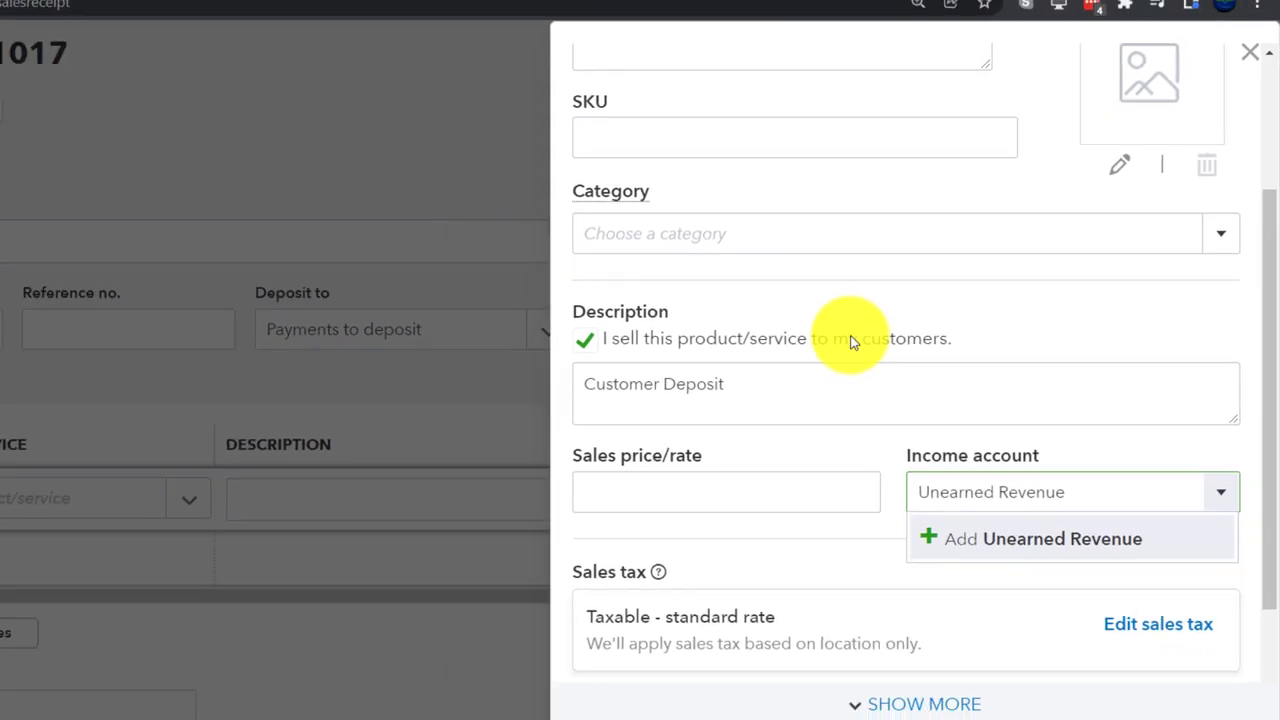
{"action": "key", "text": "Tab"}
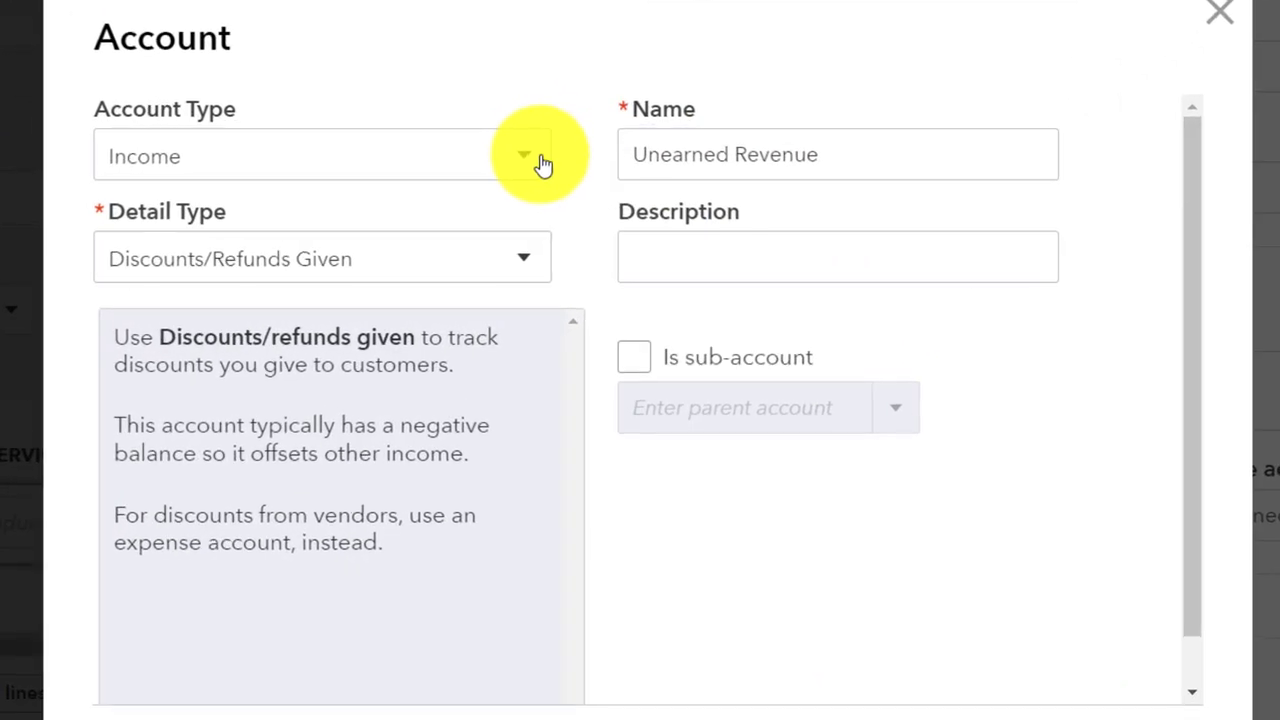
Step: Set the Unearned Revenue account's type to Other Current Liabilities and save the new account
{"action": "left_click", "coordinate": [561, 212]}
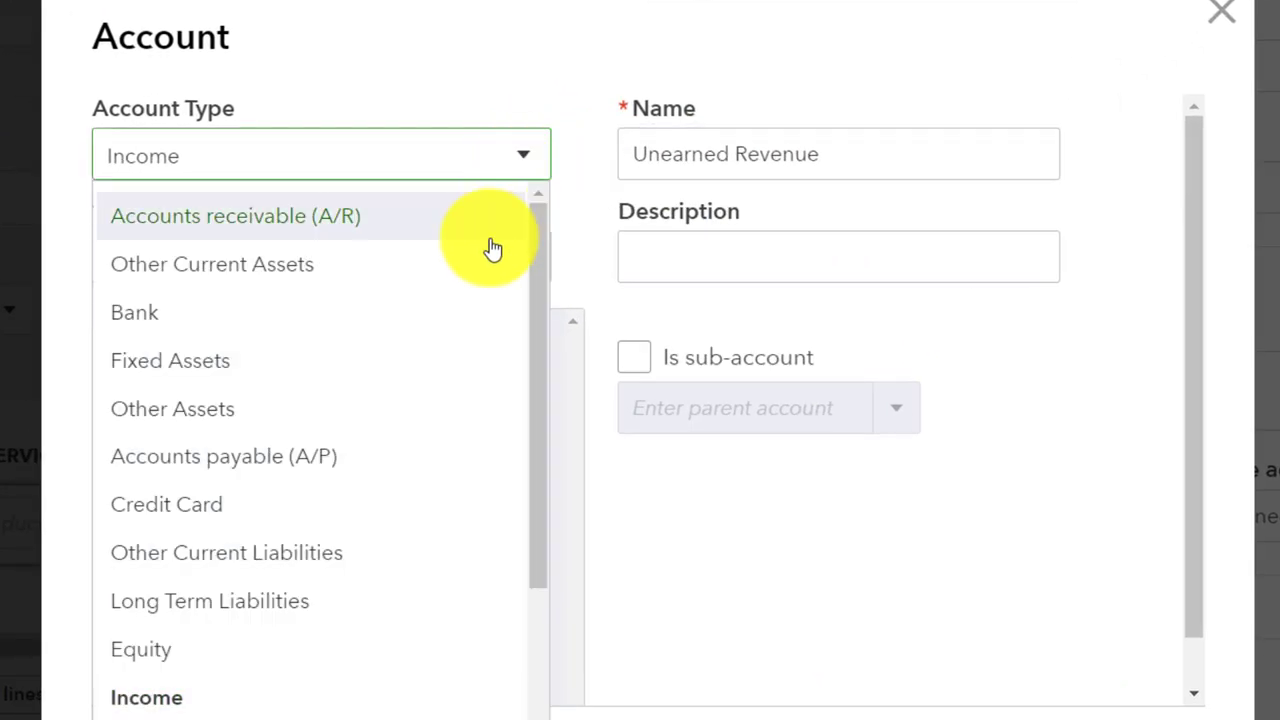
{"action": "left_click", "coordinate": [385, 552]}
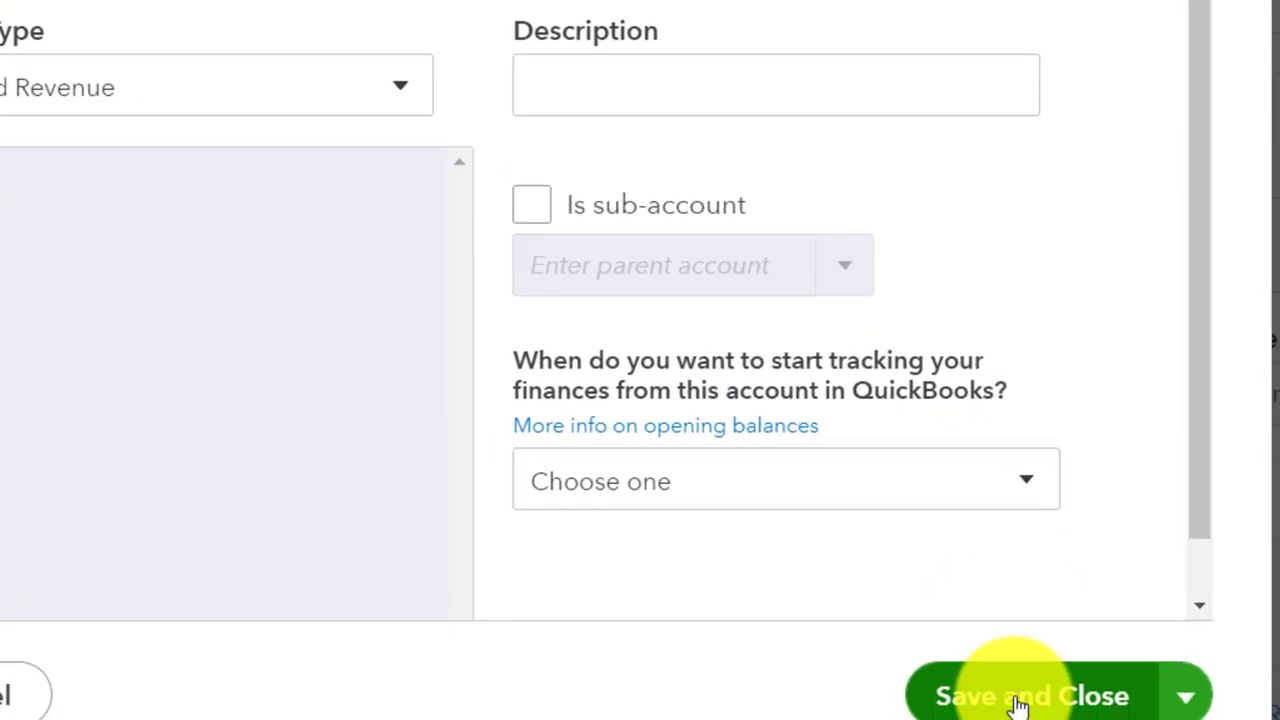
{"action": "left_click", "coordinate": [1018, 700]}
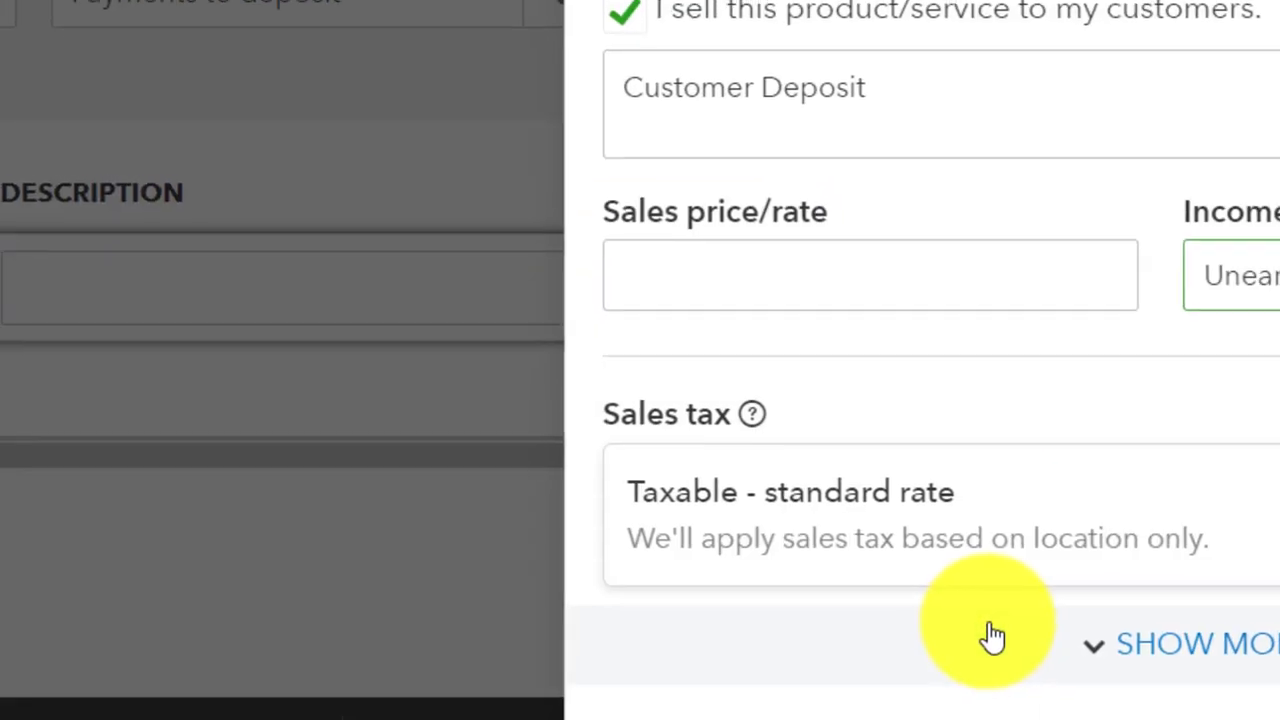
Step: Change the Customer Deposit item's sales tax category to Nontaxable and save the new item
{"action": "scroll", "coordinate": [908, 514], "scroll_direction": "down", "scroll_amount": 1}
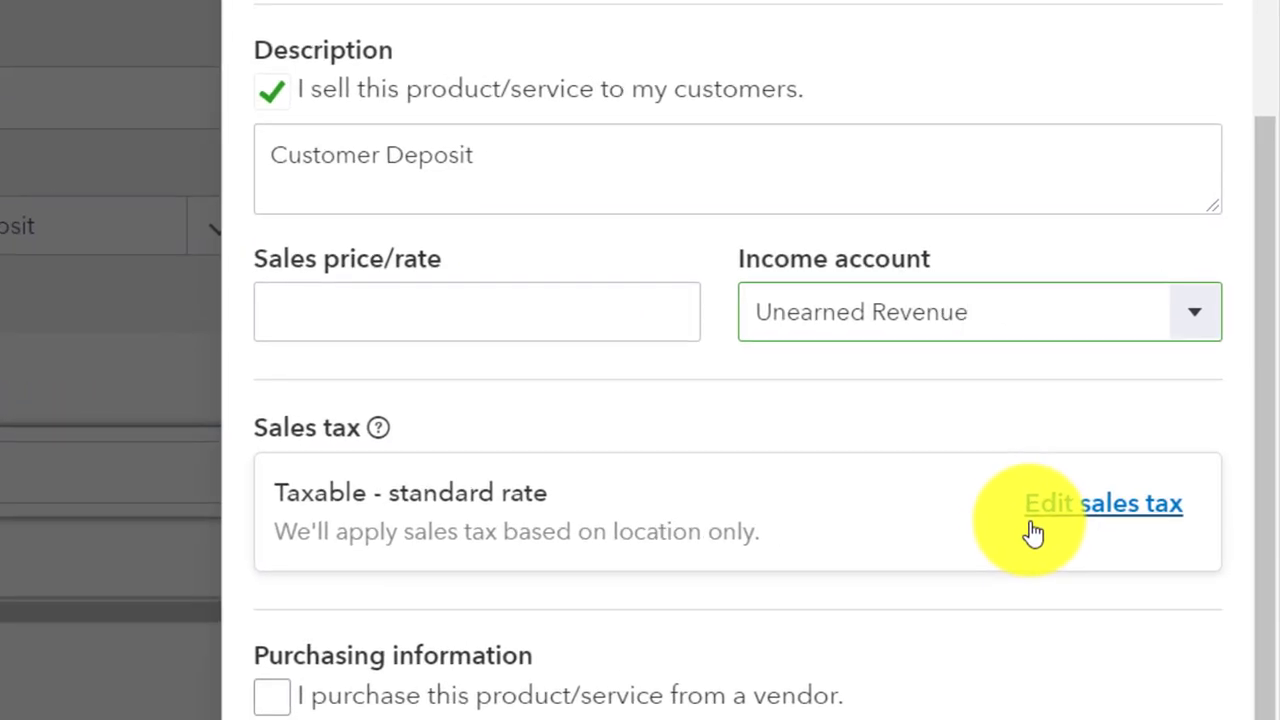
{"action": "left_click", "coordinate": [1034, 530]}
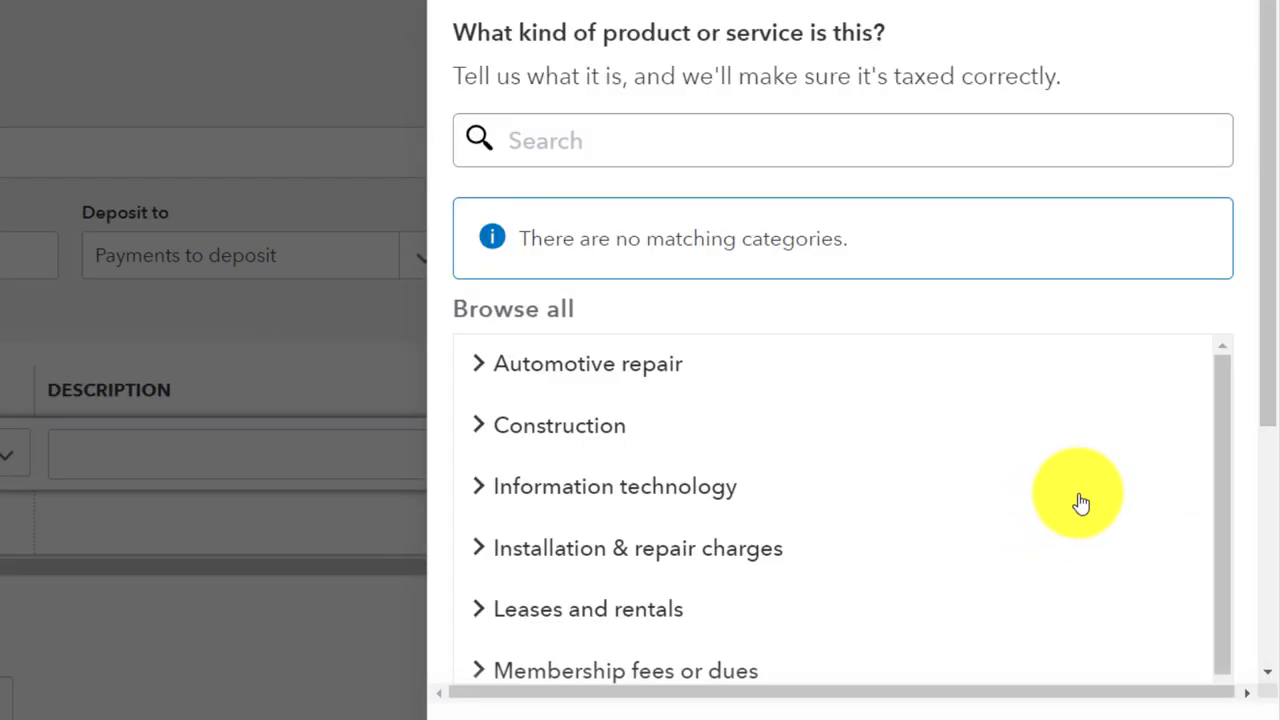
{"action": "scroll", "coordinate": [922, 494], "scroll_direction": "down", "scroll_amount": 5}
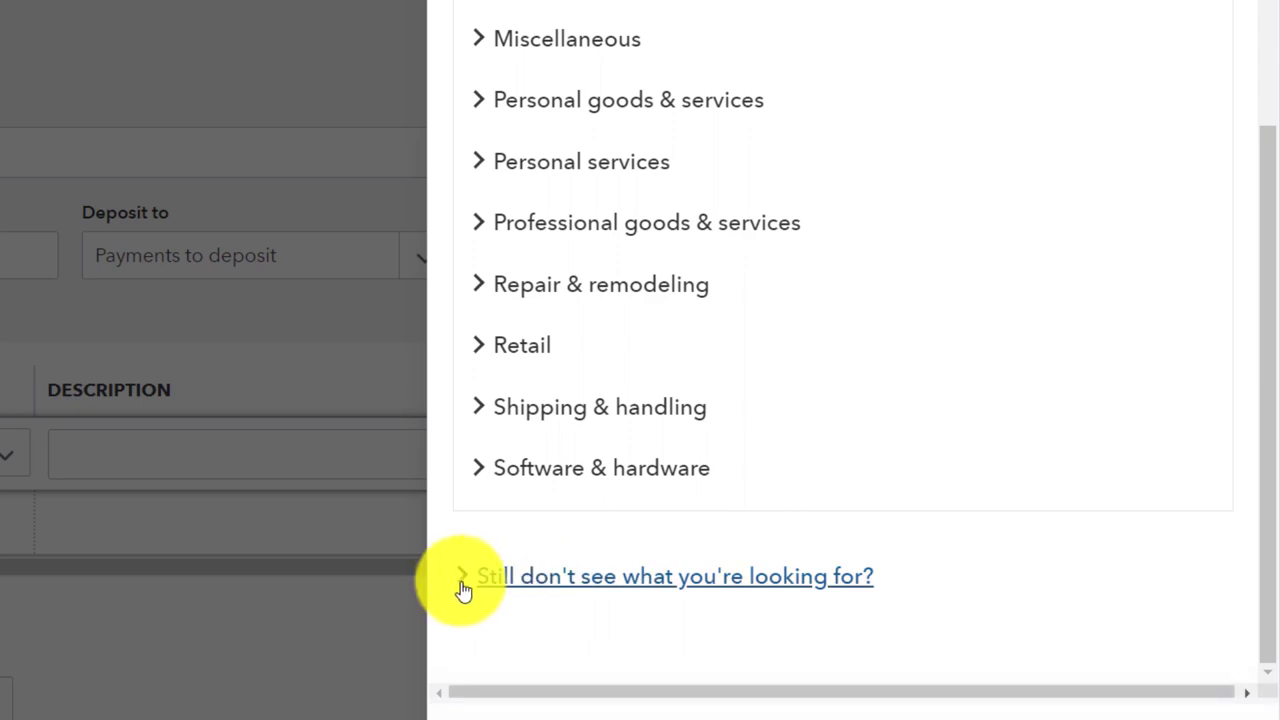
{"action": "left_click", "coordinate": [502, 570]}
{"action": "scroll", "coordinate": [540, 530], "scroll_direction": "down", "scroll_amount": 2}
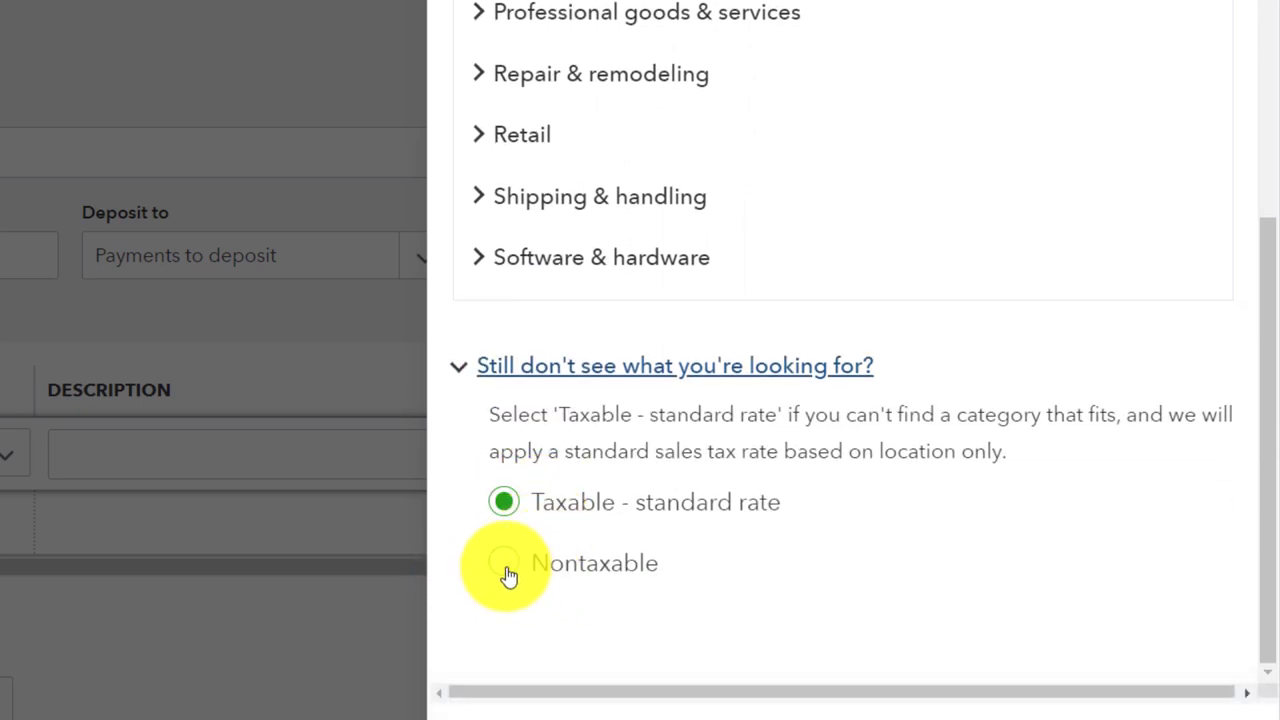
{"action": "left_click", "coordinate": [506, 566]}
{"action": "left_click", "coordinate": [1200, 714]}
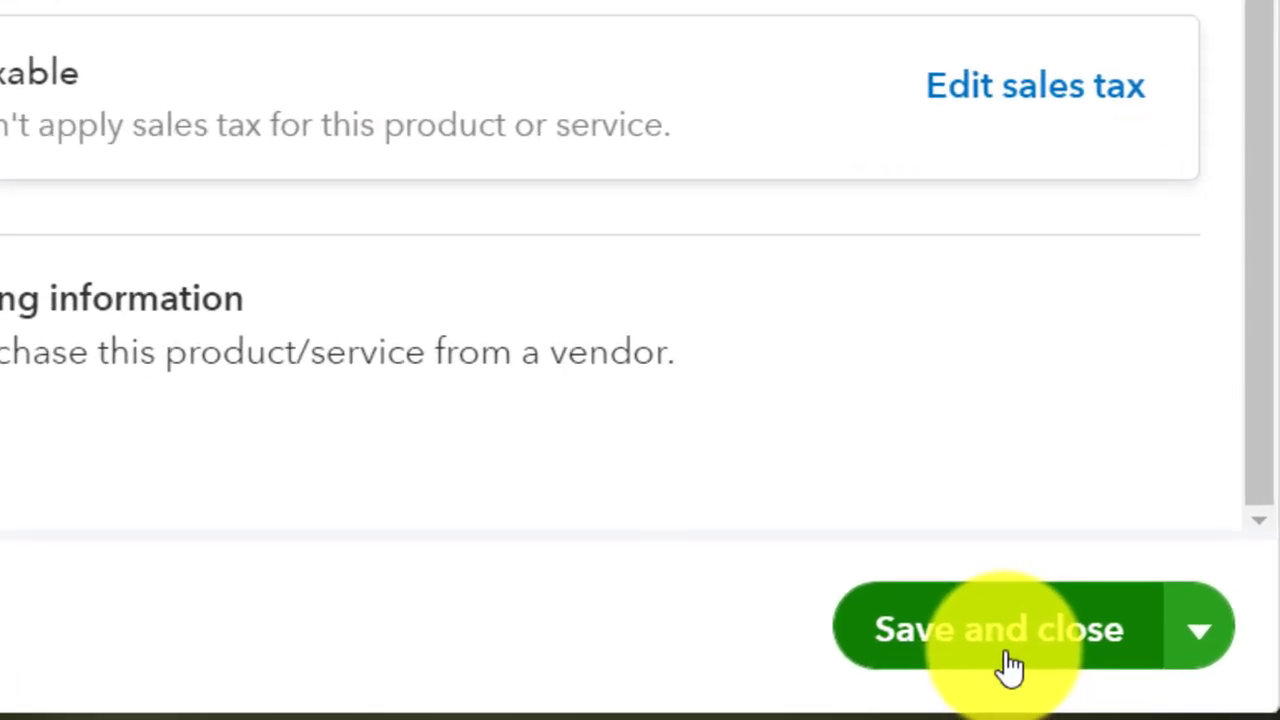
{"action": "left_click", "coordinate": [1010, 668]}
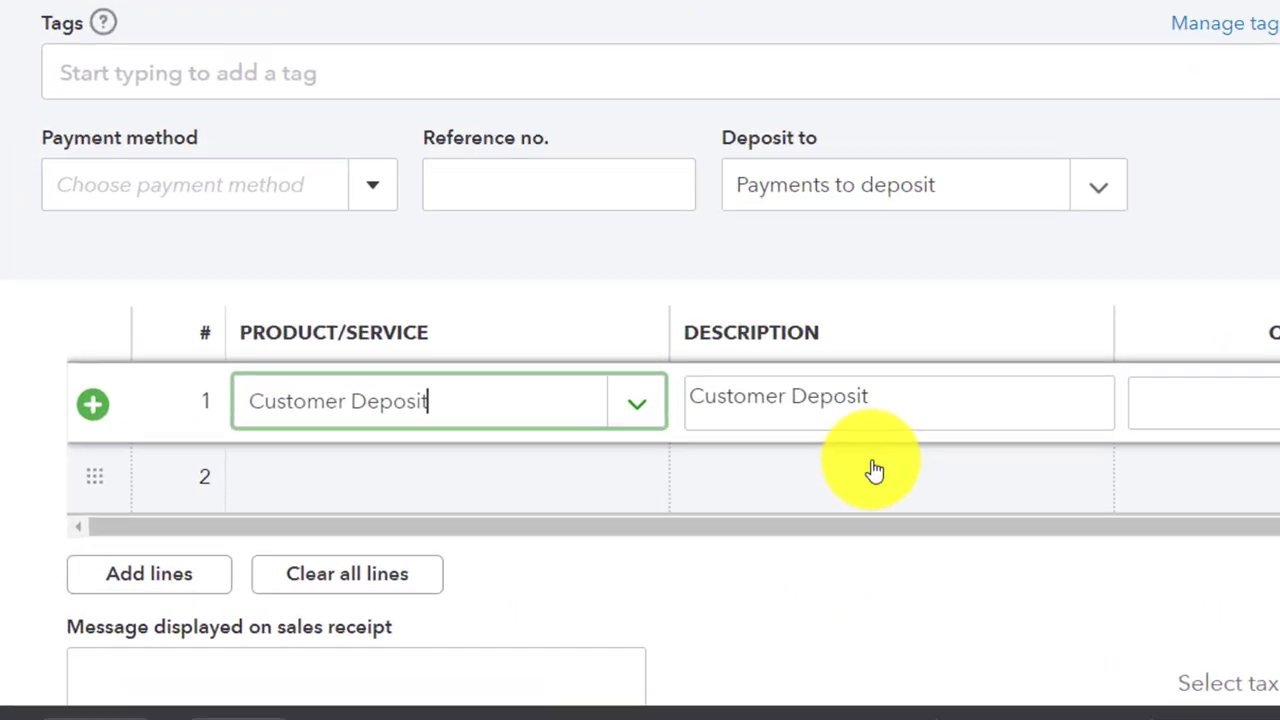
Step: Enter a rate of 100 on the Customer Deposit line, then save and close the sales receipt
{"action": "key", "text": "Tab"}
{"action": "key", "text": "Tab"}
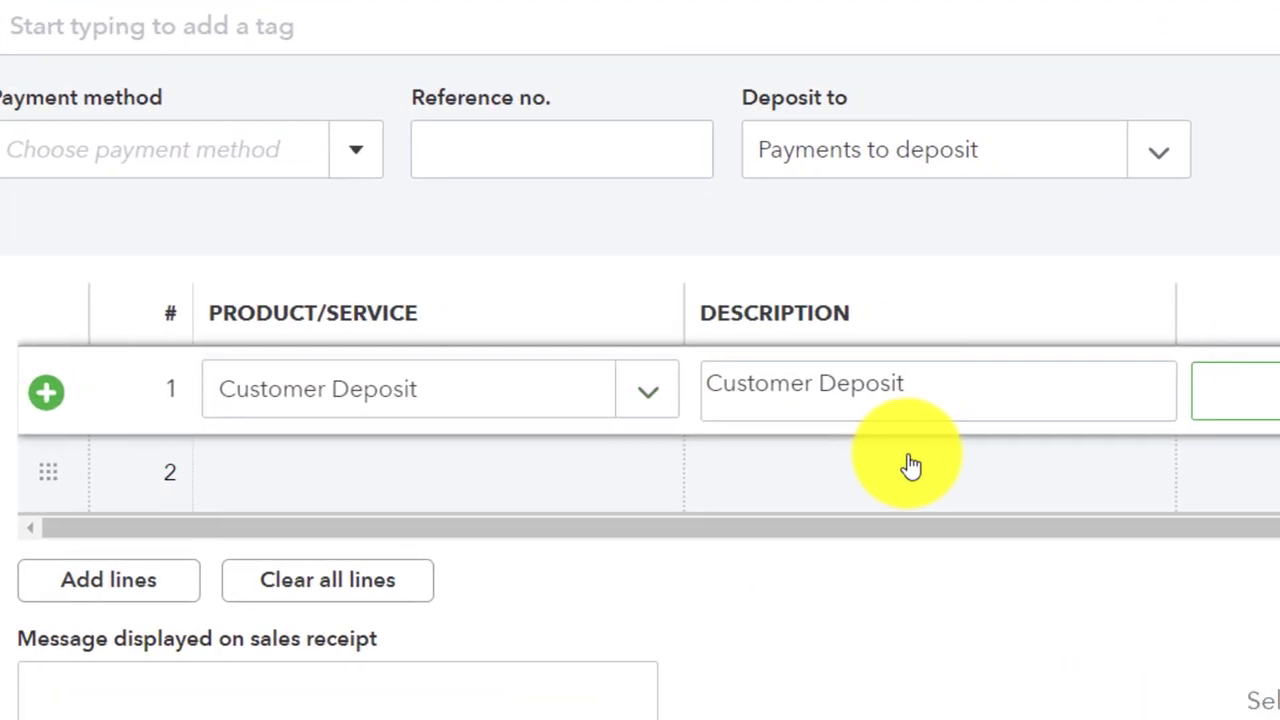
{"action": "key", "text": "Tab"}
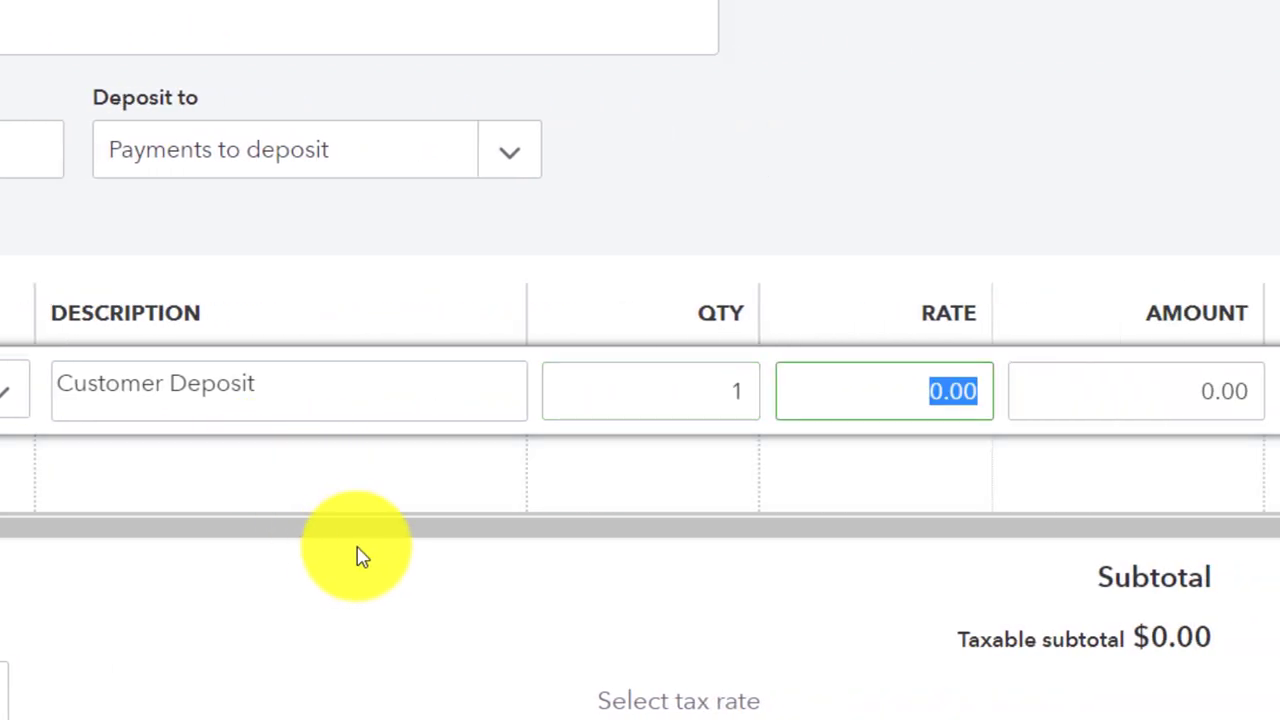
{"action": "type", "text": "100"}
{"action": "key", "text": "Tab"}
{"action": "key", "text": "Tab"}
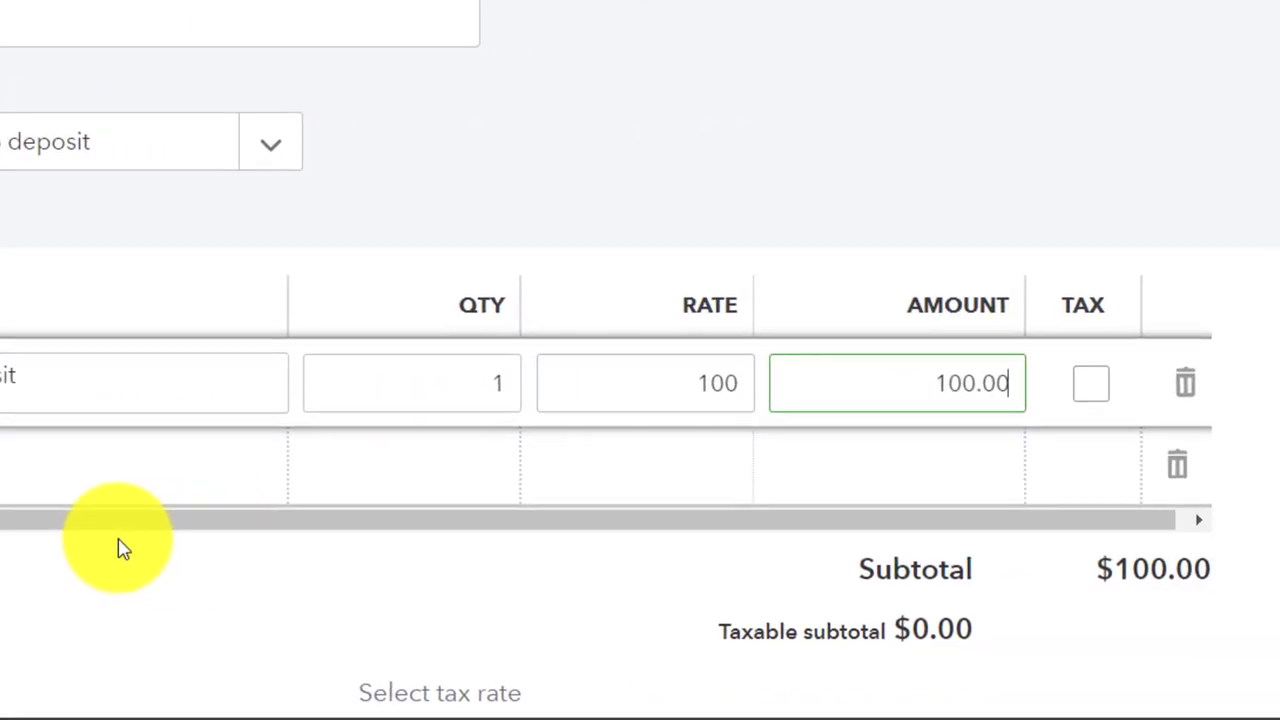
{"action": "key", "text": "Tab"}
{"action": "key", "text": "Tab"}
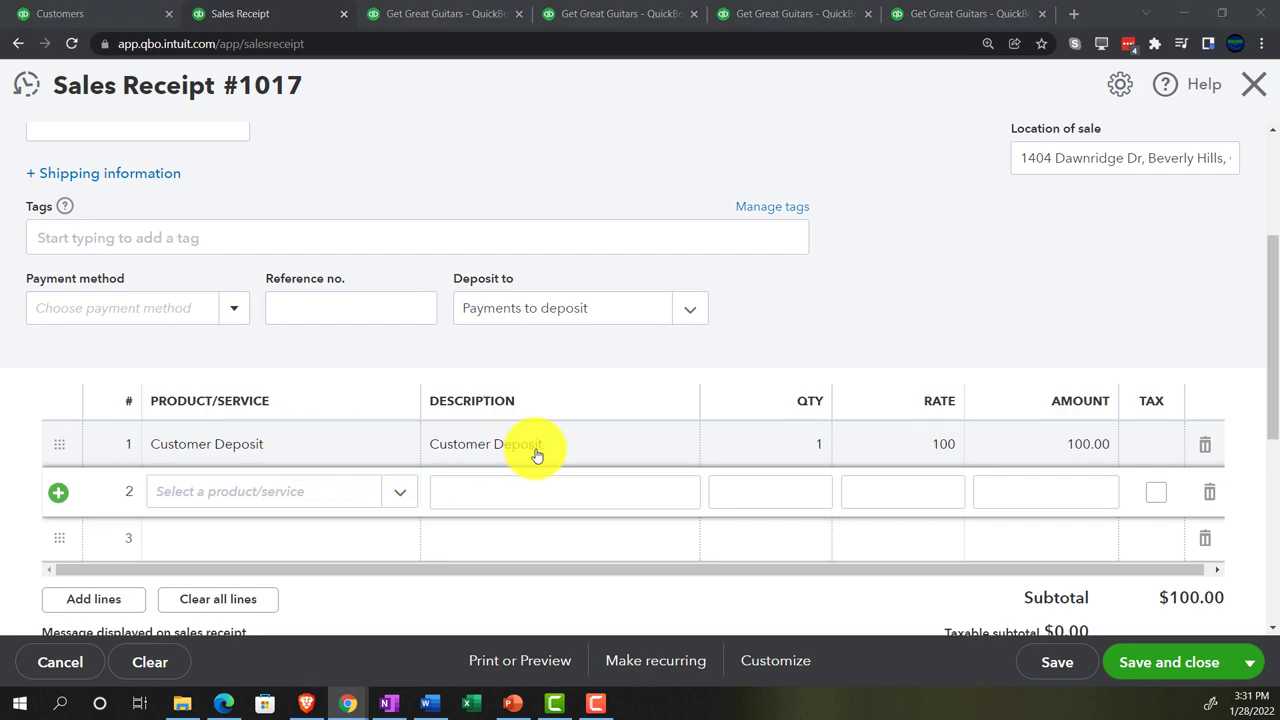
{"action": "left_click", "coordinate": [1198, 664]}
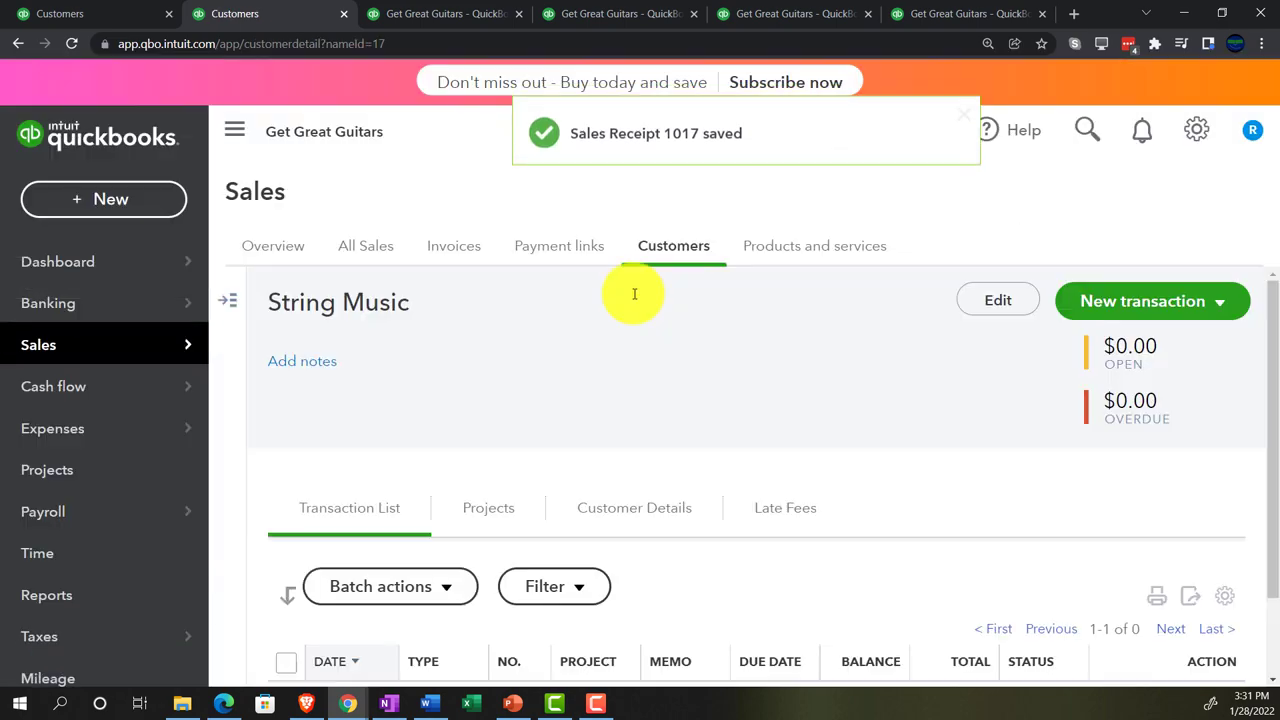
Step: Examine the Payments to deposit and Unearned Revenue lines on the 2022 Balance Sheet report
{"action": "left_click", "coordinate": [450, 14]}
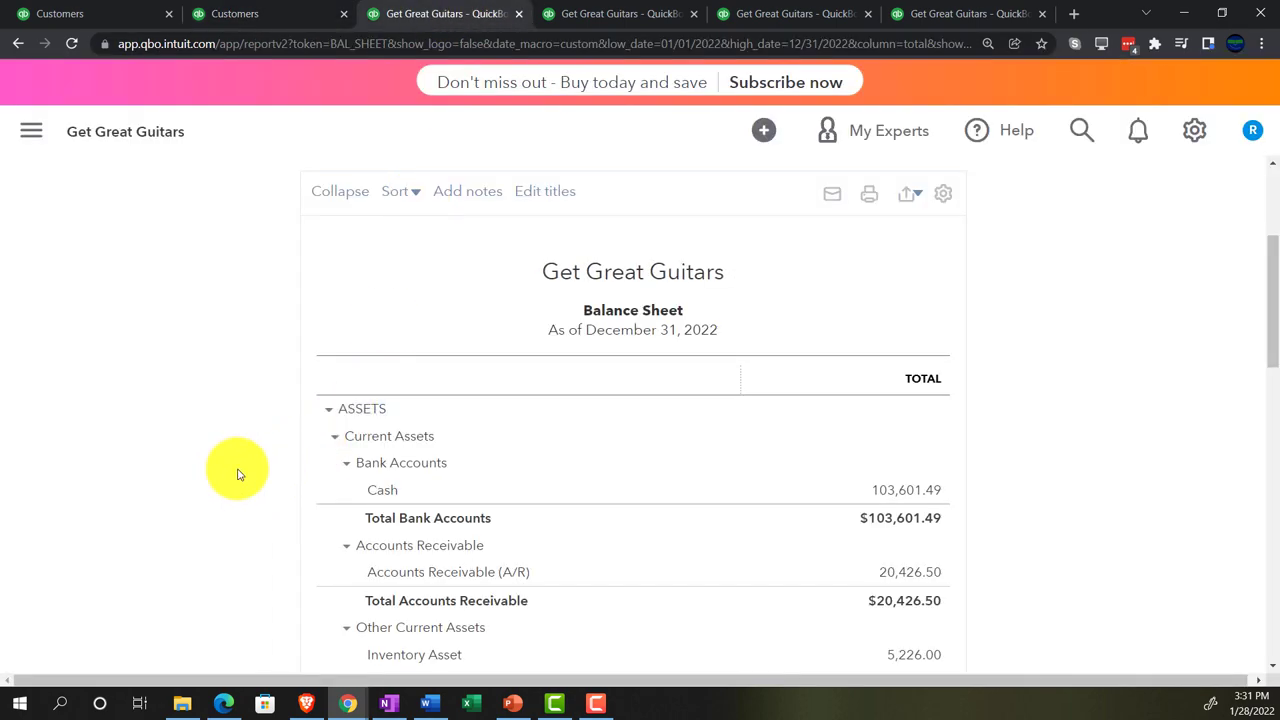
{"action": "scroll", "coordinate": [314, 449], "scroll_direction": "up", "scroll_amount": 3}
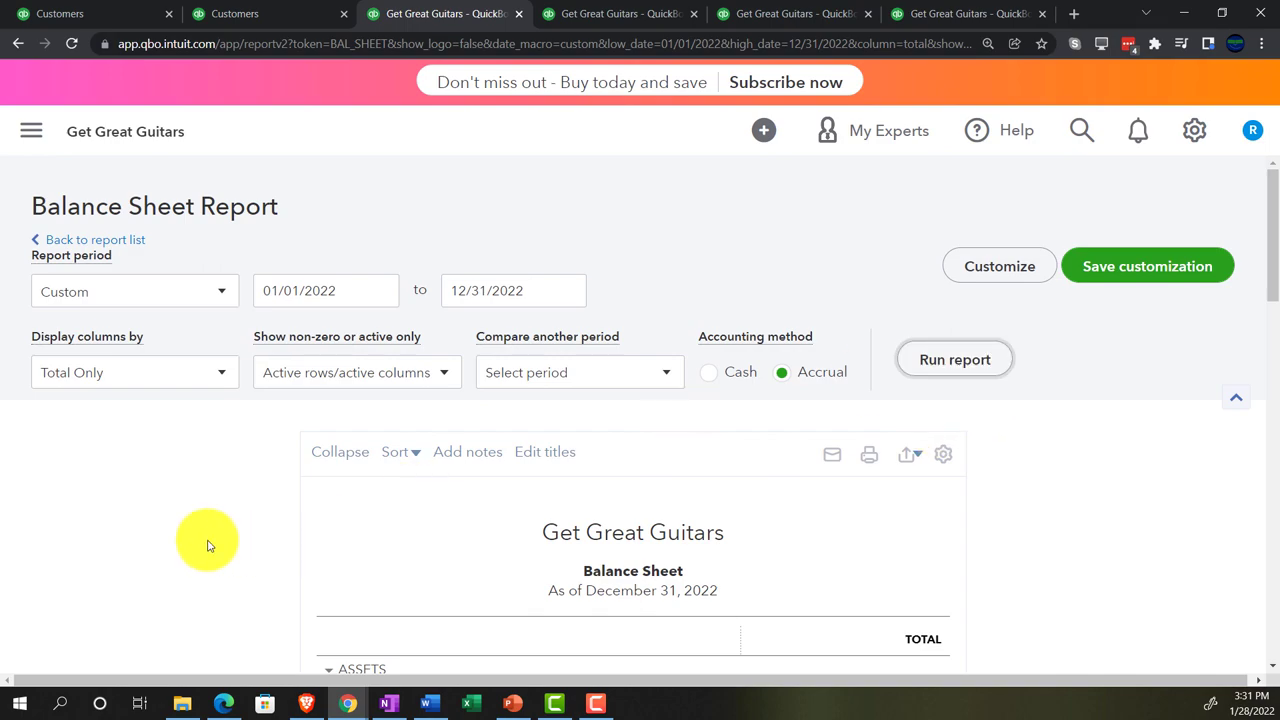
{"action": "scroll", "coordinate": [206, 543], "scroll_direction": "down", "scroll_amount": 3}
{"action": "scroll", "coordinate": [206, 543], "scroll_direction": "up", "scroll_amount": 4}
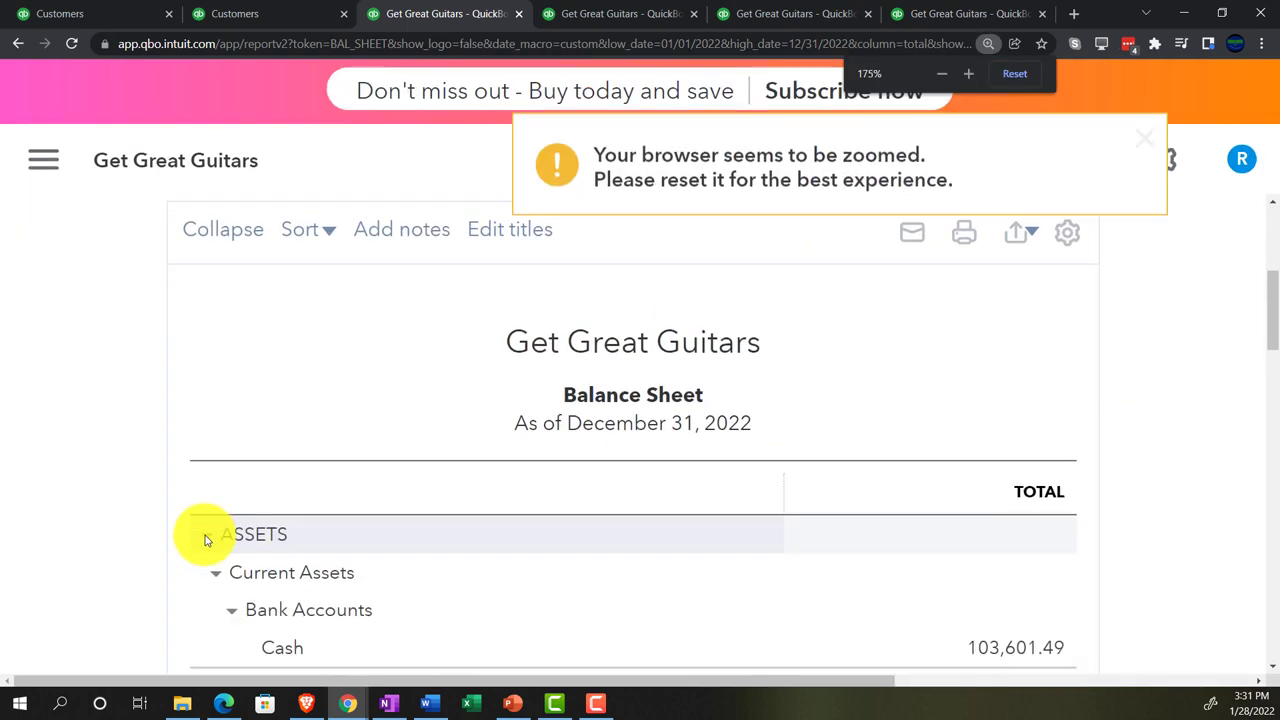
{"action": "scroll", "coordinate": [206, 541], "scroll_direction": "down", "scroll_amount": 4}
{"action": "scroll", "coordinate": [205, 540], "scroll_direction": "down", "scroll_amount": 1}
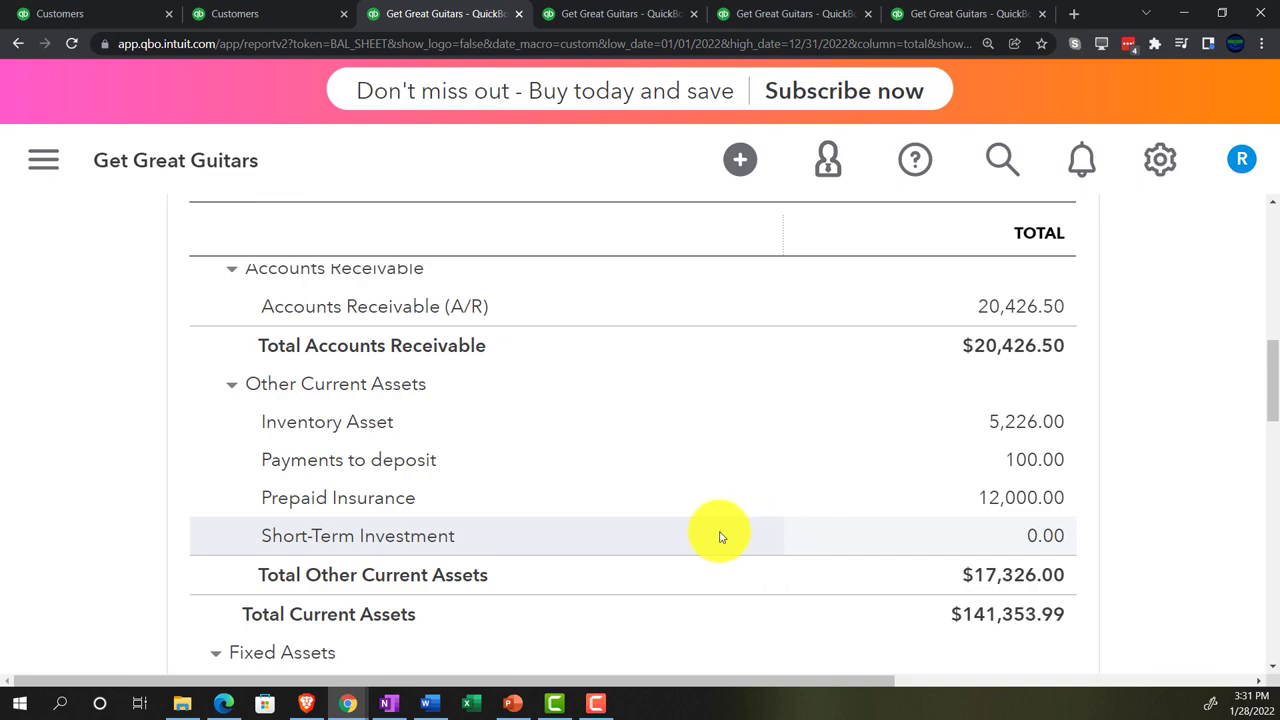
{"action": "scroll", "coordinate": [720, 537], "scroll_direction": "down", "scroll_amount": 5}
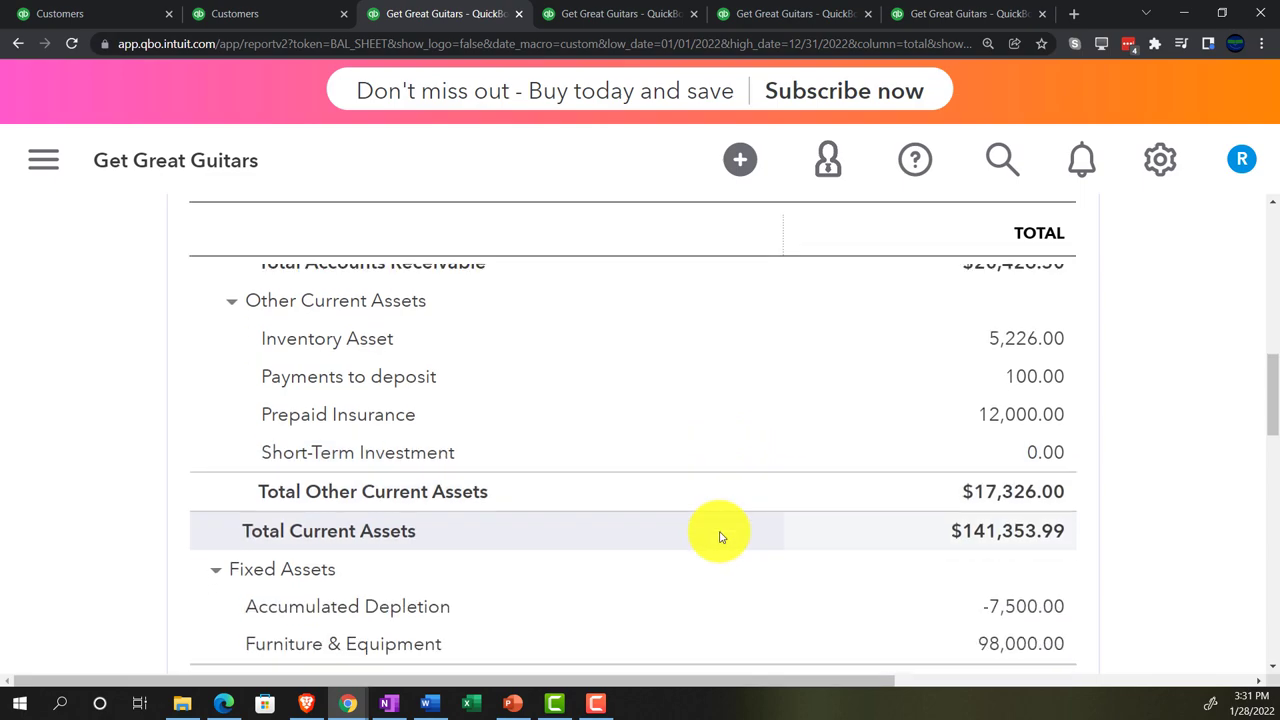
{"action": "scroll", "coordinate": [720, 537], "scroll_direction": "down", "scroll_amount": 4}
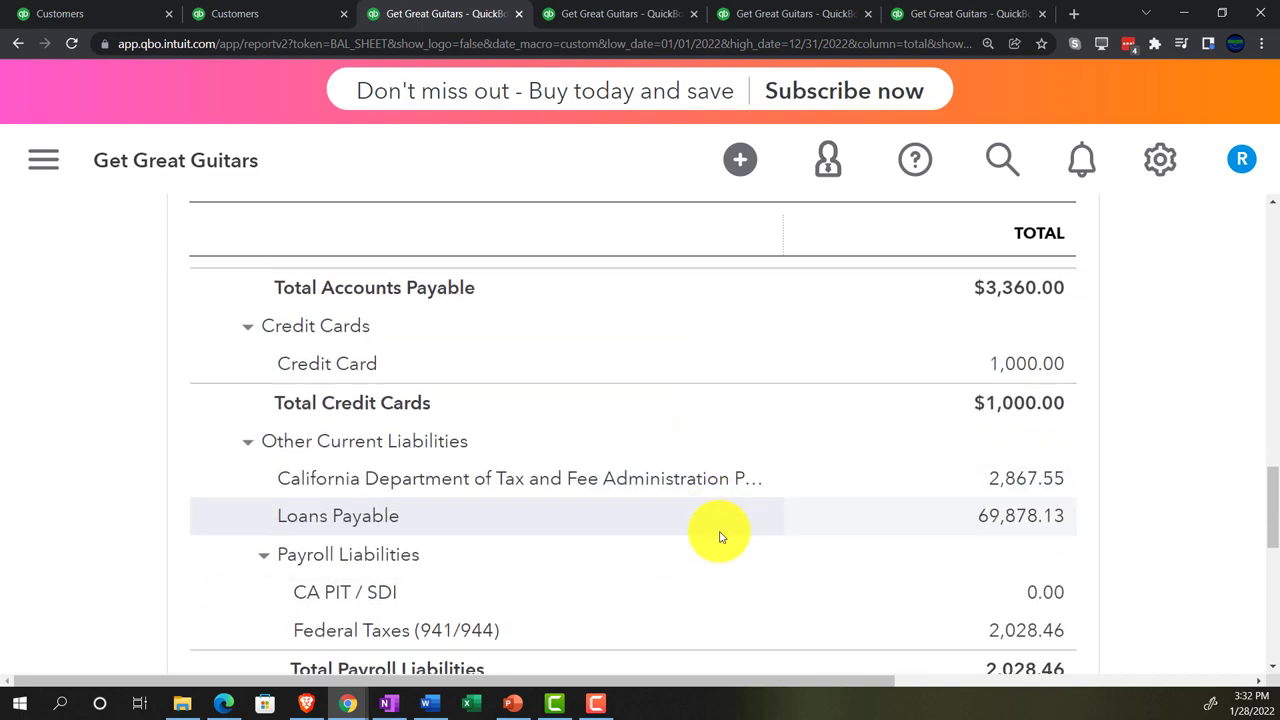
{"action": "scroll", "coordinate": [720, 537], "scroll_direction": "down", "scroll_amount": 1}
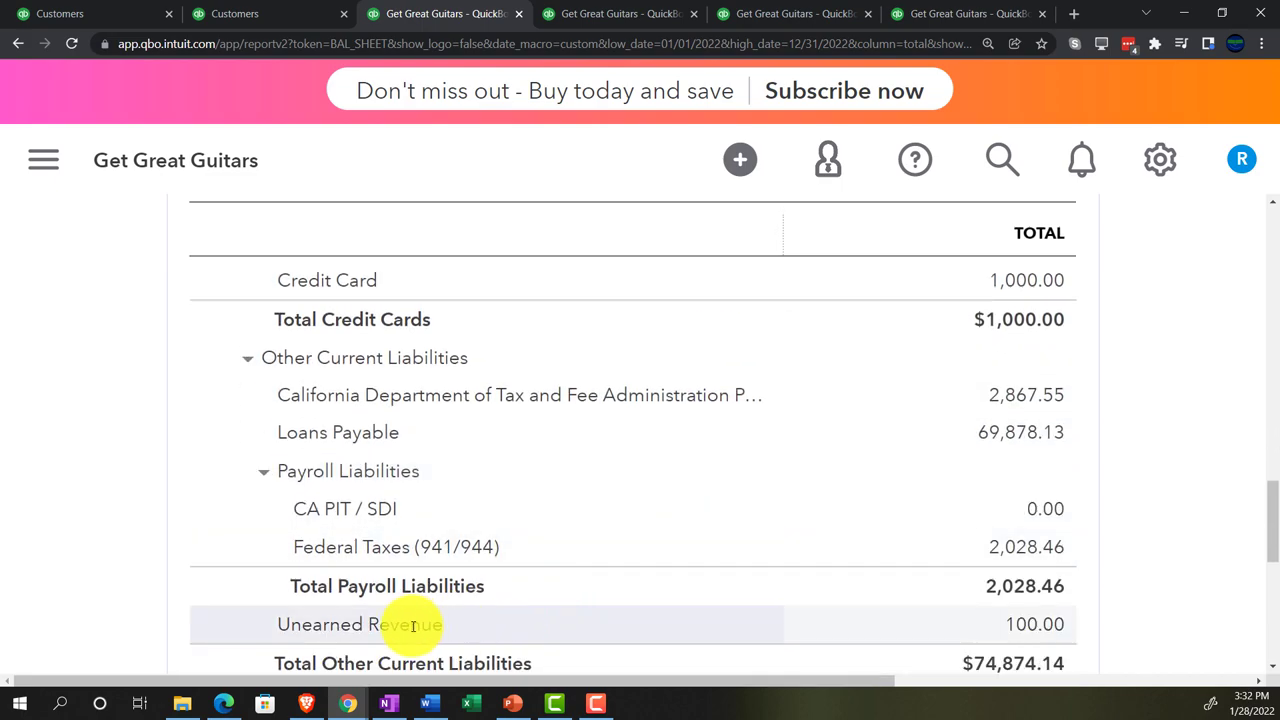
{"action": "scroll", "coordinate": [429, 623], "scroll_direction": "down", "scroll_amount": 1}
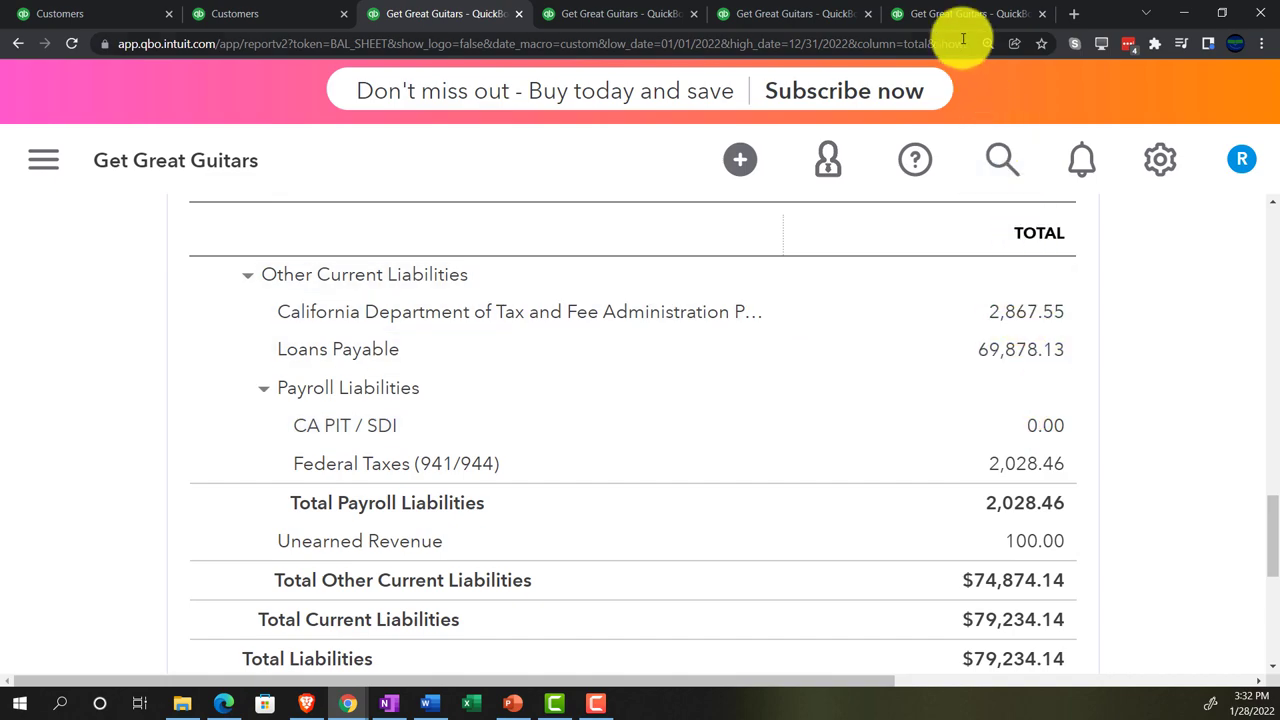
Step: Rerun the Customer Balance Detail report as of 12/31/2022 and examine the customers' invoices, payments and open balances
{"action": "left_click", "coordinate": [945, 14]}
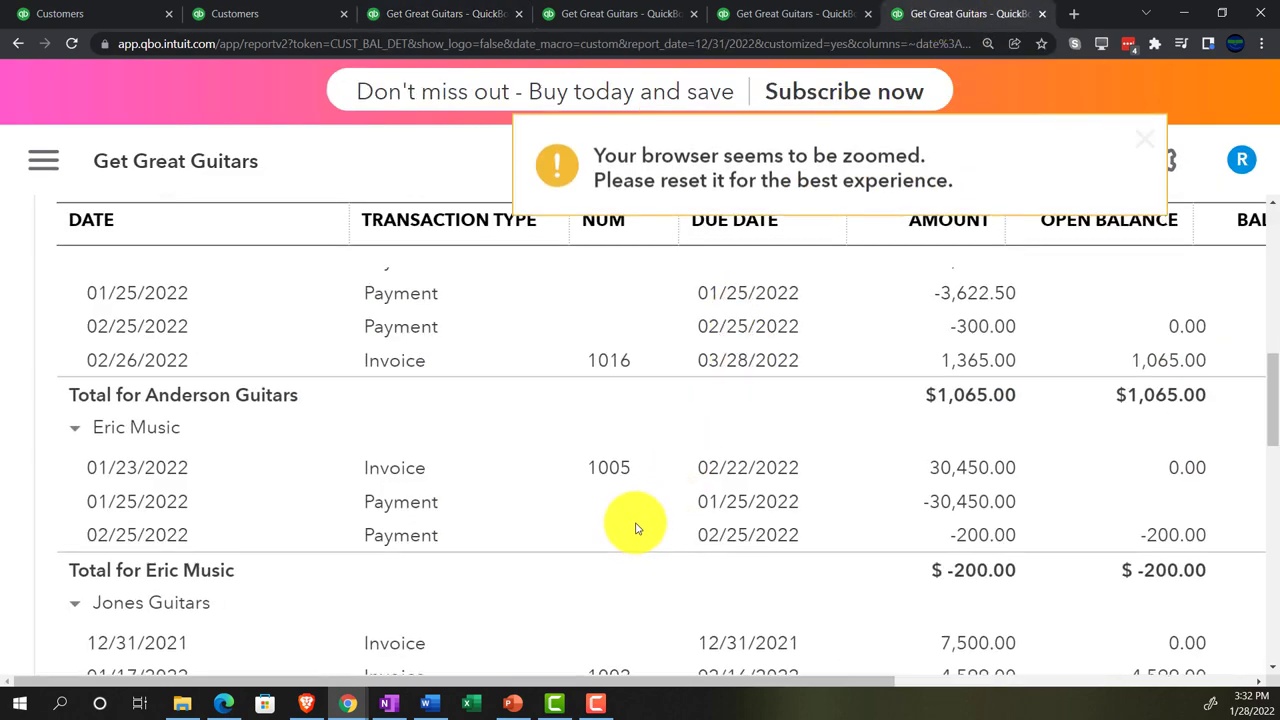
{"action": "scroll", "coordinate": [526, 543], "scroll_direction": "up", "scroll_amount": 5}
{"action": "scroll", "coordinate": [528, 546], "scroll_direction": "up", "scroll_amount": 3}
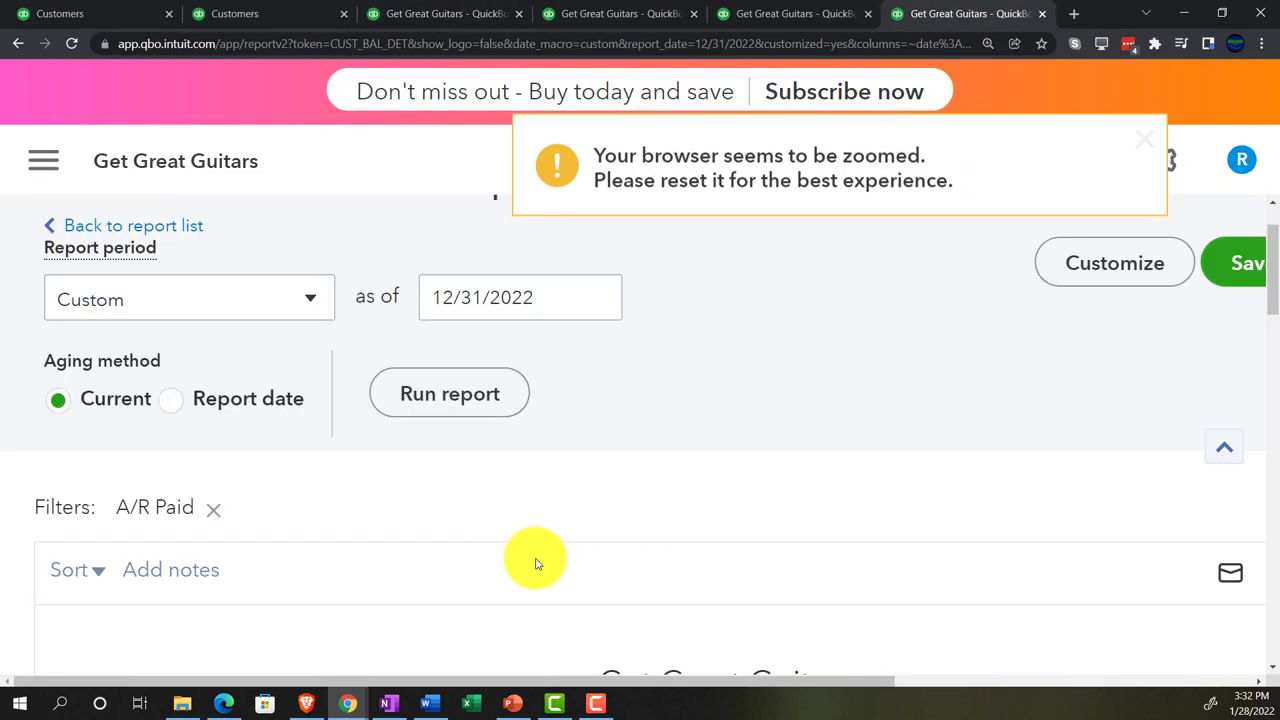
{"action": "left_click", "coordinate": [480, 414]}
{"action": "scroll", "coordinate": [351, 551], "scroll_direction": "down", "scroll_amount": 3}
{"action": "scroll", "coordinate": [200, 530], "scroll_direction": "down", "scroll_amount": 5}
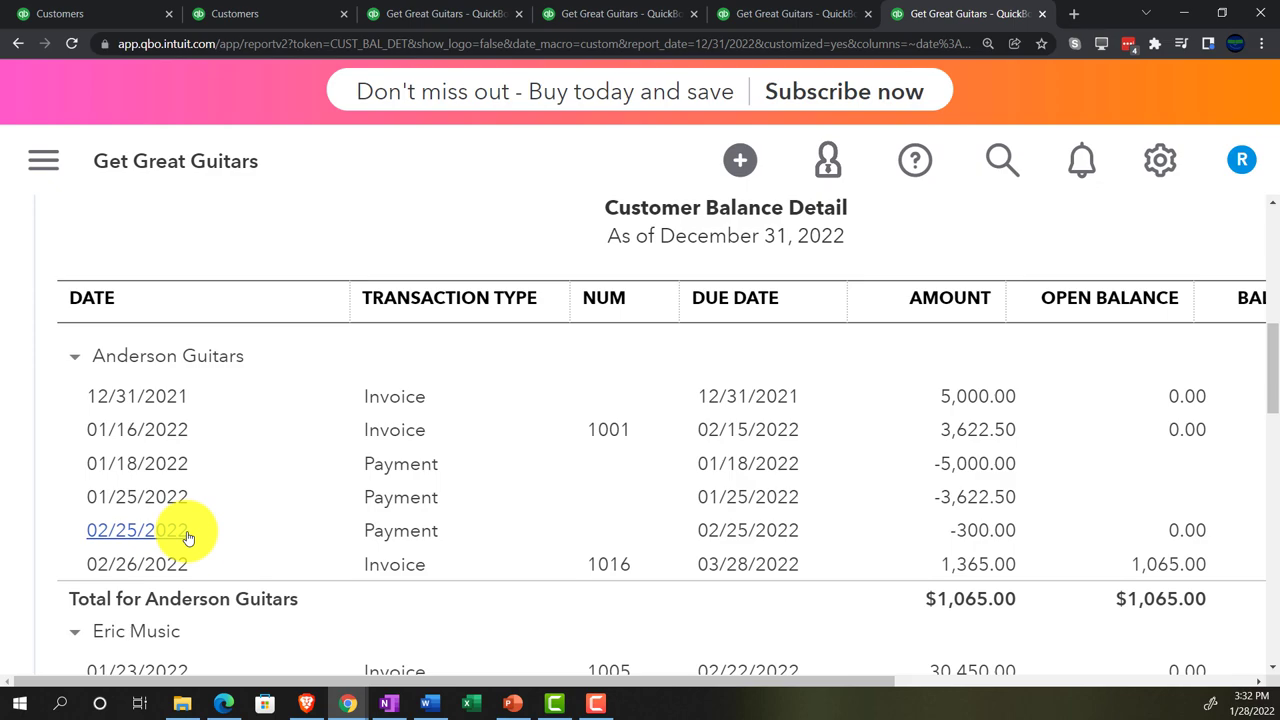
{"action": "scroll", "coordinate": [187, 537], "scroll_direction": "down", "scroll_amount": 3}
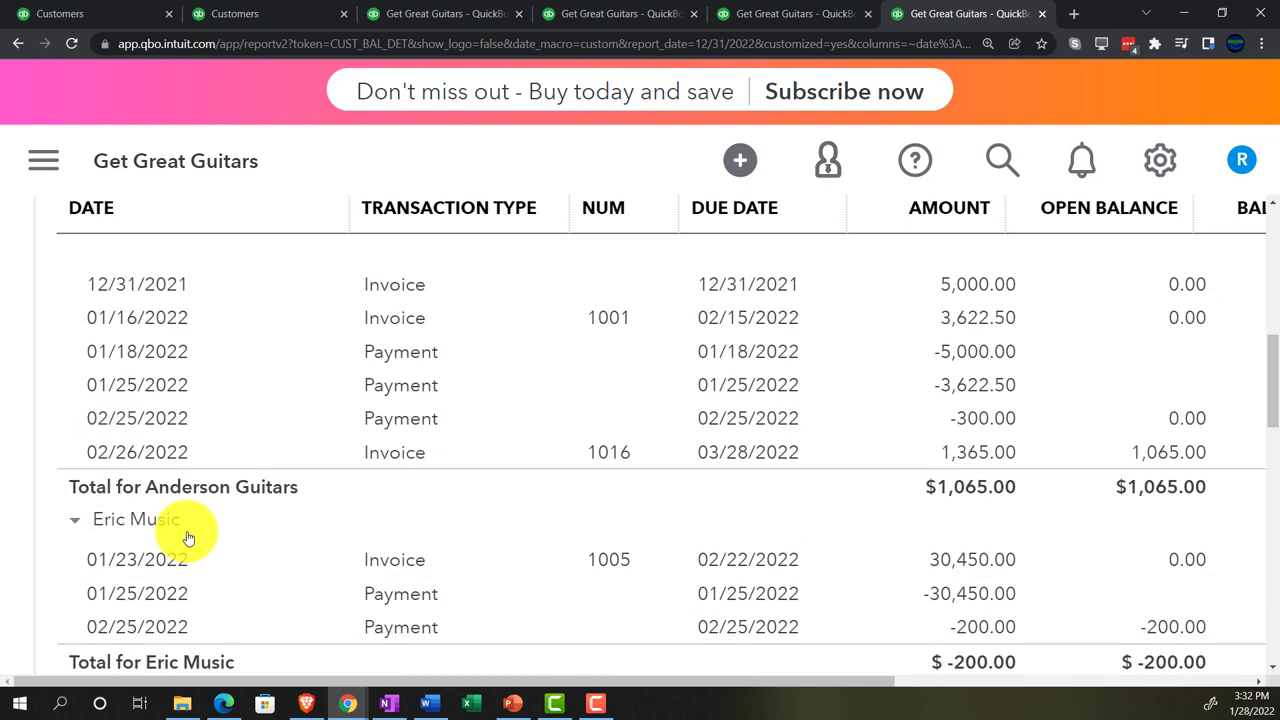
{"action": "scroll", "coordinate": [187, 537], "scroll_direction": "down", "scroll_amount": 3}
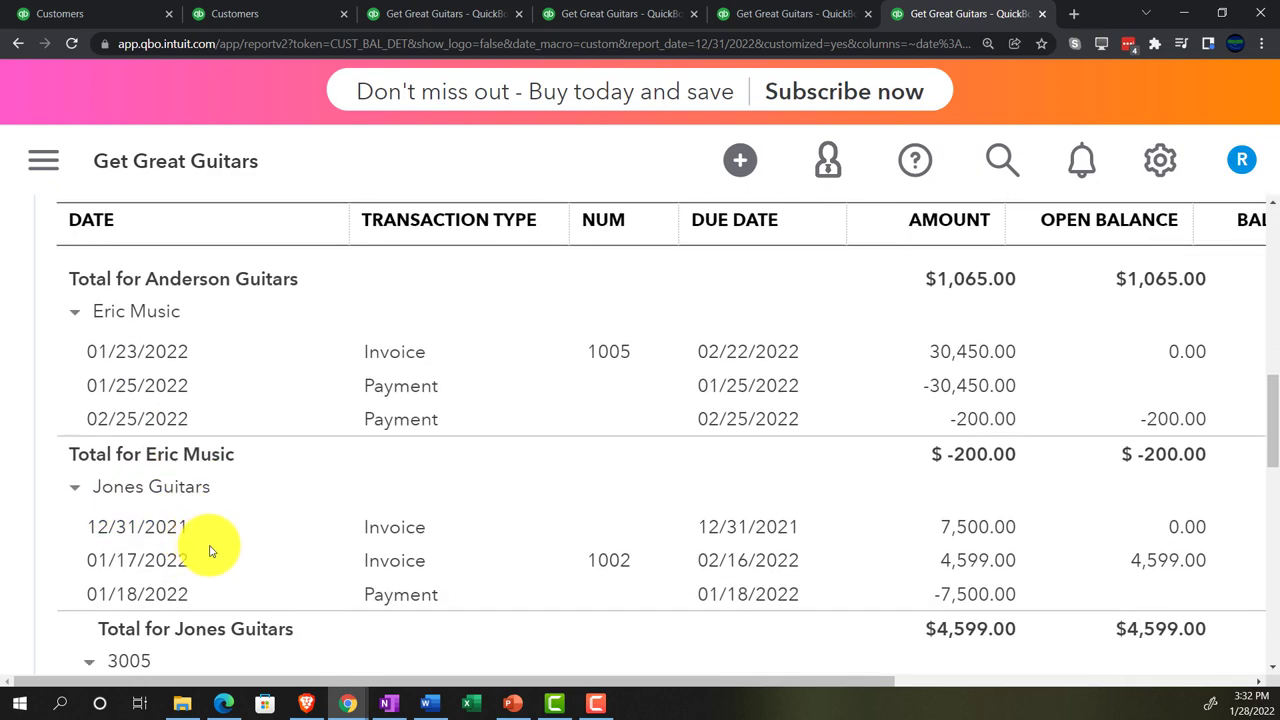
Step: Return from the customer record to the full customers list and collapse the navigation menu
{"action": "left_click", "coordinate": [118, 12]}
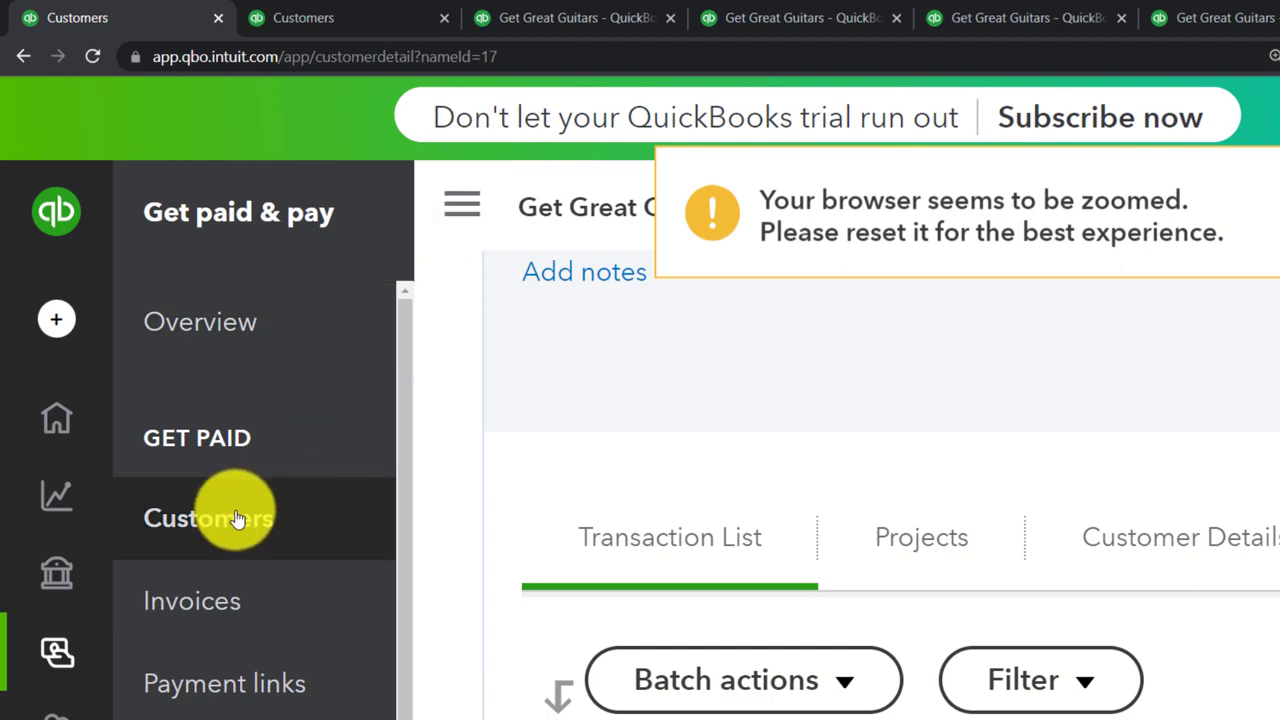
{"action": "left_click", "coordinate": [480, 218]}
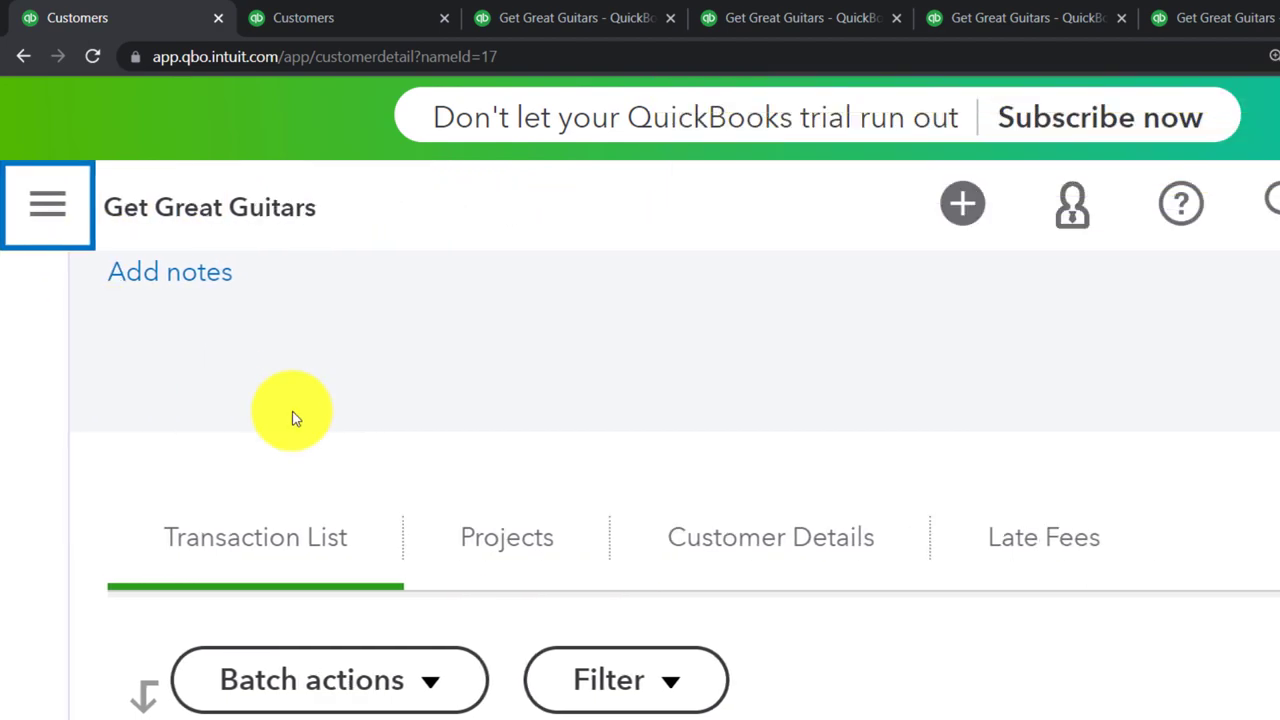
{"action": "left_click", "coordinate": [43, 216]}
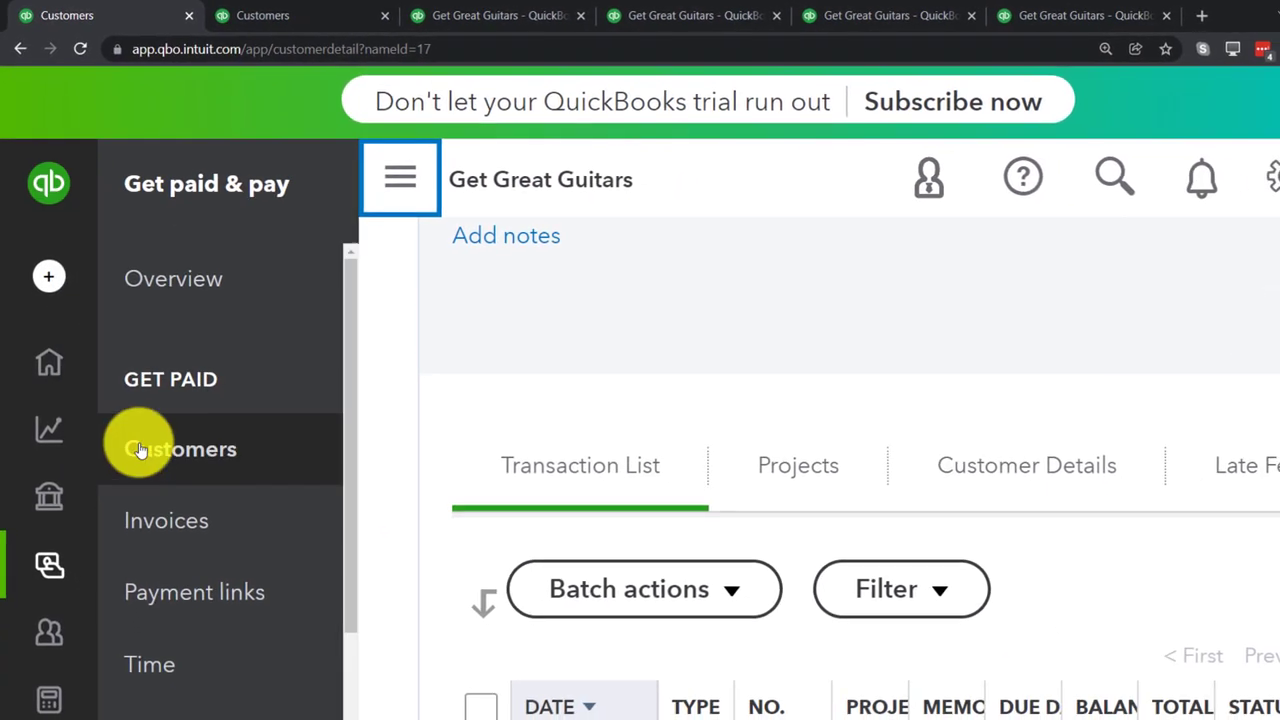
{"action": "left_click", "coordinate": [50, 488]}
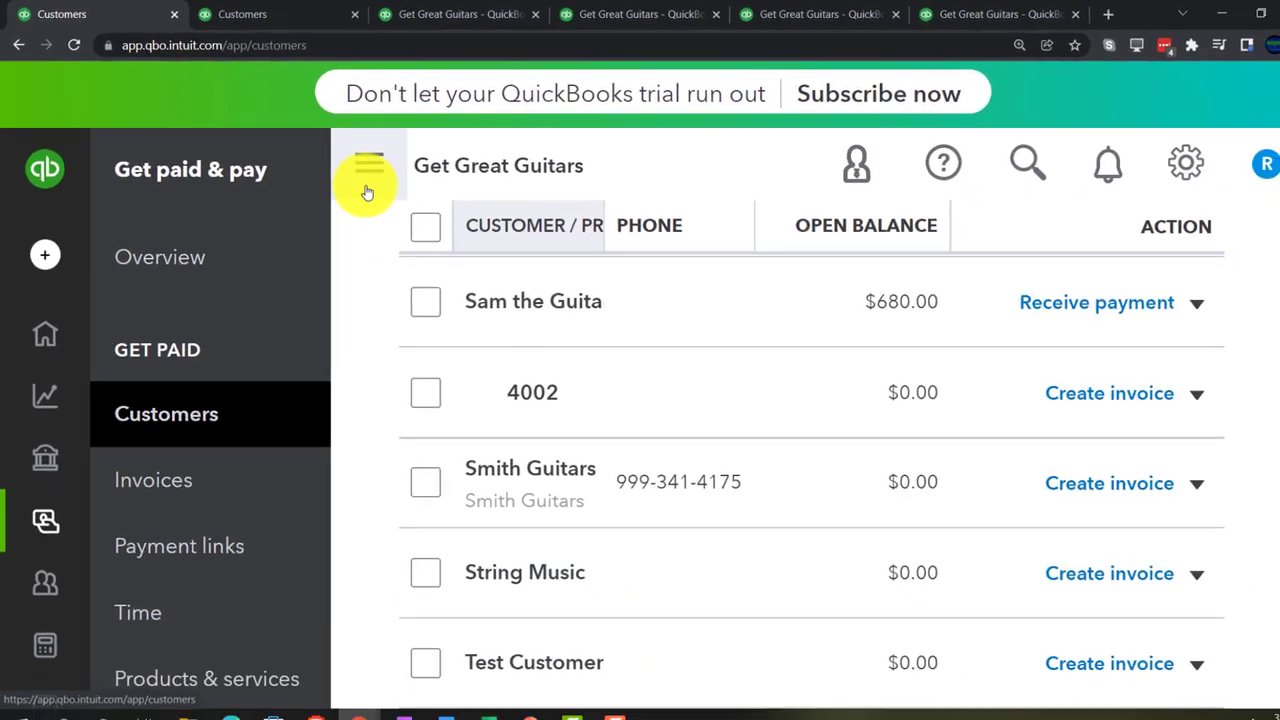
{"action": "left_click", "coordinate": [368, 192]}
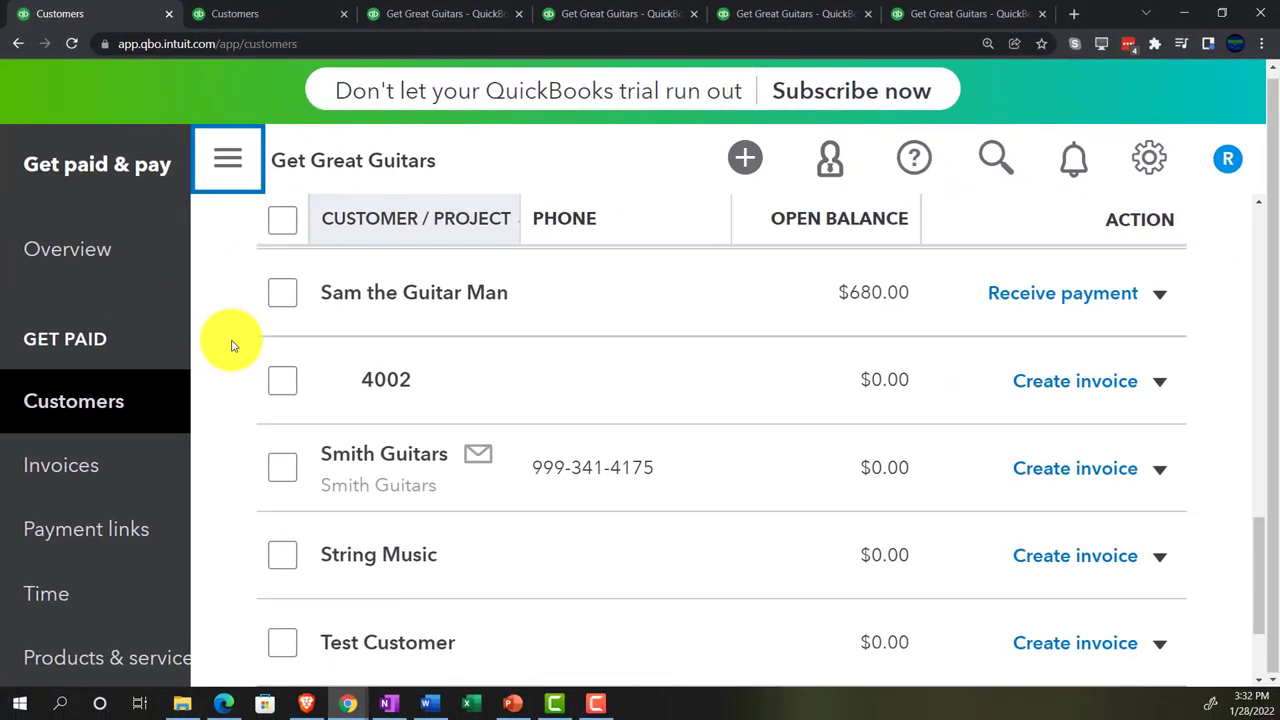
Step: Open String Music's customer record and widen the Type column of its transaction list
{"action": "key", "text": "ctrl+minus"}
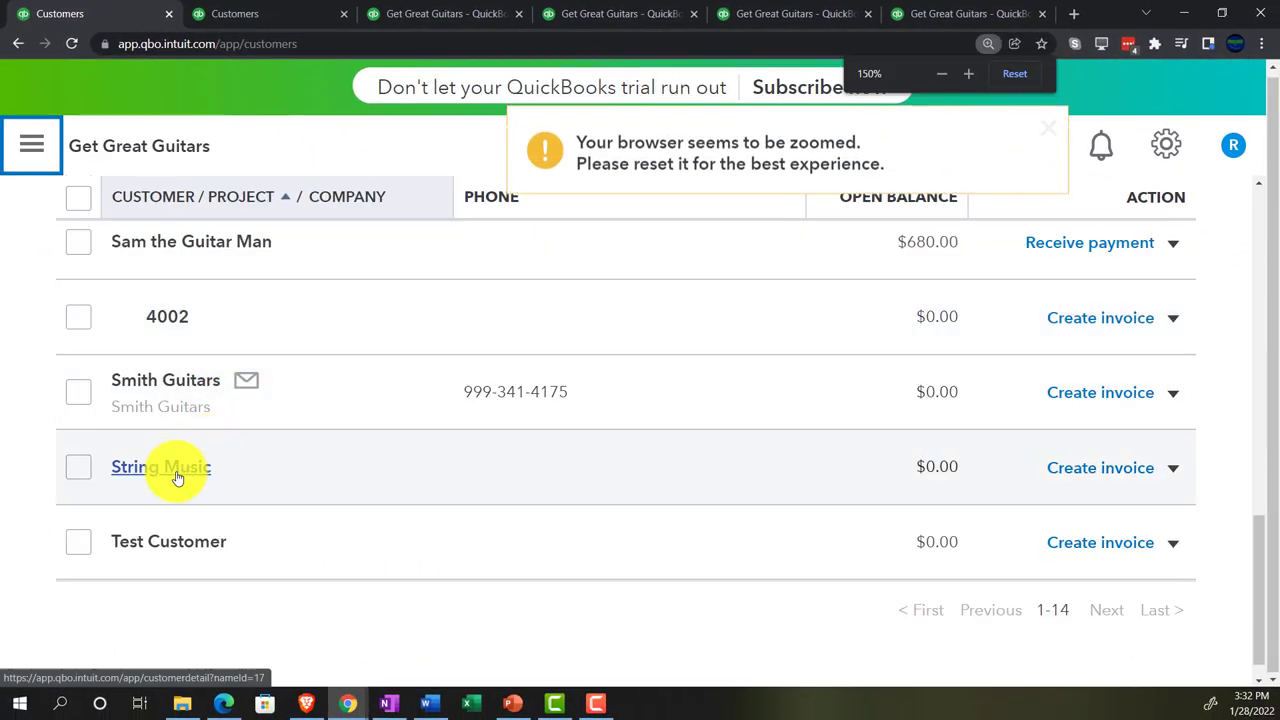
{"action": "left_click", "coordinate": [177, 470]}
{"action": "scroll", "coordinate": [180, 480], "scroll_direction": "down", "scroll_amount": 3}
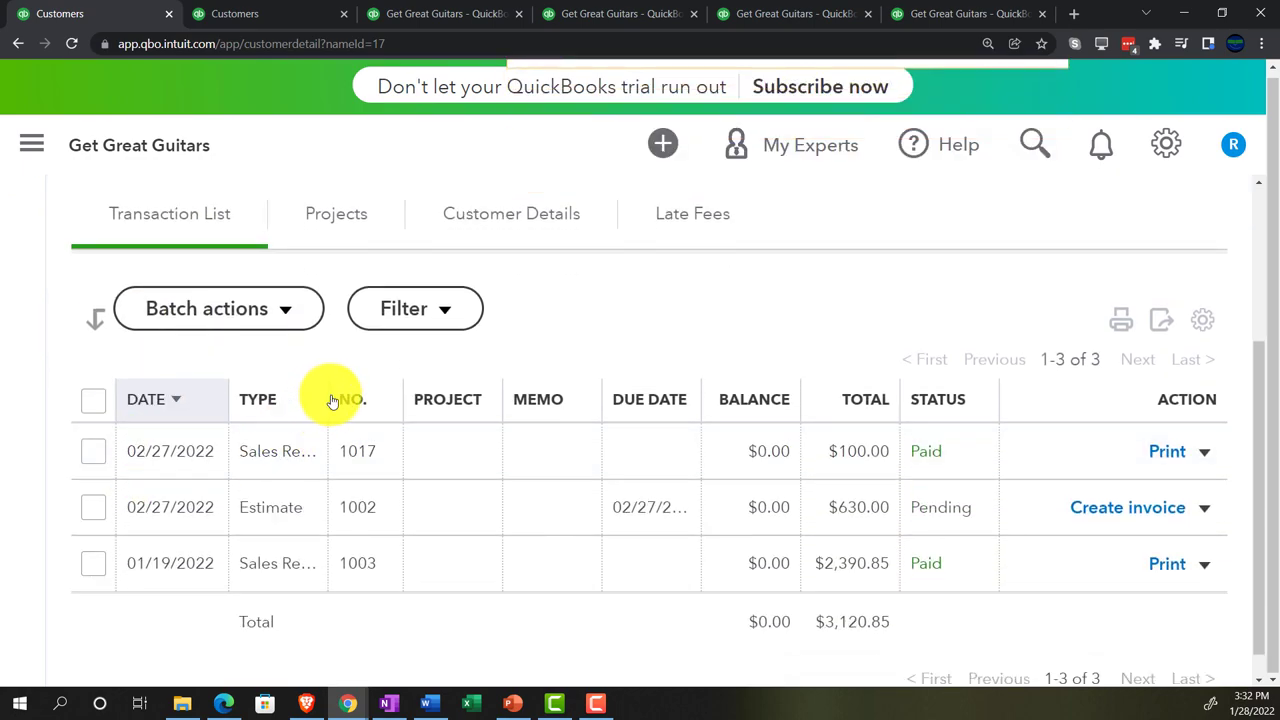
{"action": "left_click", "coordinate": [331, 400]}
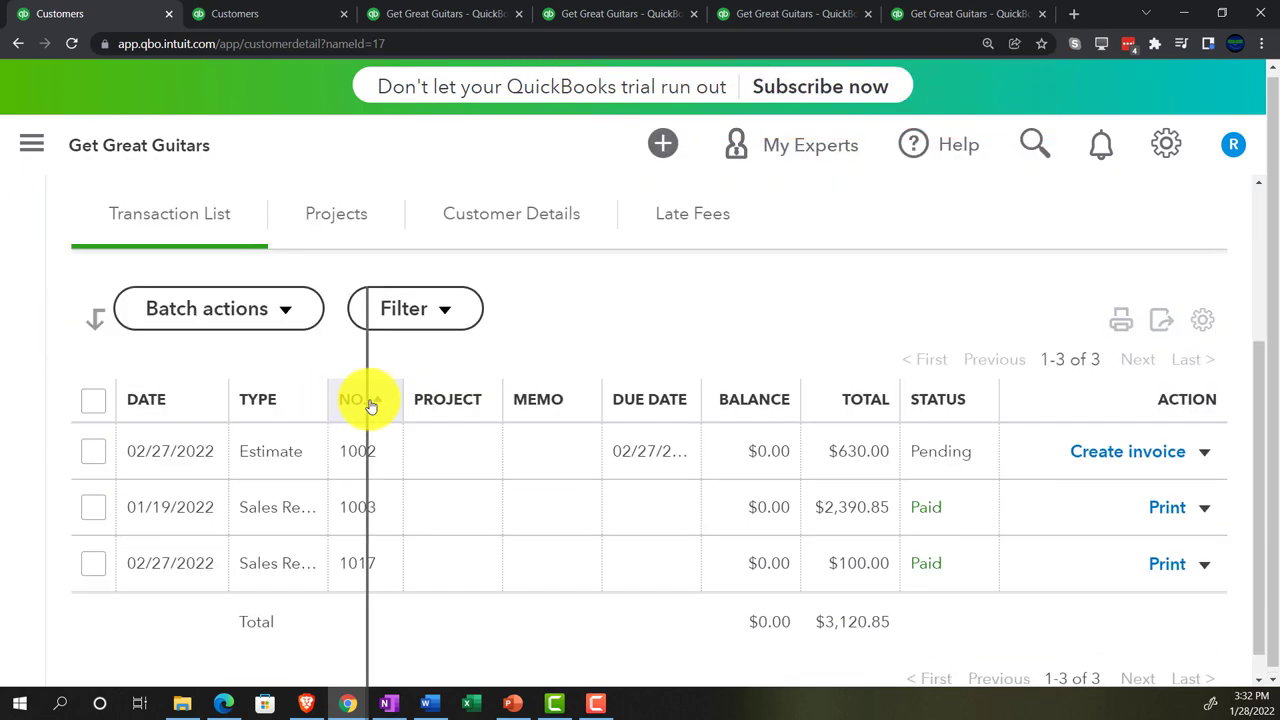
{"action": "left_click_drag", "start_coordinate": [370, 403], "coordinate": [368, 405]}
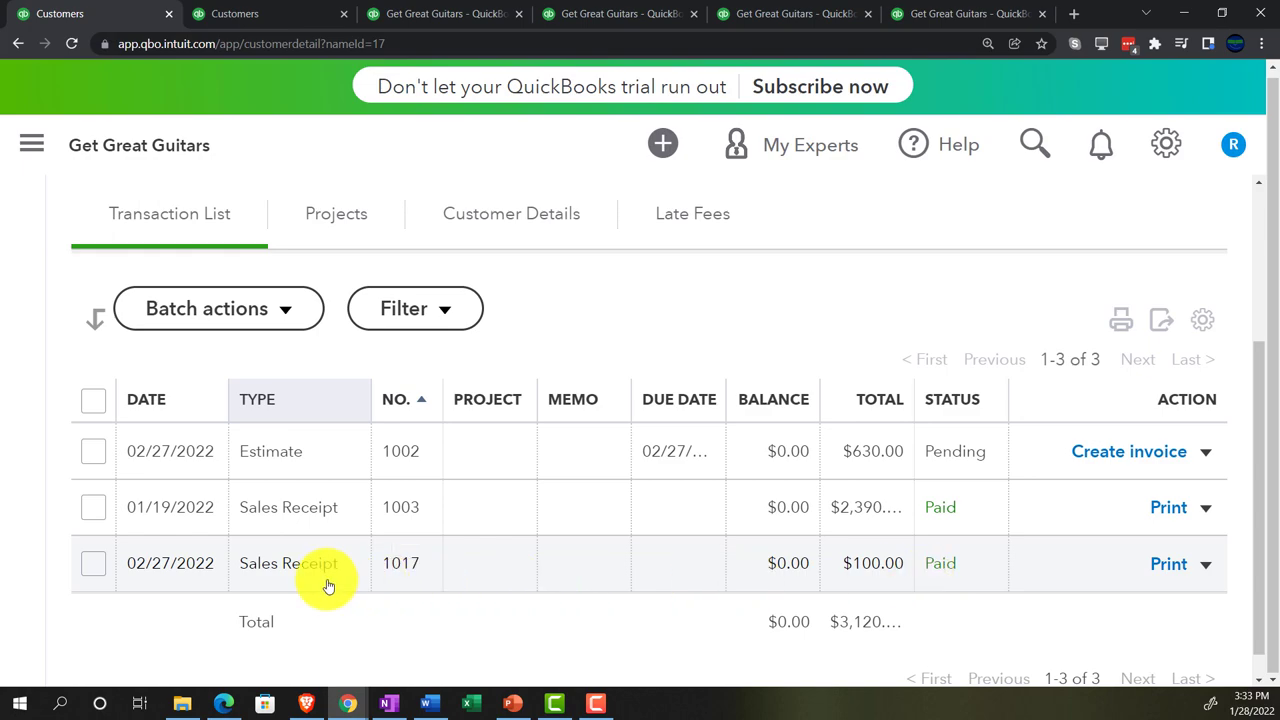
Step: Return to the customers list and open Eric Music's record to examine its transaction list, including the unapplied payment
{"action": "left_click", "coordinate": [30, 144]}
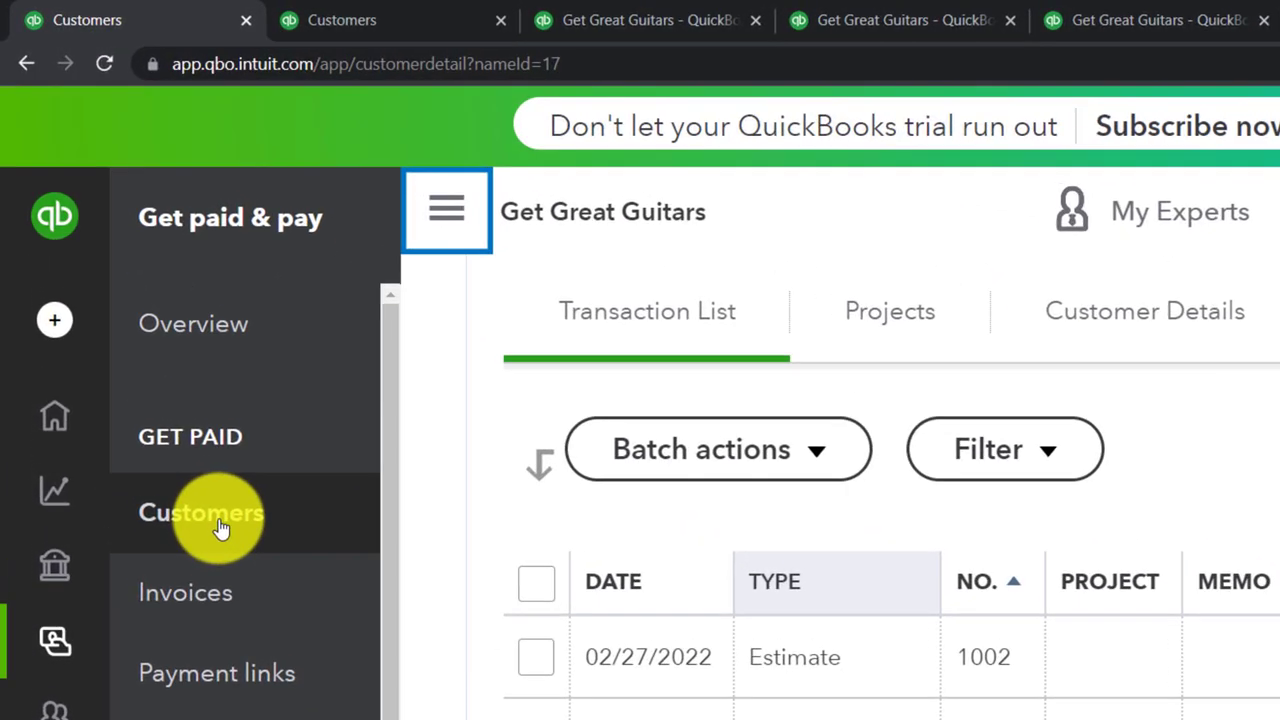
{"action": "left_click", "coordinate": [152, 372]}
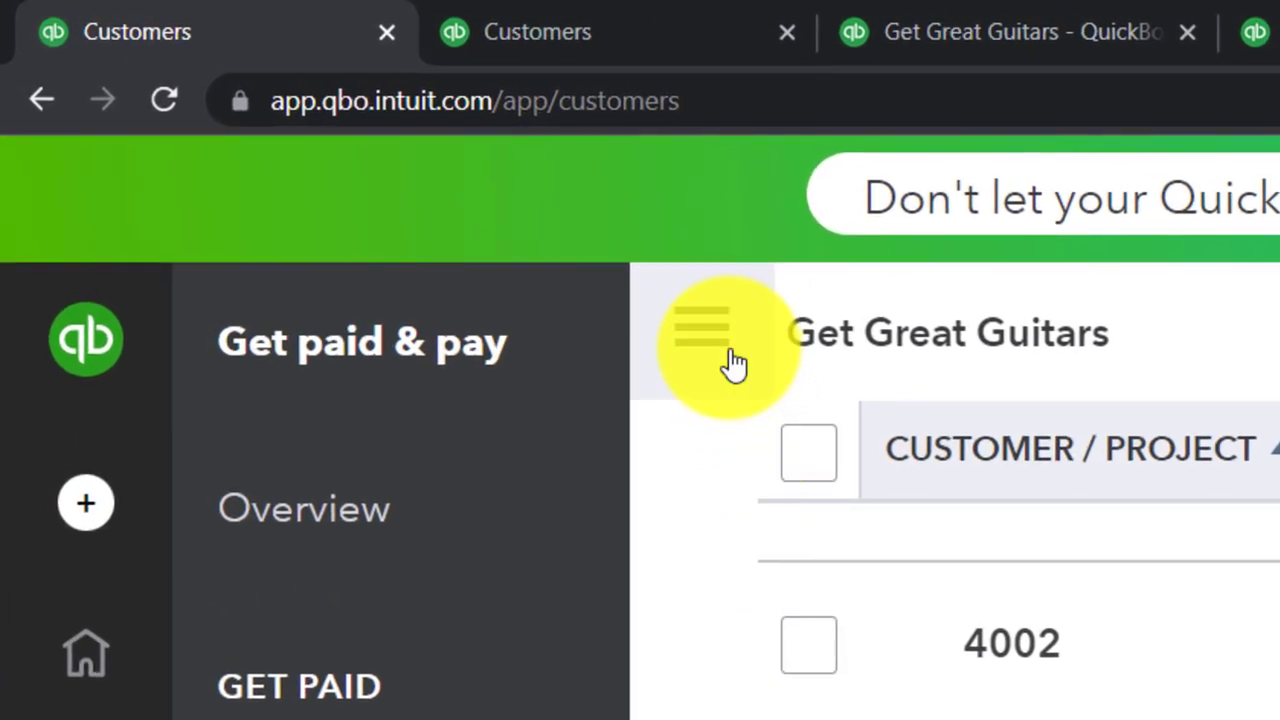
{"action": "left_click", "coordinate": [478, 226]}
{"action": "scroll", "coordinate": [344, 537], "scroll_direction": "up", "scroll_amount": 10}
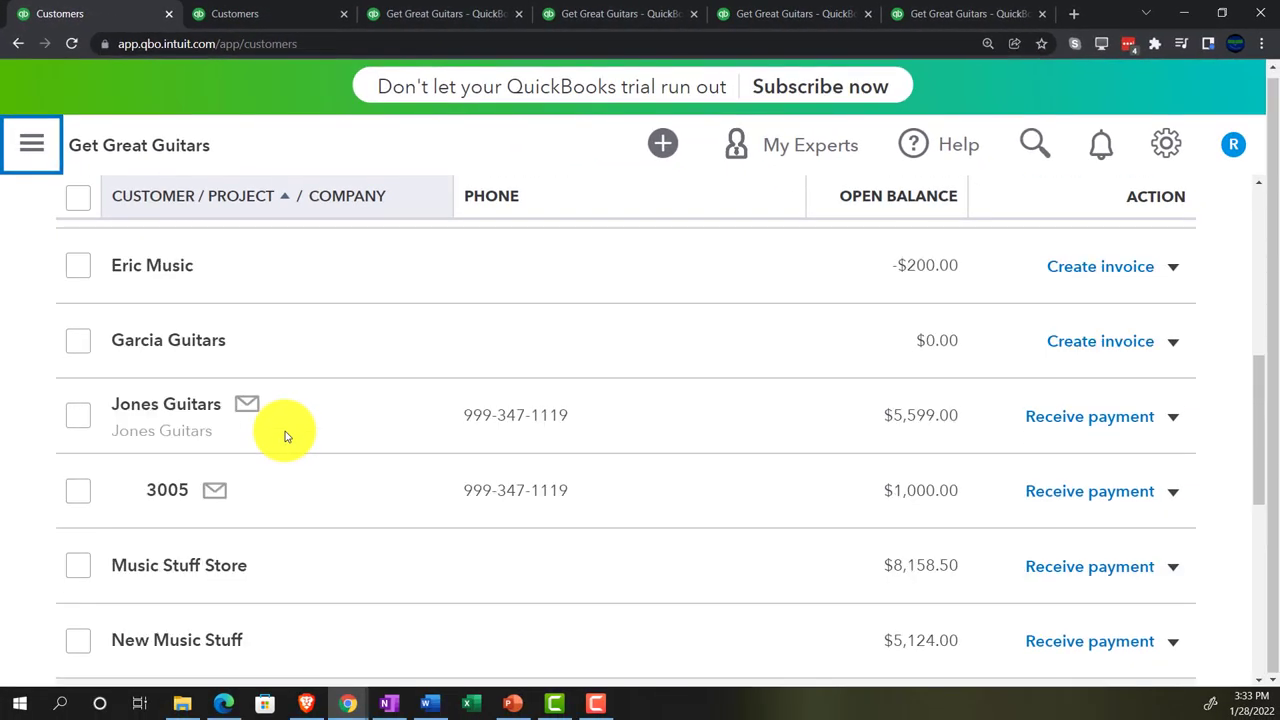
{"action": "left_click", "coordinate": [226, 514]}
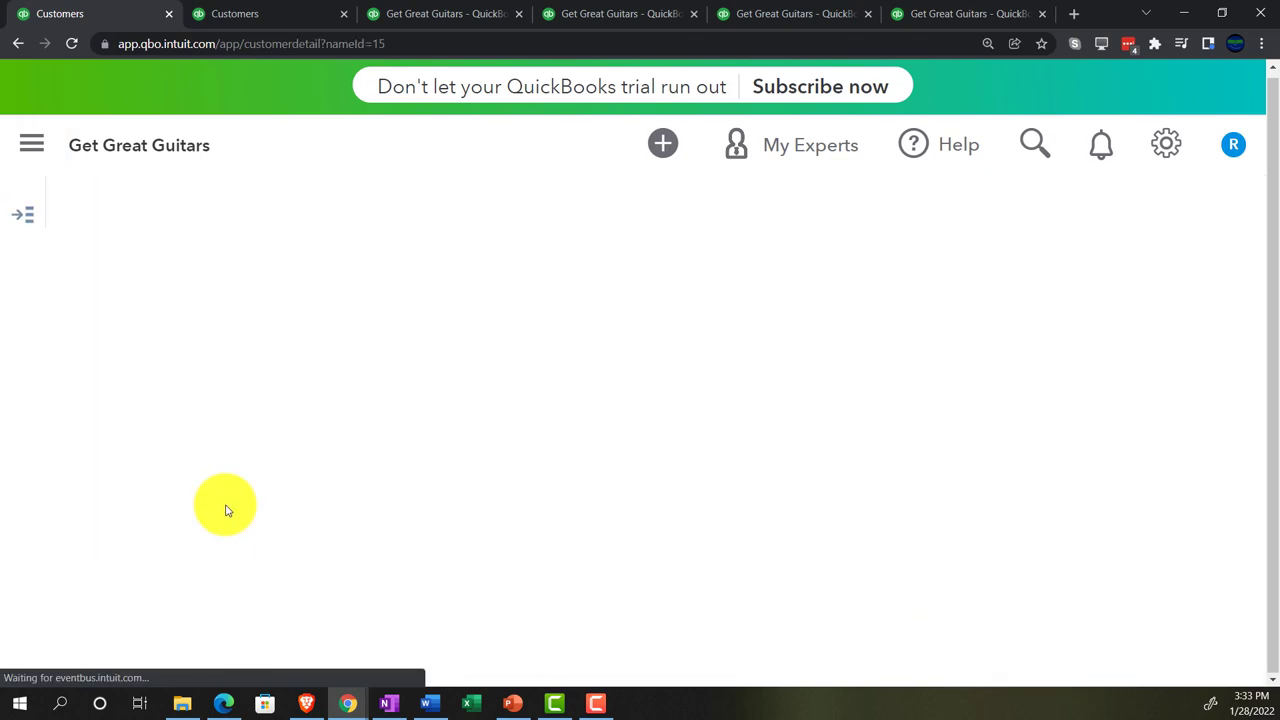
{"action": "scroll", "coordinate": [279, 515], "scroll_direction": "down", "scroll_amount": 3}
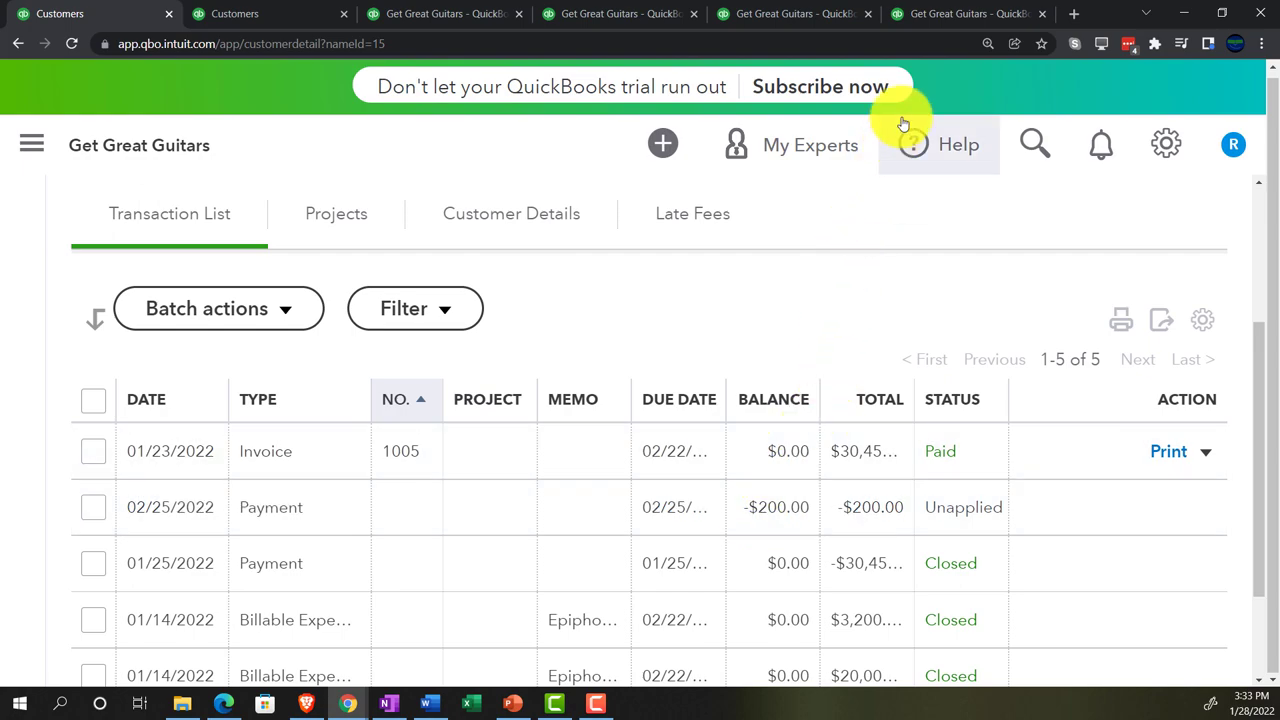
Step: Review the Unearned Revenue, Payments to deposit and Accounts Receivable lines on the 2022 Balance Sheet report
{"action": "left_click", "coordinate": [793, 12]}
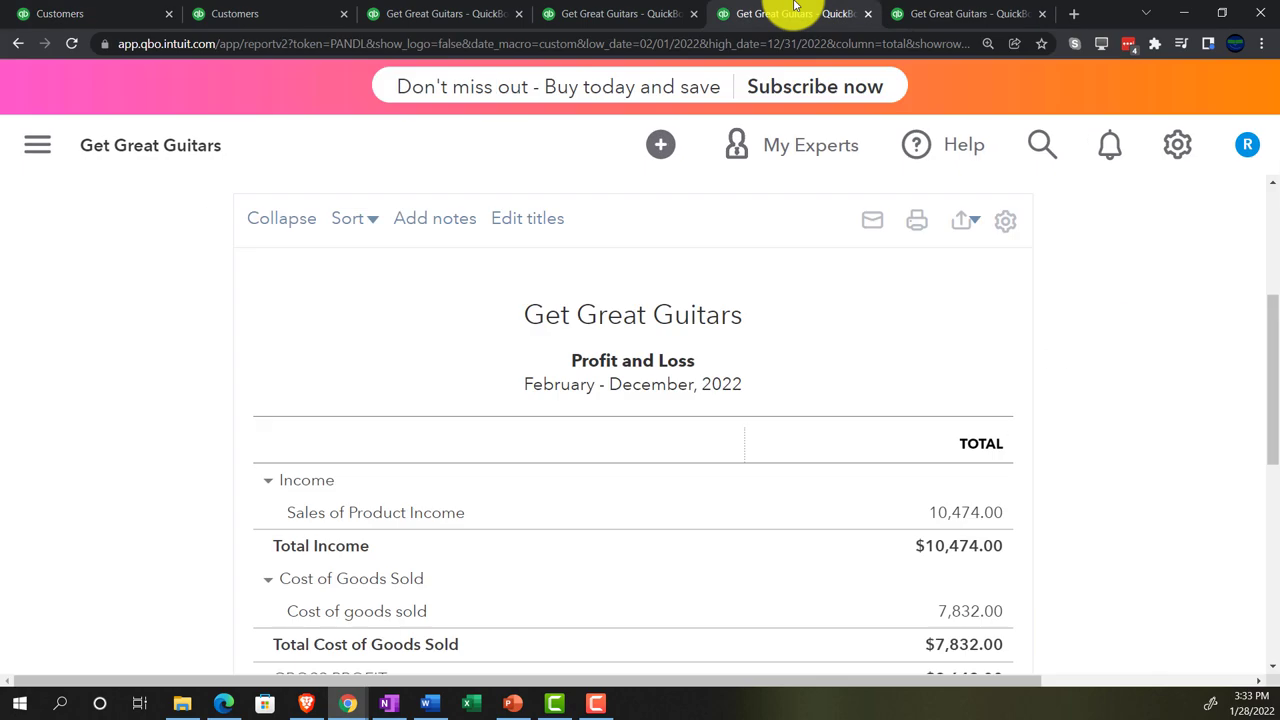
{"action": "left_click", "coordinate": [298, 13]}
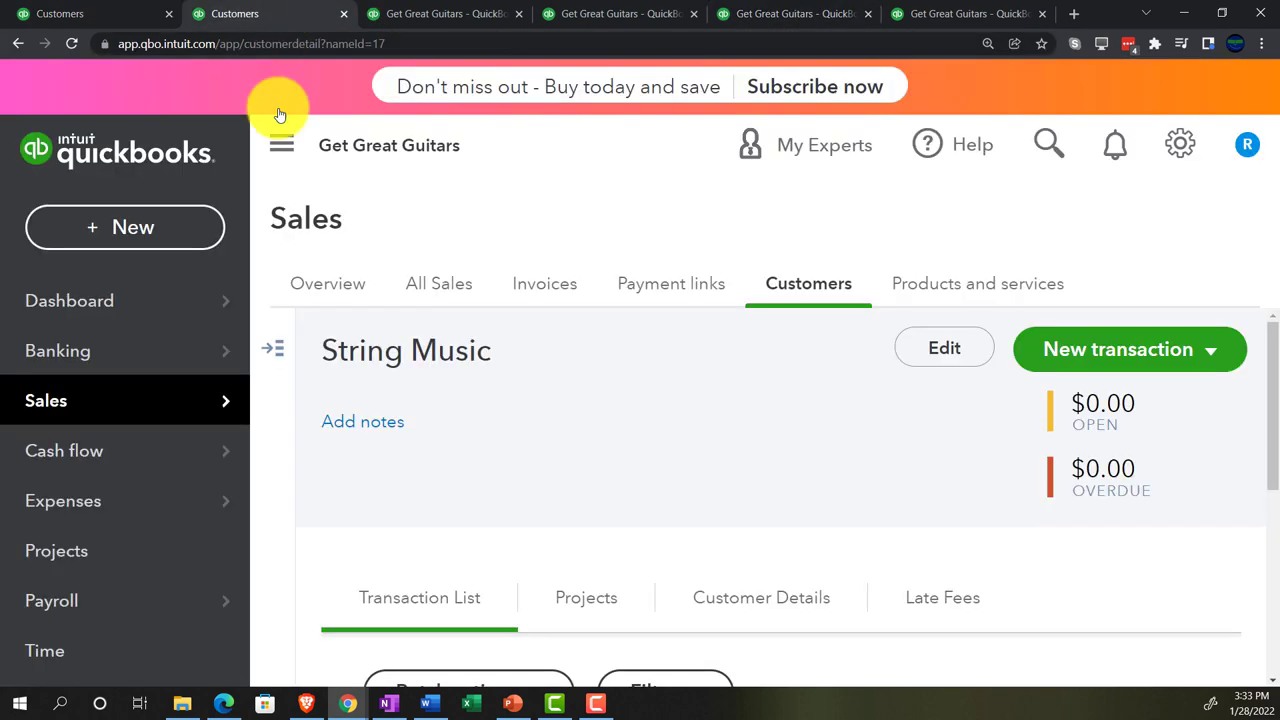
{"action": "left_click", "coordinate": [435, 13]}
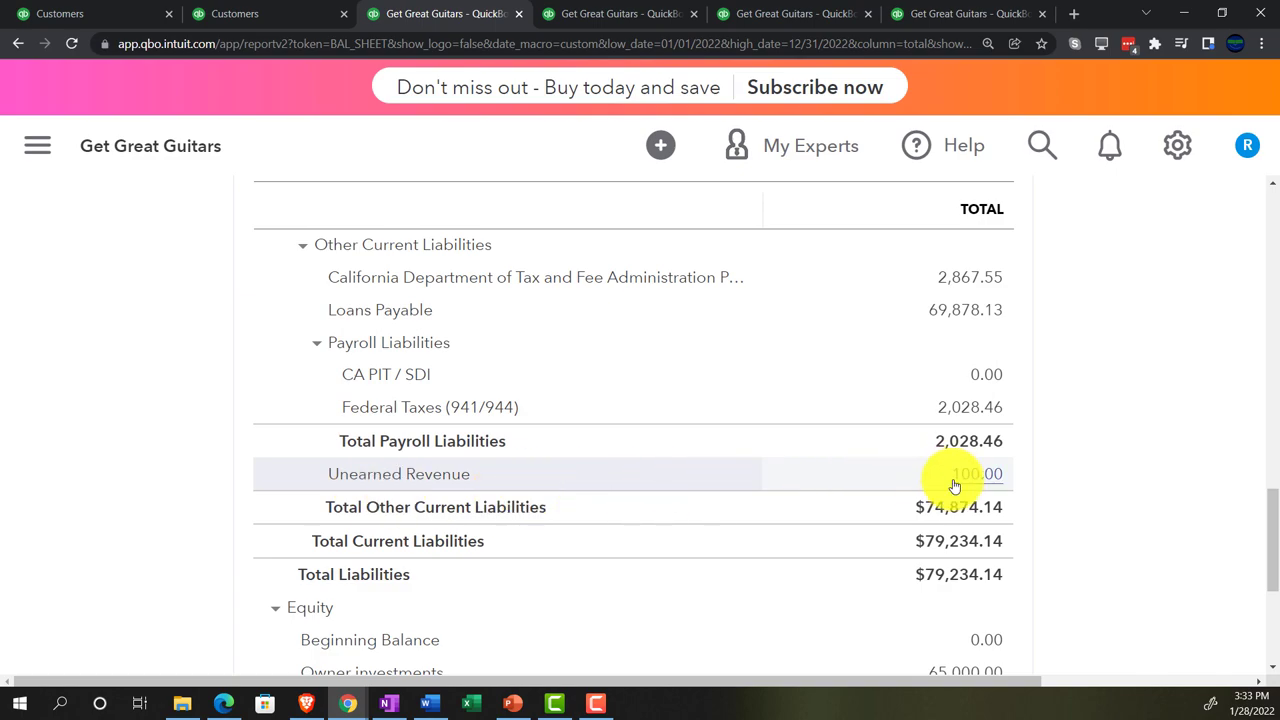
{"action": "scroll", "coordinate": [953, 485], "scroll_direction": "up", "scroll_amount": 8}
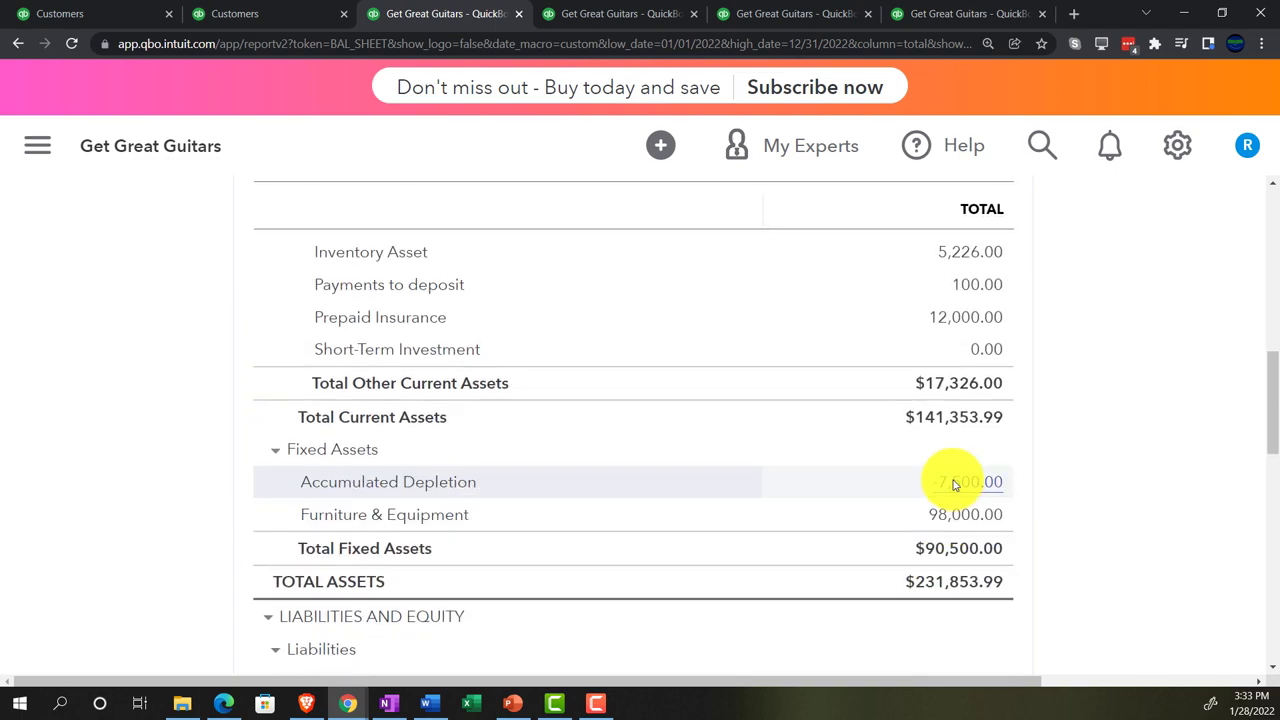
{"action": "scroll", "coordinate": [953, 485], "scroll_direction": "up", "scroll_amount": 1}
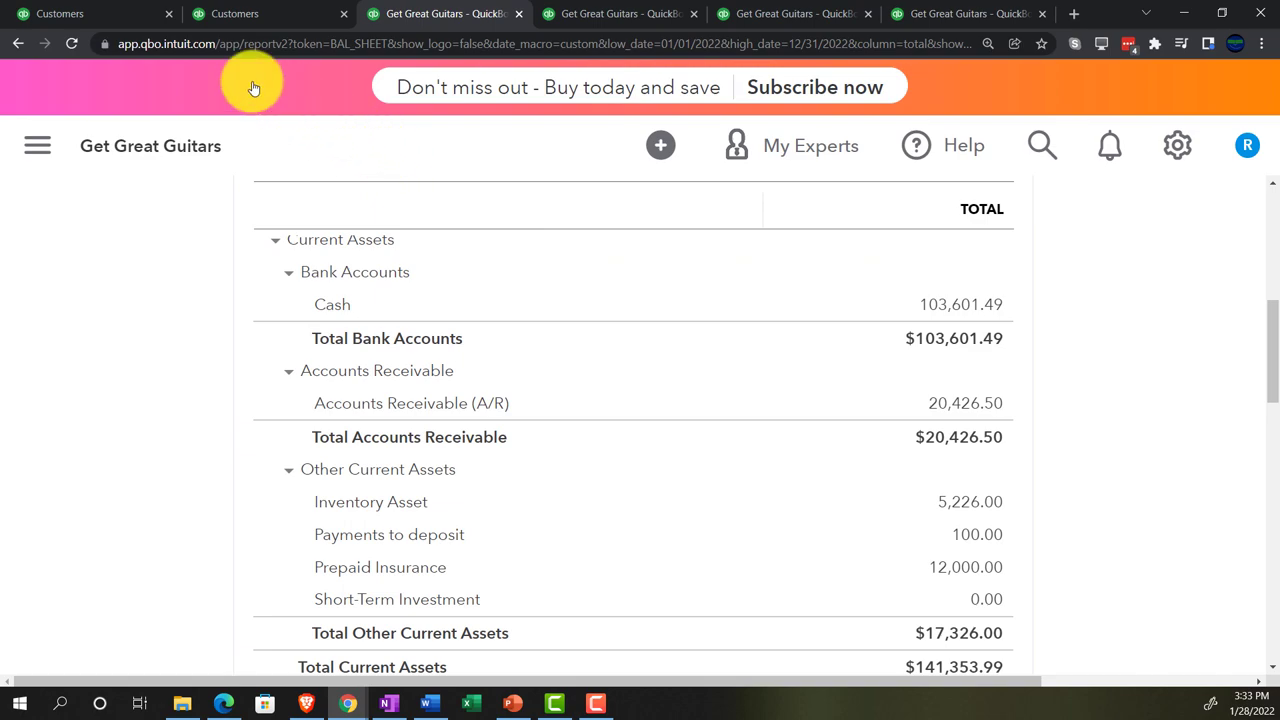
Step: Go back to the customers list and reopen String Music's record to examine its estimate and sales receipts
{"action": "left_click", "coordinate": [97, 15]}
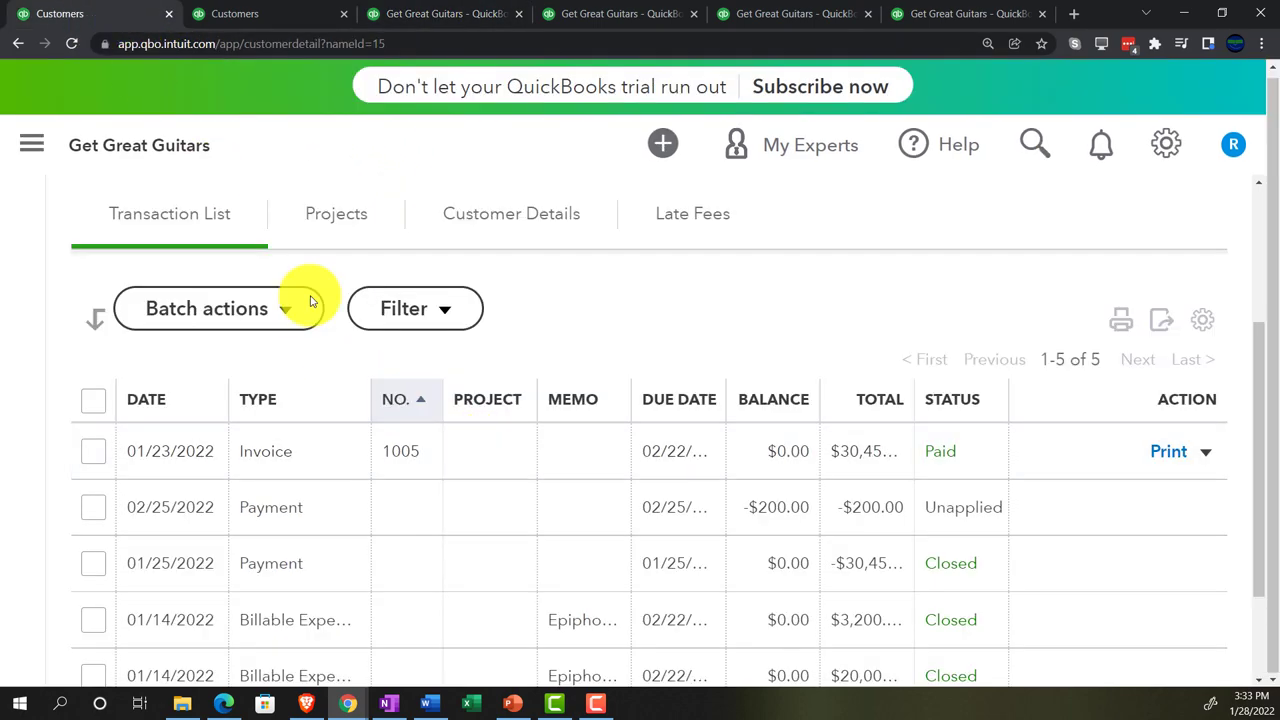
{"action": "left_click", "coordinate": [32, 145]}
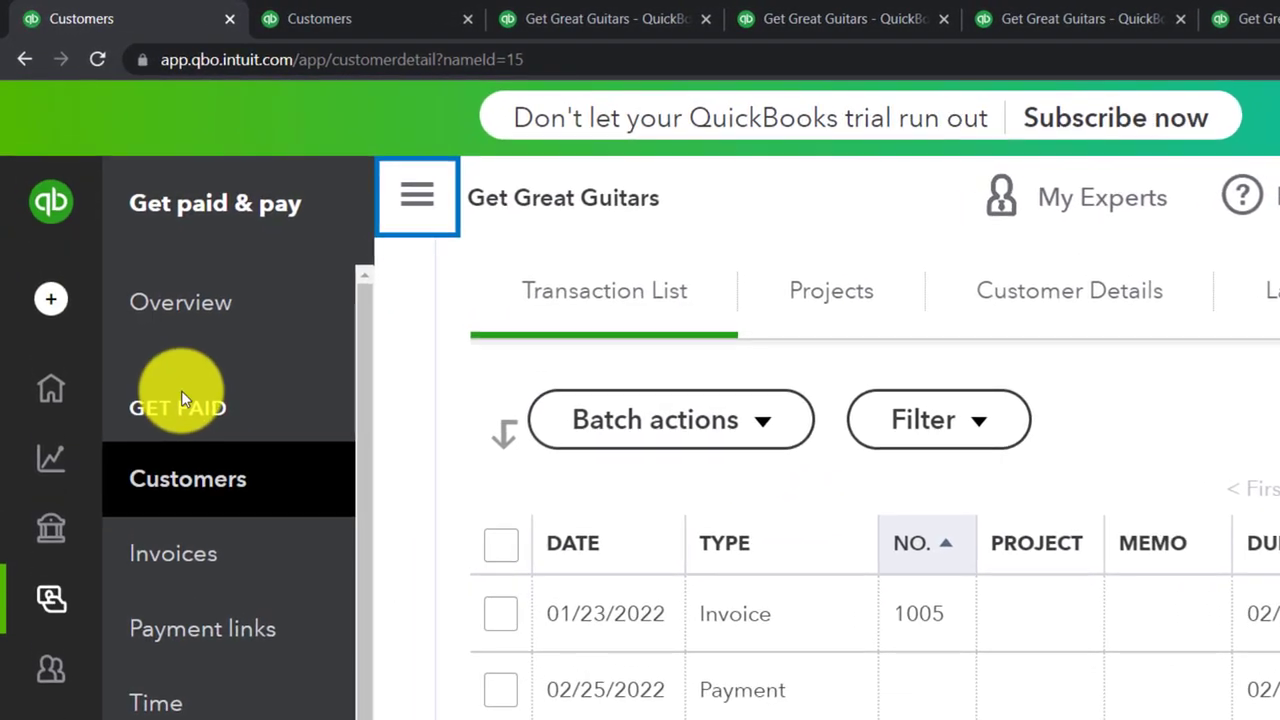
{"action": "left_click", "coordinate": [195, 490]}
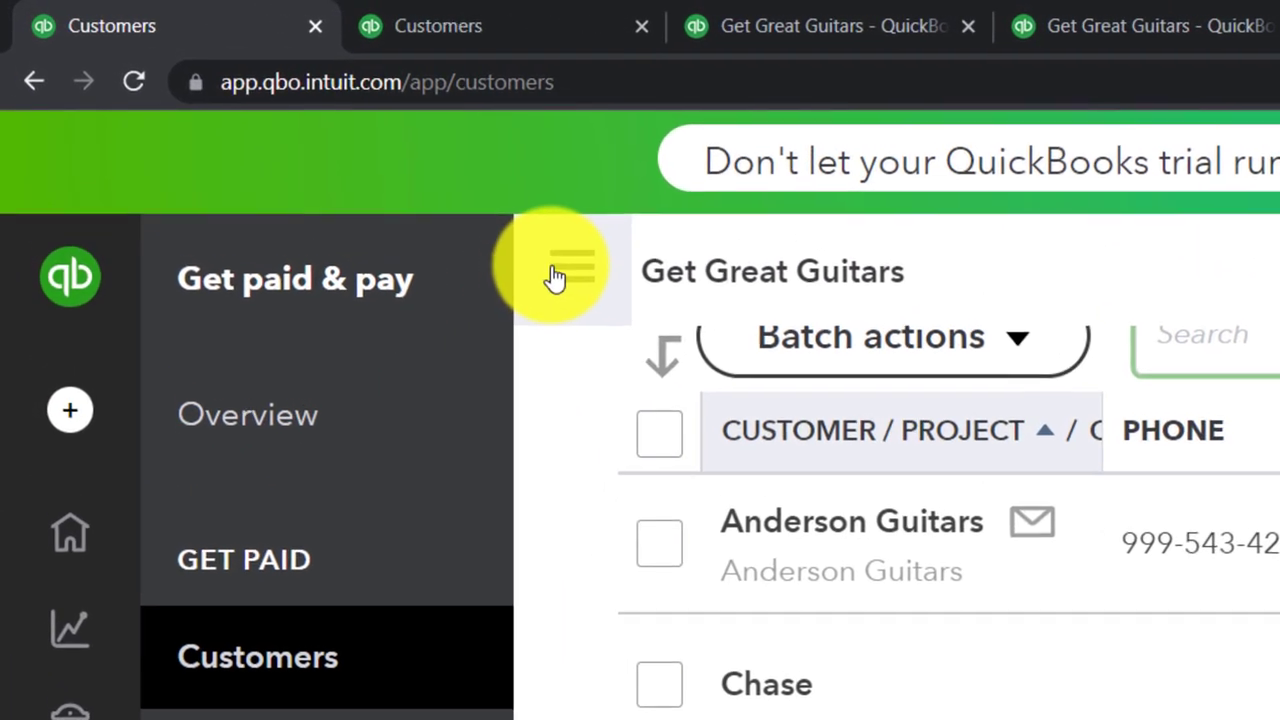
{"action": "left_click", "coordinate": [405, 201]}
{"action": "scroll", "coordinate": [391, 429], "scroll_direction": "down", "scroll_amount": 10}
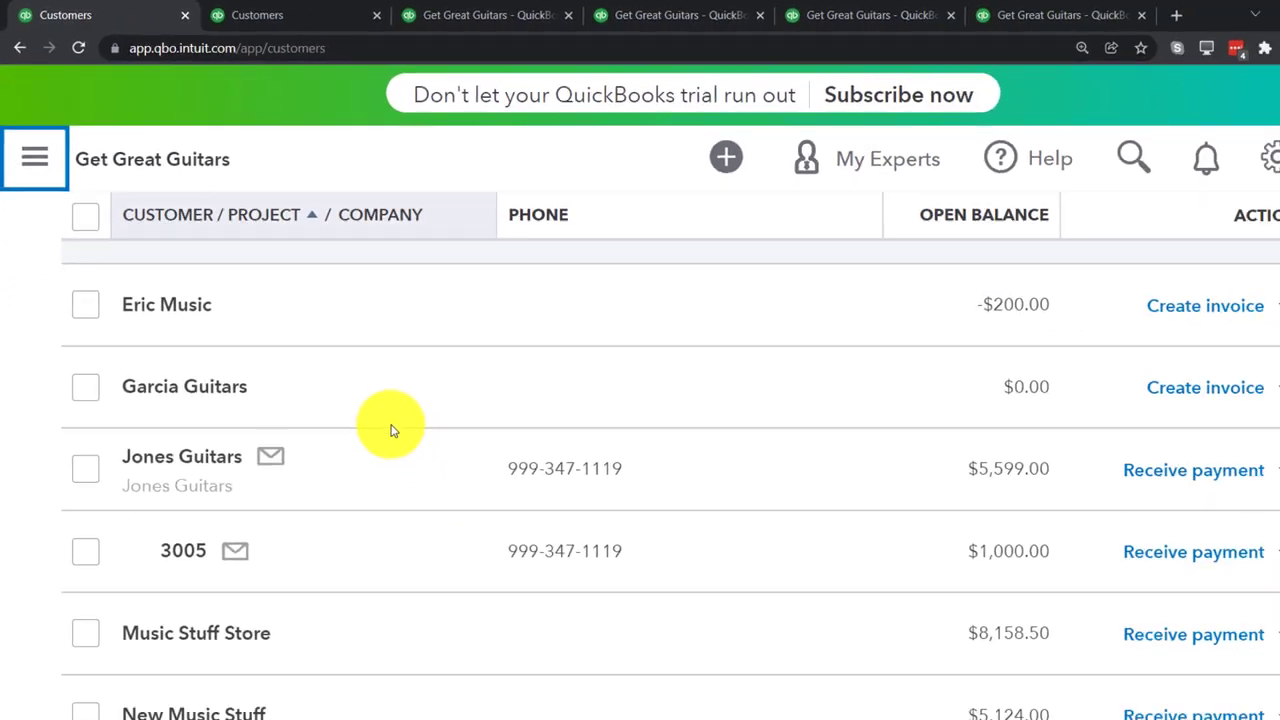
{"action": "scroll", "coordinate": [357, 392], "scroll_direction": "down", "scroll_amount": 5}
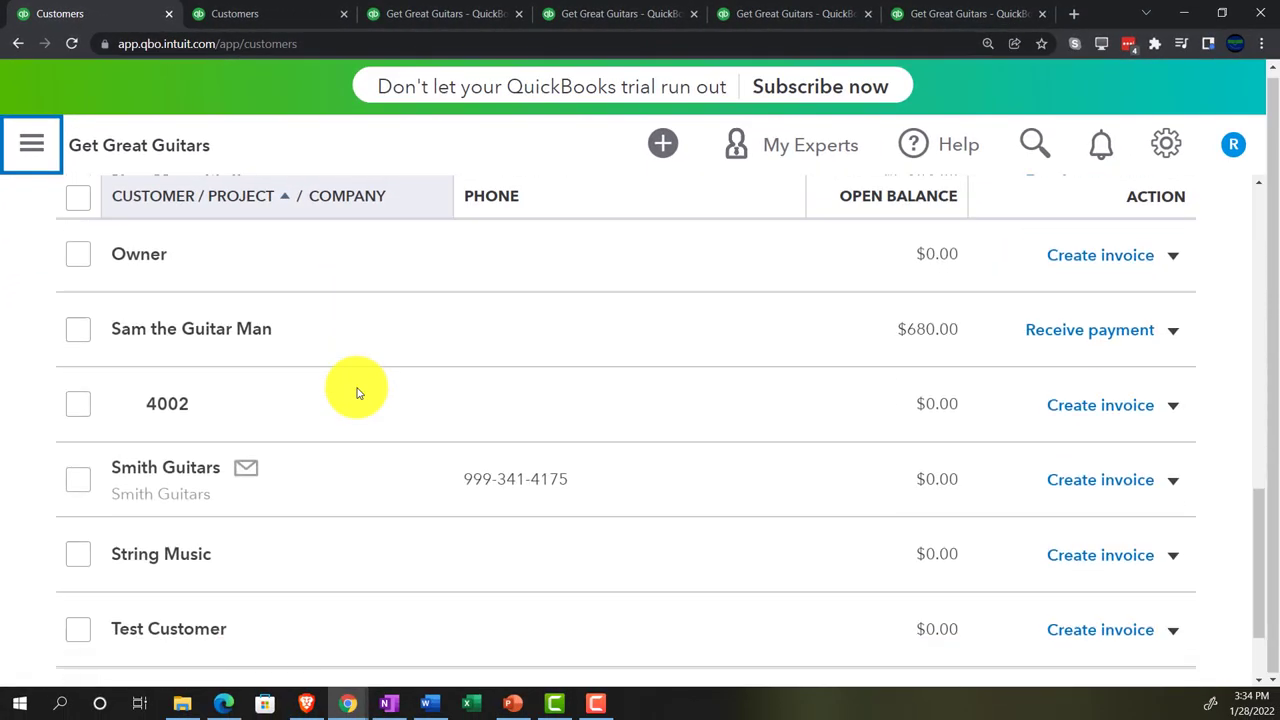
{"action": "left_click", "coordinate": [181, 443]}
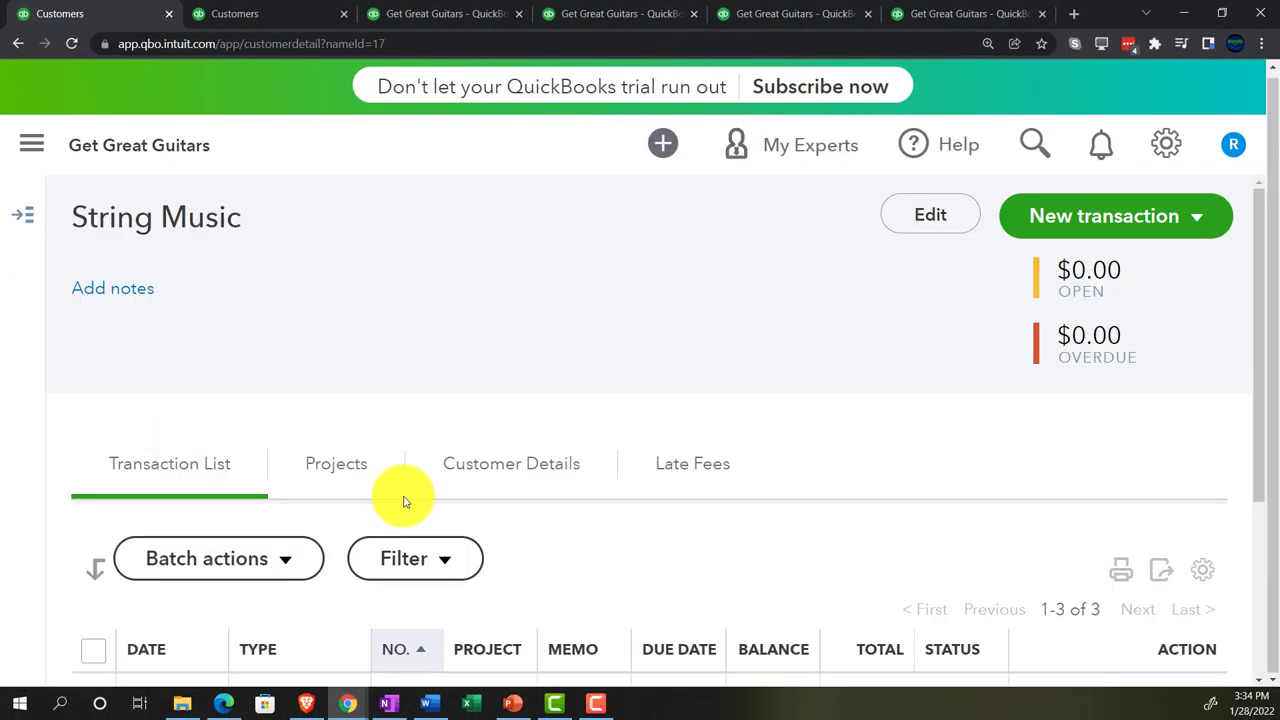
{"action": "scroll", "coordinate": [403, 496], "scroll_direction": "down", "scroll_amount": 2}
{"action": "scroll", "coordinate": [401, 497], "scroll_direction": "down", "scroll_amount": 1}
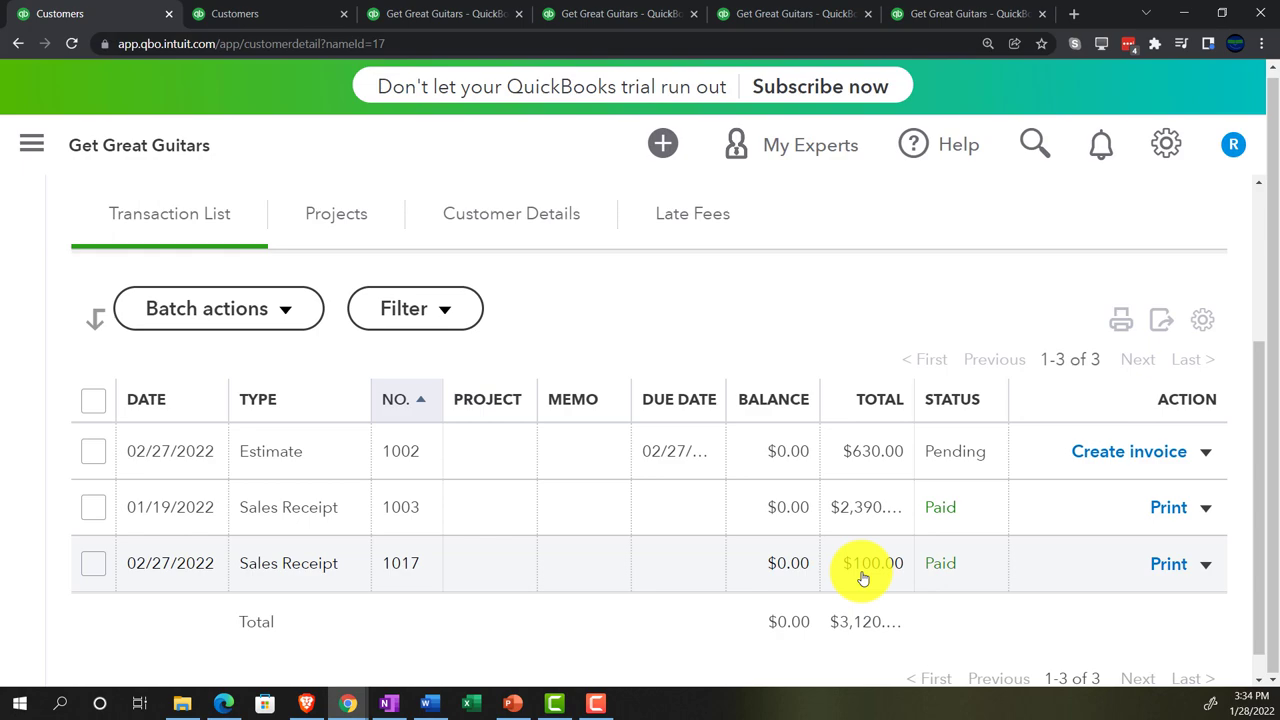
Step: Create a new invoice for the customer String Music
{"action": "left_click", "coordinate": [33, 148]}
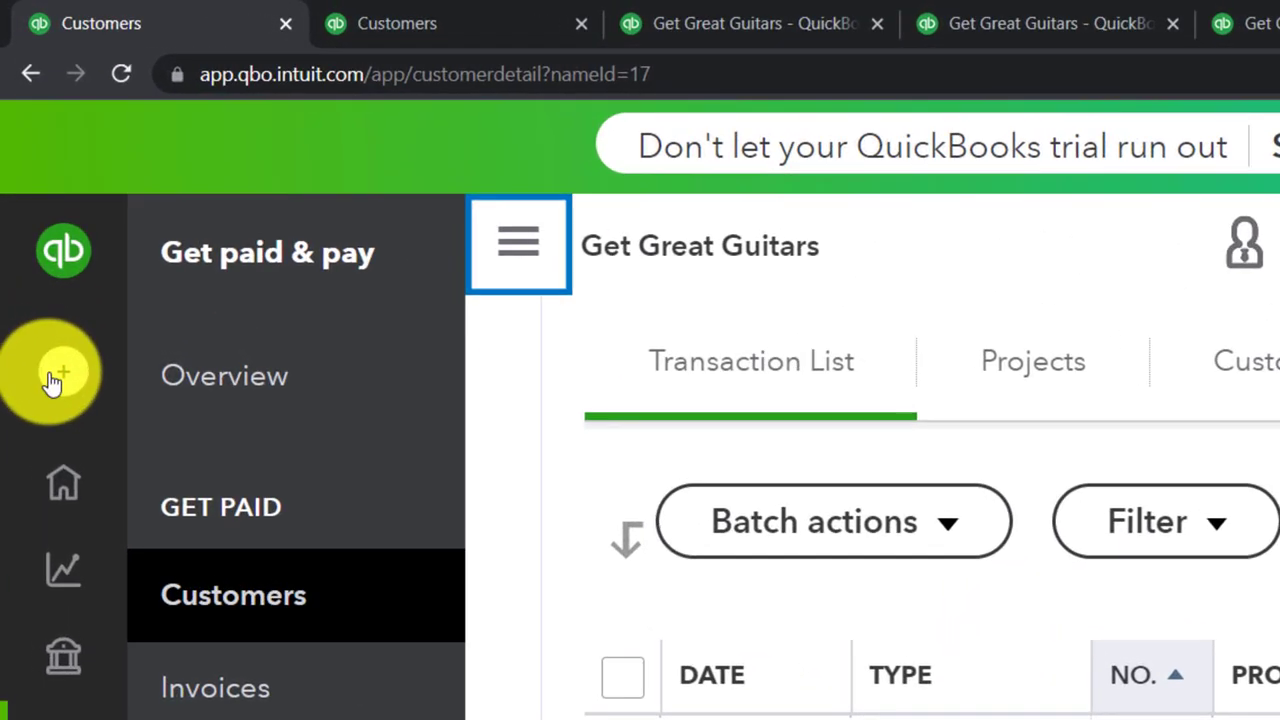
{"action": "left_click", "coordinate": [53, 378]}
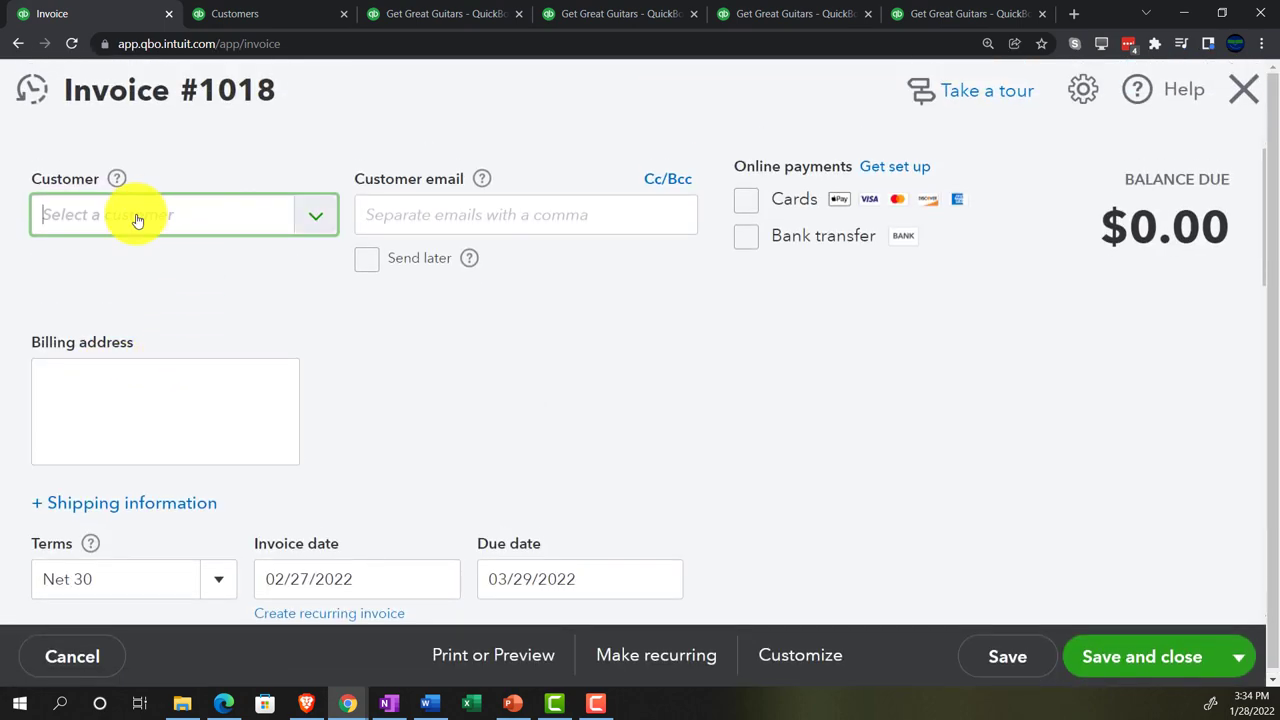
{"action": "left_click", "coordinate": [136, 220]}
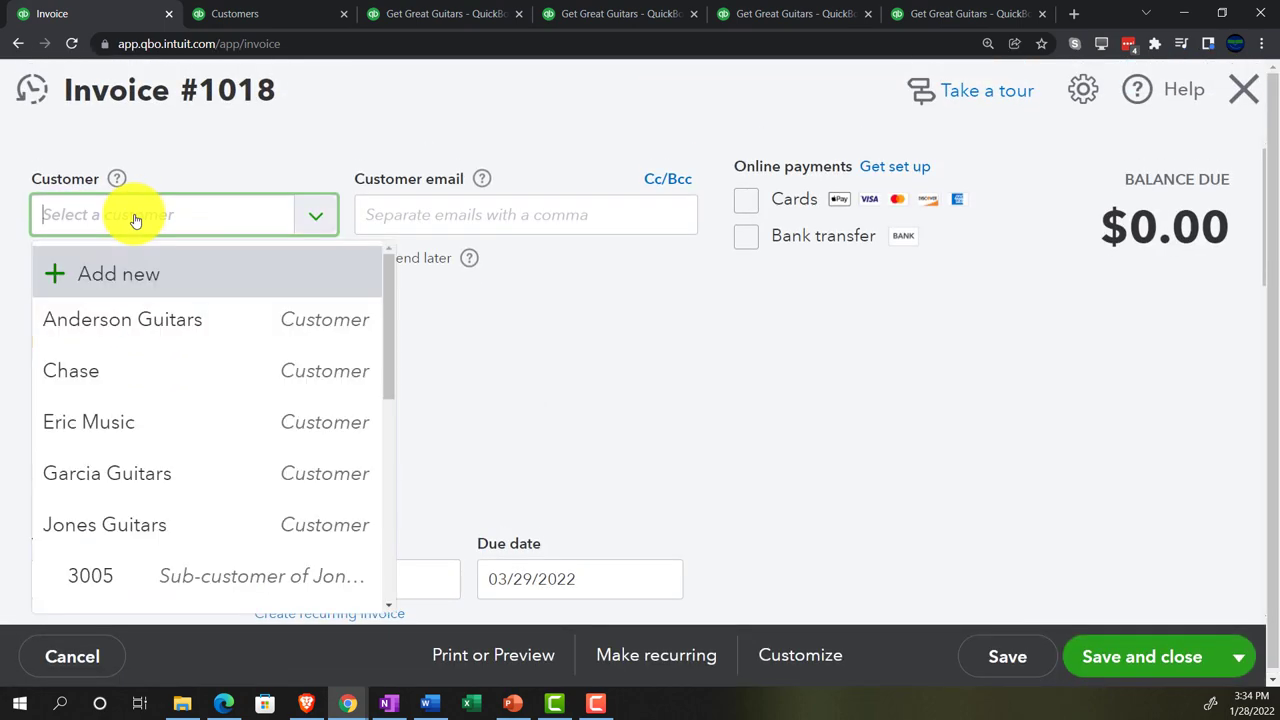
{"action": "type", "text": "strin"}
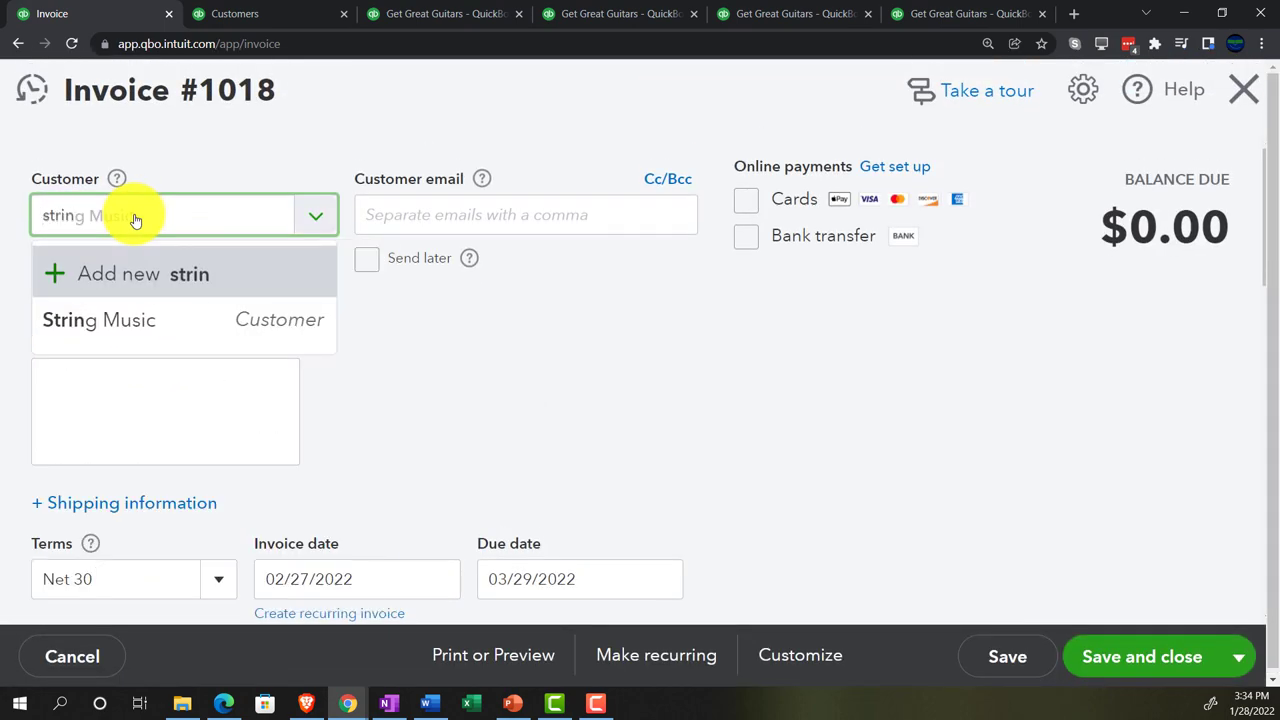
{"action": "key", "text": "Down"}
{"action": "key", "text": "Return"}
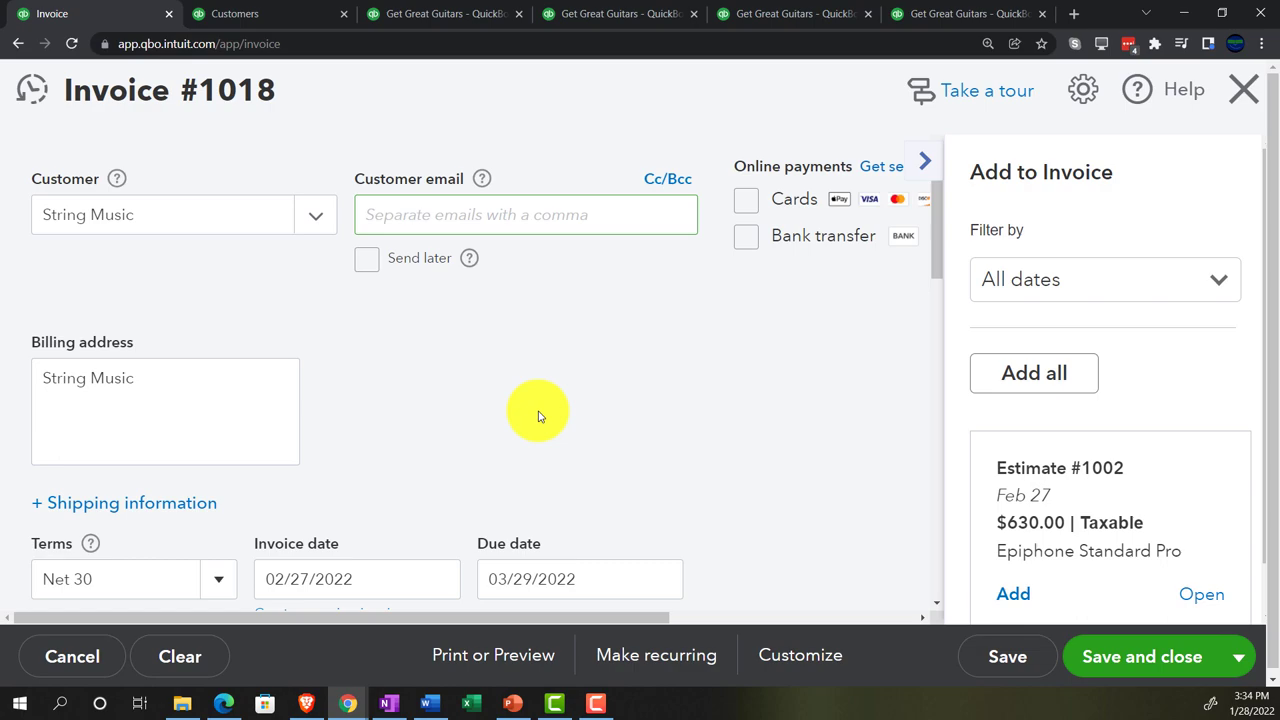
Step: Add Estimate #1002 to the invoice and set the invoice date to 02/28/2022
{"action": "scroll", "coordinate": [538, 416], "scroll_direction": "down", "scroll_amount": 1}
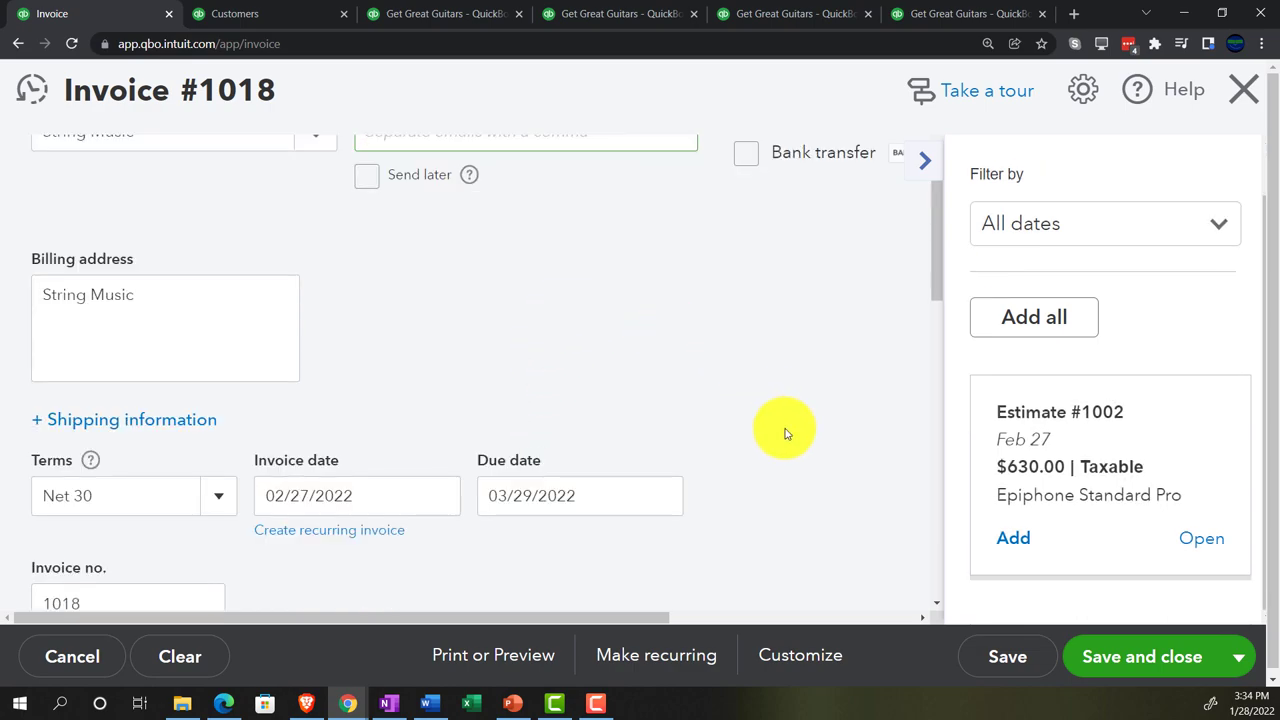
{"action": "left_click", "coordinate": [1013, 540]}
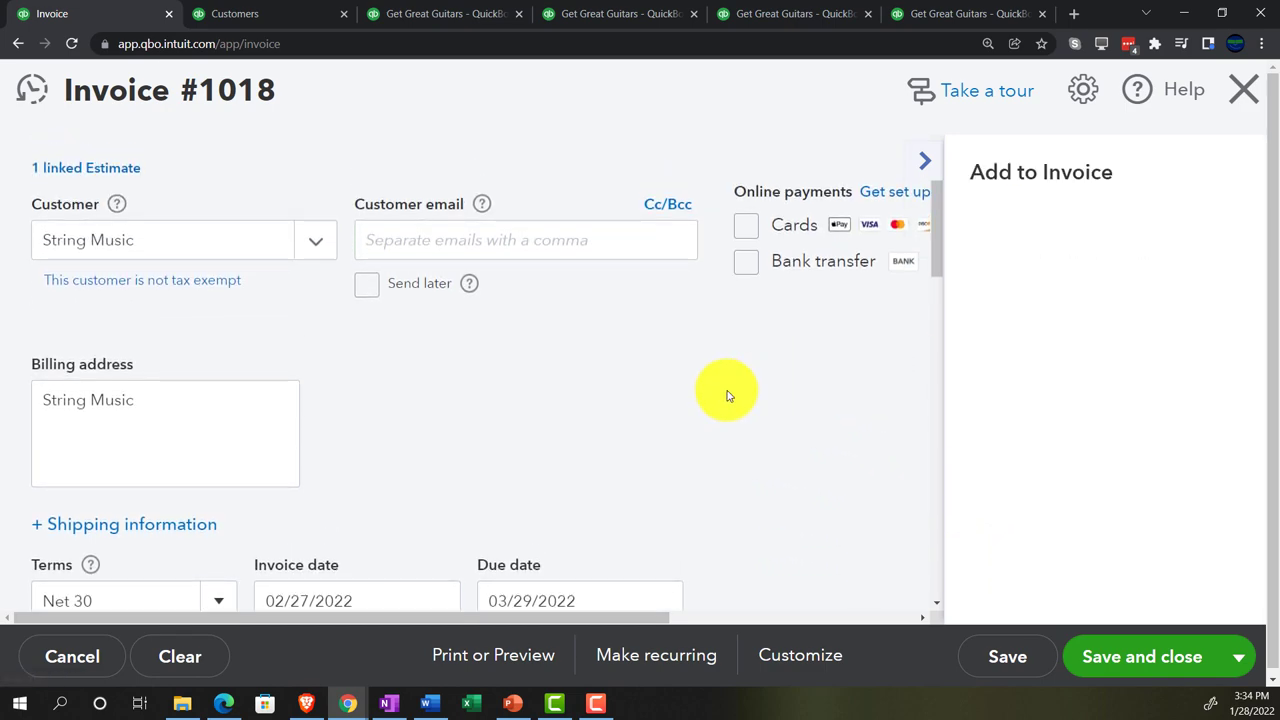
{"action": "scroll", "coordinate": [563, 401], "scroll_direction": "down", "scroll_amount": 1}
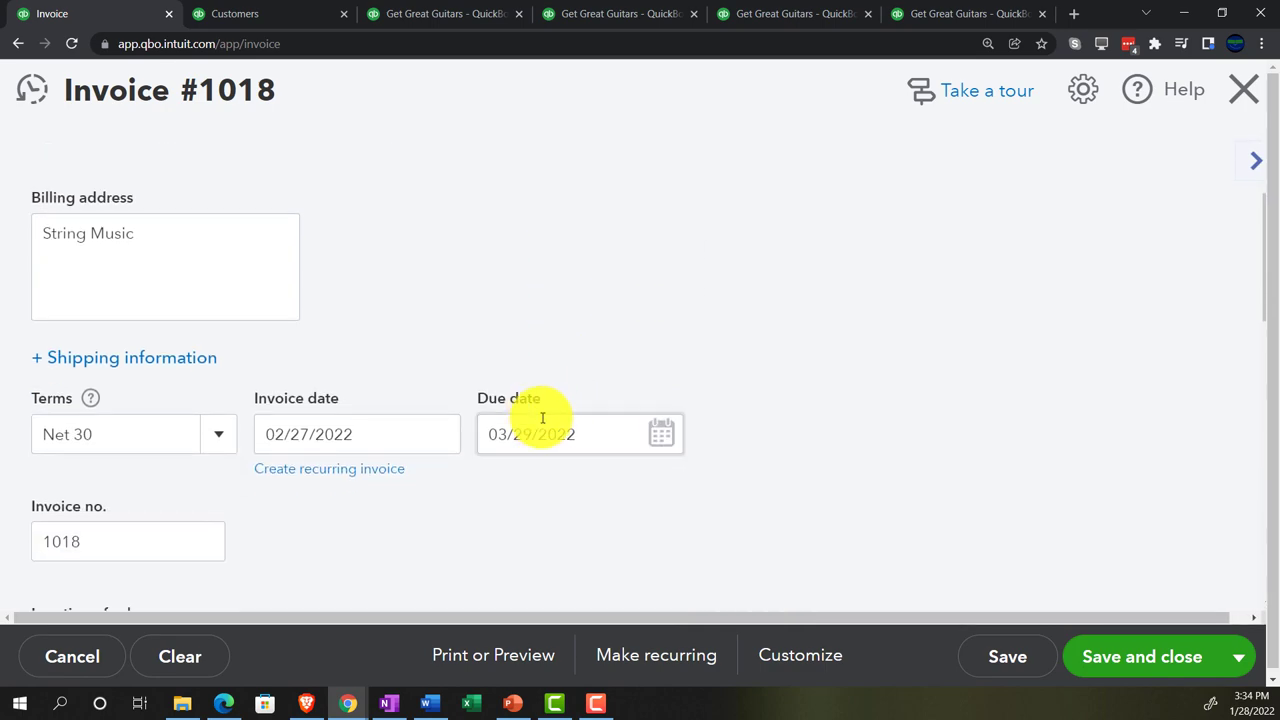
{"action": "left_click", "coordinate": [390, 435]}
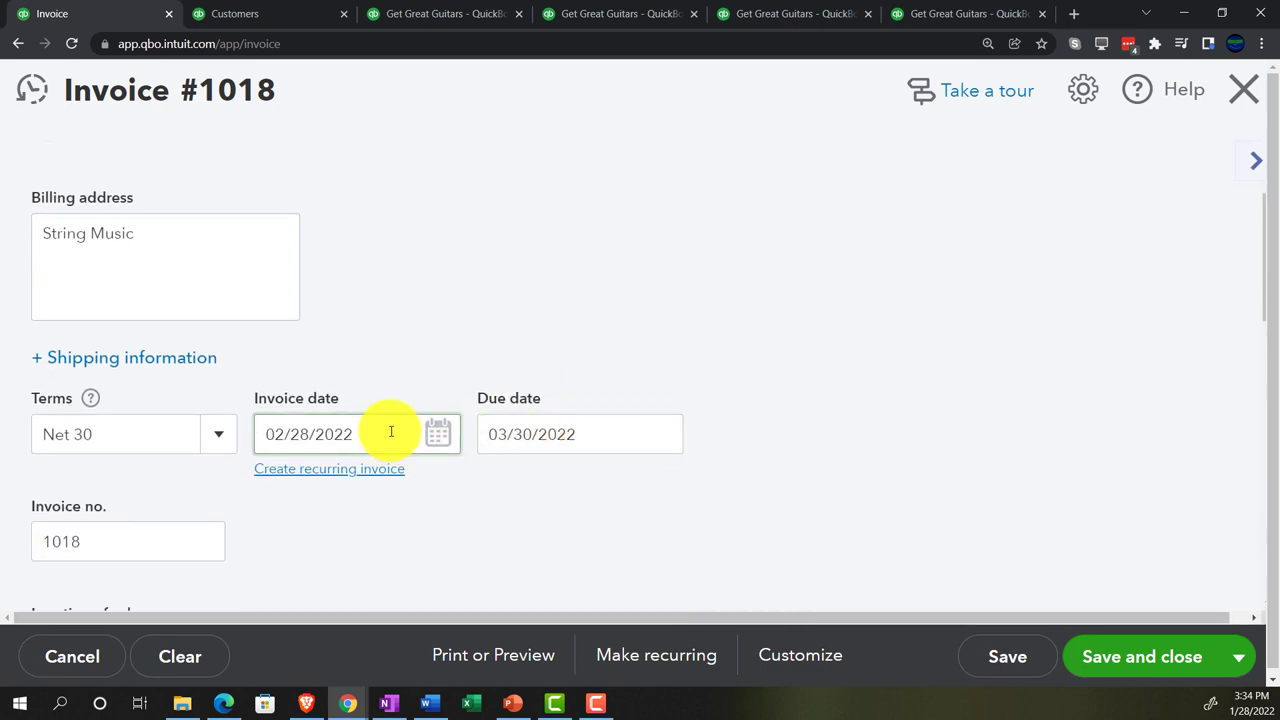
{"action": "key", "text": "Tab"}
Step: Try to override the invoice's sales tax with a 5% rate, giving "Other (or reason not listed)" as the reason
{"action": "scroll", "coordinate": [619, 329], "scroll_direction": "down", "scroll_amount": 3}
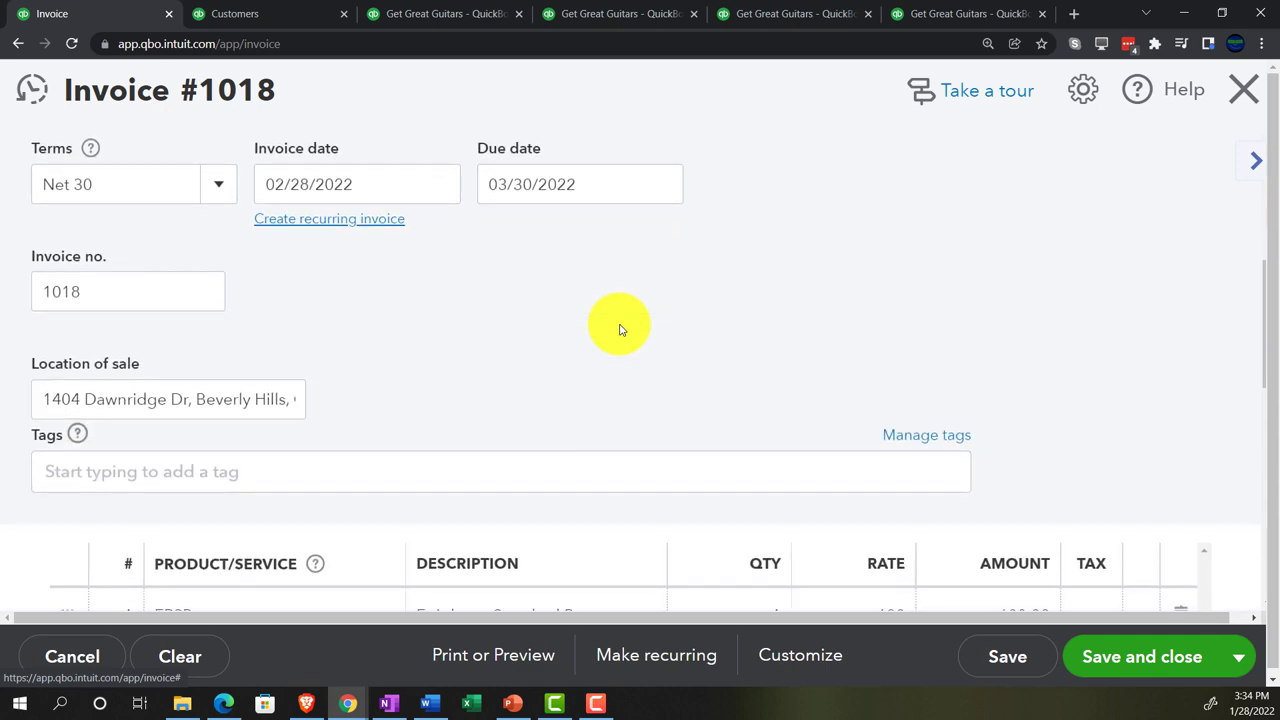
{"action": "scroll", "coordinate": [619, 329], "scroll_direction": "down", "scroll_amount": 3}
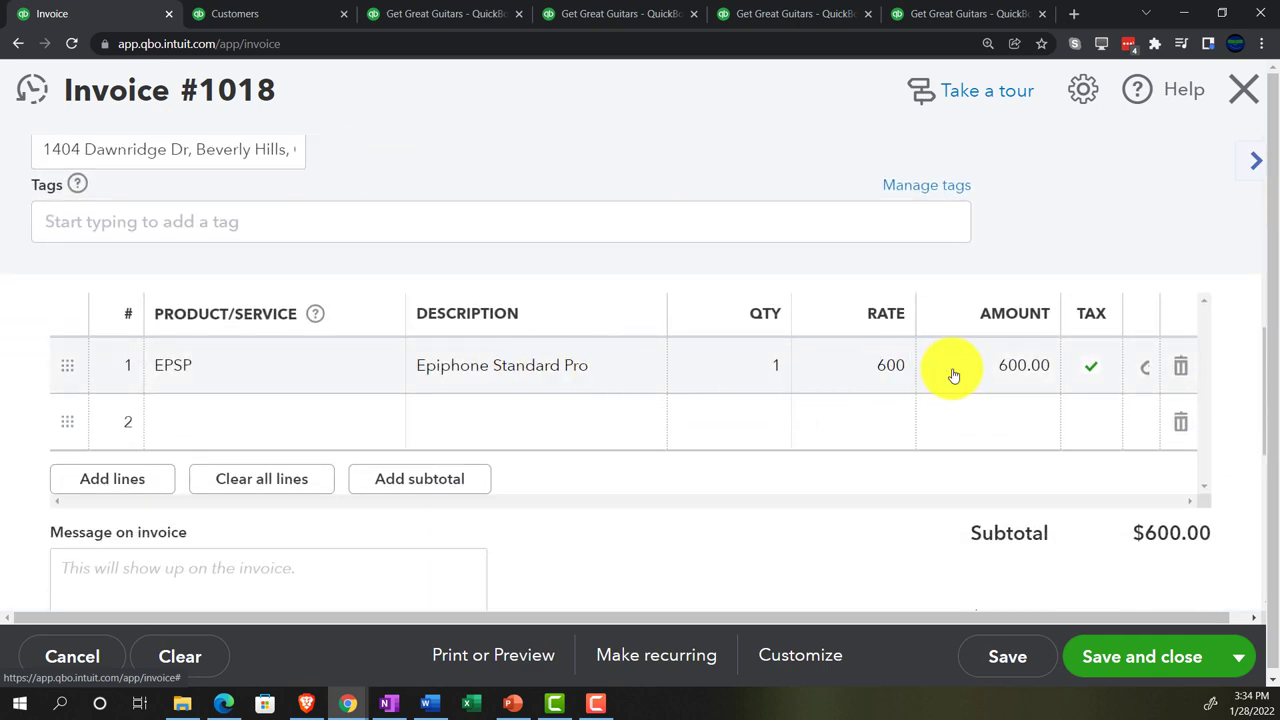
{"action": "scroll", "coordinate": [953, 375], "scroll_direction": "down", "scroll_amount": 3}
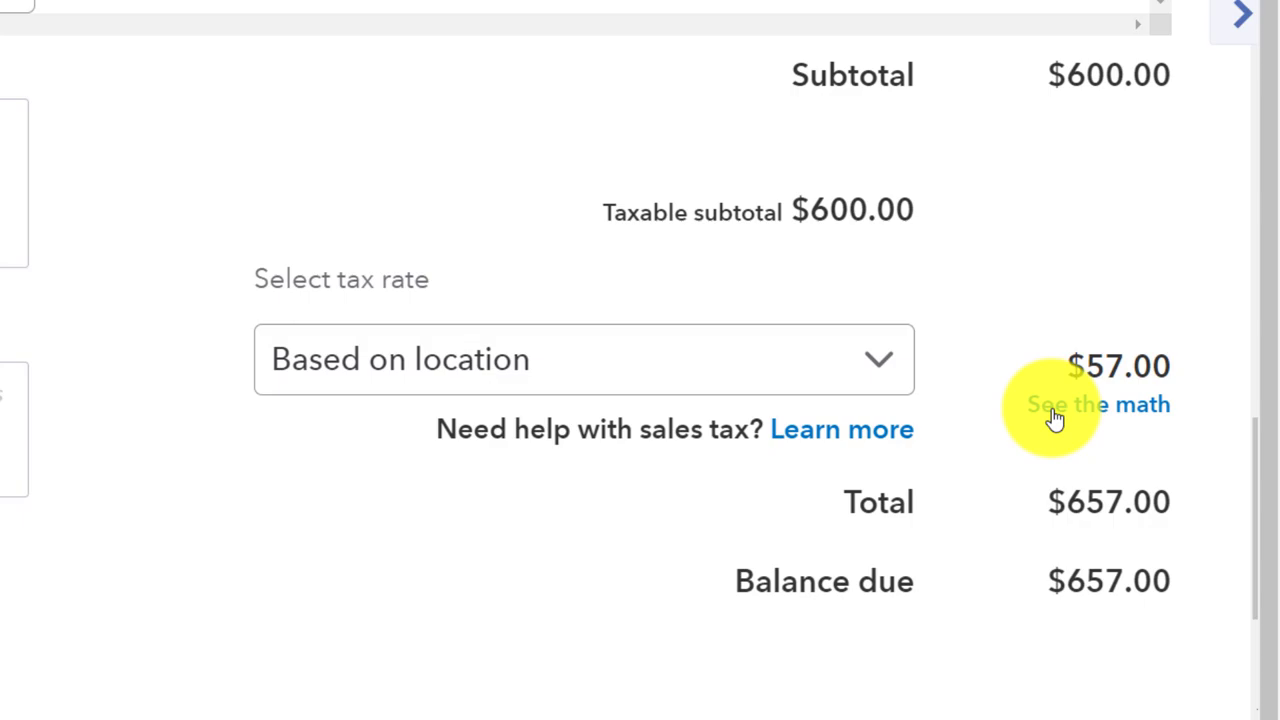
{"action": "left_click", "coordinate": [1056, 408]}
{"action": "scroll", "coordinate": [614, 480], "scroll_direction": "down", "scroll_amount": 5}
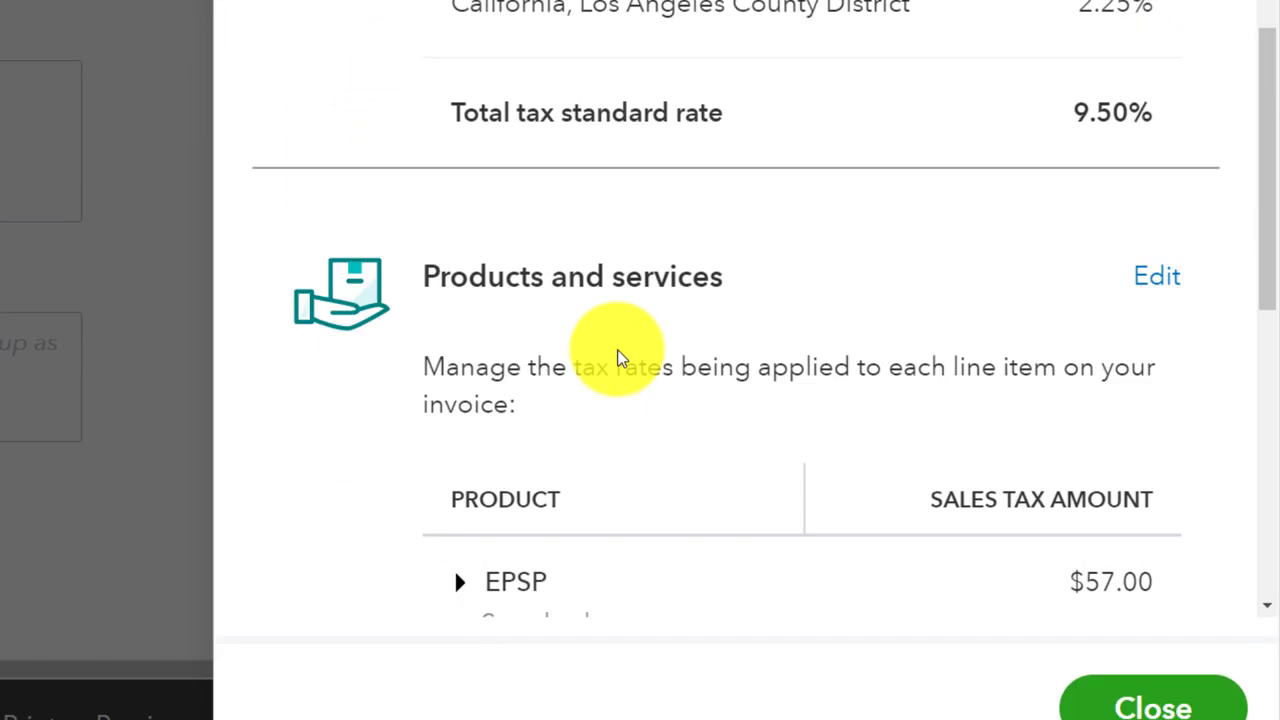
{"action": "scroll", "coordinate": [618, 358], "scroll_direction": "down", "scroll_amount": 5}
{"action": "left_click", "coordinate": [984, 220]}
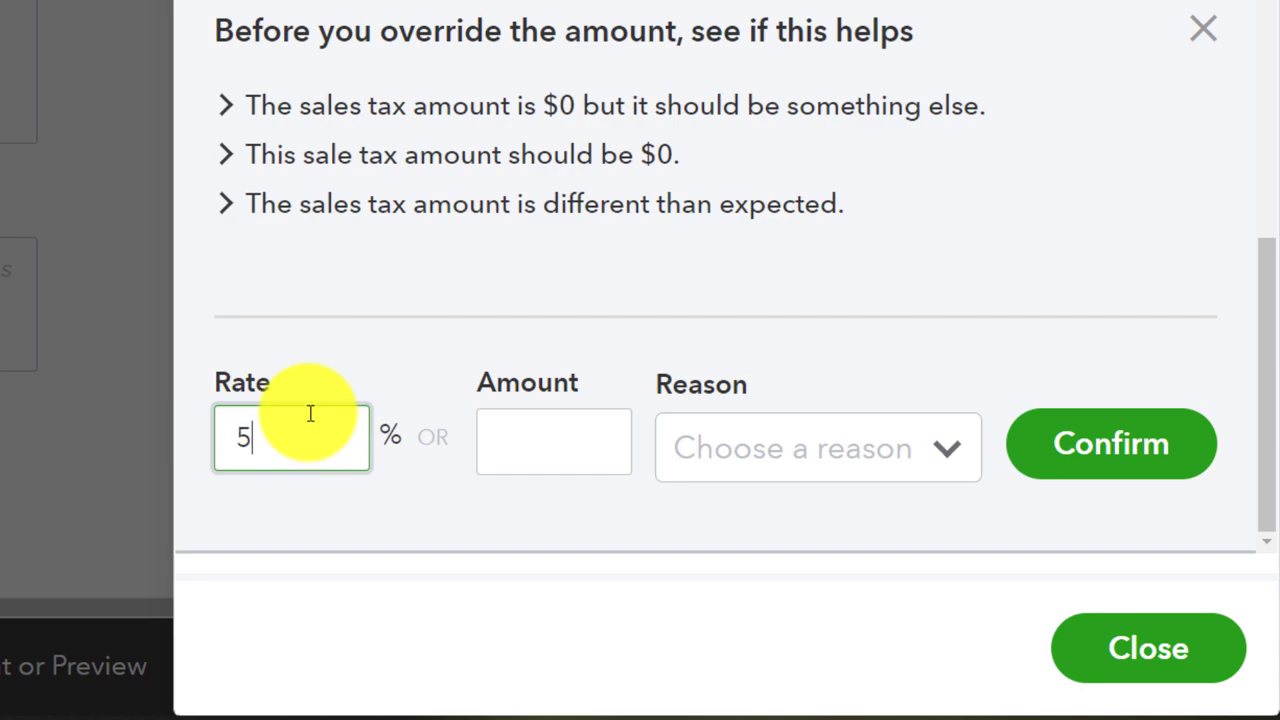
{"action": "type", "text": "5"}
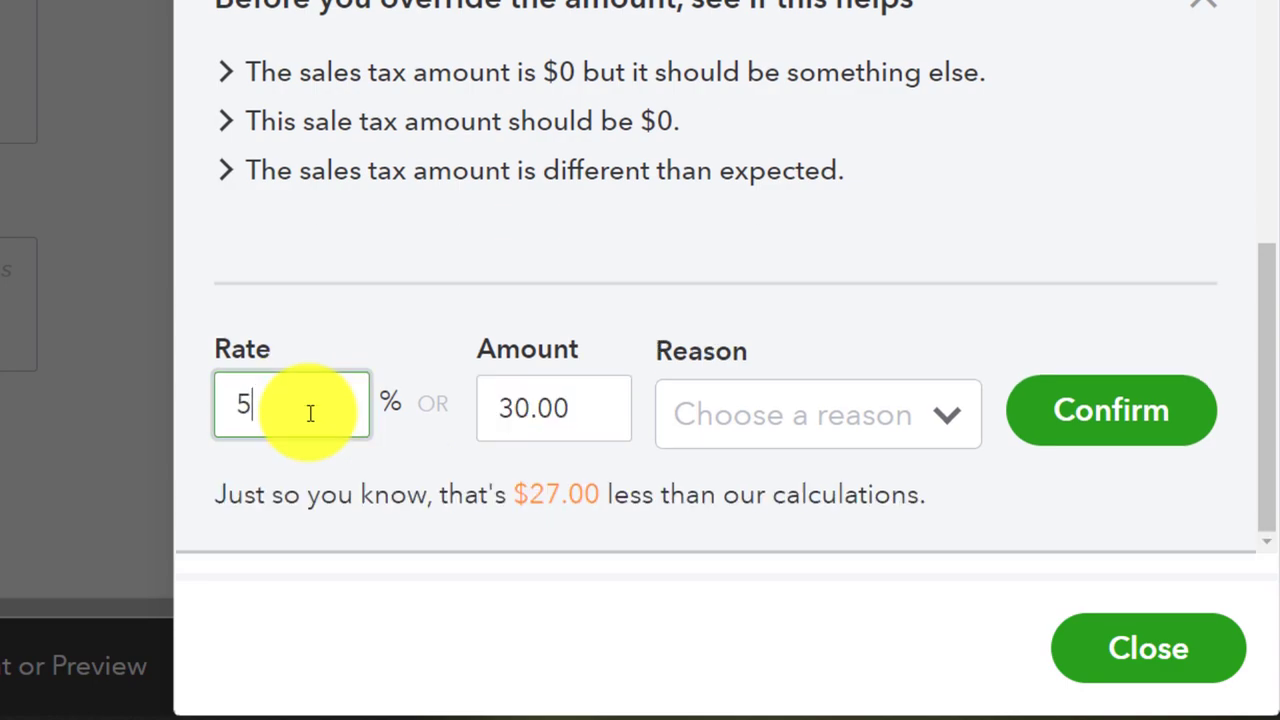
{"action": "left_click", "coordinate": [945, 440]}
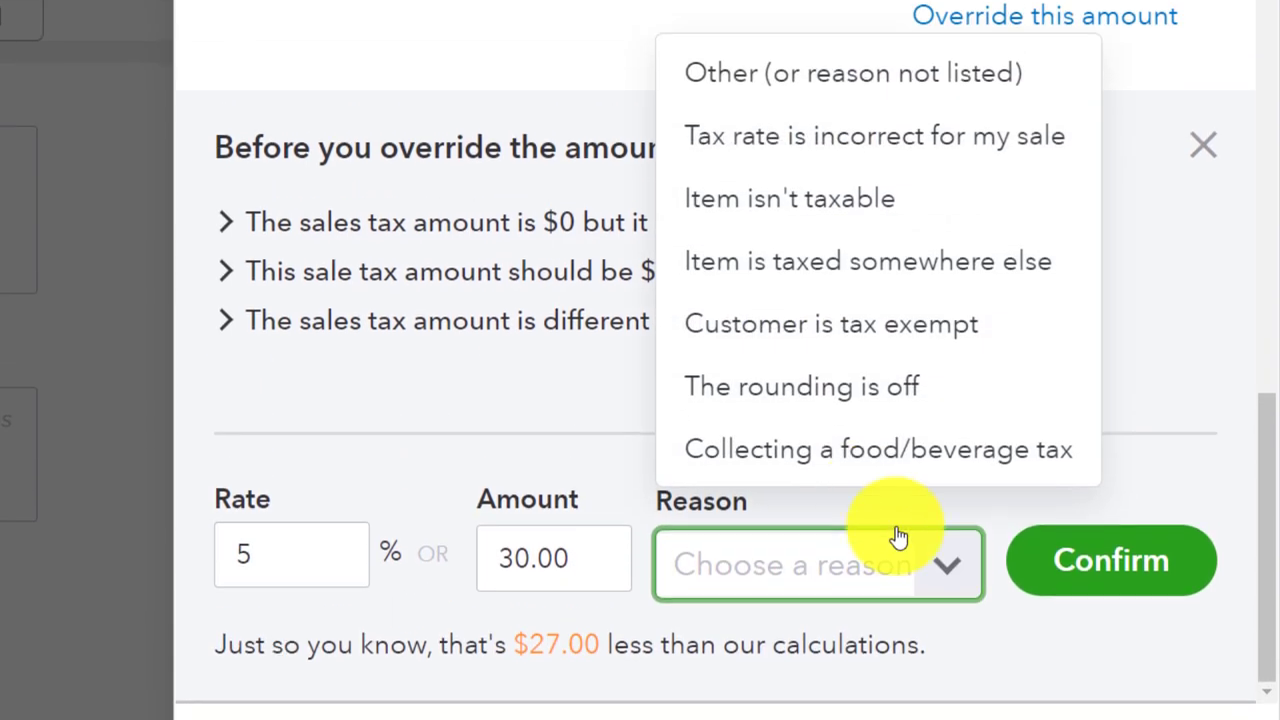
{"action": "left_click", "coordinate": [737, 94]}
{"action": "left_click", "coordinate": [1053, 675]}
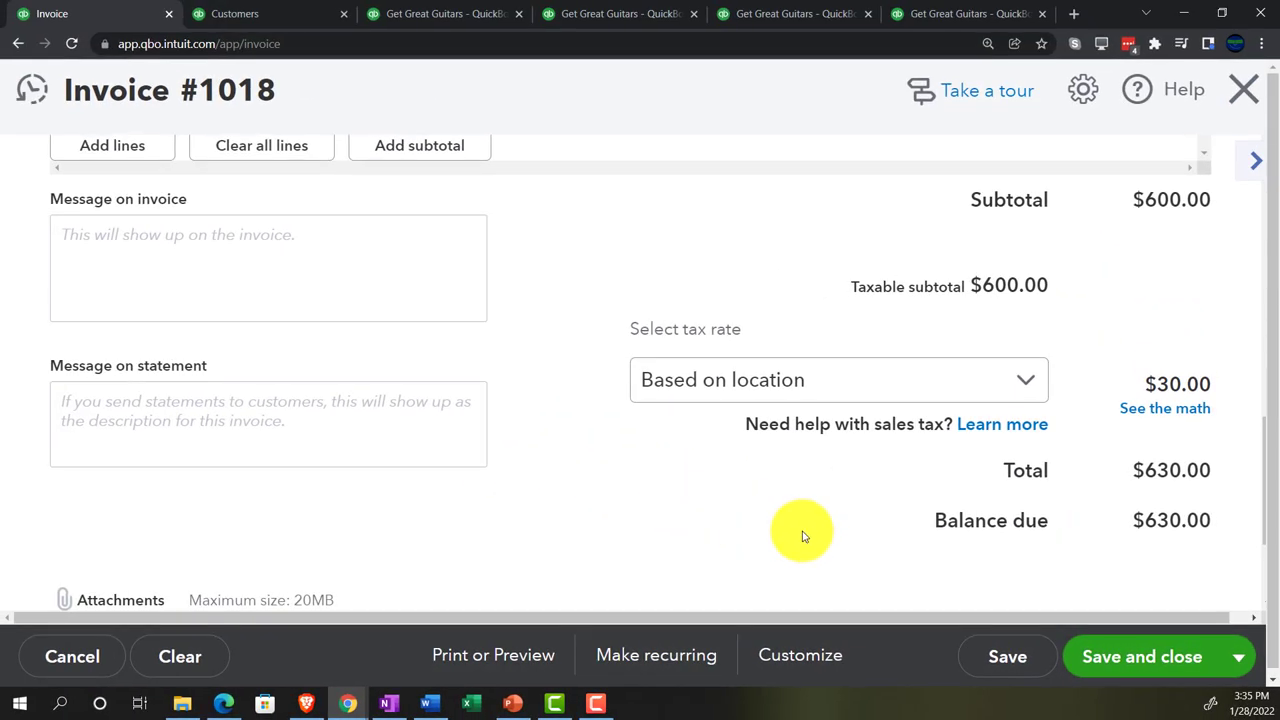
Step: Add a second invoice line for the Customer Deposit item with a rate of -100
{"action": "scroll", "coordinate": [802, 537], "scroll_direction": "up", "scroll_amount": 1}
{"action": "scroll", "coordinate": [802, 537], "scroll_direction": "up", "scroll_amount": 2}
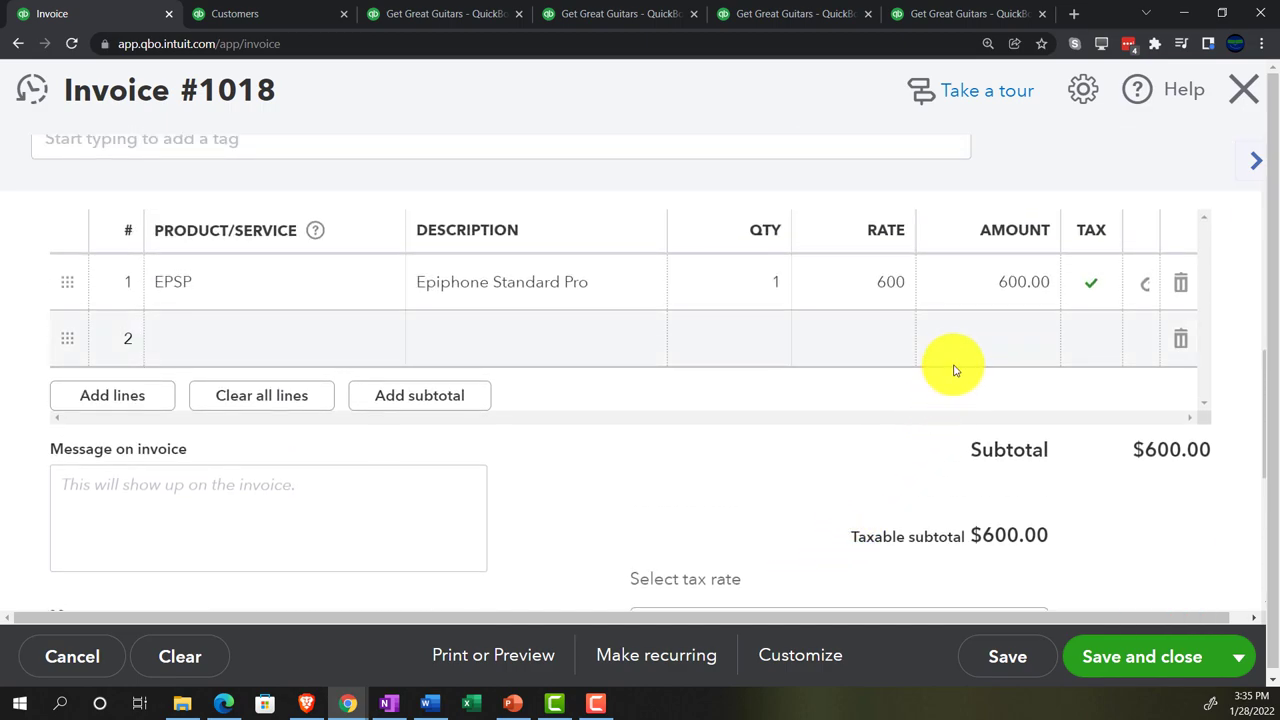
{"action": "left_click", "coordinate": [230, 343]}
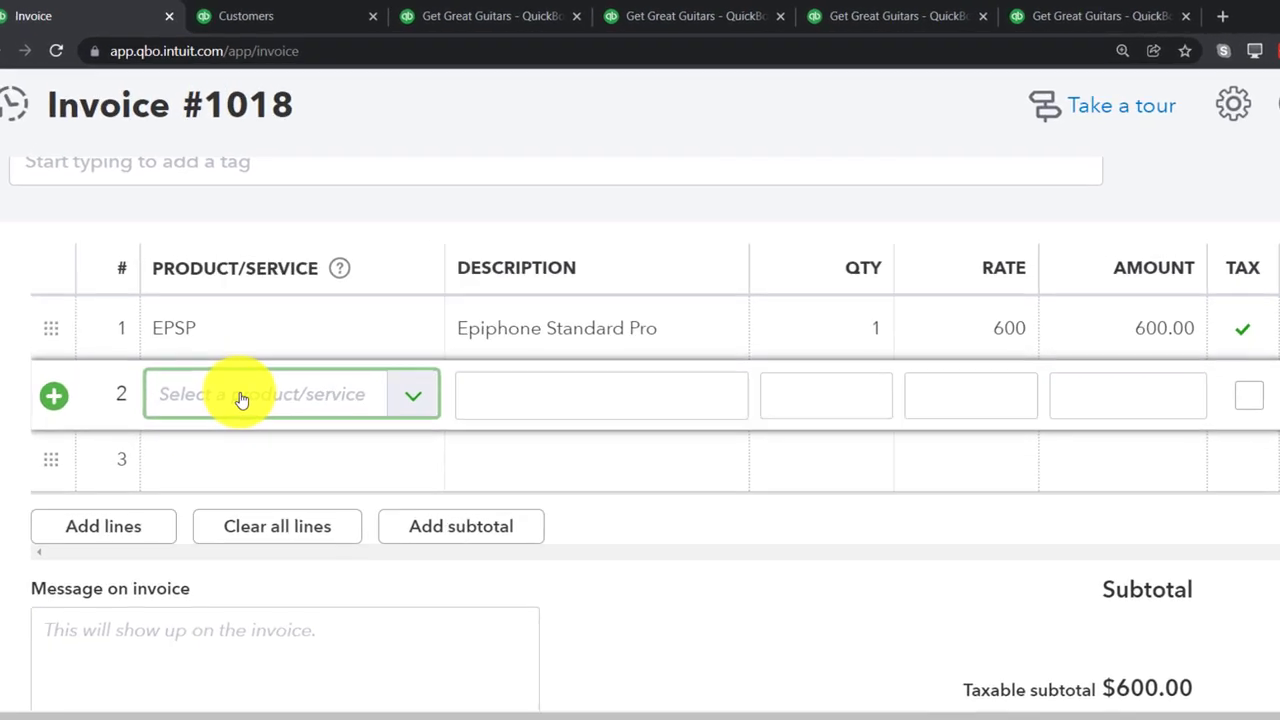
{"action": "type", "text": "cus"}
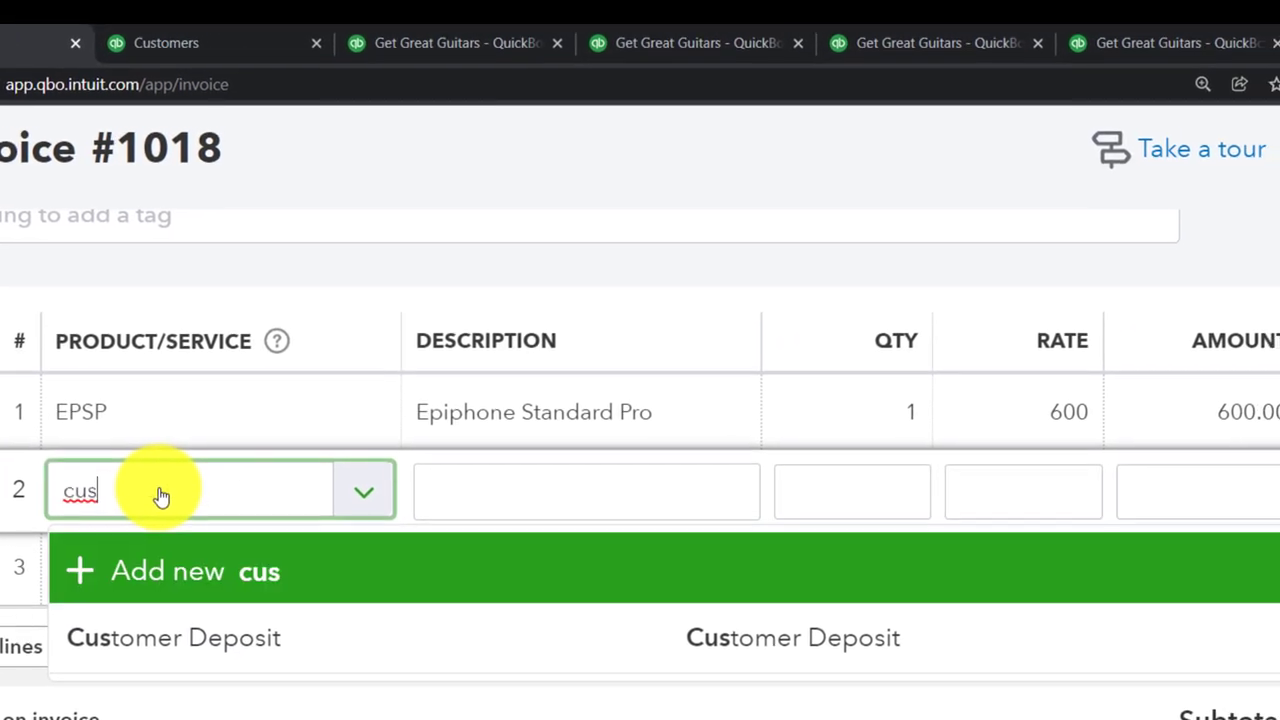
{"action": "key", "text": "Down"}
{"action": "key", "text": "Tab"}
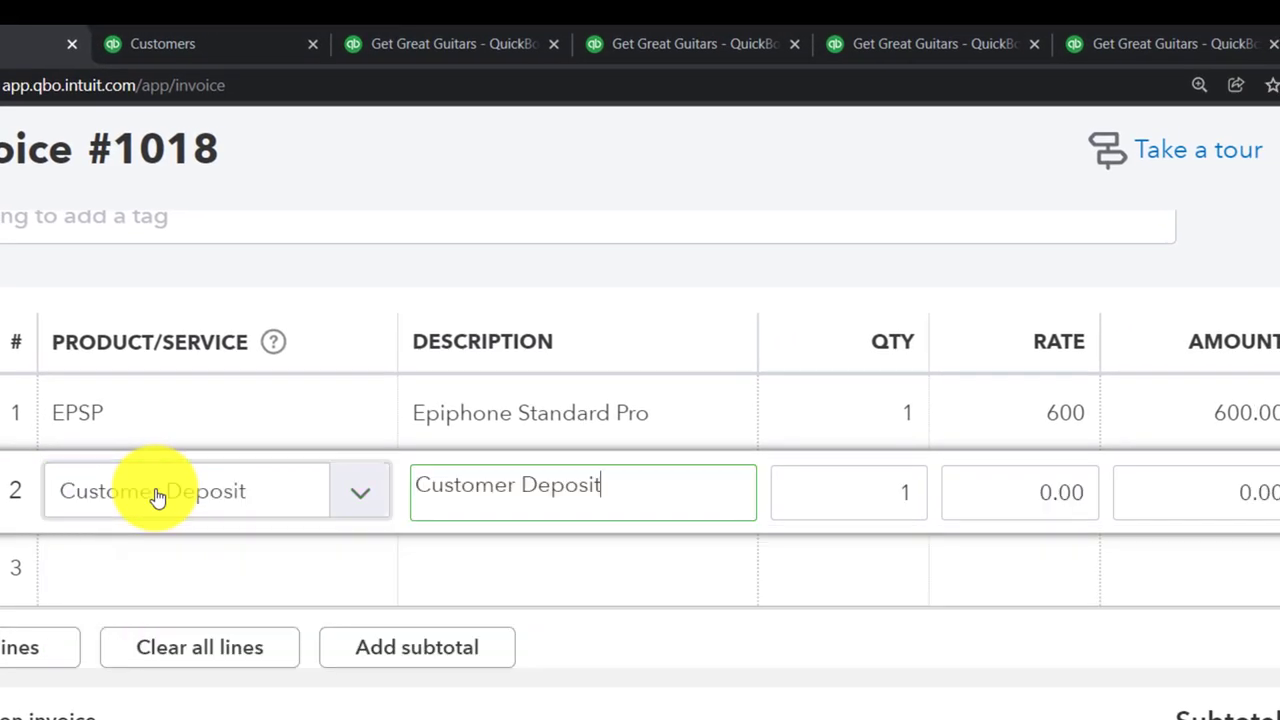
{"action": "key", "text": "Tab"}
{"action": "key", "text": "Tab"}
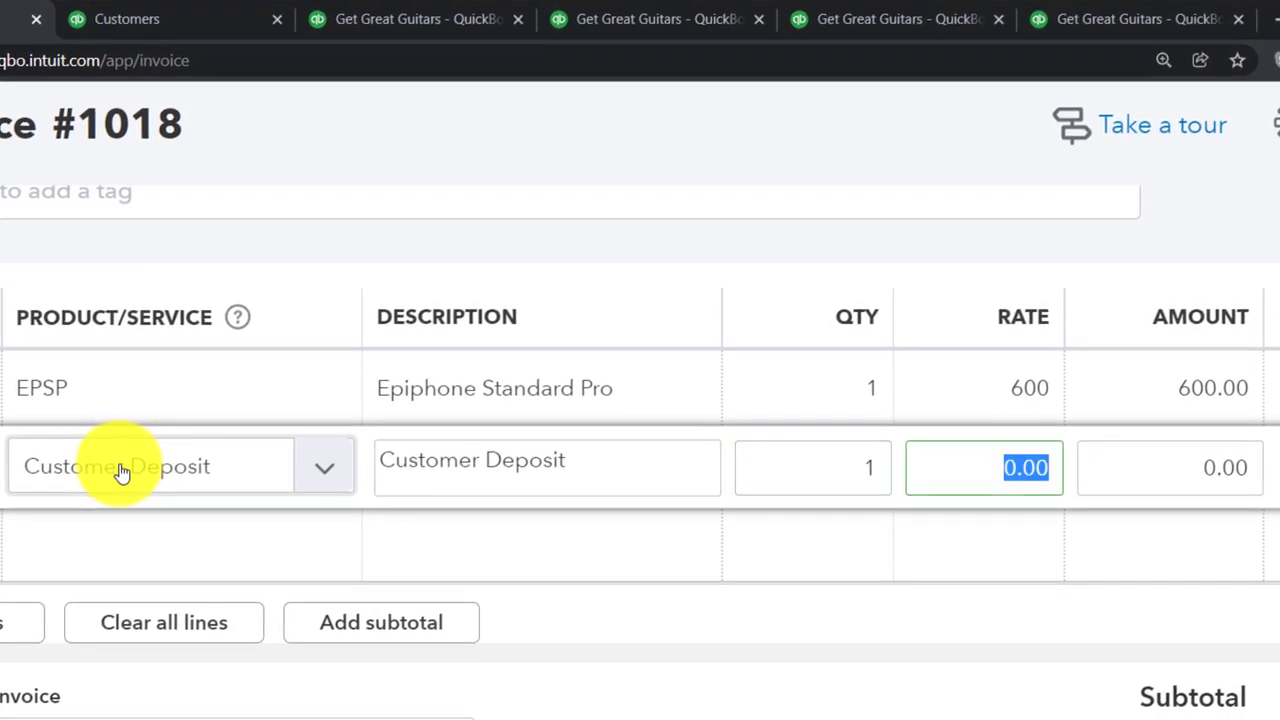
{"action": "type", "text": "-100"}
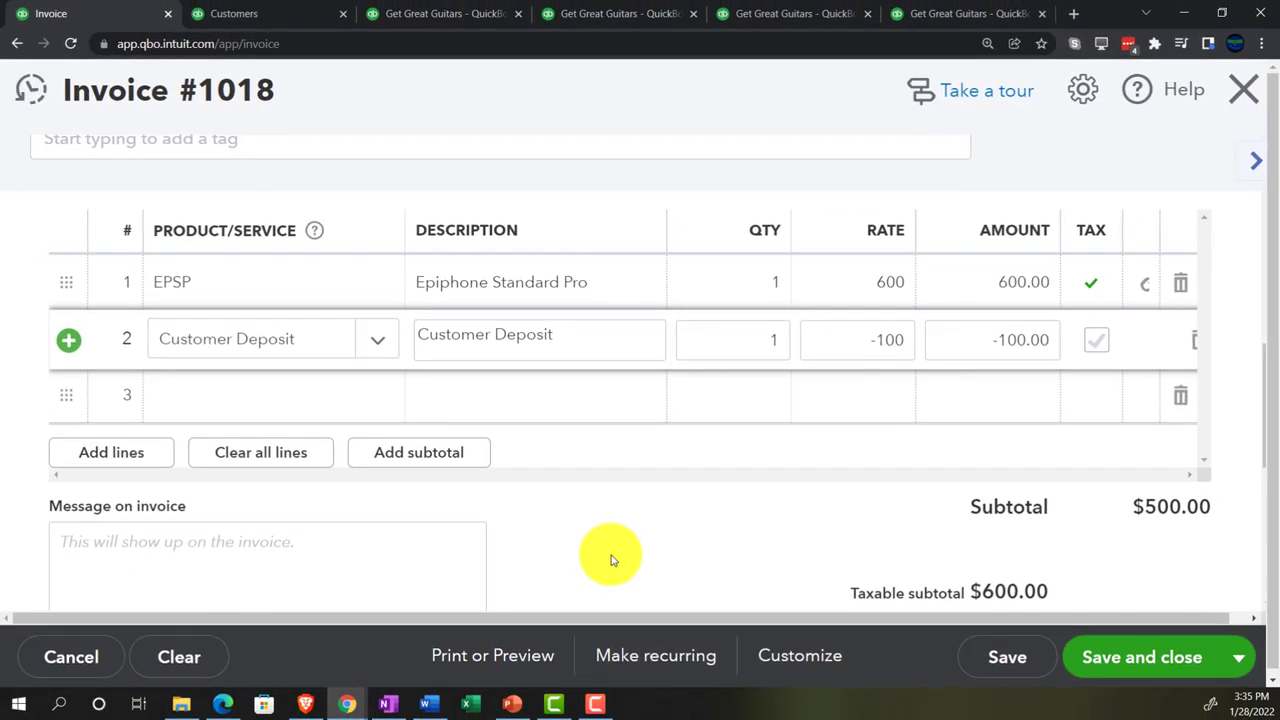
{"action": "left_click", "coordinate": [612, 556]}
Step: Check the invoice's line items, sales tax and balance due, and save and close the invoice
{"action": "key", "text": "ctrl+minus"}
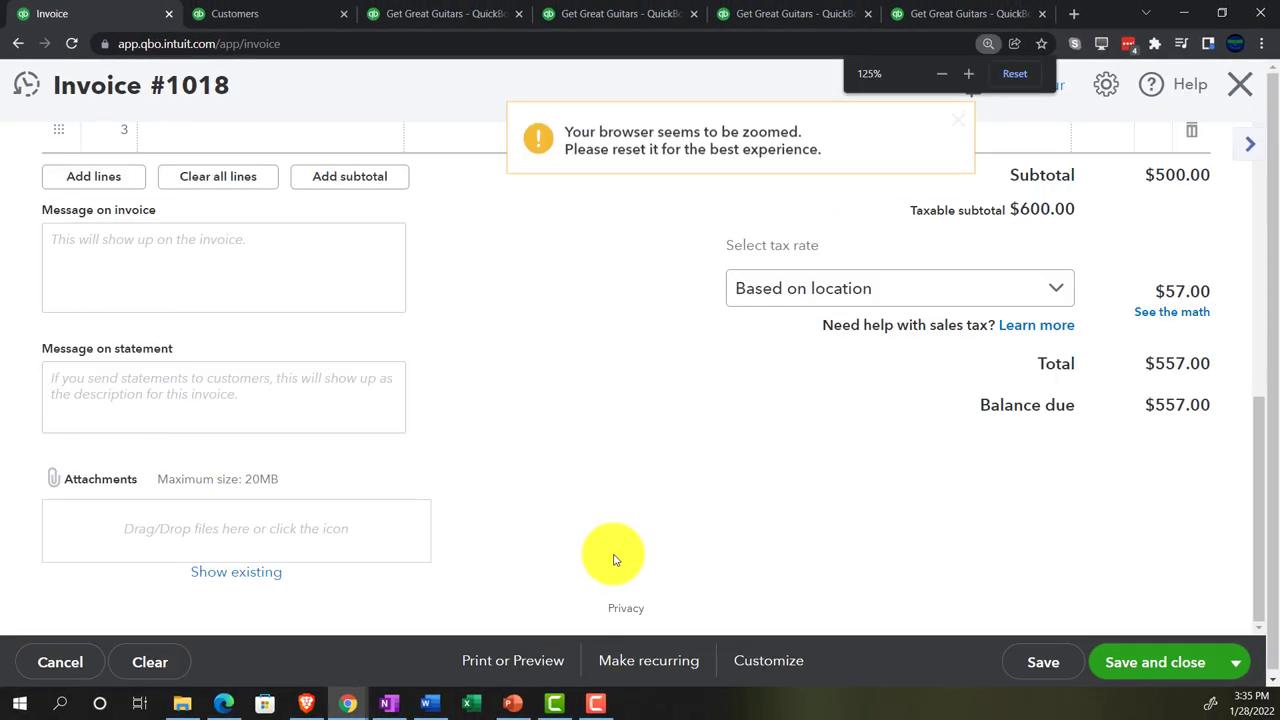
{"action": "scroll", "coordinate": [611, 557], "scroll_direction": "up", "scroll_amount": 3}
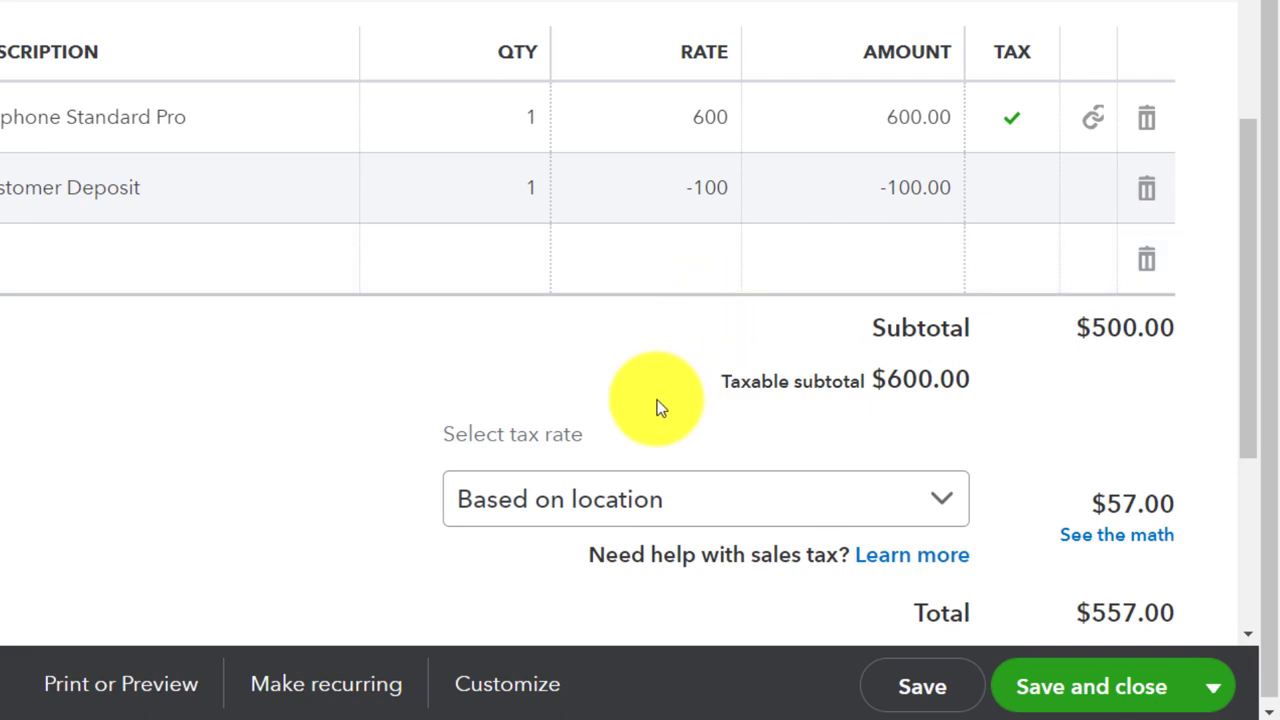
{"action": "scroll", "coordinate": [658, 405], "scroll_direction": "down", "scroll_amount": 2}
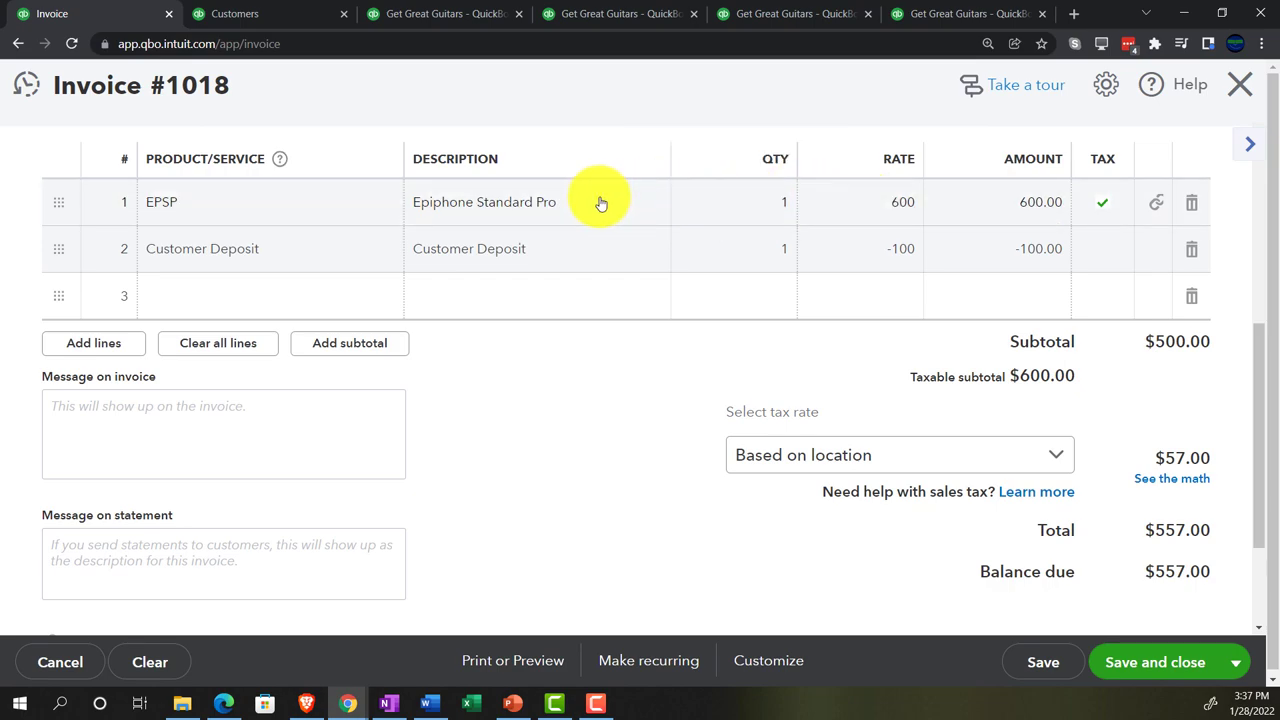
{"action": "left_click", "coordinate": [1147, 664]}
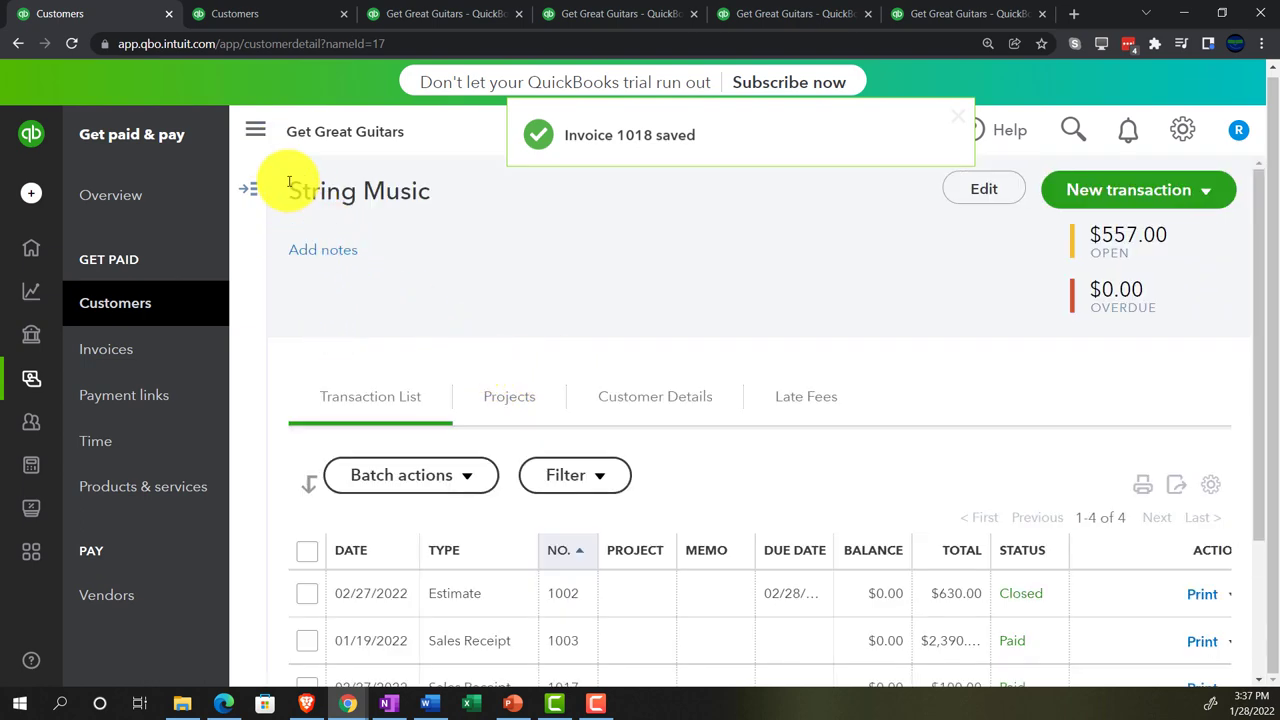
Step: Examine String Music's transaction list, including its estimate, sales receipts and new invoice
{"action": "scroll", "coordinate": [320, 326], "scroll_direction": "down", "scroll_amount": 1}
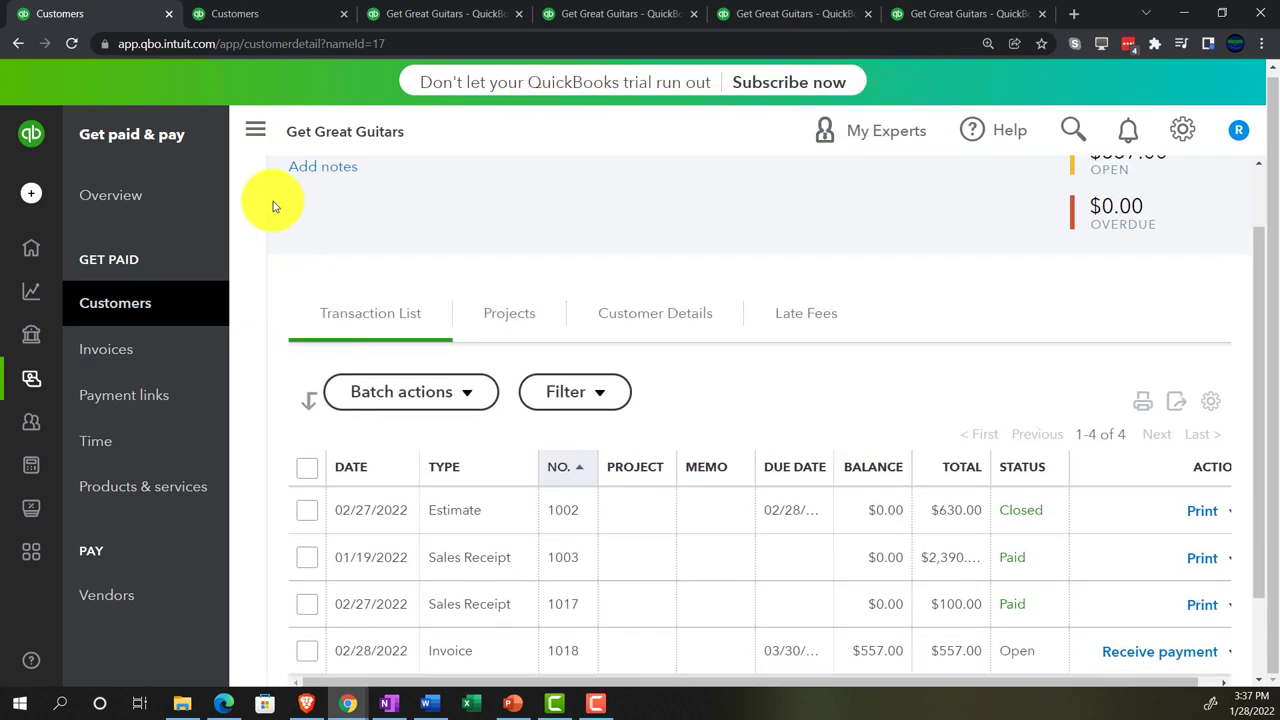
{"action": "scroll", "coordinate": [297, 350], "scroll_direction": "up", "scroll_amount": 1}
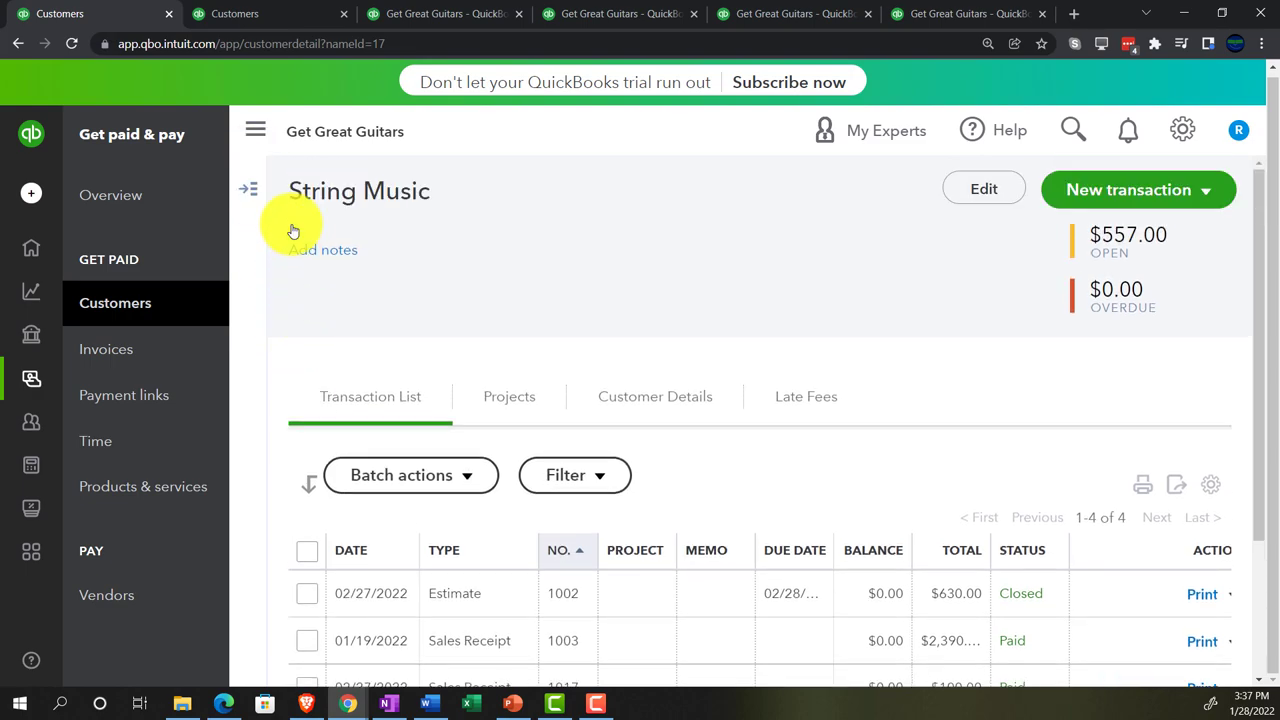
{"action": "left_click", "coordinate": [255, 130]}
{"action": "scroll", "coordinate": [163, 414], "scroll_direction": "down", "scroll_amount": 2}
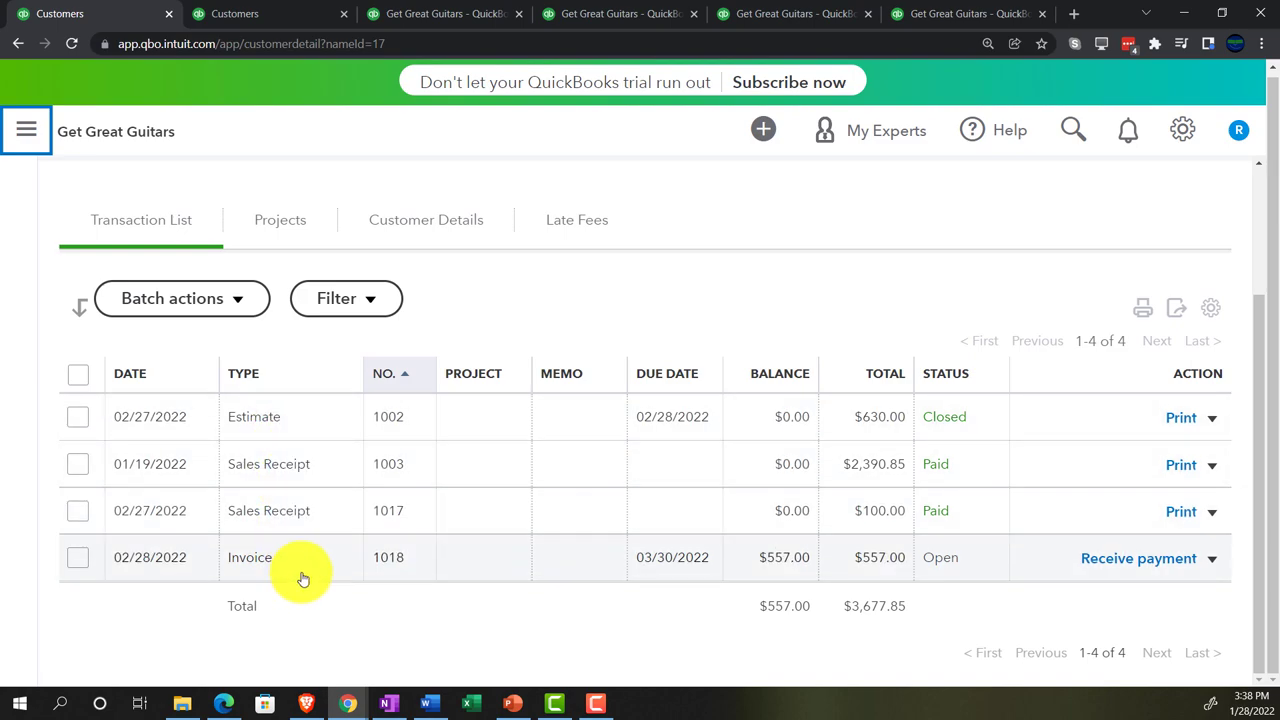
Step: Return to the customers list and open Anderson Guitars' record to examine its estimate, invoice and payment transactions
{"action": "left_click", "coordinate": [27, 133]}
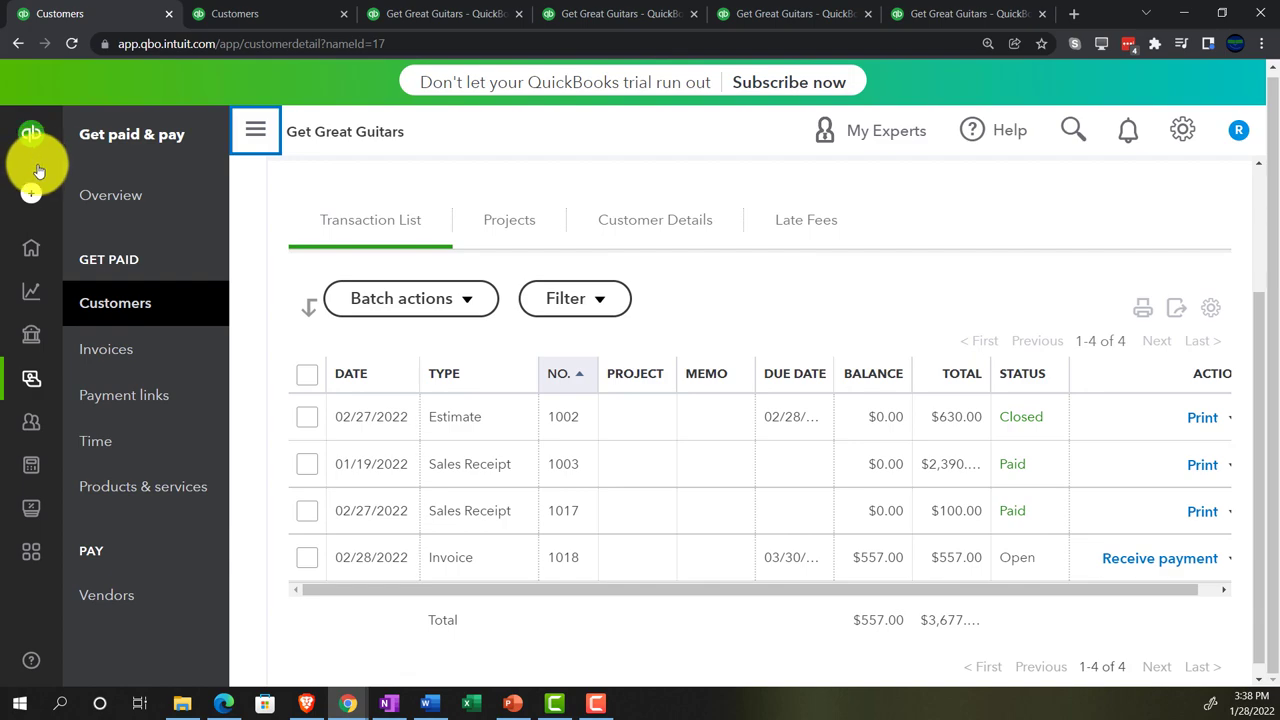
{"action": "left_click", "coordinate": [120, 308]}
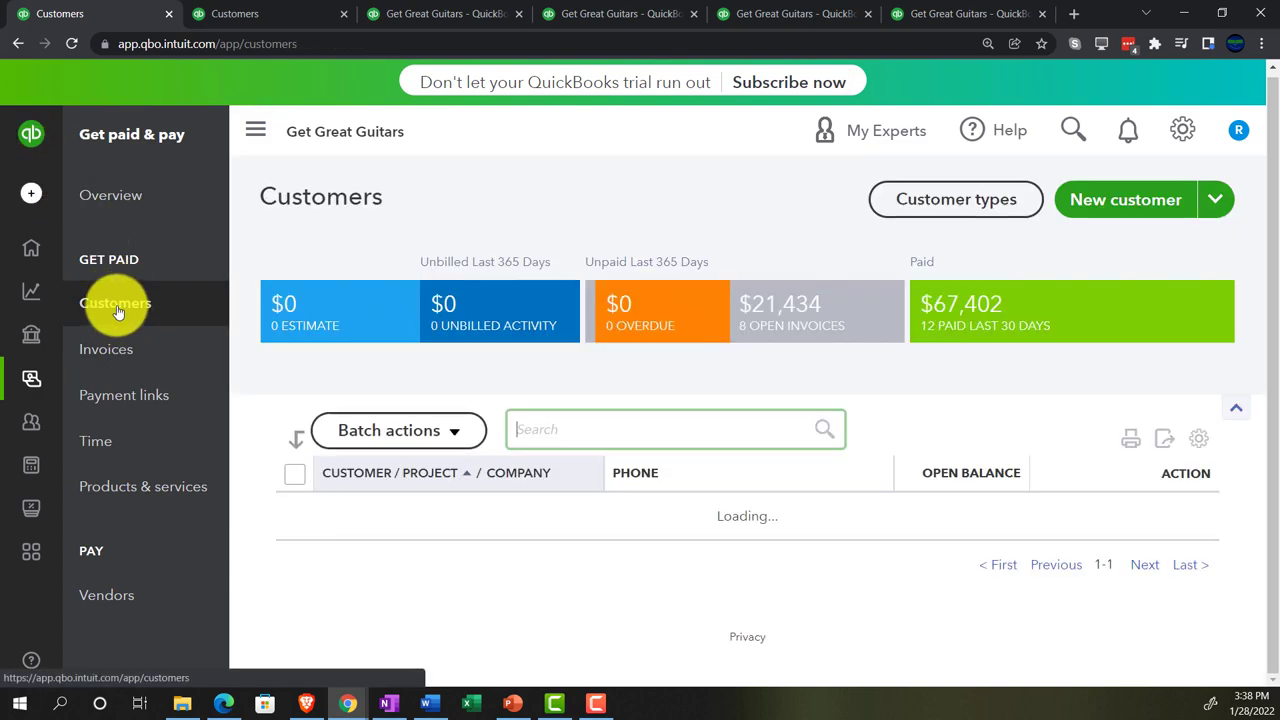
{"action": "scroll", "coordinate": [223, 414], "scroll_direction": "down", "scroll_amount": 10}
{"action": "scroll", "coordinate": [320, 457], "scroll_direction": "up", "scroll_amount": 5}
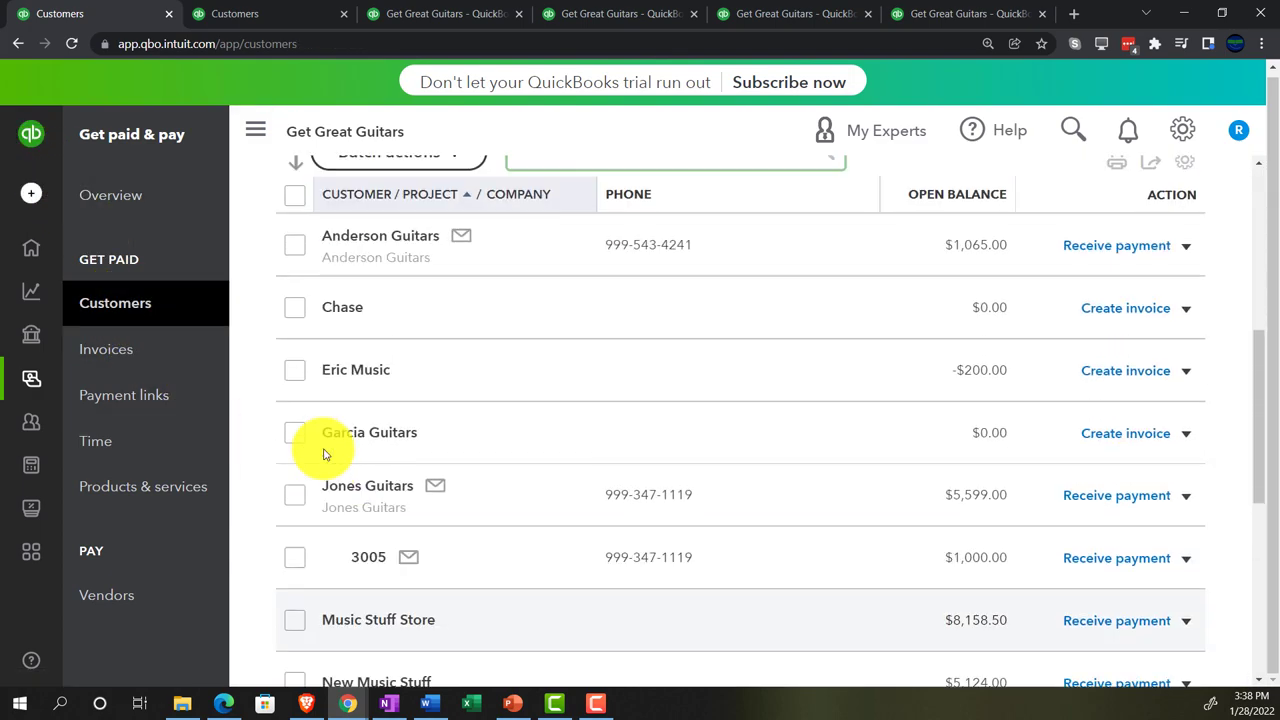
{"action": "scroll", "coordinate": [323, 455], "scroll_direction": "up", "scroll_amount": 1}
{"action": "left_click", "coordinate": [334, 300]}
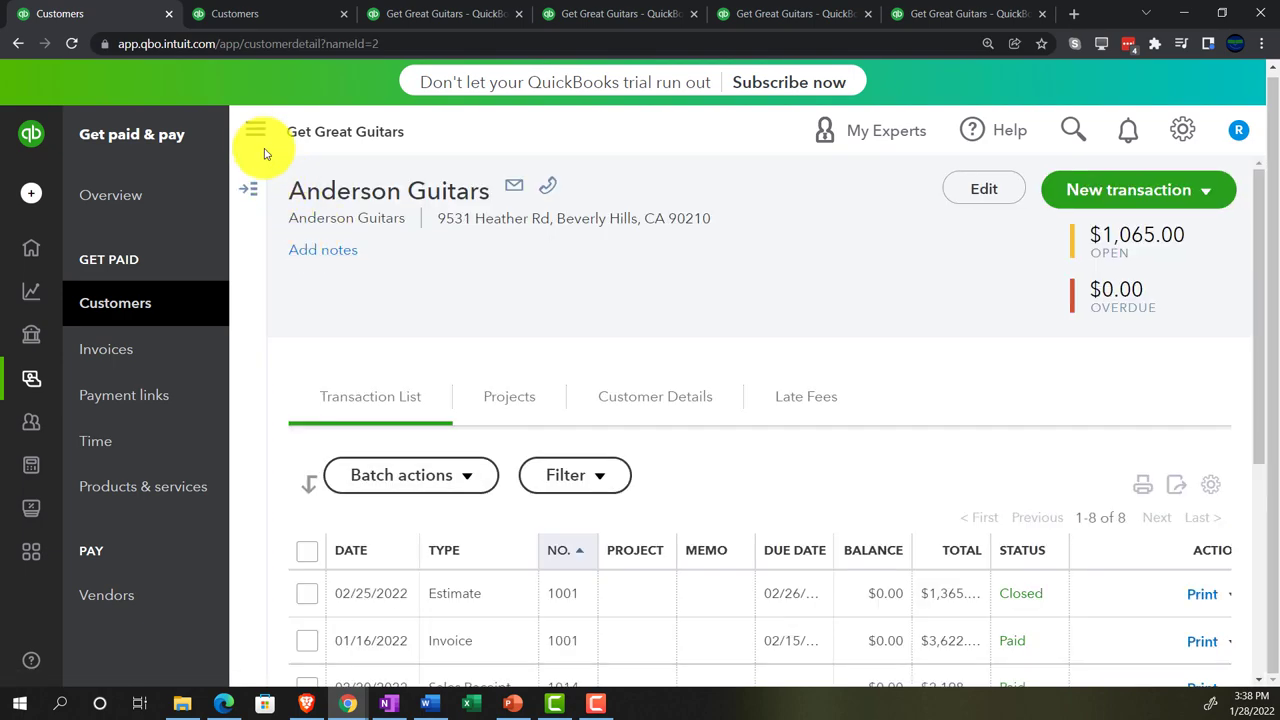
{"action": "left_click", "coordinate": [253, 128]}
{"action": "scroll", "coordinate": [140, 375], "scroll_direction": "down", "scroll_amount": 3}
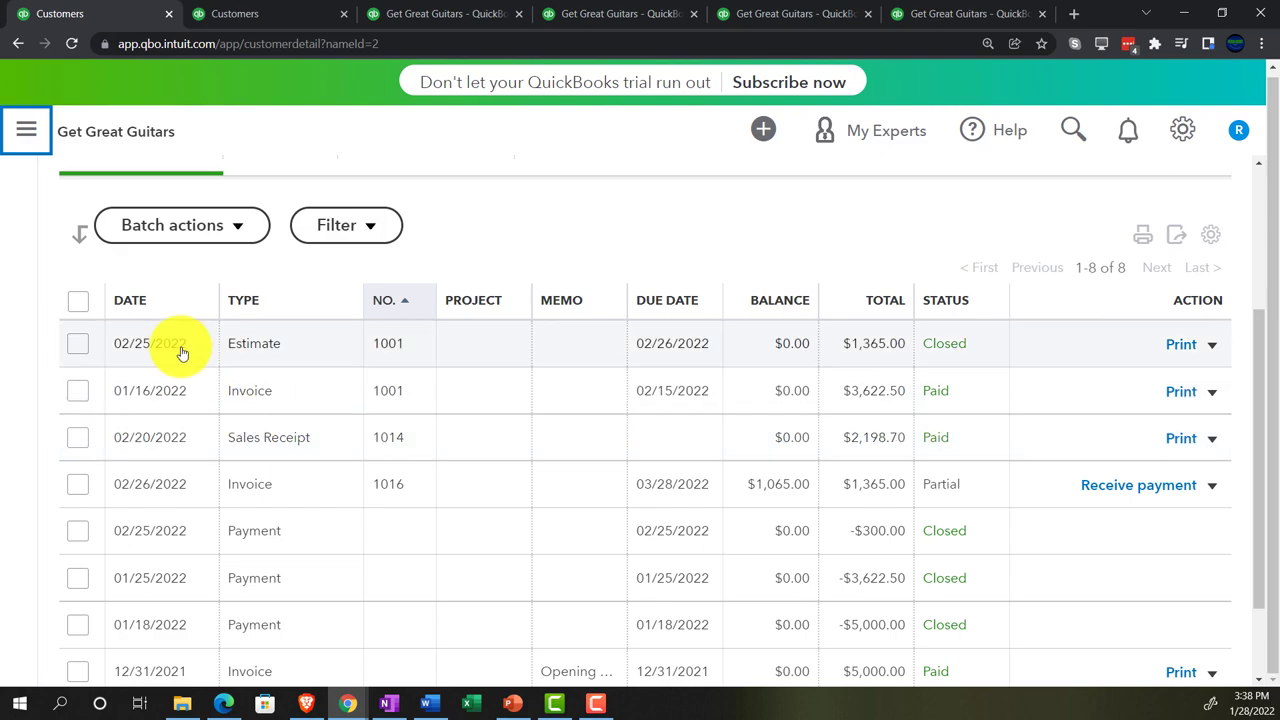
{"action": "left_click", "coordinate": [28, 137]}
Step: Switch to the 2022 Balance Sheet report and open the transaction detail behind Accounts Receivable (A/R)
{"action": "left_click", "coordinate": [271, 11]}
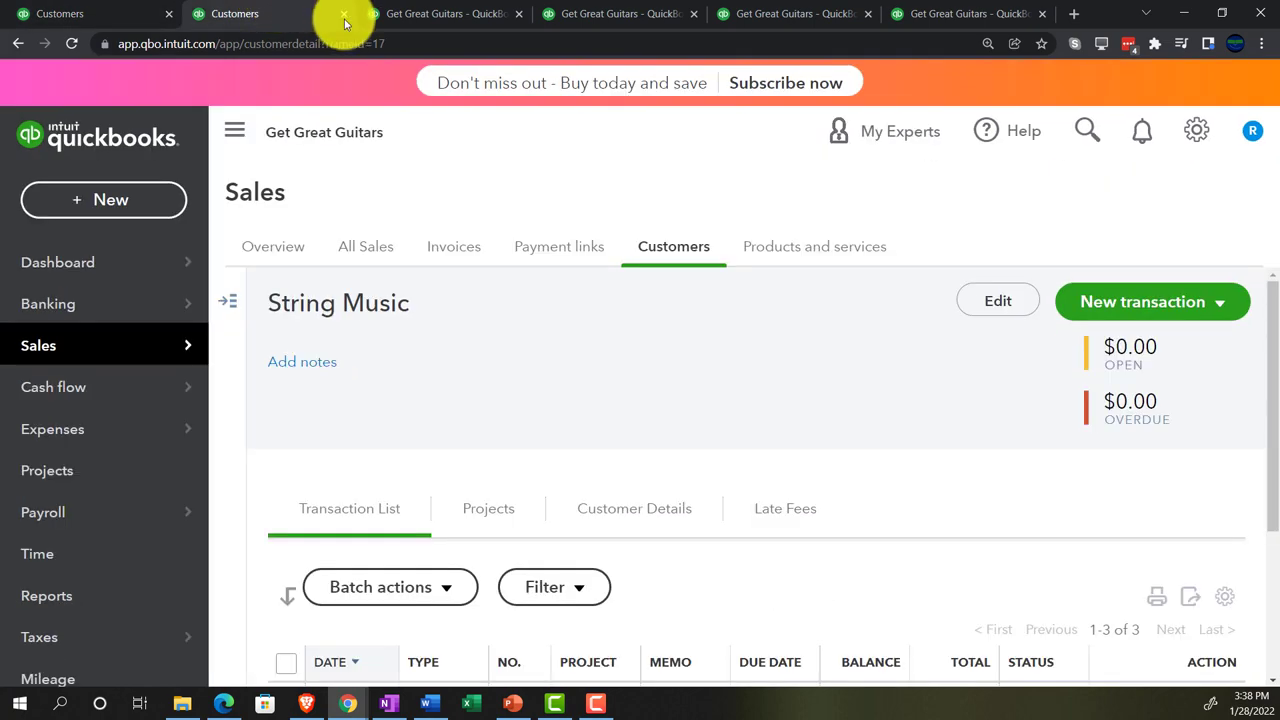
{"action": "left_click", "coordinate": [423, 14]}
{"action": "scroll", "coordinate": [309, 329], "scroll_direction": "up", "scroll_amount": 5}
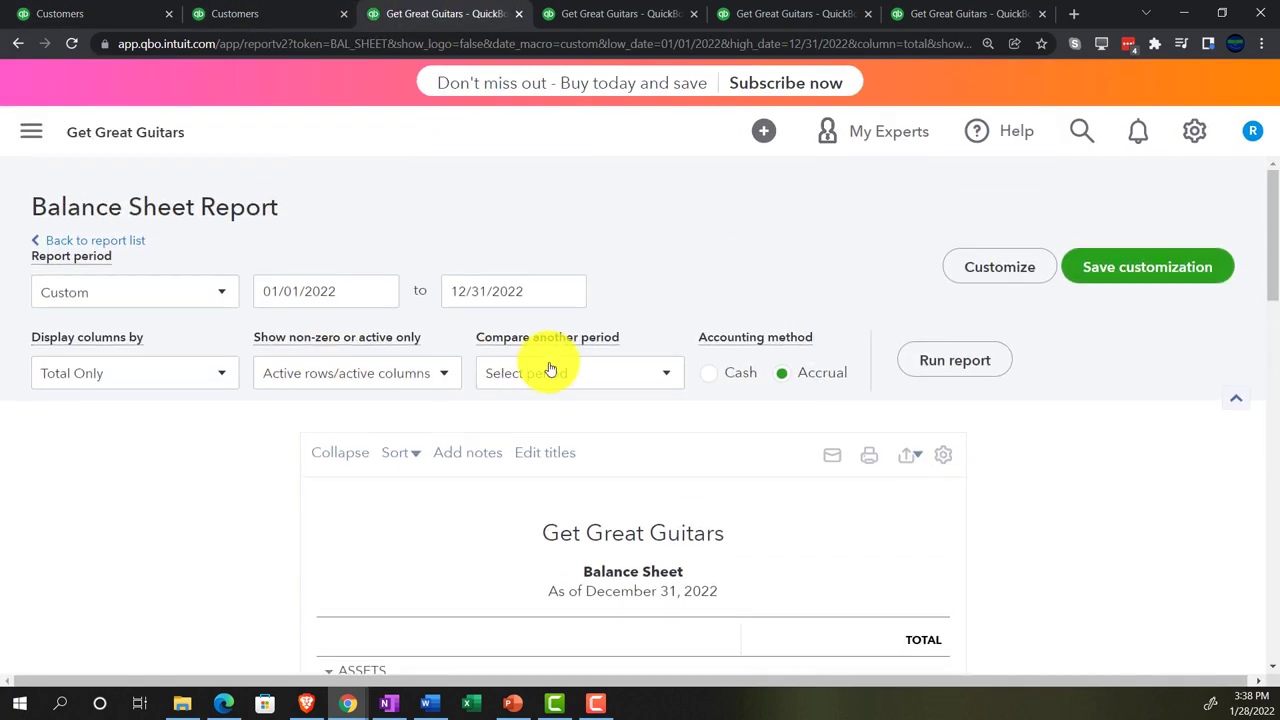
{"action": "scroll", "coordinate": [143, 480], "scroll_direction": "down", "scroll_amount": 3}
{"action": "key", "text": "ctrl+plus"}
{"action": "key", "text": "ctrl+plus"}
{"action": "key", "text": "ctrl+plus"}
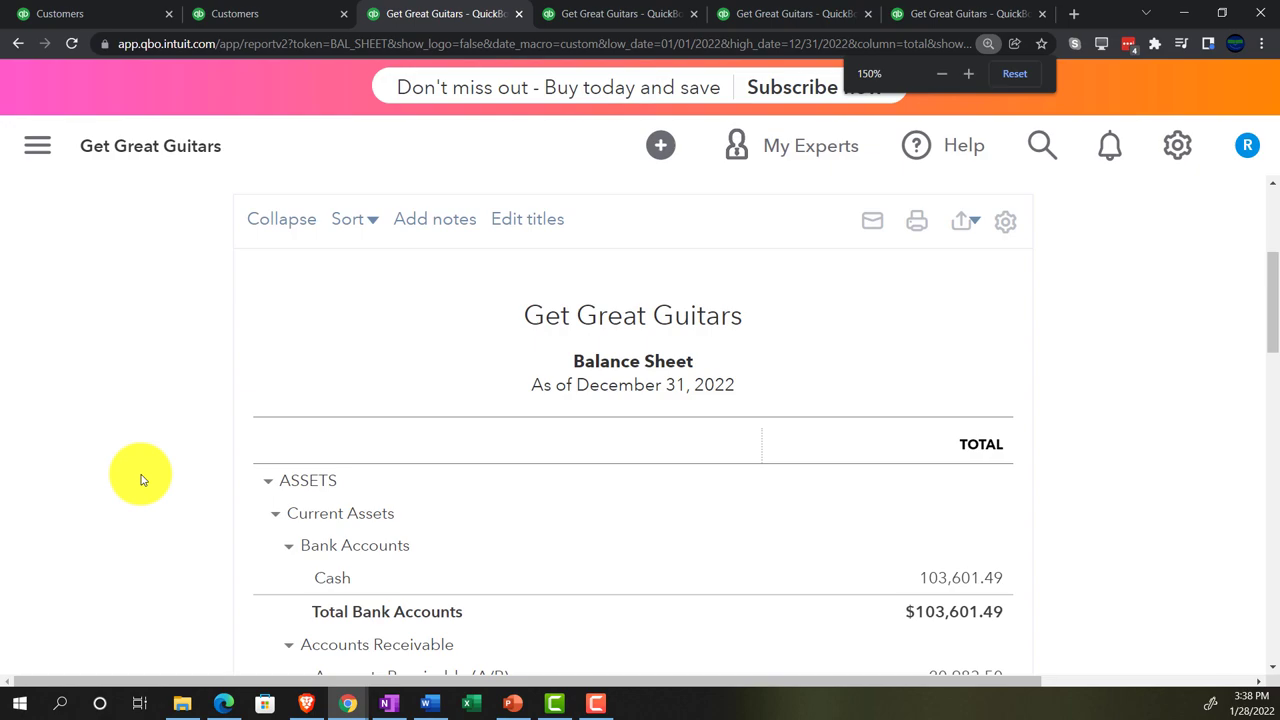
{"action": "key", "text": "ctrl+plus"}
{"action": "scroll", "coordinate": [117, 432], "scroll_direction": "down", "scroll_amount": 2}
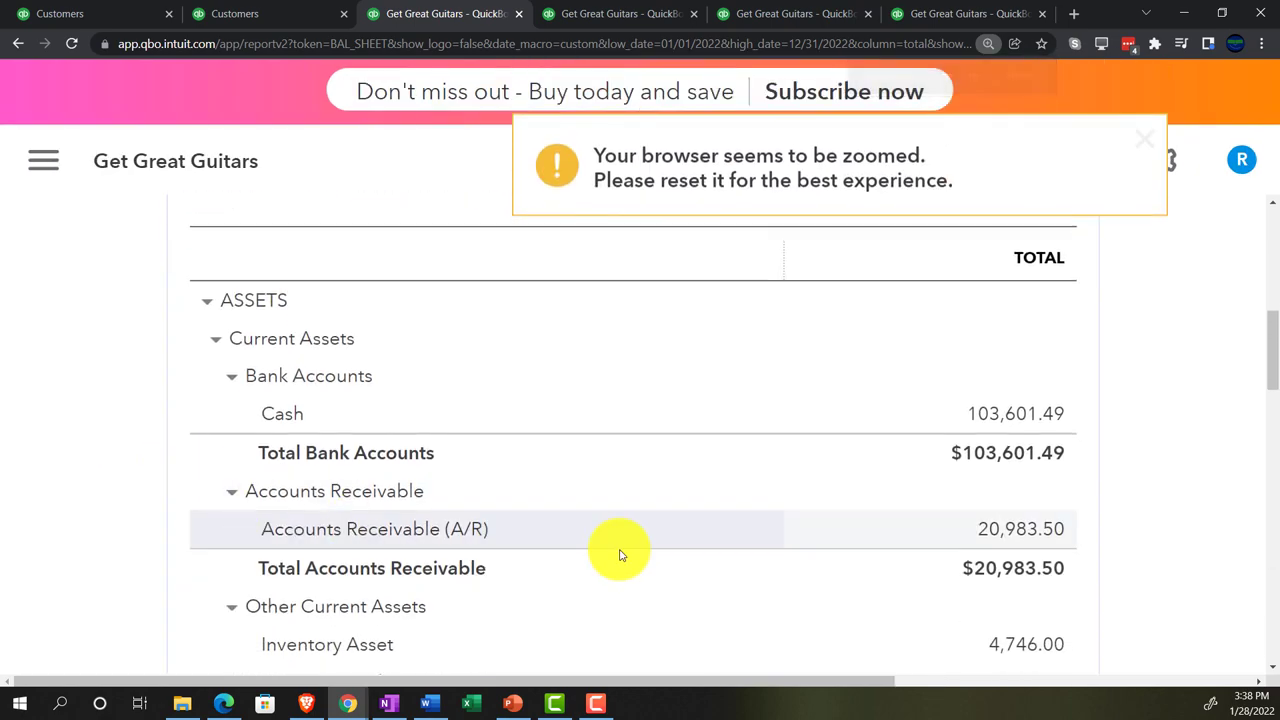
{"action": "left_click", "coordinate": [1006, 529]}
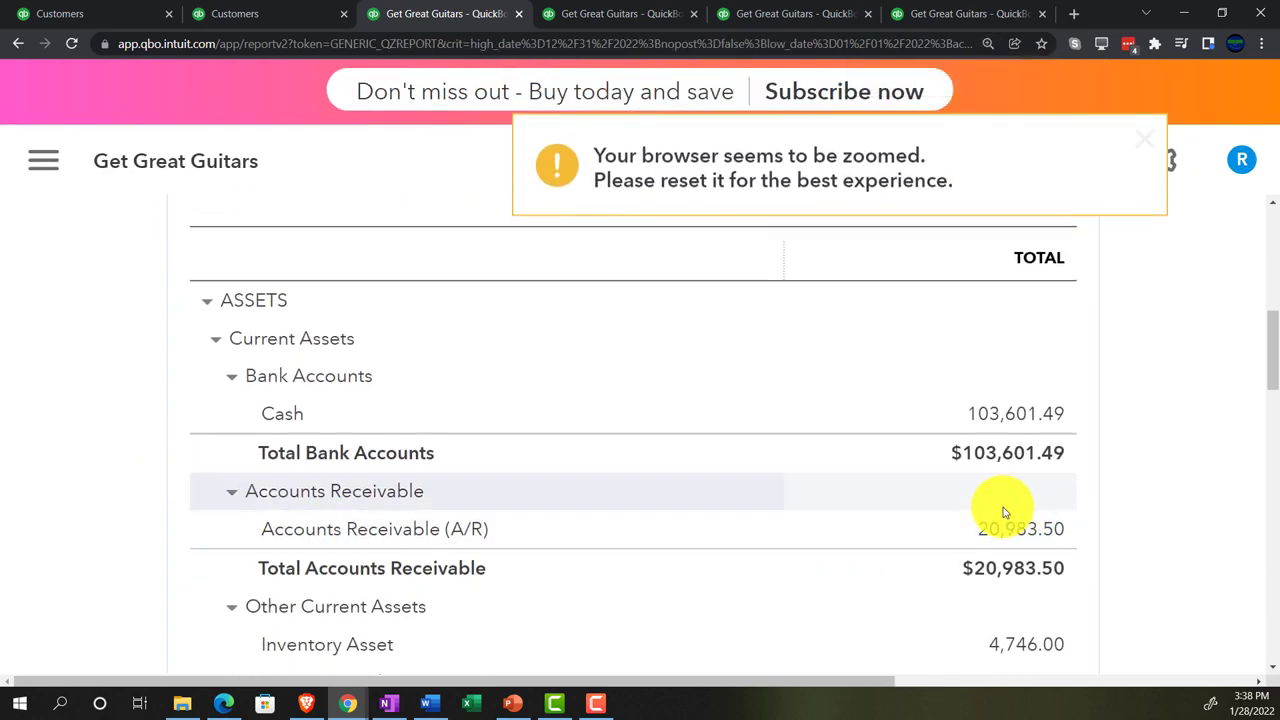
Step: Review the Accounts Receivable transaction report down to String Music's 02/28/2022 invoice and the report total
{"action": "key", "text": "ctrl+minus"}
{"action": "key", "text": "ctrl+minus"}
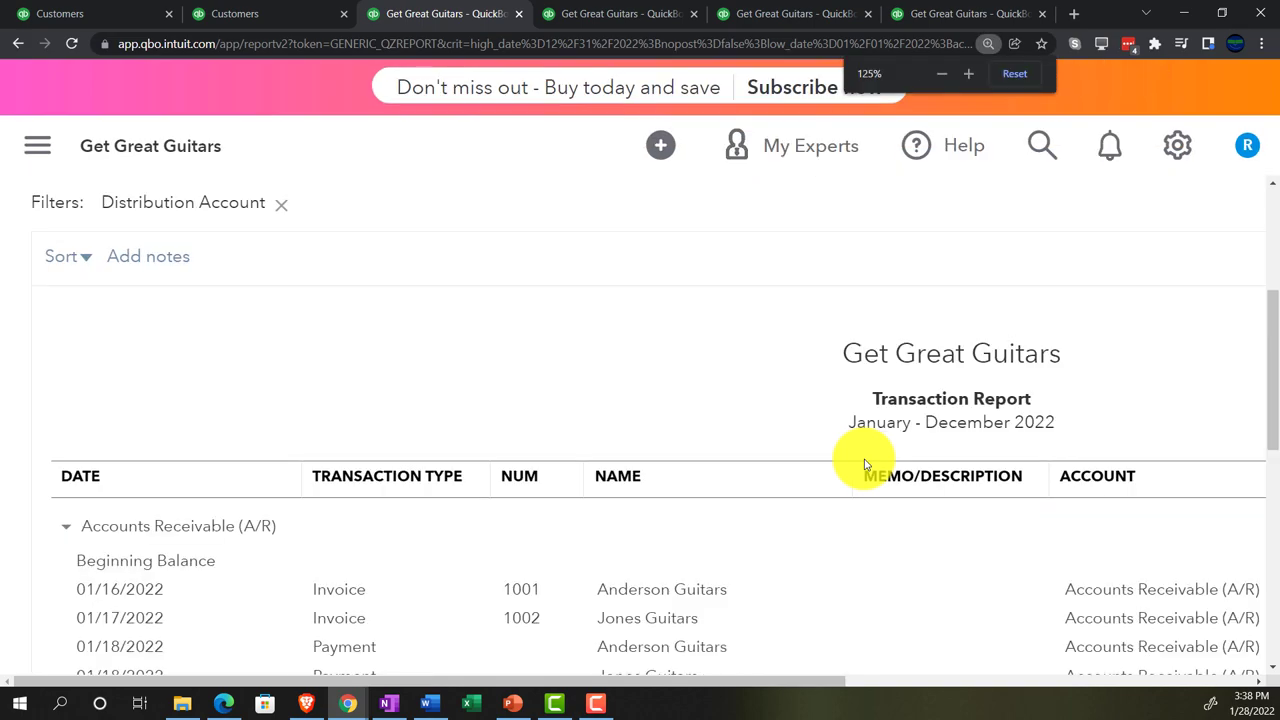
{"action": "key", "text": "ctrl+minus"}
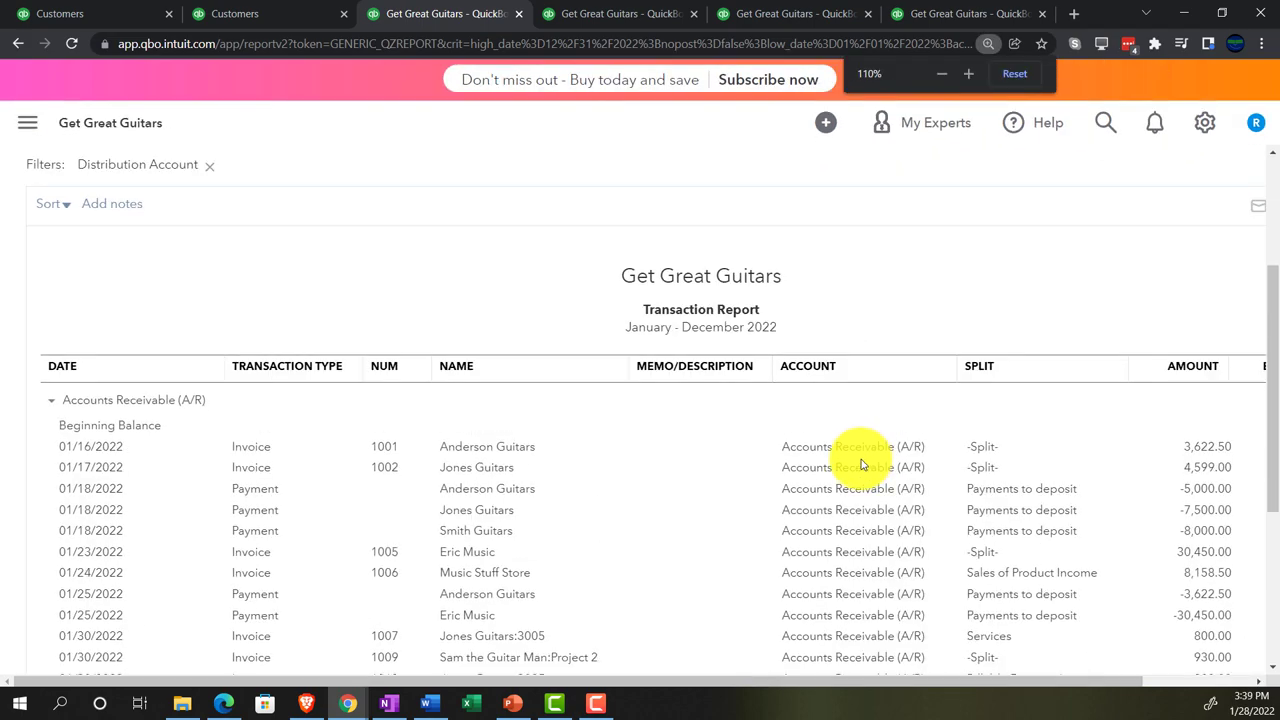
{"action": "scroll", "coordinate": [855, 500], "scroll_direction": "down", "scroll_amount": 3}
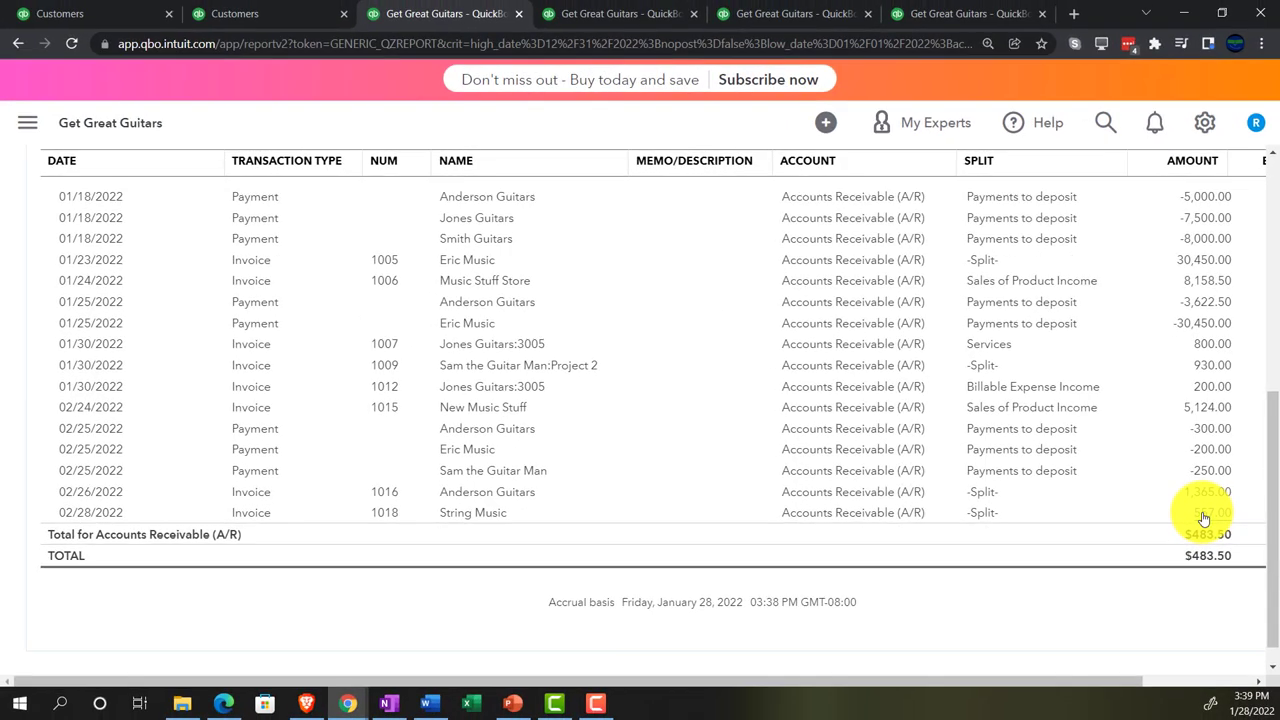
{"action": "scroll", "coordinate": [5, 515], "scroll_direction": "up", "scroll_amount": 5}
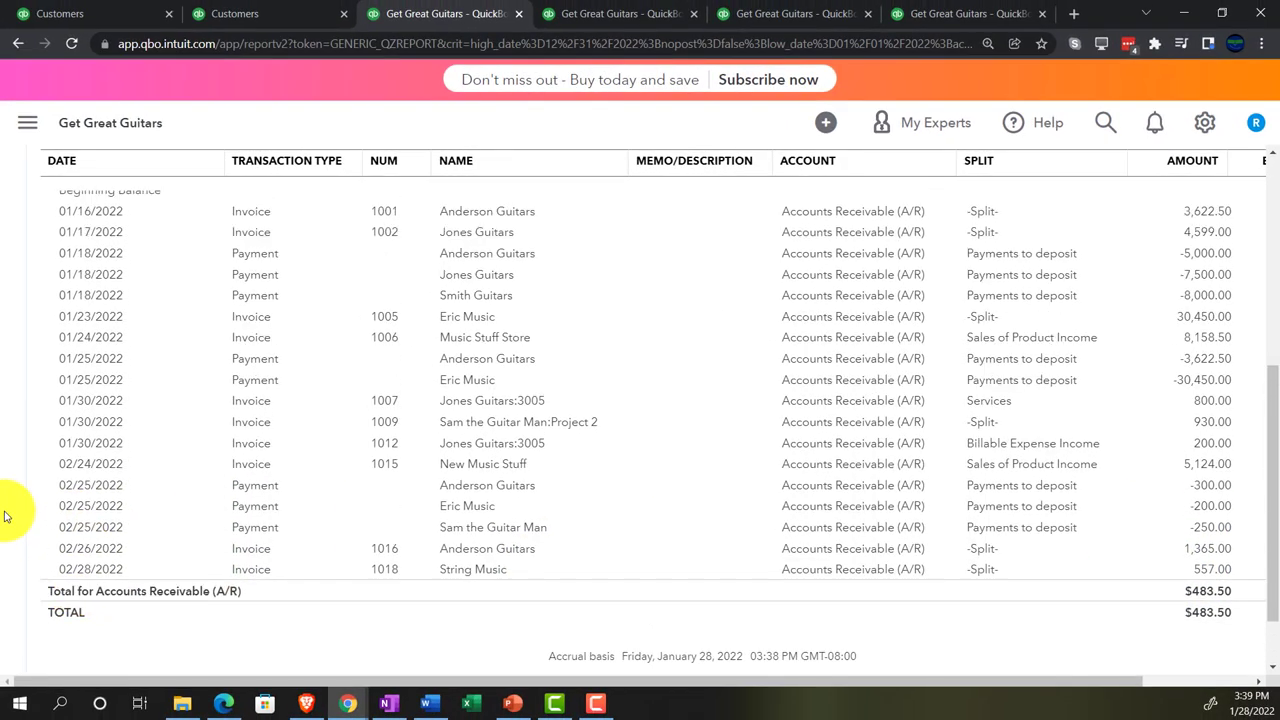
Step: Return from the Accounts Receivable (A/R) transaction detail to the 2022 Balance Sheet summary
{"action": "left_click", "coordinate": [109, 220]}
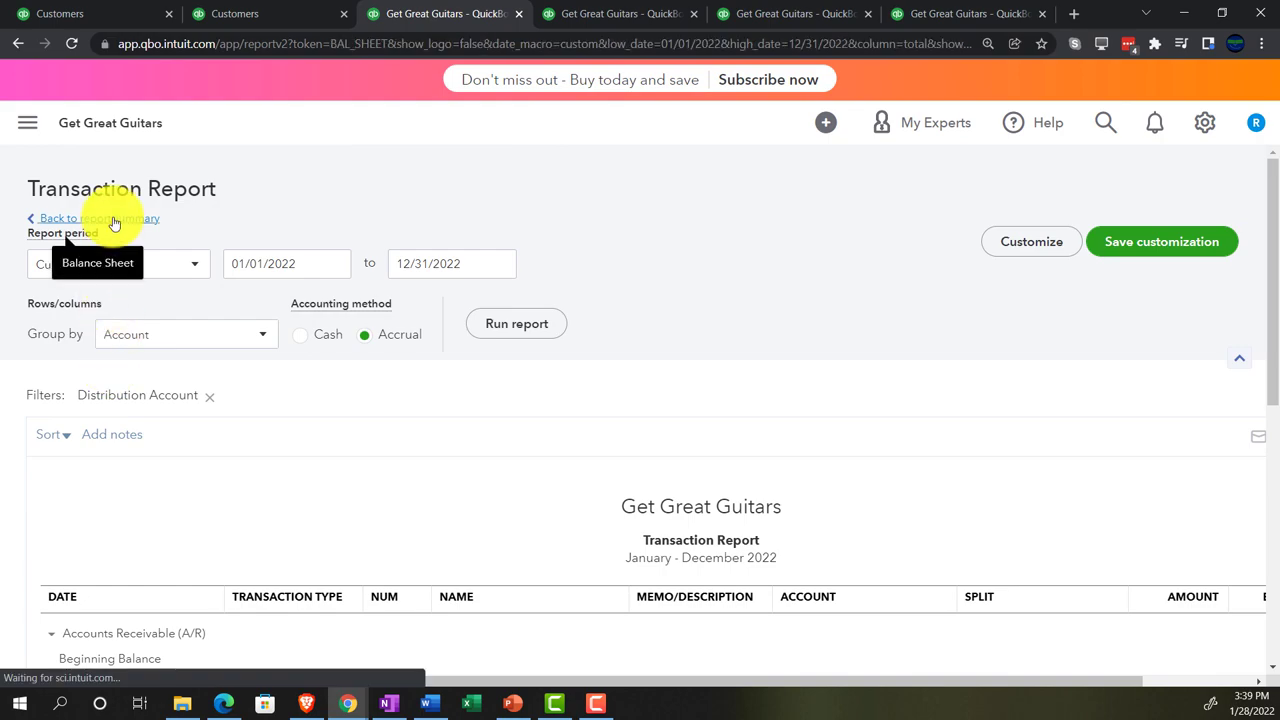
{"action": "key", "text": "ctrl+plus"}
{"action": "key", "text": "ctrl+plus"}
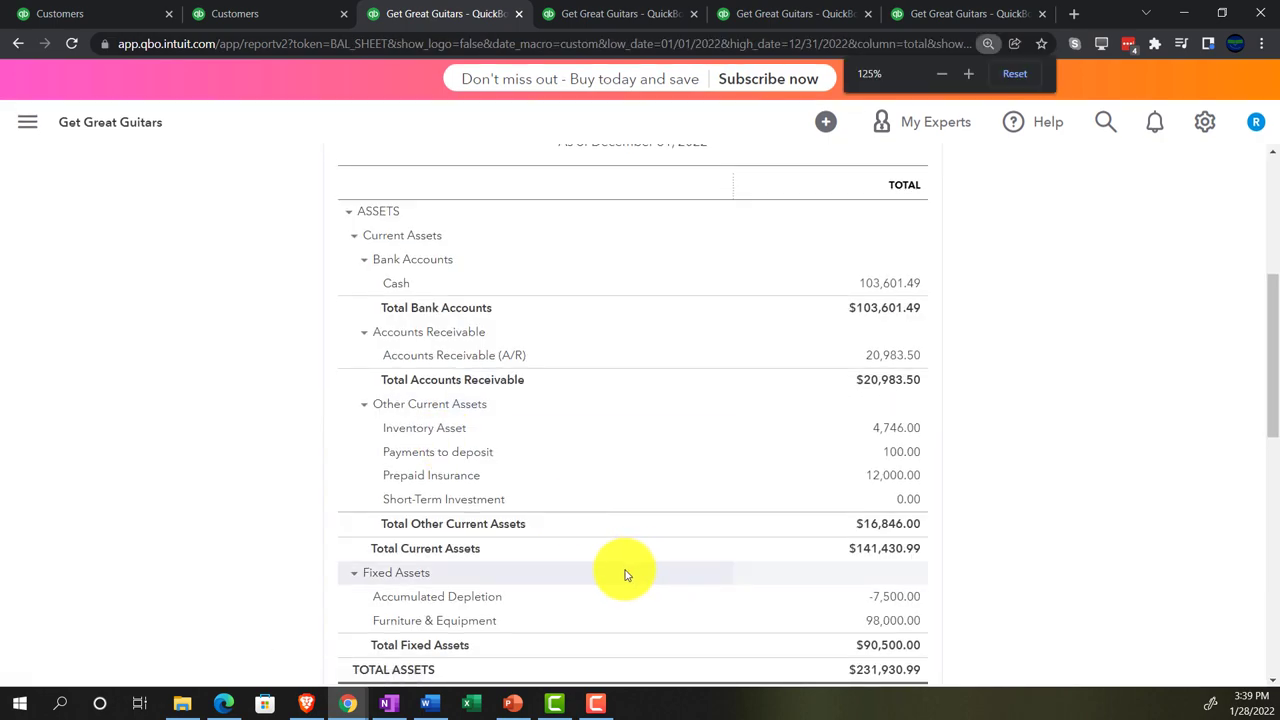
{"action": "key", "text": "ctrl+plus"}
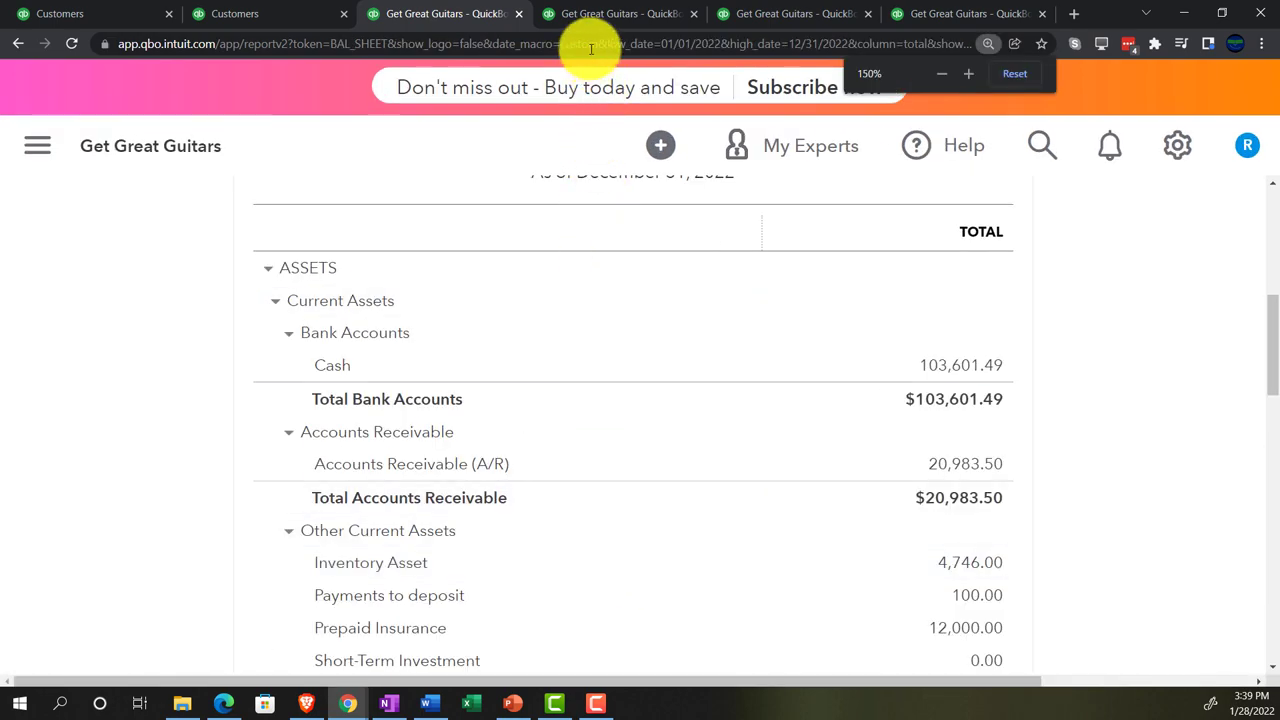
Step: Switch to the Profit and Loss report and rerun it for 01/01/2022 to 12/31/2022
{"action": "left_click", "coordinate": [582, 14]}
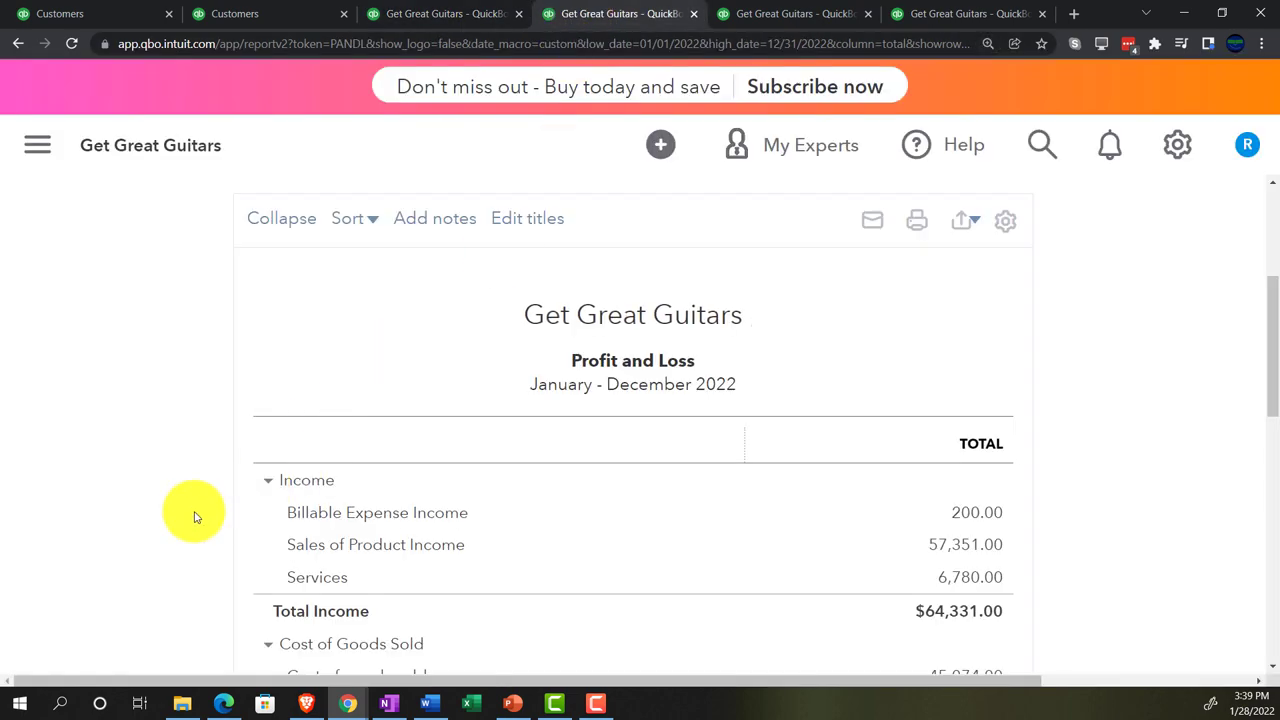
{"action": "scroll", "coordinate": [874, 326], "scroll_direction": "up", "scroll_amount": 3}
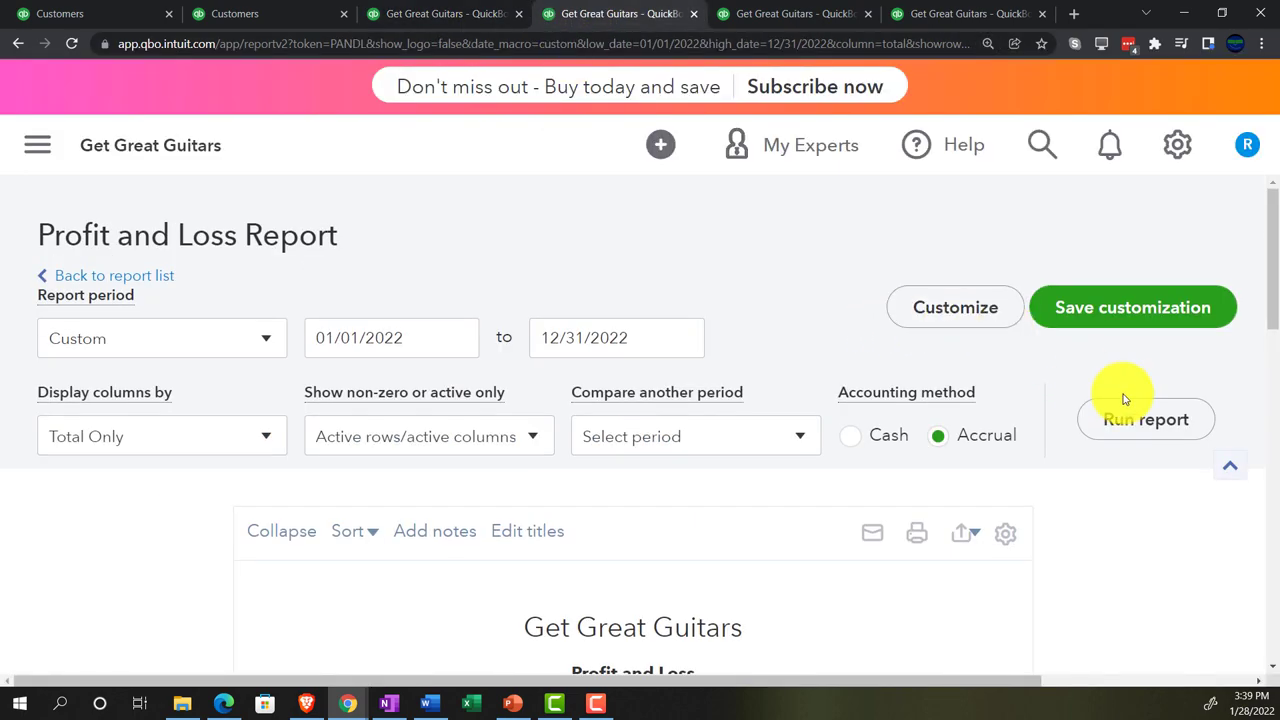
{"action": "scroll", "coordinate": [206, 457], "scroll_direction": "down", "scroll_amount": 5}
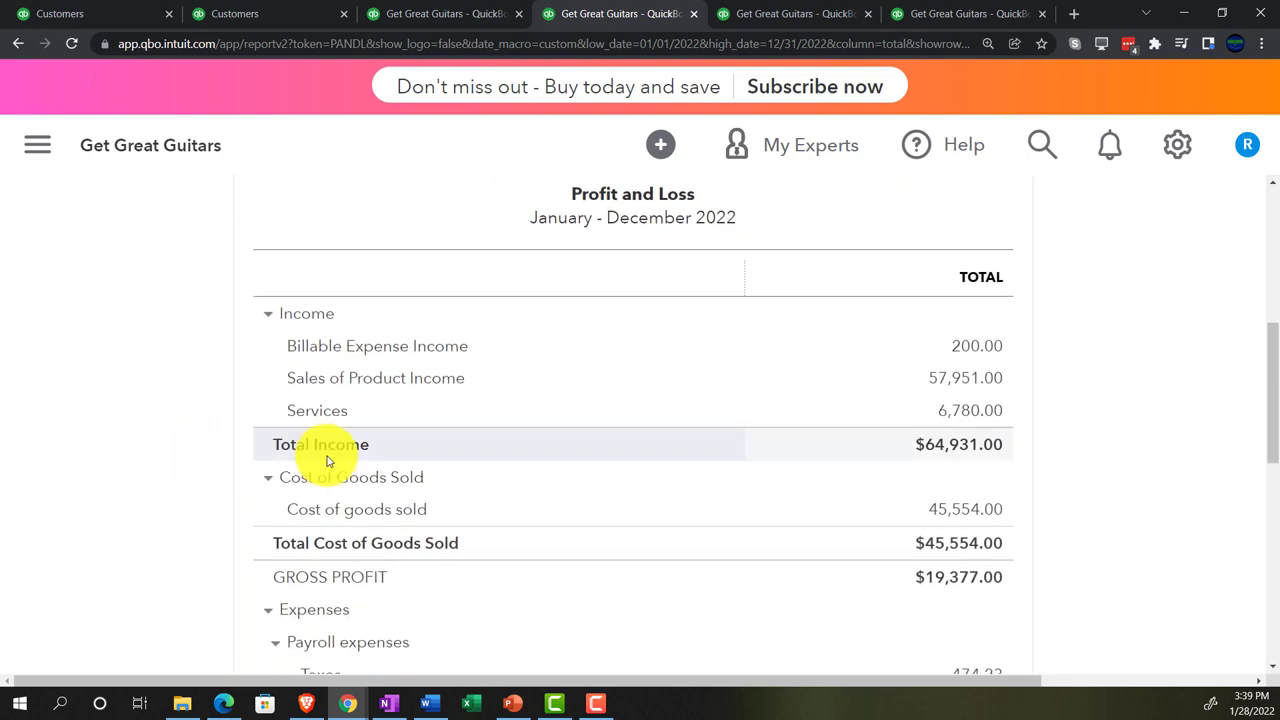
Step: Open the transaction detail behind Services income and review its sales receipts and invoices
{"action": "left_click", "coordinate": [969, 411]}
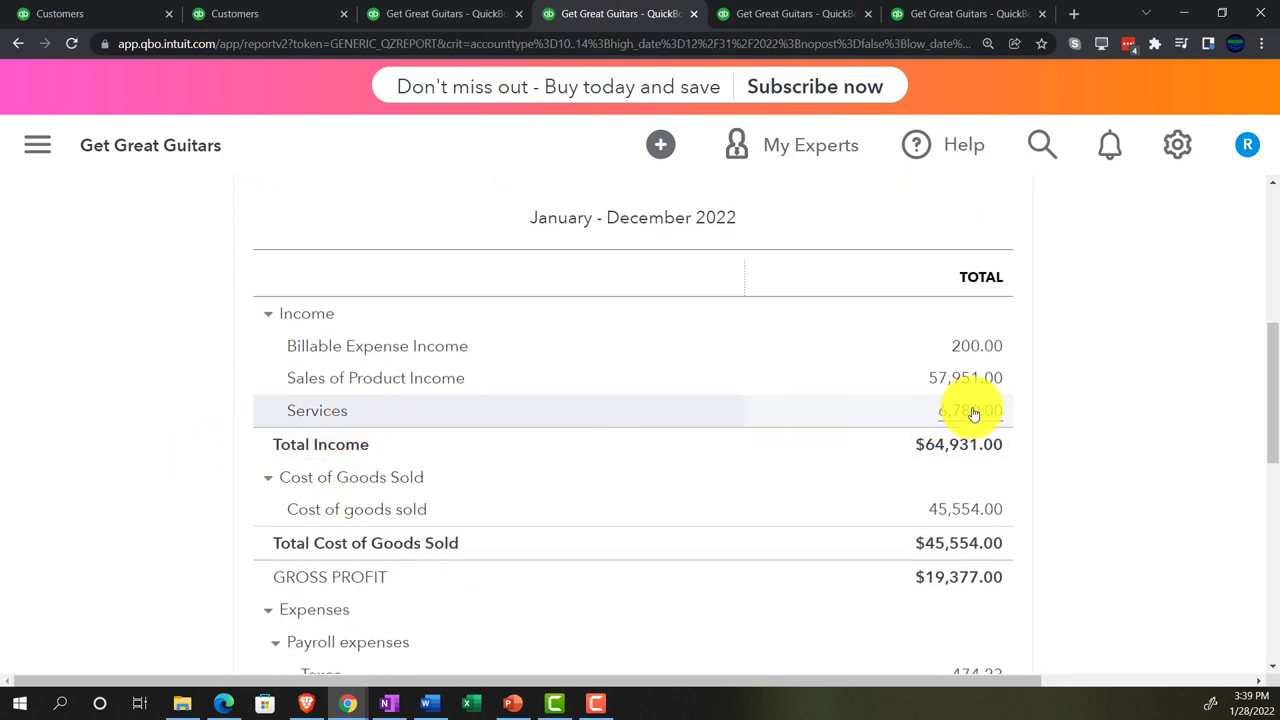
{"action": "scroll", "coordinate": [966, 420], "scroll_direction": "down", "scroll_amount": 3}
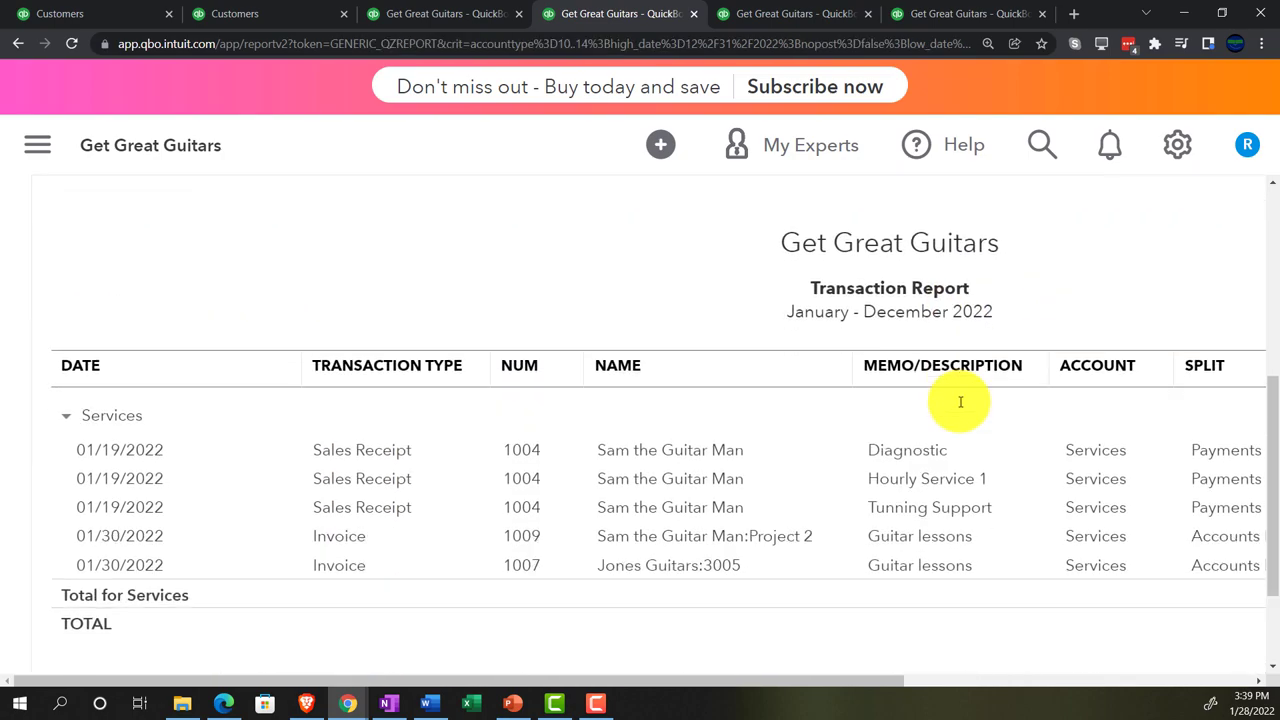
{"action": "key", "text": "ctrl+minus"}
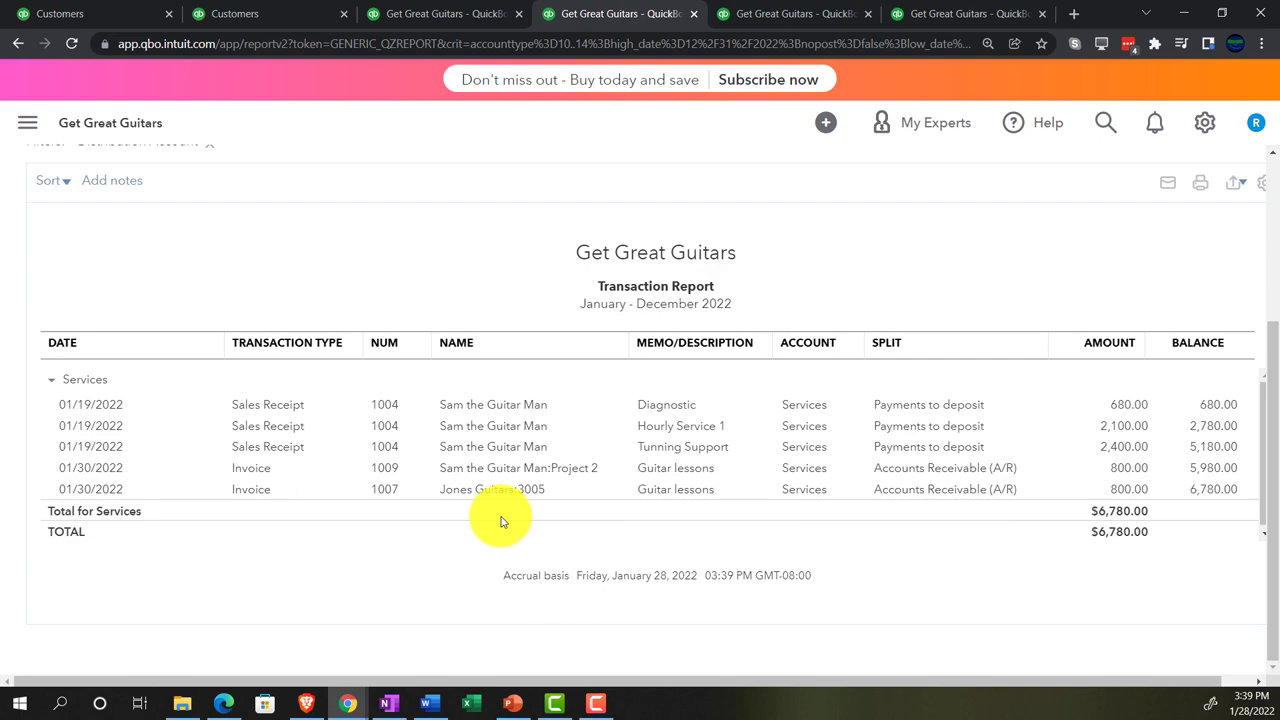
Step: Return from the Services transaction detail to the income section of the Profit and Loss report
{"action": "scroll", "coordinate": [501, 520], "scroll_direction": "up", "scroll_amount": 3}
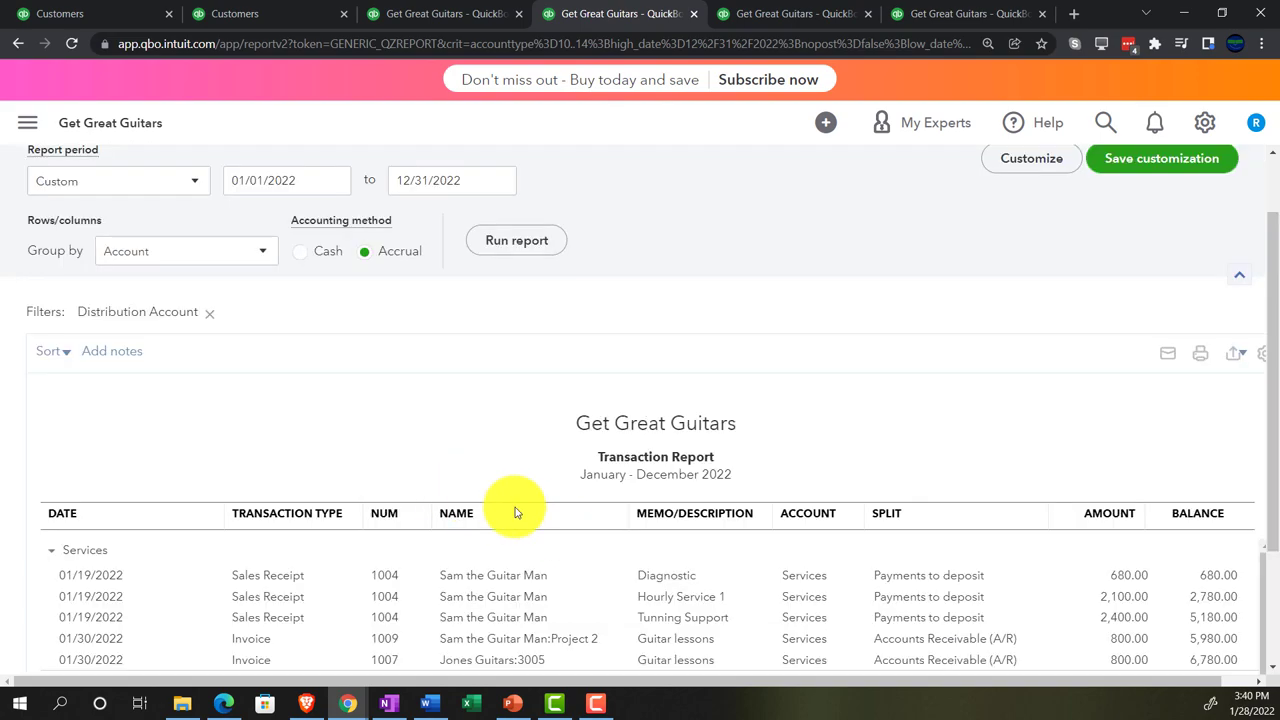
{"action": "scroll", "coordinate": [185, 304], "scroll_direction": "up", "scroll_amount": 1}
{"action": "left_click", "coordinate": [129, 216]}
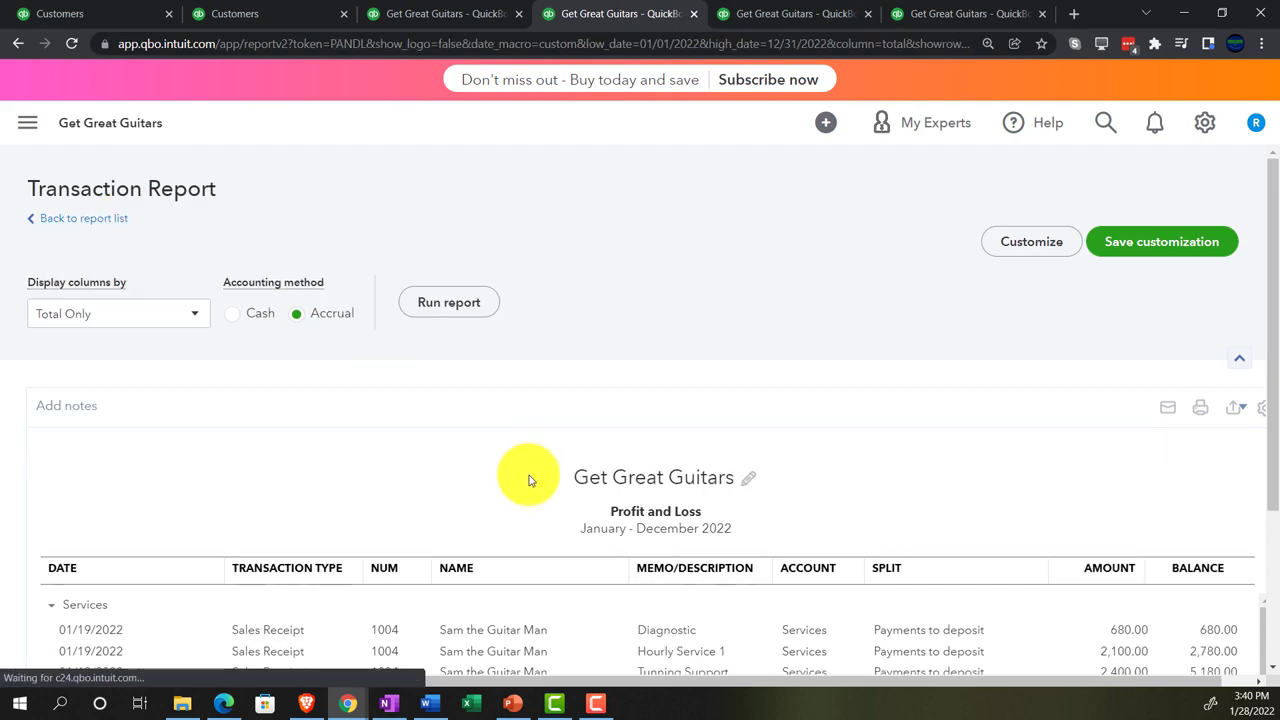
{"action": "scroll", "coordinate": [530, 480], "scroll_direction": "down", "scroll_amount": 3}
{"action": "key", "text": "ctrl+plus"}
{"action": "key", "text": "ctrl+plus"}
{"action": "key", "text": "ctrl+plus"}
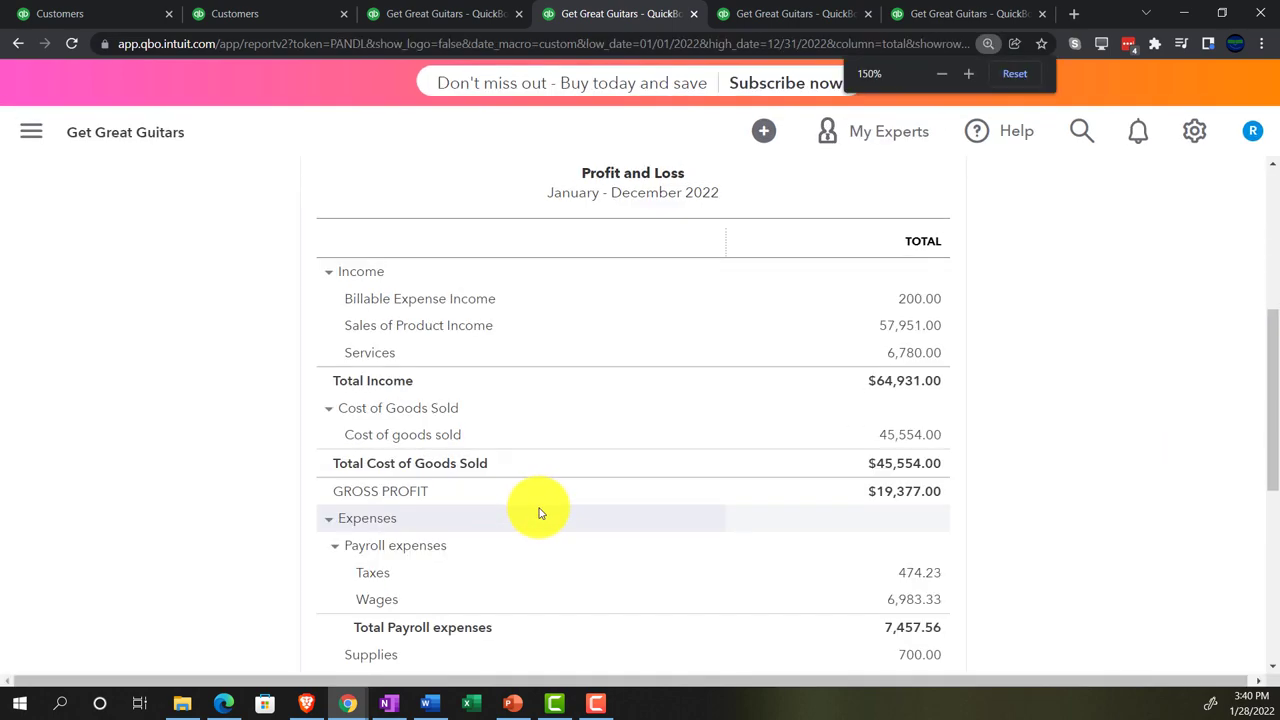
Step: Open the transaction detail behind Sales of Product Income and review its invoices and sales receipts
{"action": "left_click", "coordinate": [970, 413]}
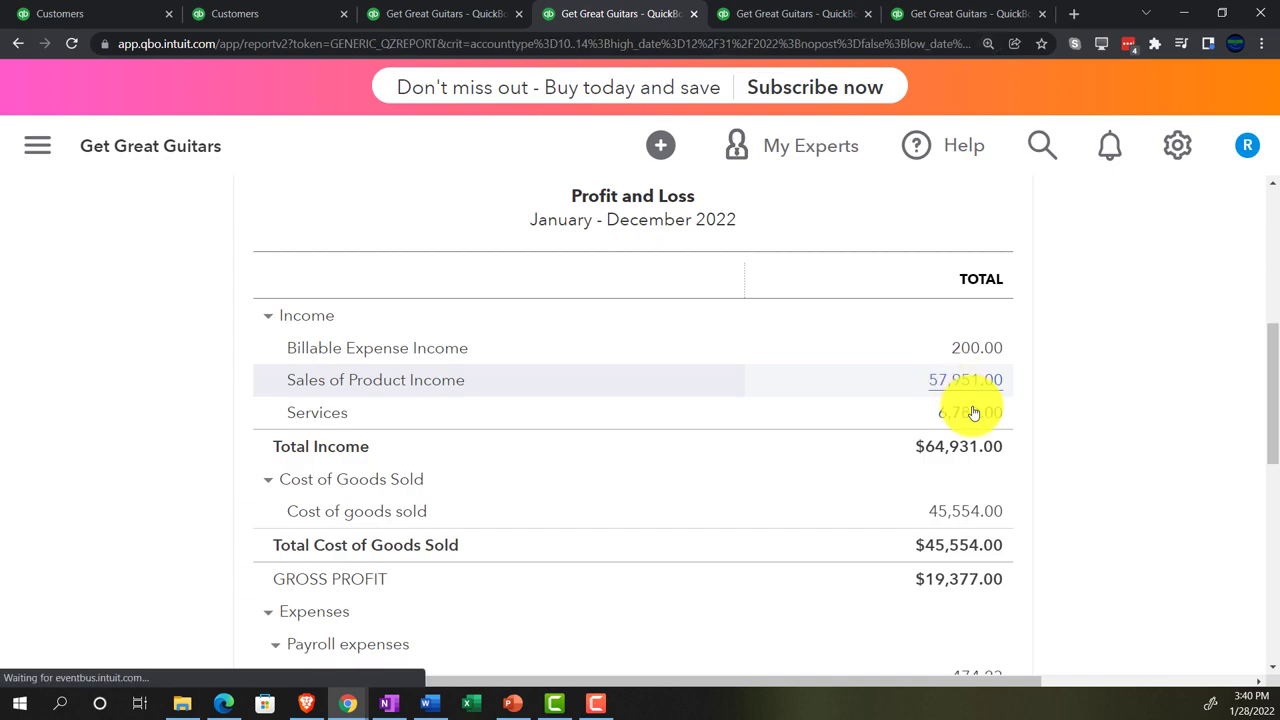
{"action": "key", "text": "ctrl+minus"}
{"action": "key", "text": "ctrl+minus"}
{"action": "key", "text": "ctrl+minus"}
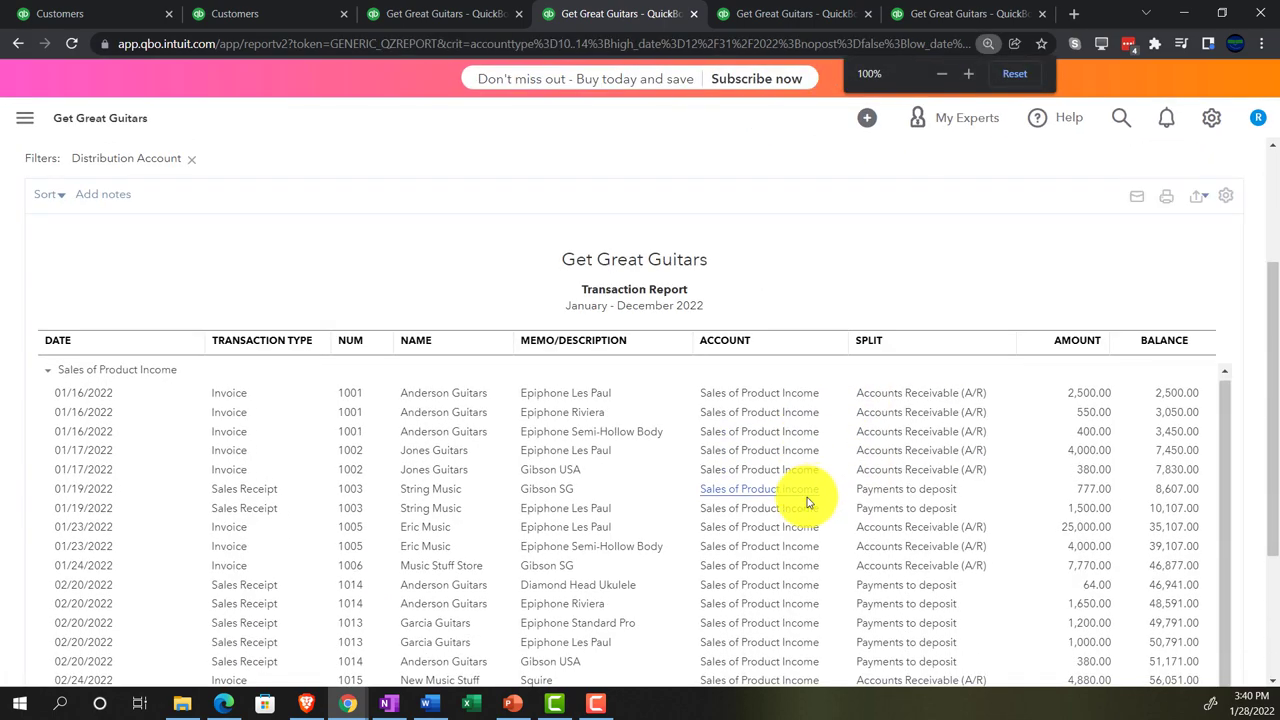
{"action": "scroll", "coordinate": [808, 503], "scroll_direction": "down", "scroll_amount": 3}
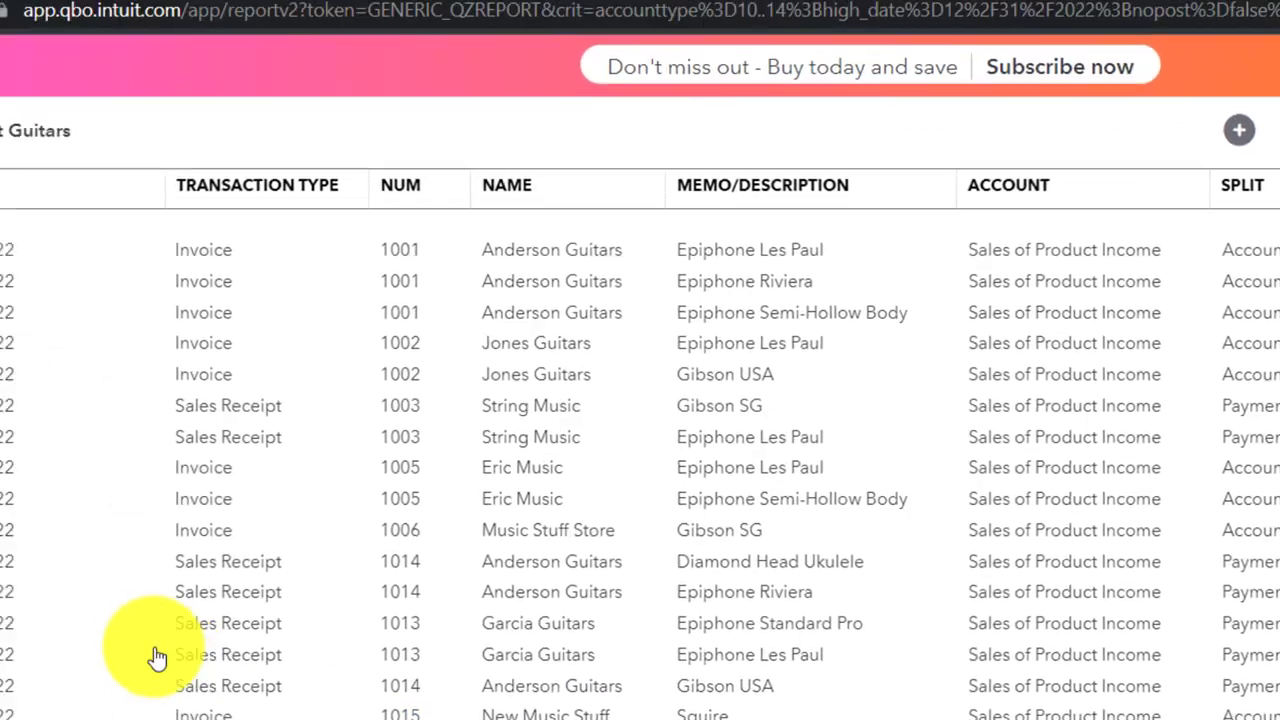
Step: Leave the Sales of Product Income detail for the Profit and Loss summary and switch to the Balance Sheet report
{"action": "scroll", "coordinate": [150, 656], "scroll_direction": "up", "scroll_amount": 5}
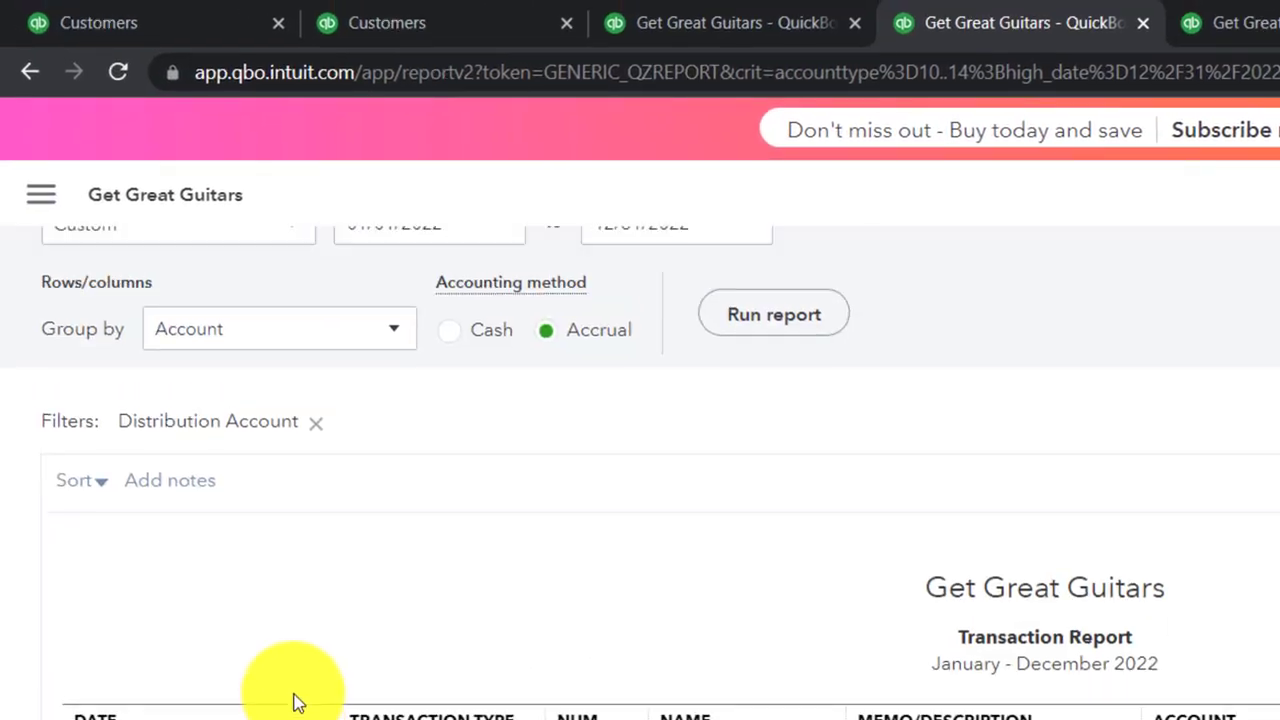
{"action": "scroll", "coordinate": [206, 351], "scroll_direction": "up", "scroll_amount": 2}
{"action": "left_click", "coordinate": [197, 320]}
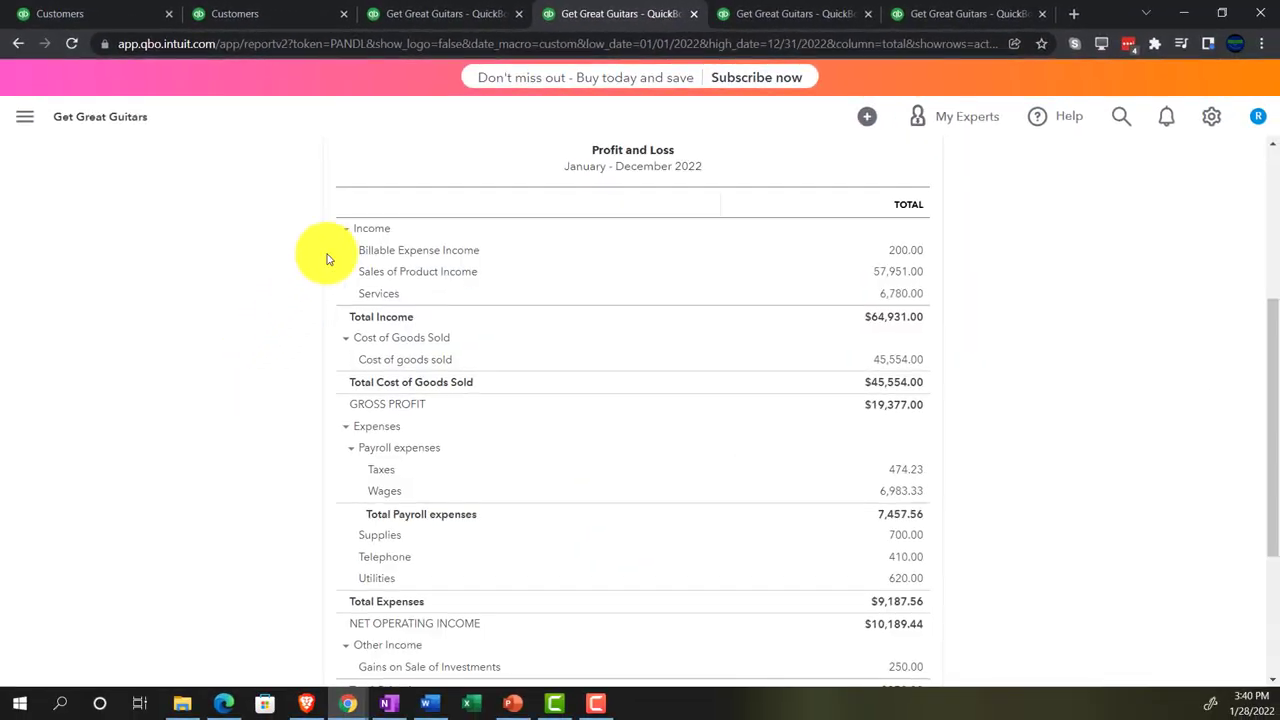
{"action": "left_click", "coordinate": [425, 14]}
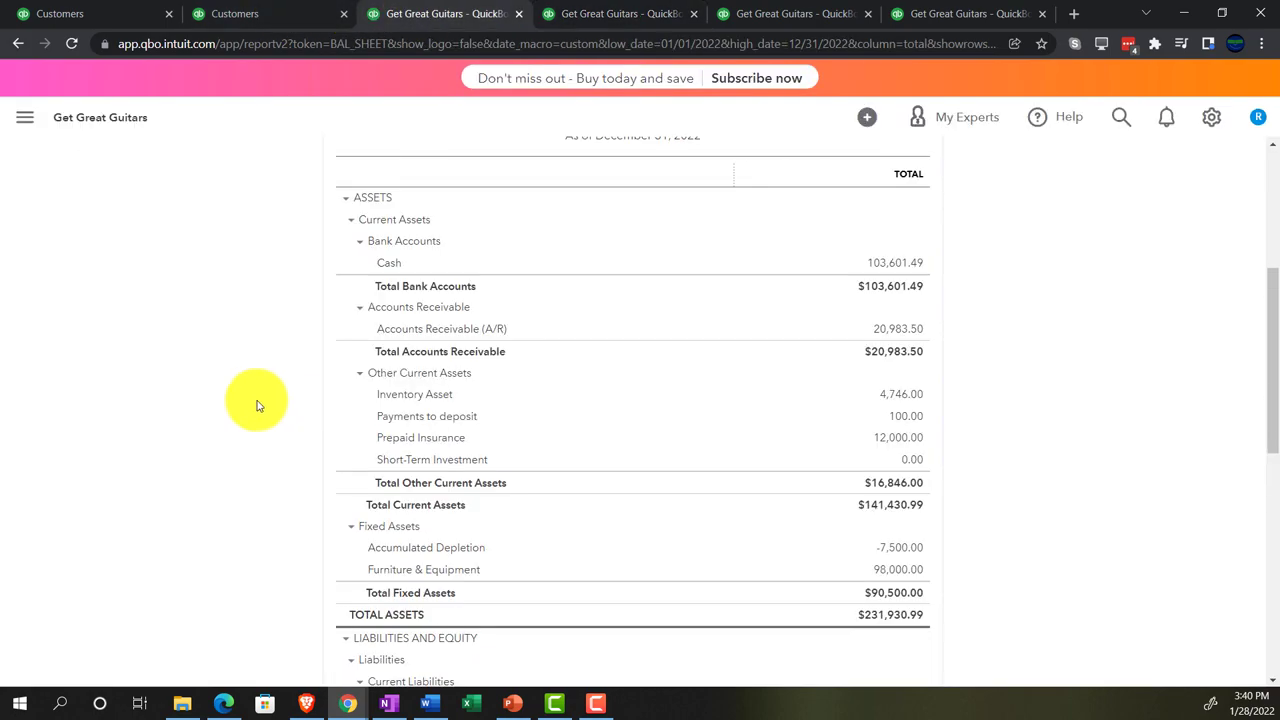
{"action": "key", "text": "ctrl+plus"}
{"action": "key", "text": "ctrl+plus"}
{"action": "key", "text": "ctrl+plus"}
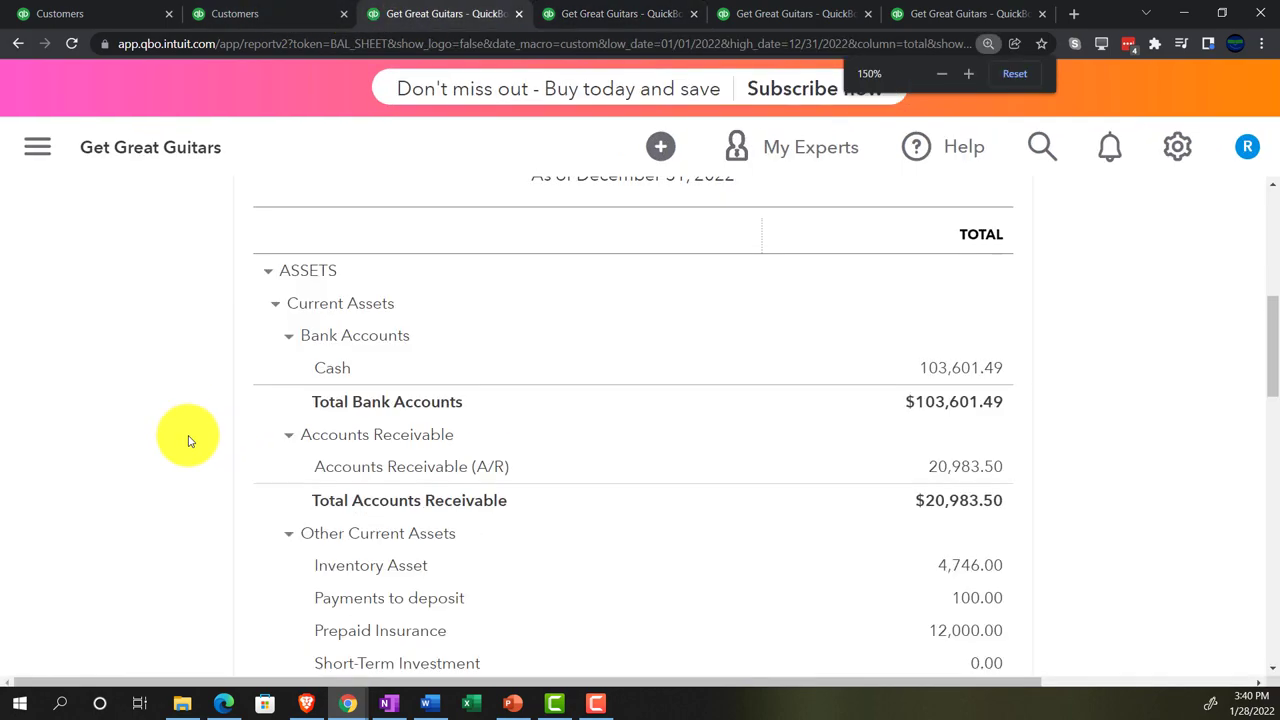
Step: Open the transaction detail behind Unearned Revenue and review String Music's customer deposit entries
{"action": "scroll", "coordinate": [189, 441], "scroll_direction": "down", "scroll_amount": 5}
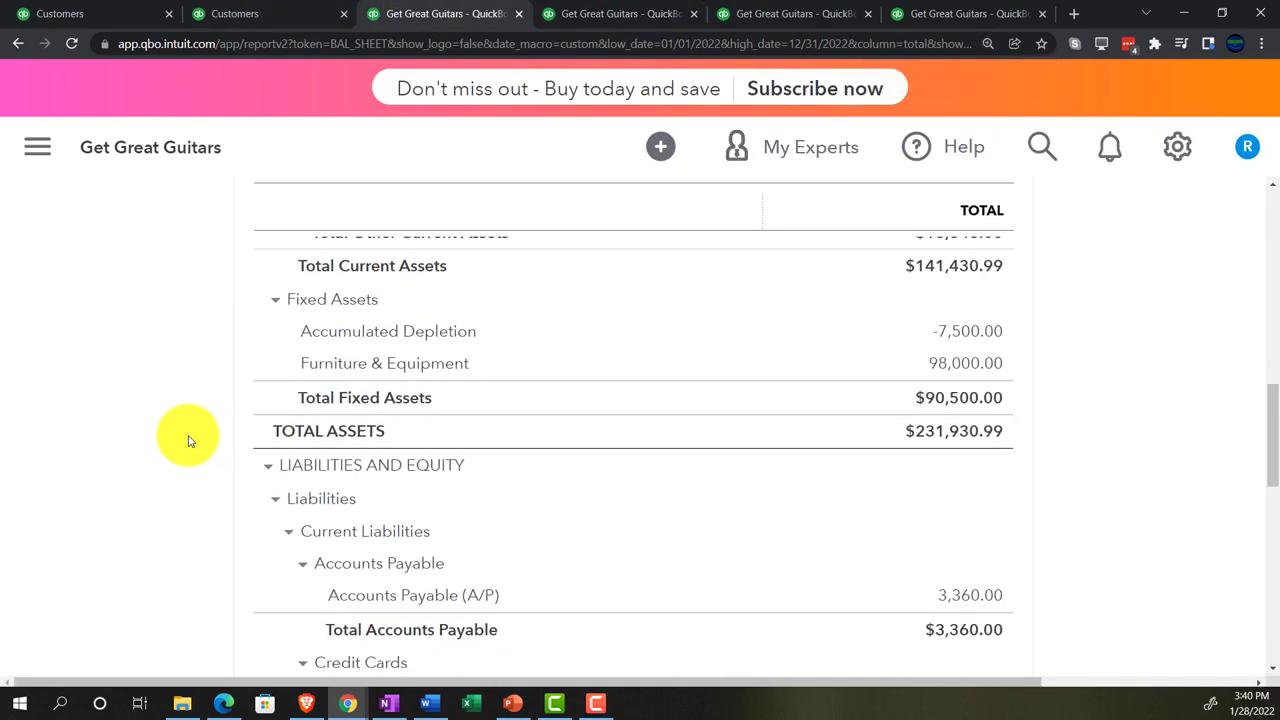
{"action": "scroll", "coordinate": [189, 441], "scroll_direction": "down", "scroll_amount": 5}
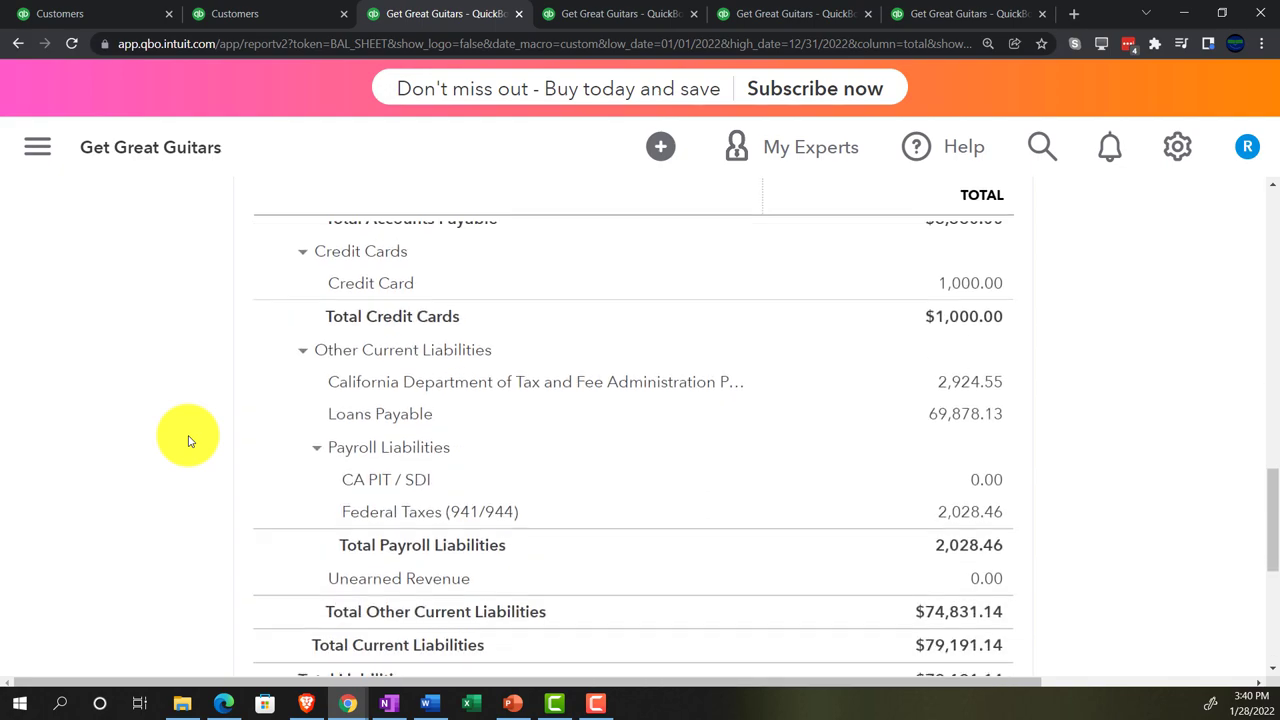
{"action": "left_click", "coordinate": [986, 578]}
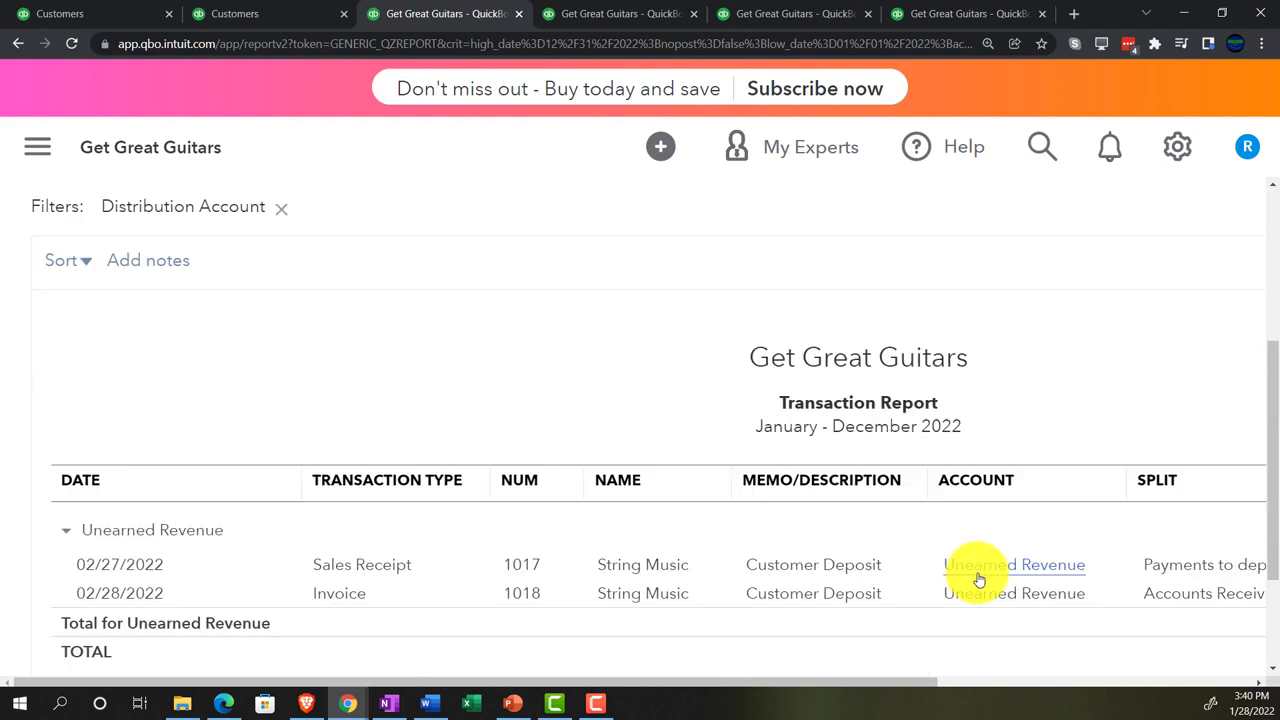
{"action": "key", "text": "ctrl+minus"}
{"action": "key", "text": "ctrl+minus"}
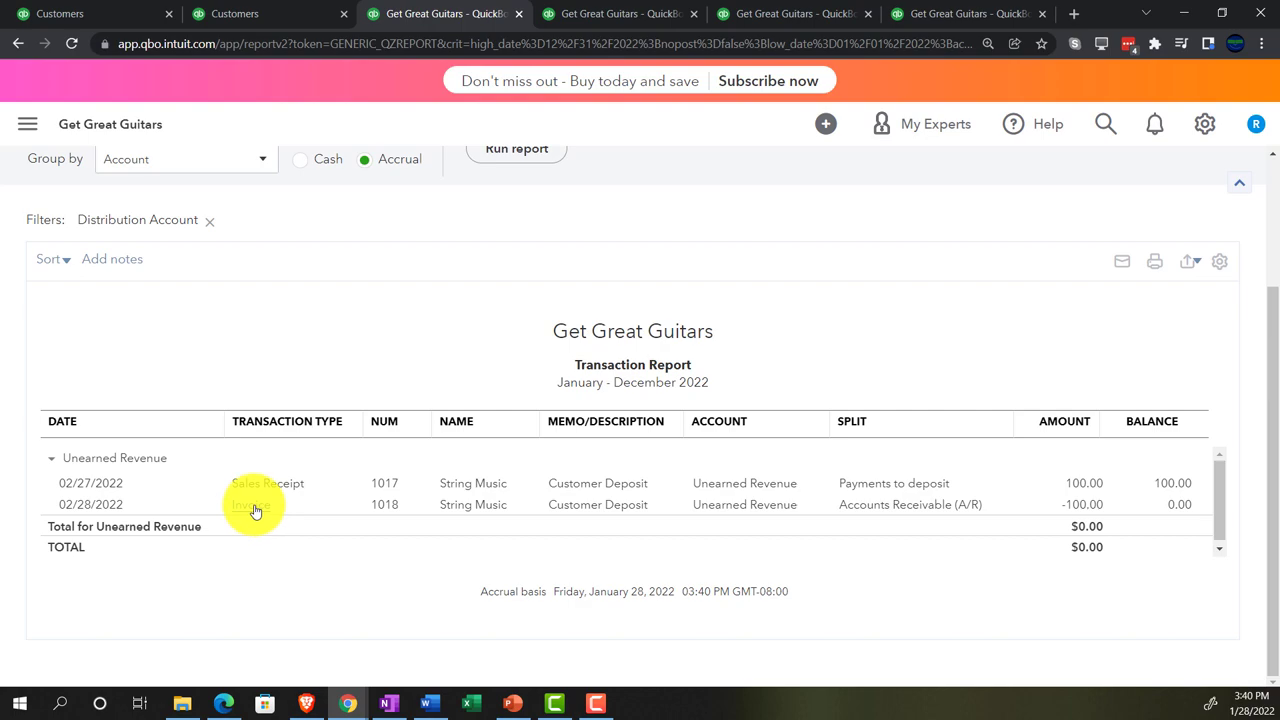
Step: Return from the Unearned Revenue detail to the Balance Sheet and examine Other Current Liabilities, including the sales tax payable
{"action": "scroll", "coordinate": [255, 511], "scroll_direction": "up", "scroll_amount": 2}
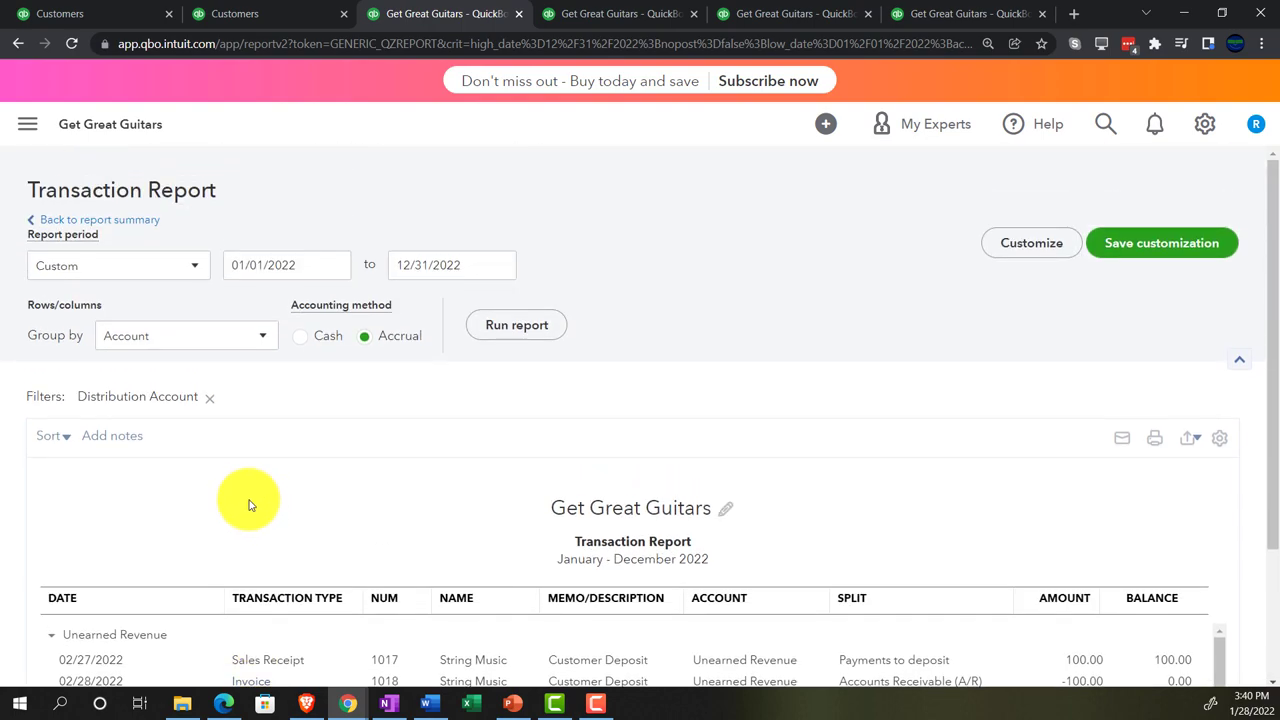
{"action": "left_click", "coordinate": [143, 219]}
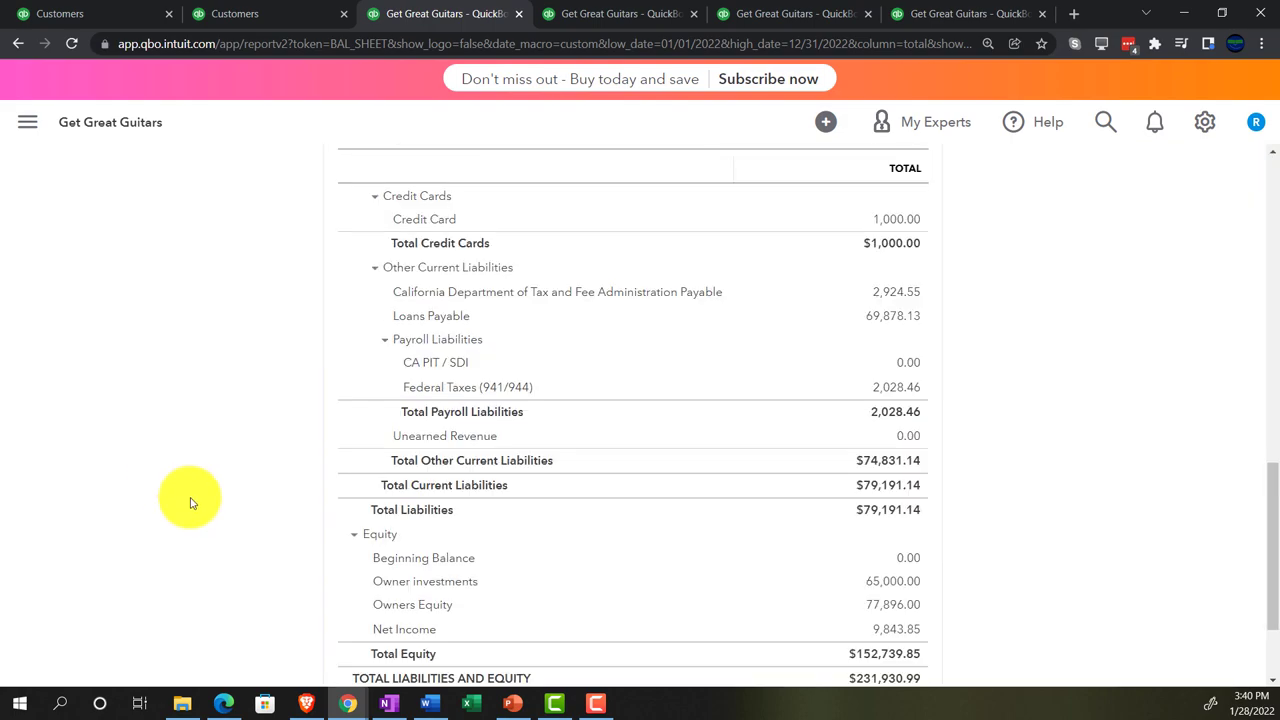
{"action": "key", "text": "ctrl+plus"}
{"action": "key", "text": "ctrl+plus"}
{"action": "key", "text": "ctrl+plus"}
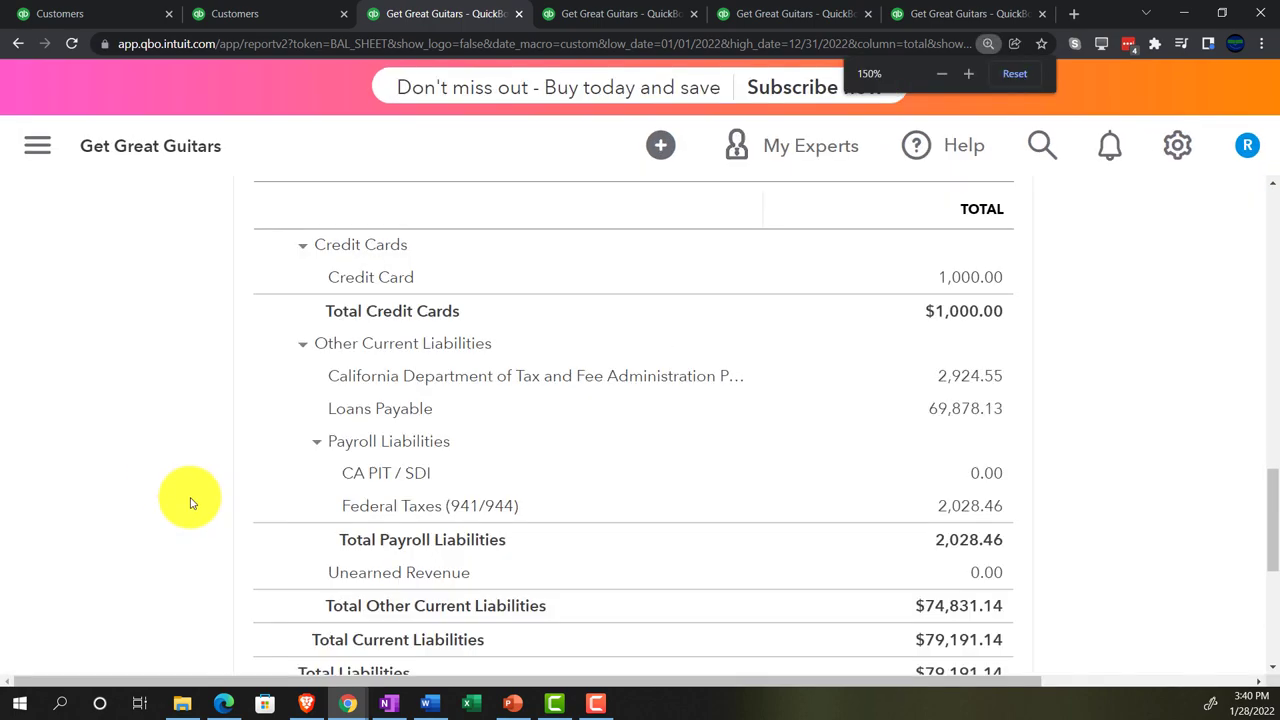
{"action": "key", "text": "ctrl+plus"}
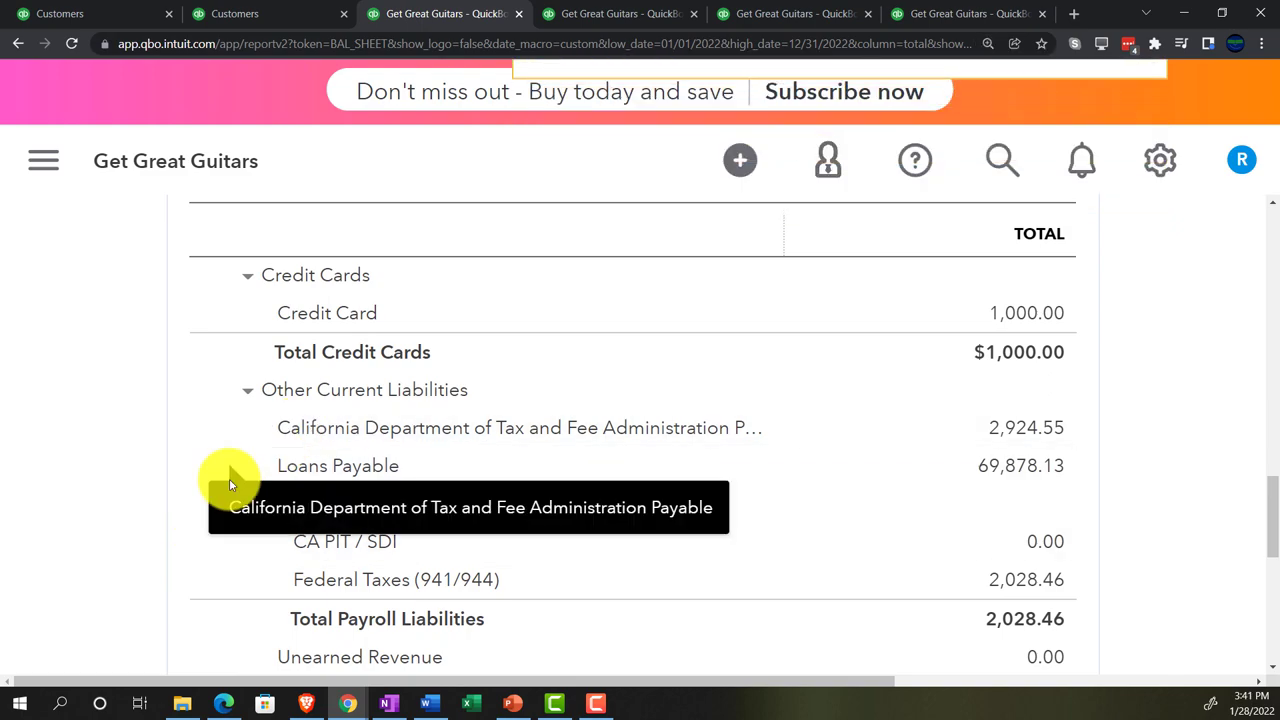
Step: Open the transaction detail behind Inventory Asset and review it down to String Music's 02/28/2022 invoice
{"action": "scroll", "coordinate": [144, 526], "scroll_direction": "up", "scroll_amount": 3}
{"action": "scroll", "coordinate": [144, 526], "scroll_direction": "up", "scroll_amount": 5}
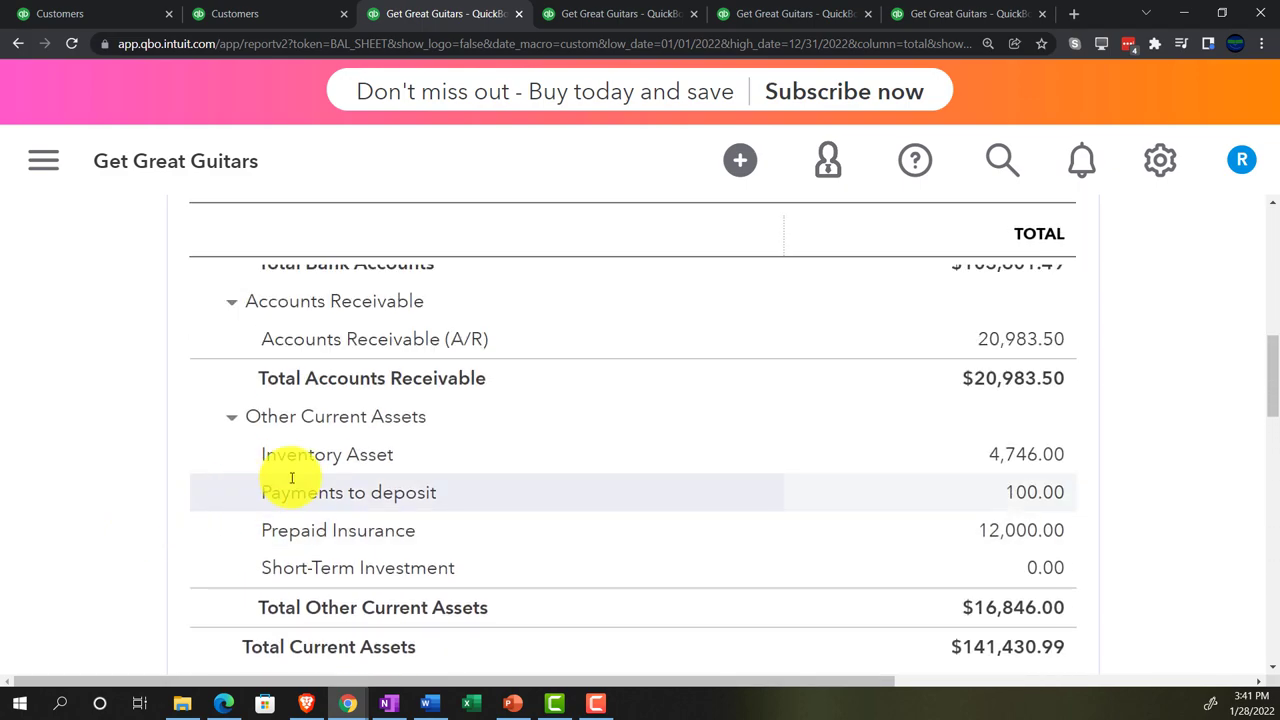
{"action": "left_click", "coordinate": [1000, 450]}
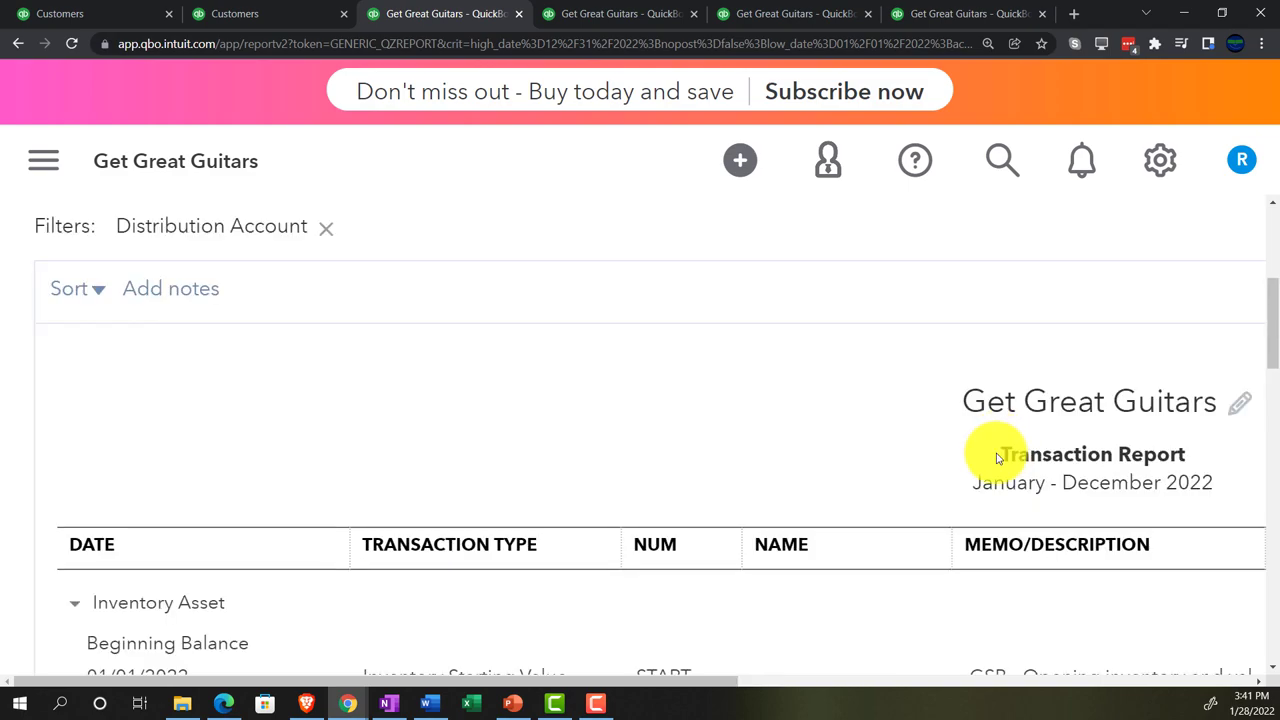
{"action": "key", "text": "ctrl+minus"}
{"action": "key", "text": "ctrl+minus"}
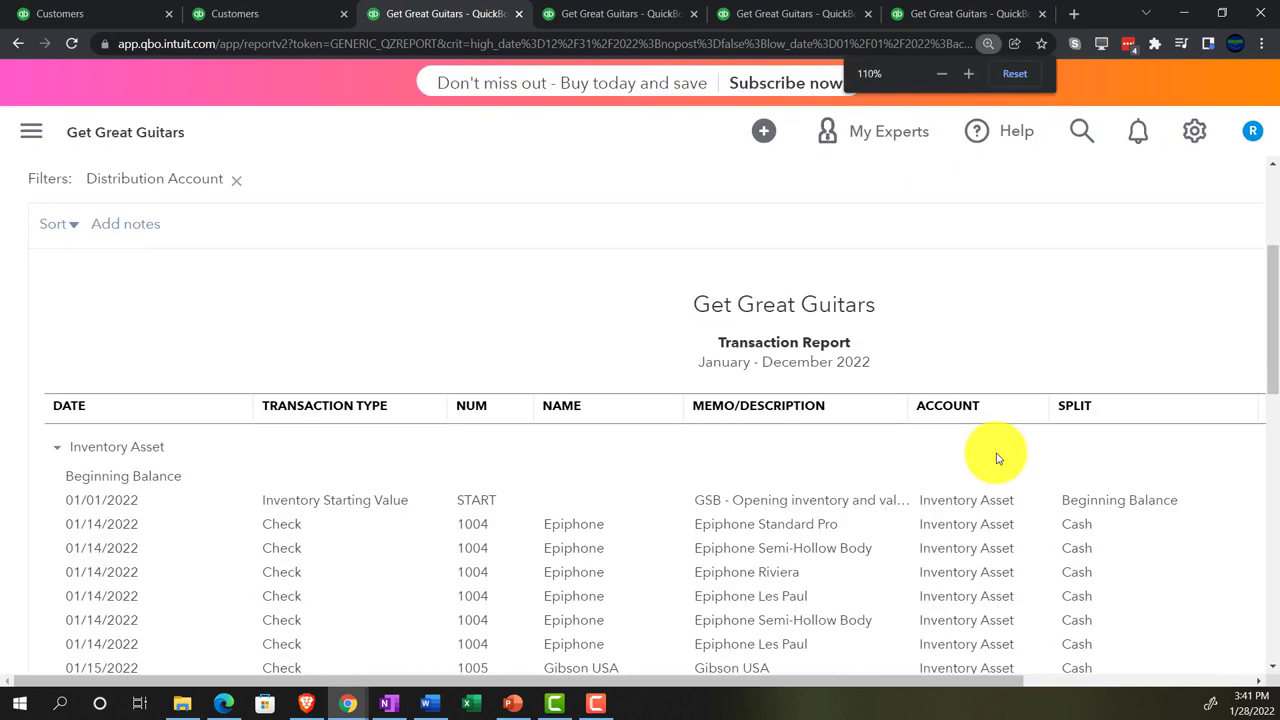
{"action": "key", "text": "ctrl+minus"}
{"action": "scroll", "coordinate": [913, 475], "scroll_direction": "down", "scroll_amount": 2}
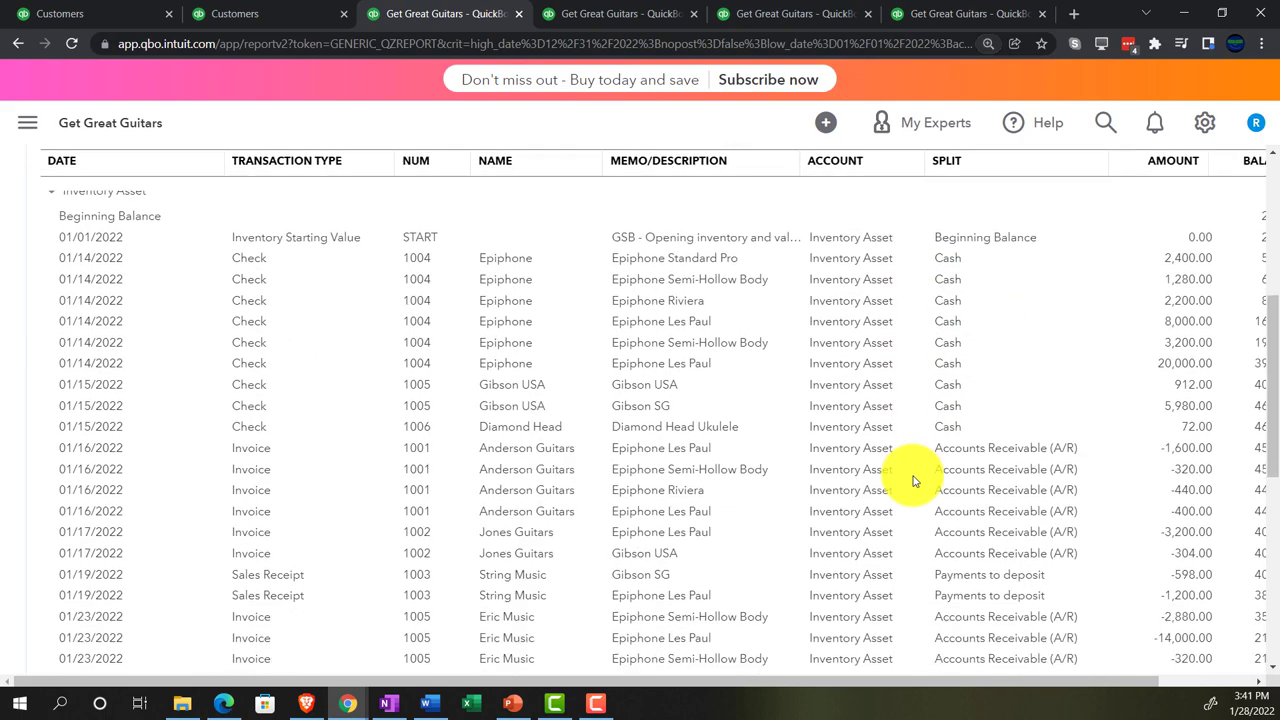
{"action": "scroll", "coordinate": [913, 480], "scroll_direction": "down", "scroll_amount": 5}
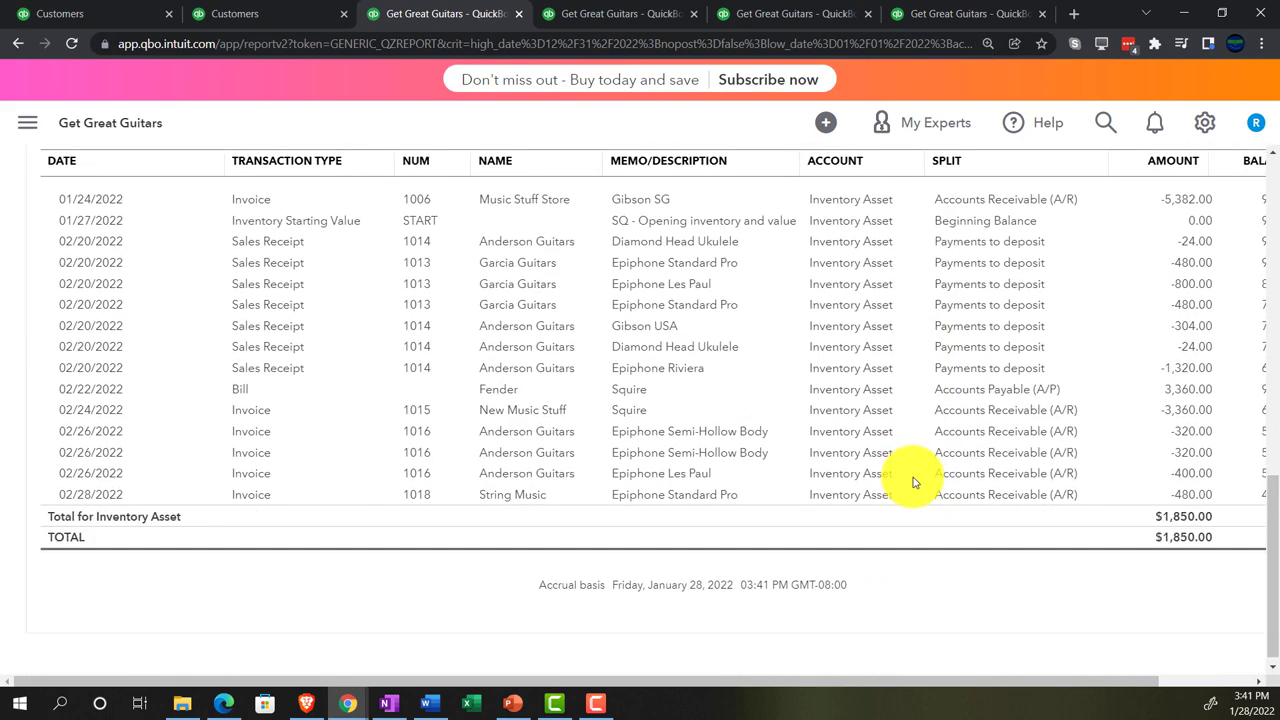
{"action": "scroll", "coordinate": [913, 482], "scroll_direction": "down", "scroll_amount": 1}
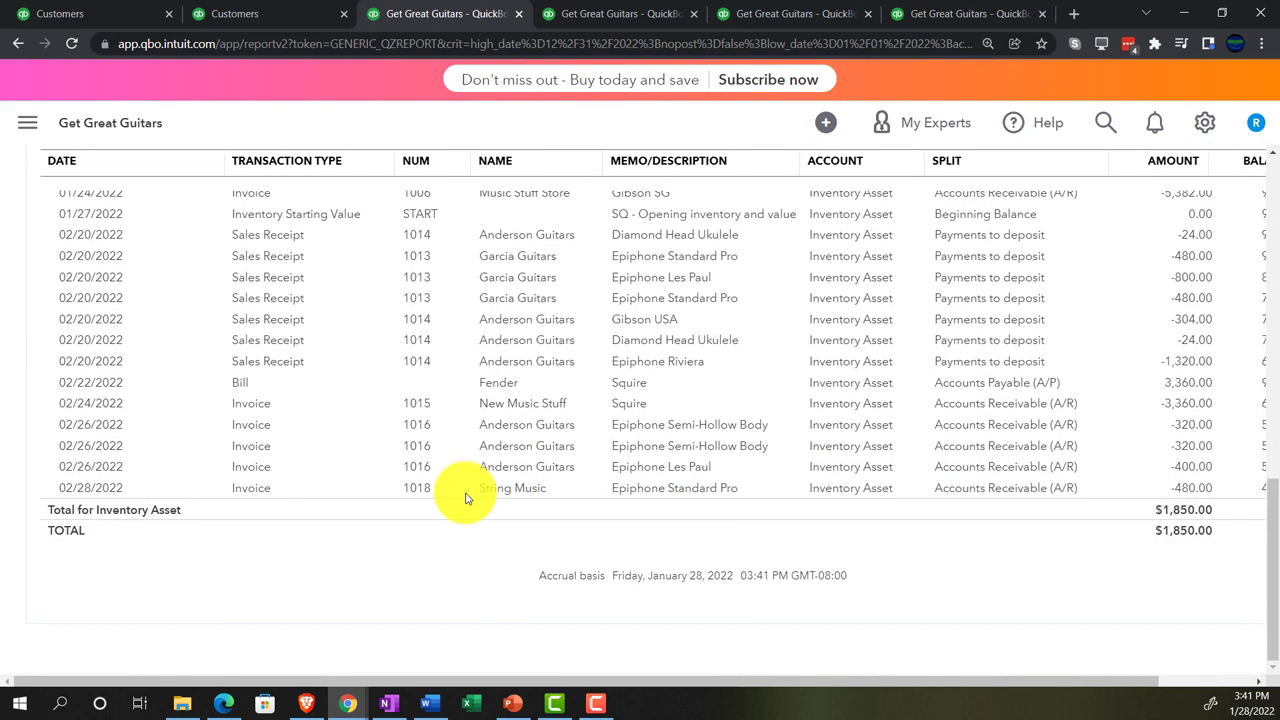
Step: Return from the Inventory Asset detail to the Balance Sheet and view its asset and liability sections
{"action": "scroll", "coordinate": [466, 500], "scroll_direction": "up", "scroll_amount": 15}
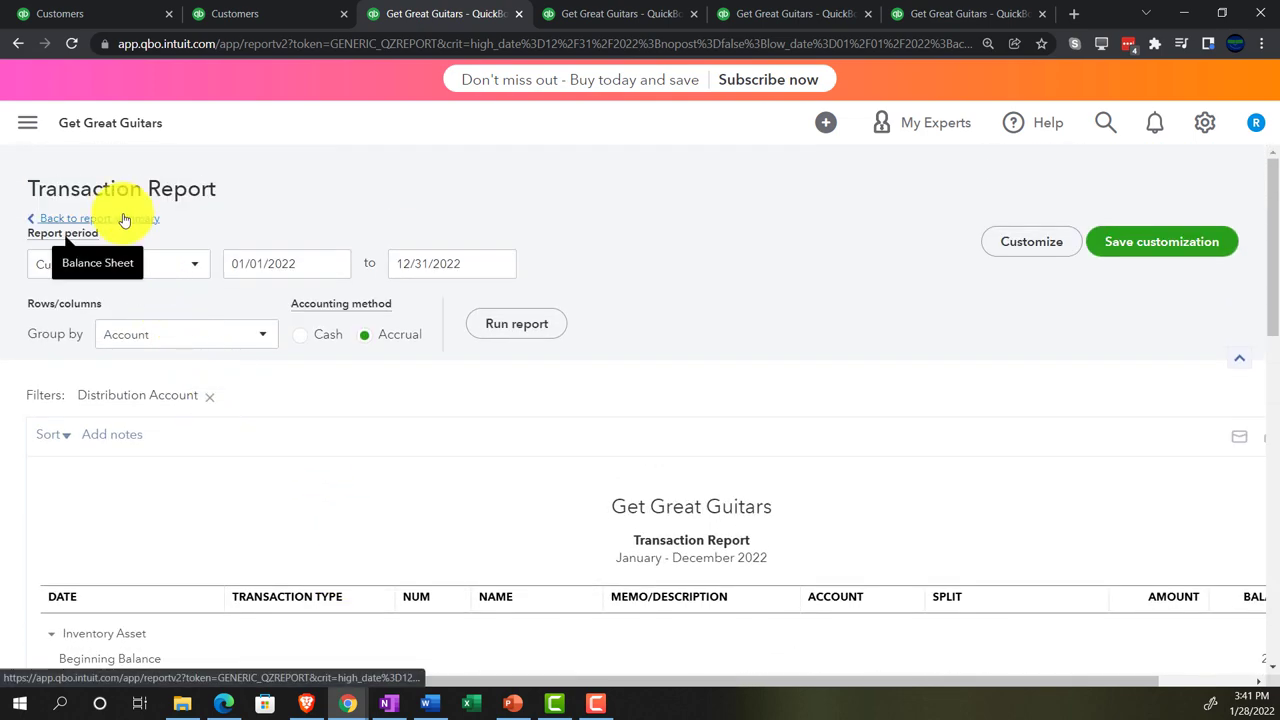
{"action": "left_click", "coordinate": [126, 216]}
{"action": "scroll", "coordinate": [166, 429], "scroll_direction": "down", "scroll_amount": 5}
{"action": "key", "text": "ctrl+plus"}
{"action": "key", "text": "ctrl+plus"}
{"action": "key", "text": "ctrl+plus"}
{"action": "key", "text": "ctrl+plus"}
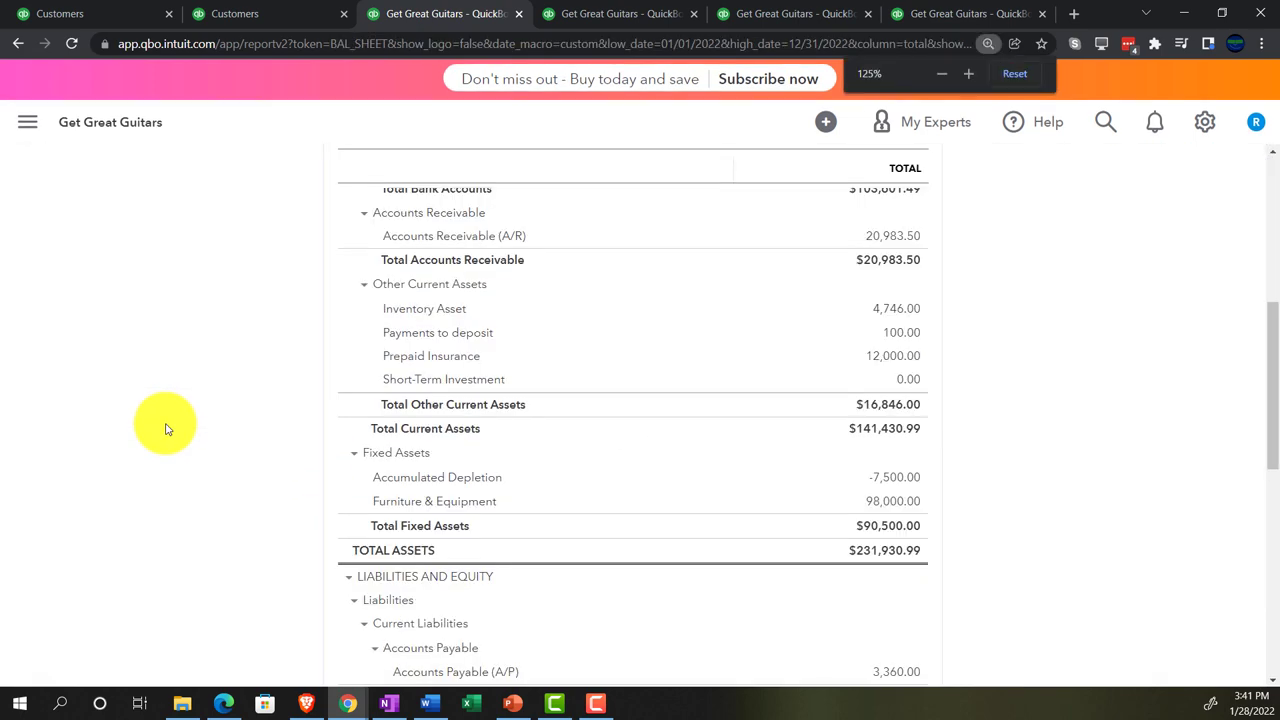
Step: Switch to the Profit and Loss report and review its income and cost of goods sold lines
{"action": "left_click", "coordinate": [568, 15]}
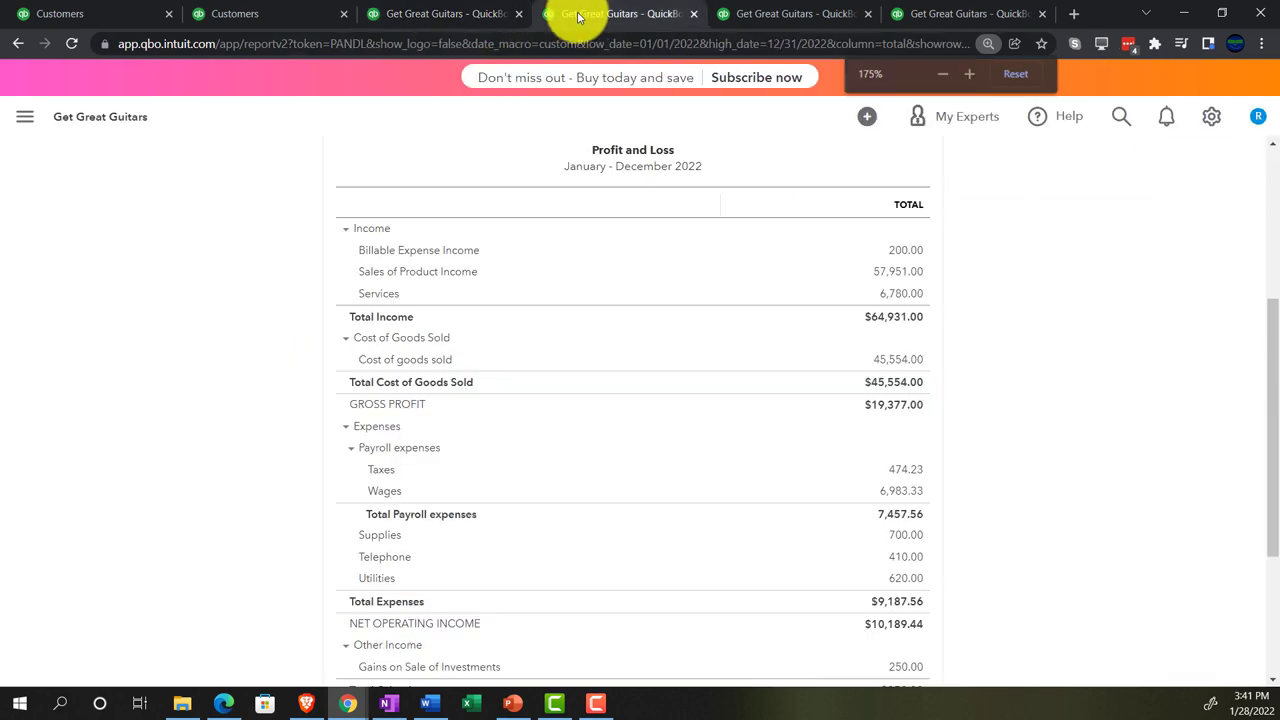
{"action": "scroll", "coordinate": [150, 561], "scroll_direction": "down", "scroll_amount": 2}
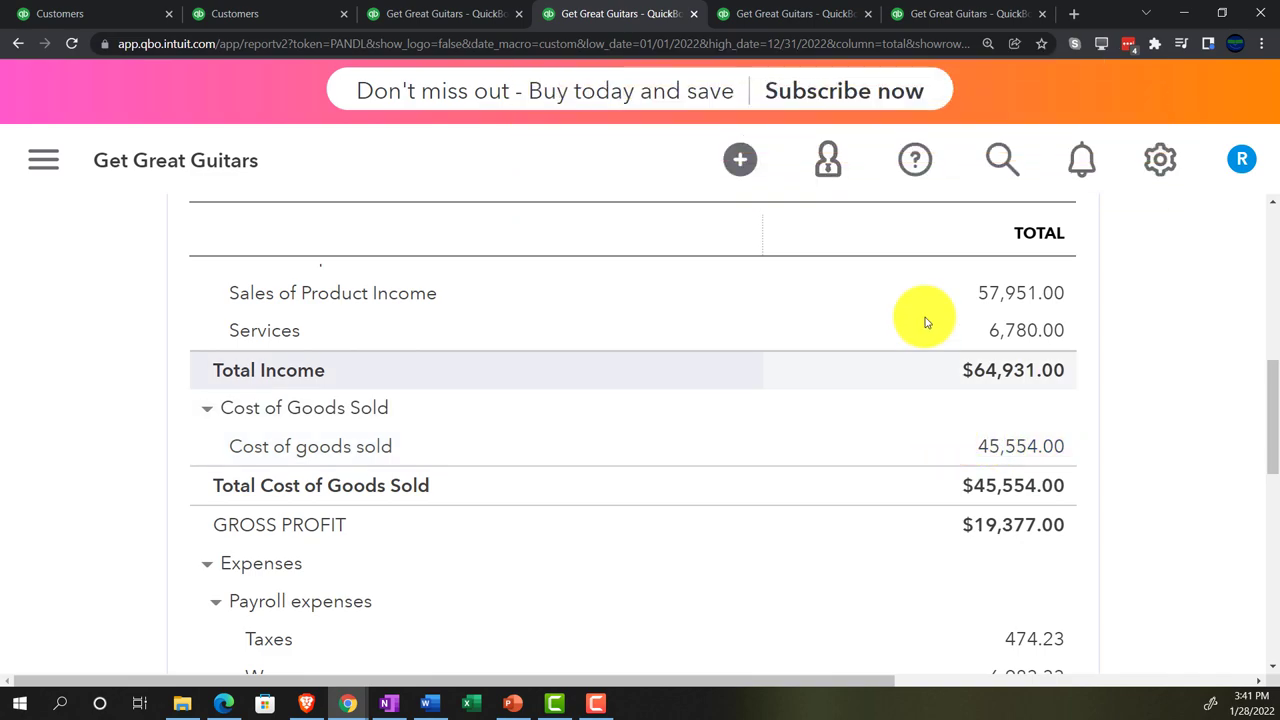
Step: Switch to the Customer Balance Detail report and rerun it to refresh the customer balances
{"action": "left_click", "coordinate": [938, 13]}
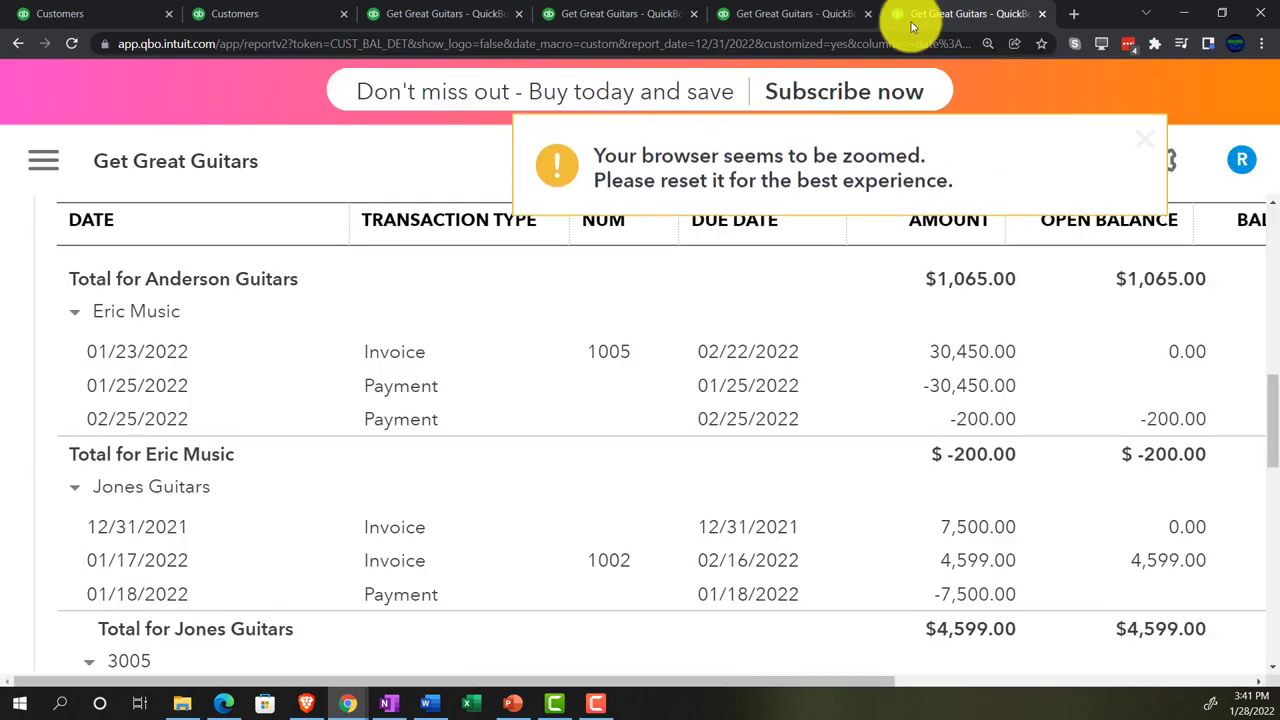
{"action": "scroll", "coordinate": [765, 452], "scroll_direction": "up", "scroll_amount": 10}
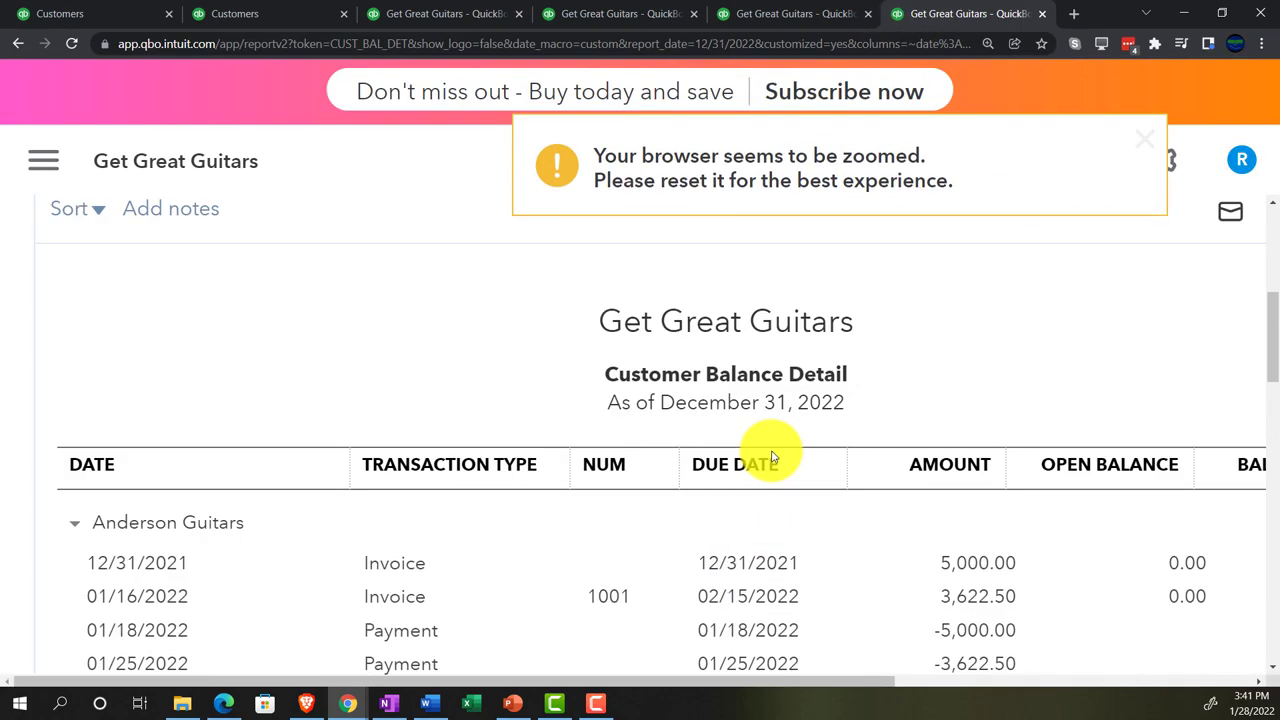
{"action": "key", "text": "ctrl+minus"}
{"action": "scroll", "coordinate": [700, 447], "scroll_direction": "up", "scroll_amount": 1}
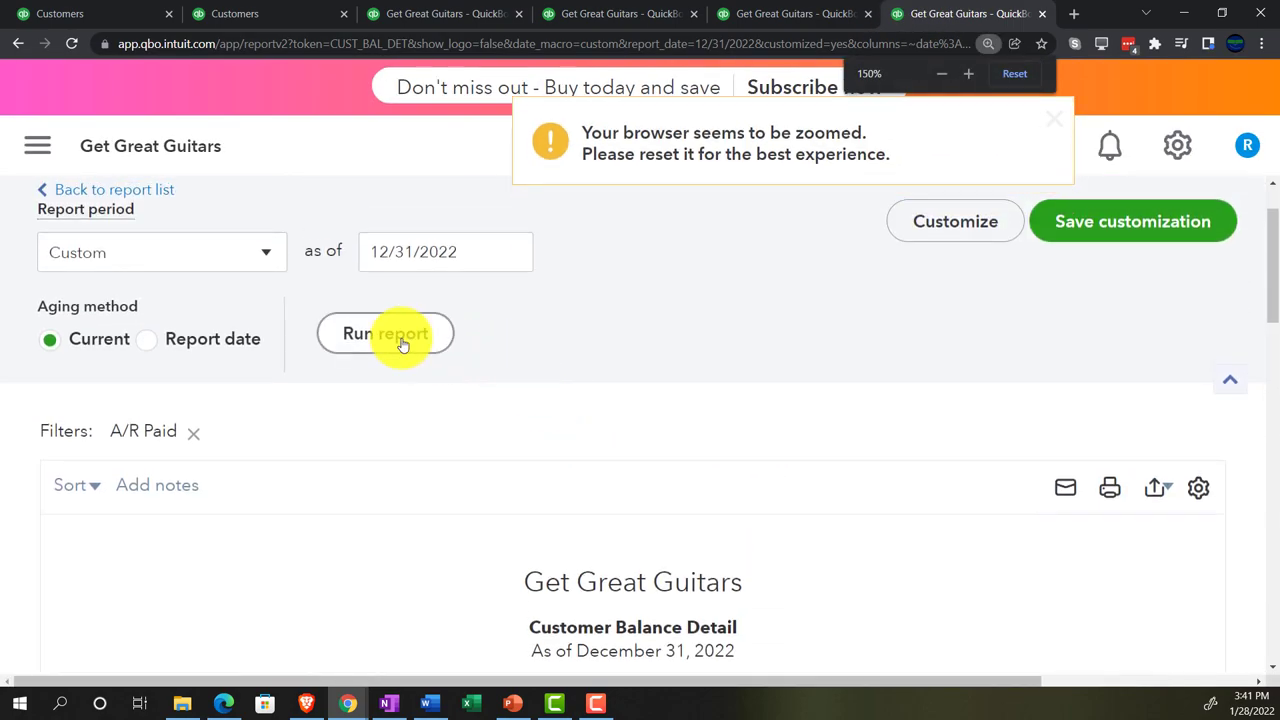
{"action": "left_click", "coordinate": [400, 316]}
Step: Review the refreshed Customer Balance Detail down to String Music's 02/28/2022 invoice and the report total
{"action": "scroll", "coordinate": [114, 491], "scroll_direction": "down", "scroll_amount": 3}
{"action": "scroll", "coordinate": [110, 505], "scroll_direction": "down", "scroll_amount": 2}
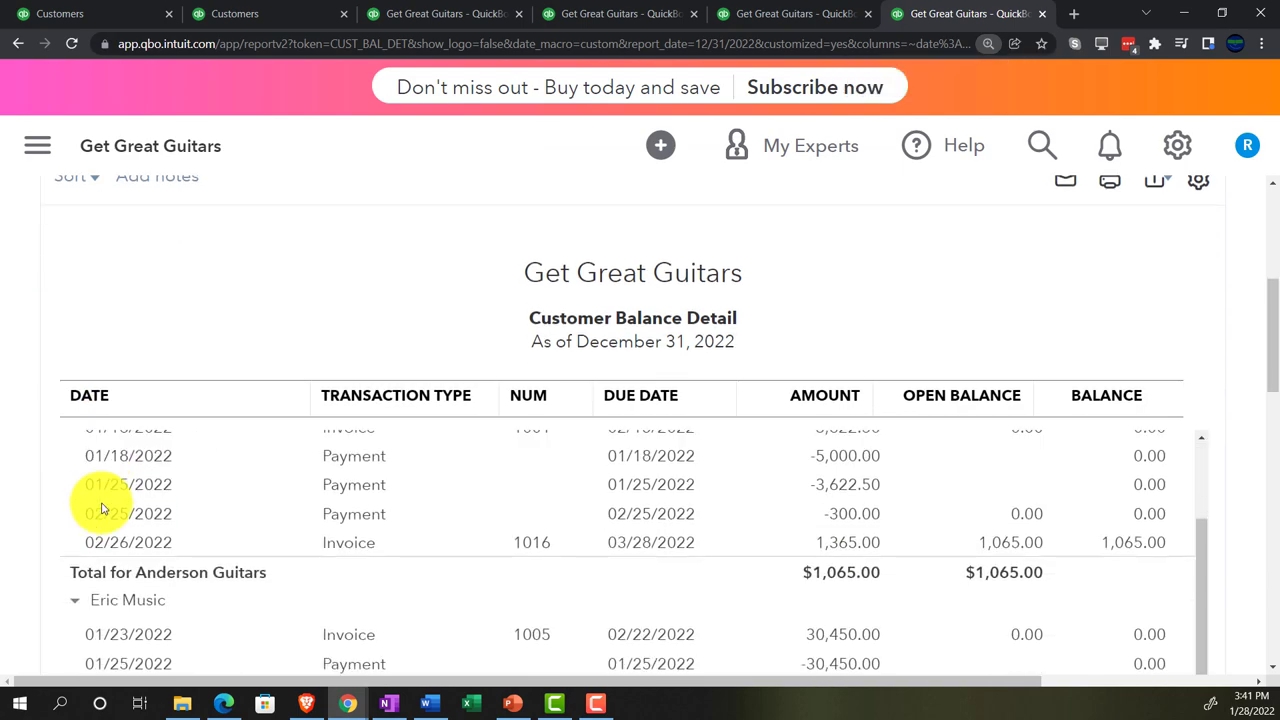
{"action": "scroll", "coordinate": [40, 543], "scroll_direction": "down", "scroll_amount": 5}
{"action": "scroll", "coordinate": [40, 546], "scroll_direction": "down", "scroll_amount": 8}
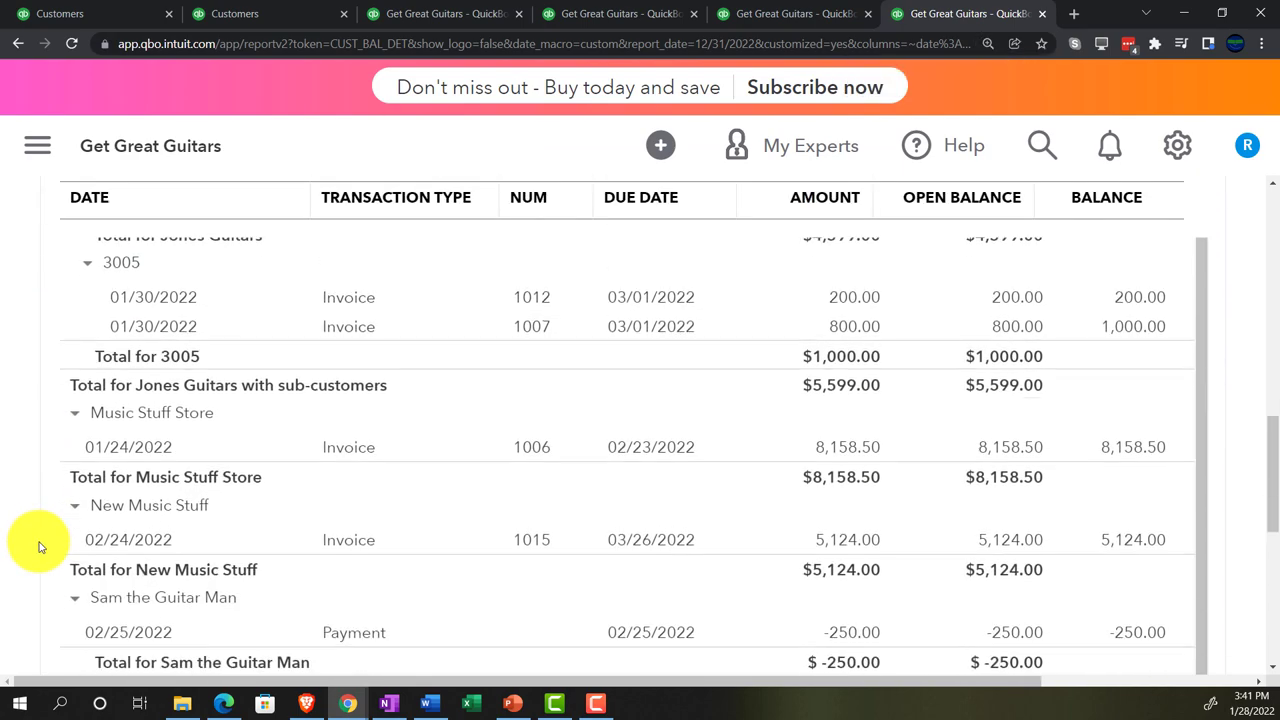
{"action": "scroll", "coordinate": [40, 546], "scroll_direction": "down", "scroll_amount": 2}
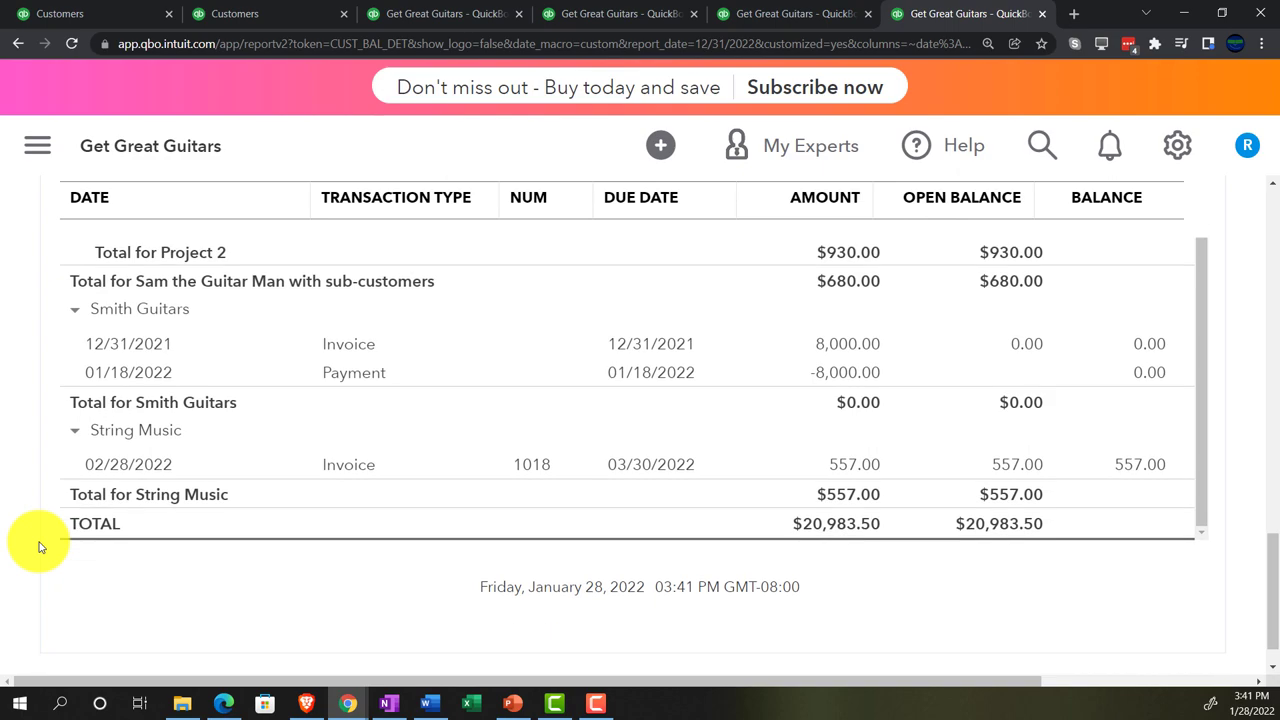
Step: Compare String Music's entry with the 02/25/2022 deposit payments of Anderson Guitars and Eric Music and with Anderson's invoice 1016
{"action": "scroll", "coordinate": [40, 546], "scroll_direction": "up", "scroll_amount": 2}
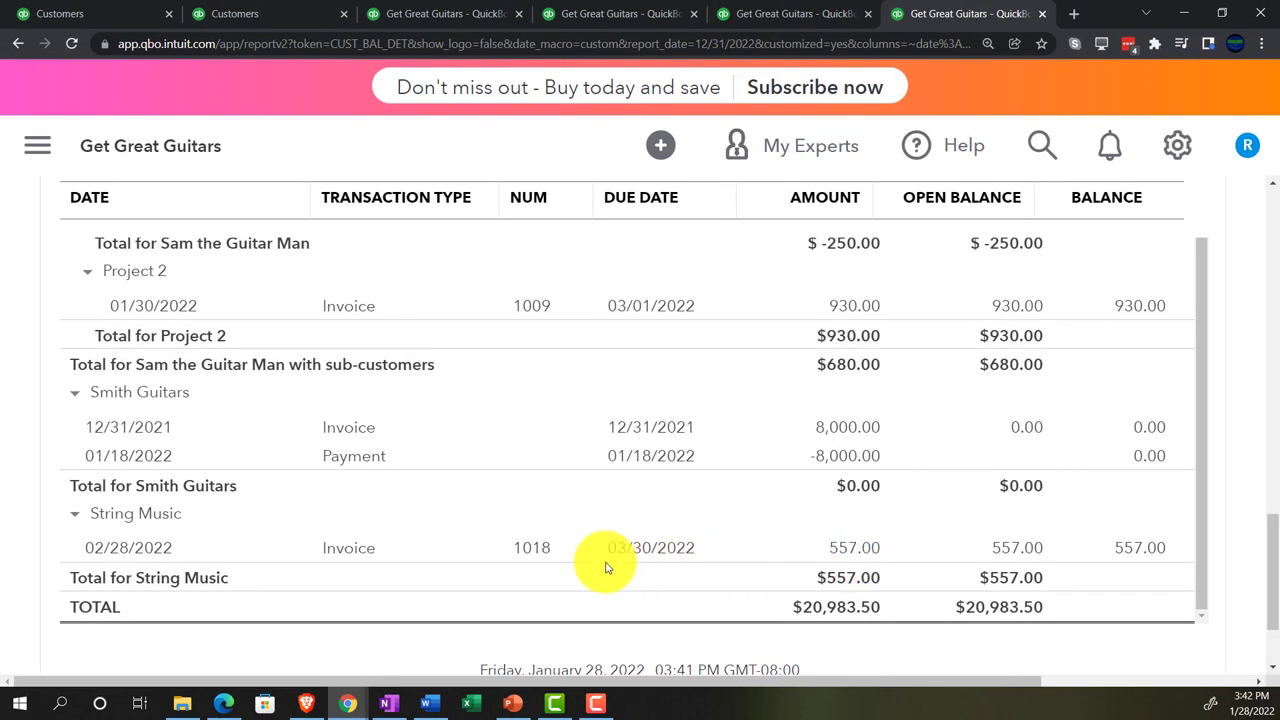
{"action": "scroll", "coordinate": [529, 560], "scroll_direction": "up", "scroll_amount": 5}
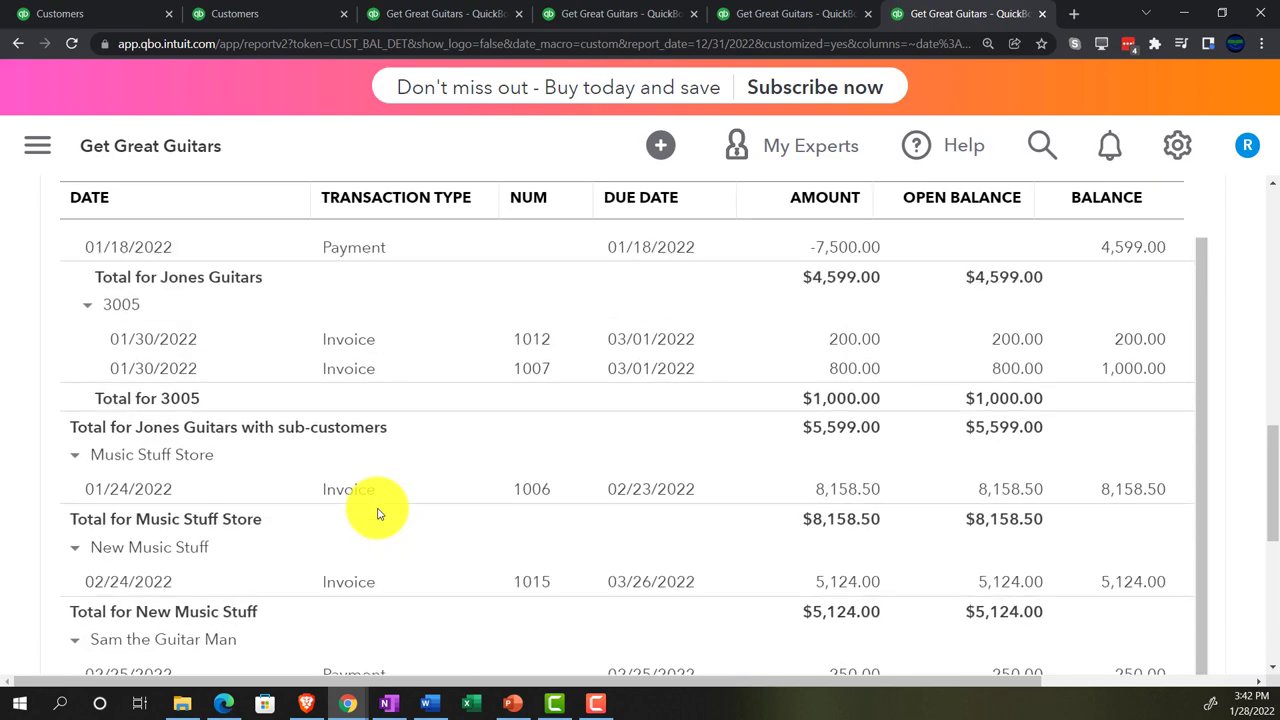
{"action": "scroll", "coordinate": [378, 513], "scroll_direction": "up", "scroll_amount": 10}
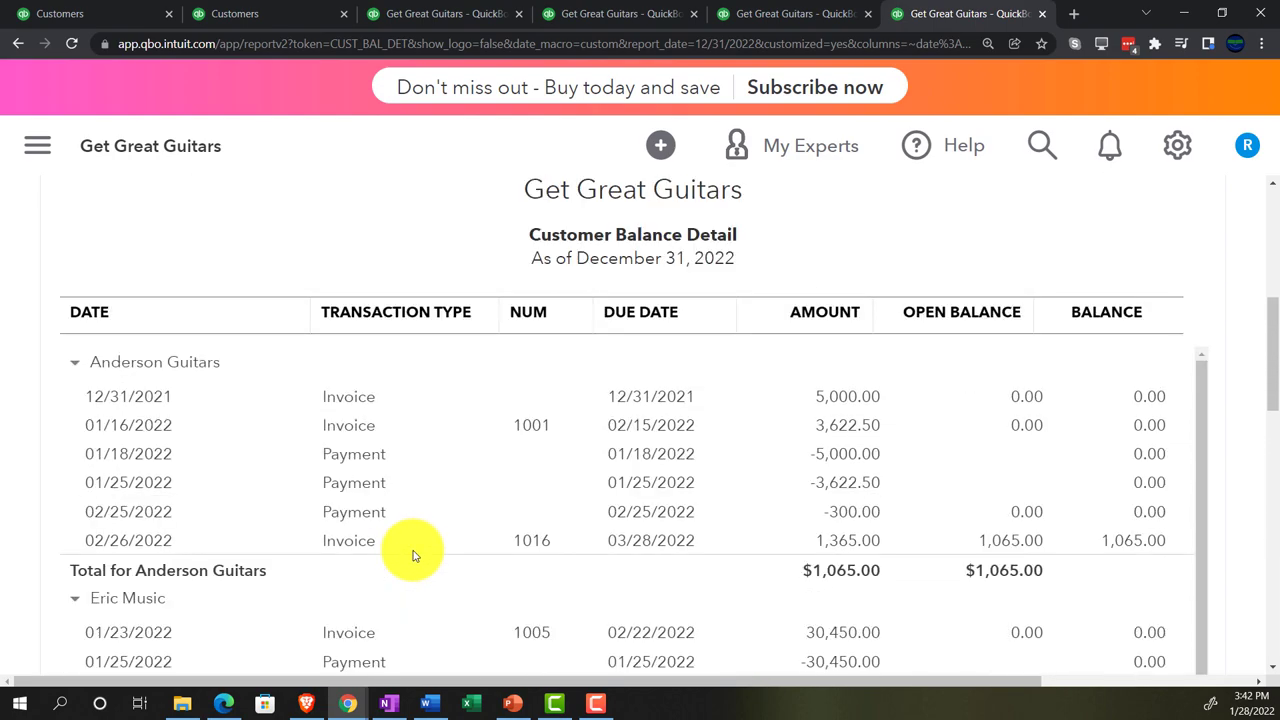
{"action": "scroll", "coordinate": [409, 554], "scroll_direction": "up", "scroll_amount": 1}
{"action": "scroll", "coordinate": [457, 543], "scroll_direction": "down", "scroll_amount": 1}
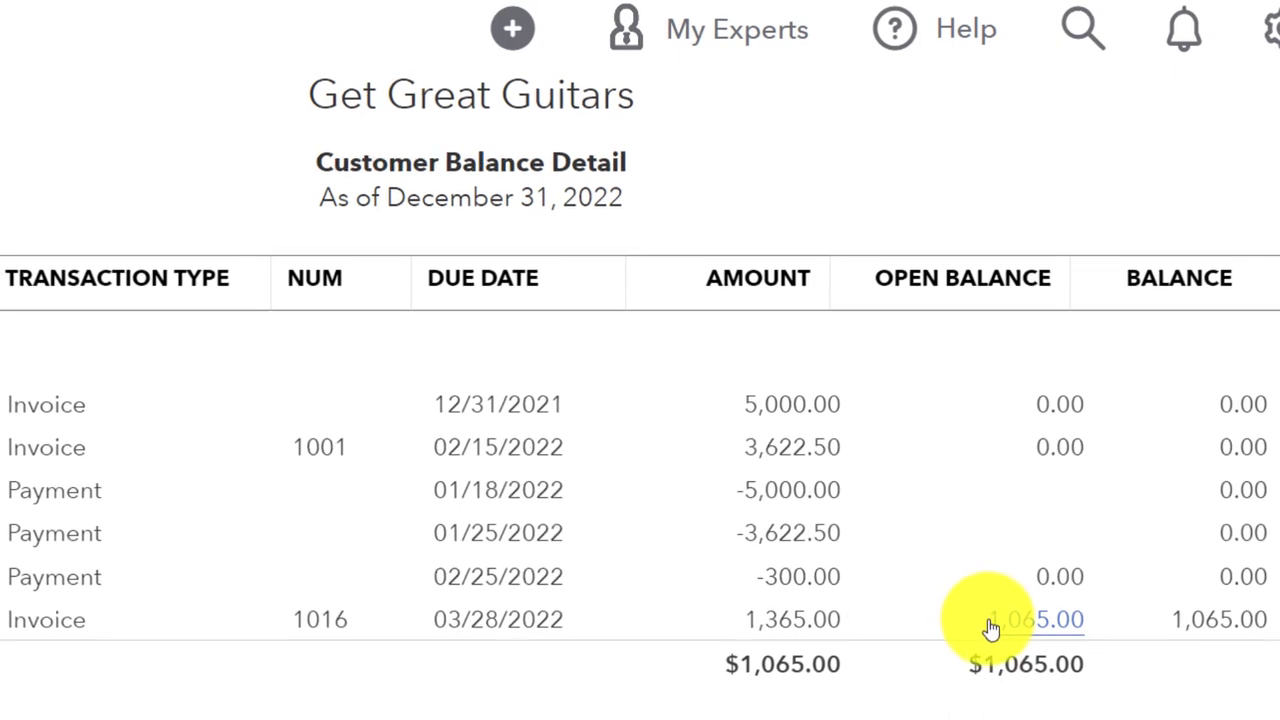
{"action": "scroll", "coordinate": [985, 627], "scroll_direction": "down", "scroll_amount": 2}
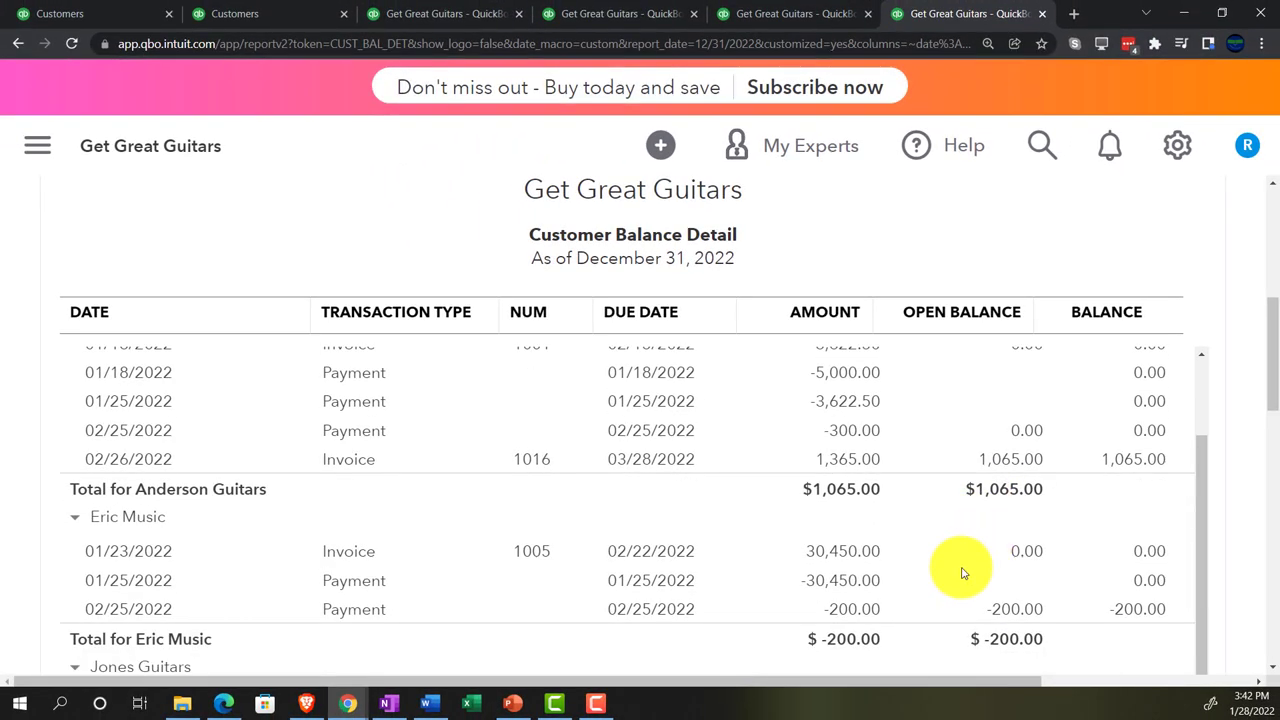
{"action": "scroll", "coordinate": [955, 571], "scroll_direction": "down", "scroll_amount": 2}
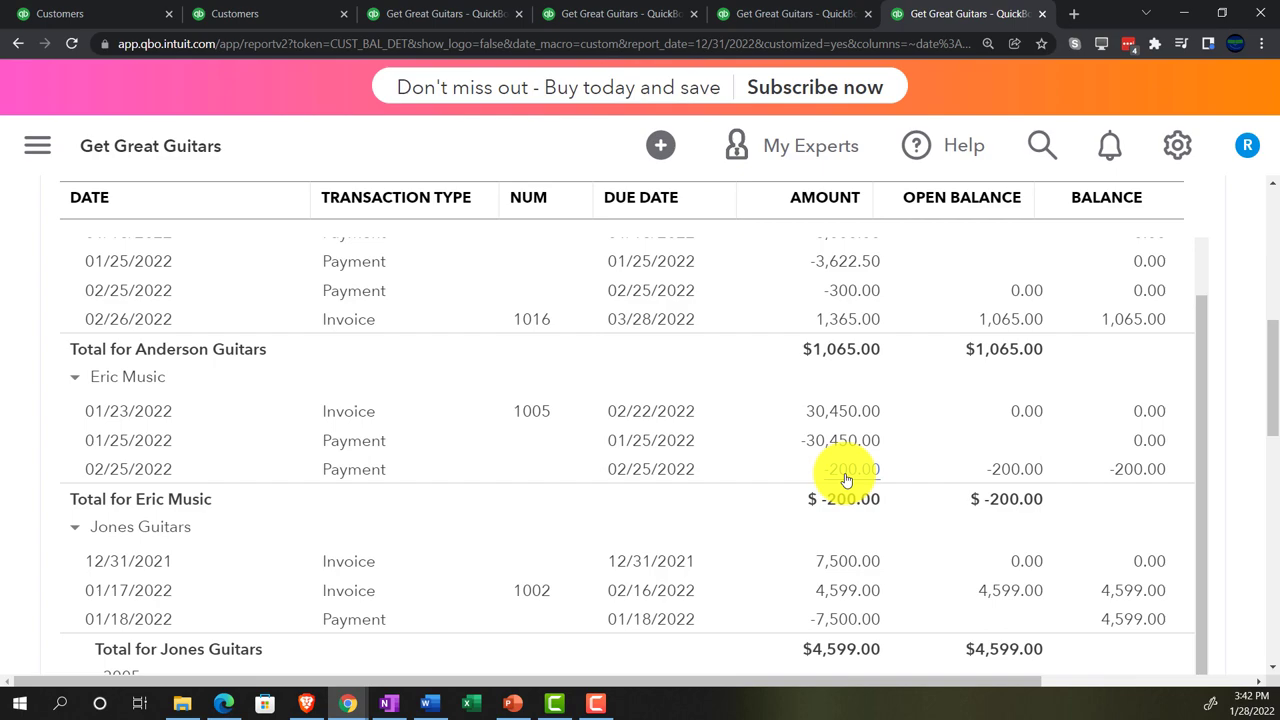
{"action": "scroll", "coordinate": [845, 480], "scroll_direction": "up", "scroll_amount": 1}
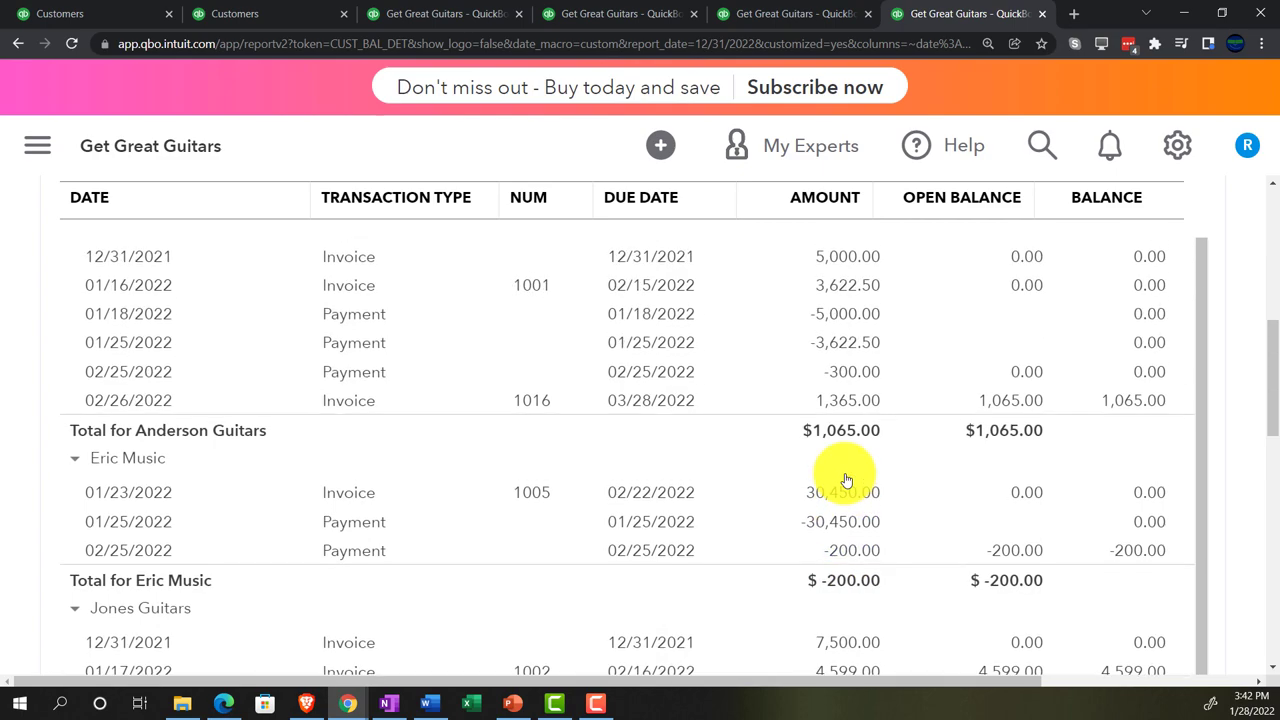
{"action": "scroll", "coordinate": [845, 480], "scroll_direction": "up", "scroll_amount": 2}
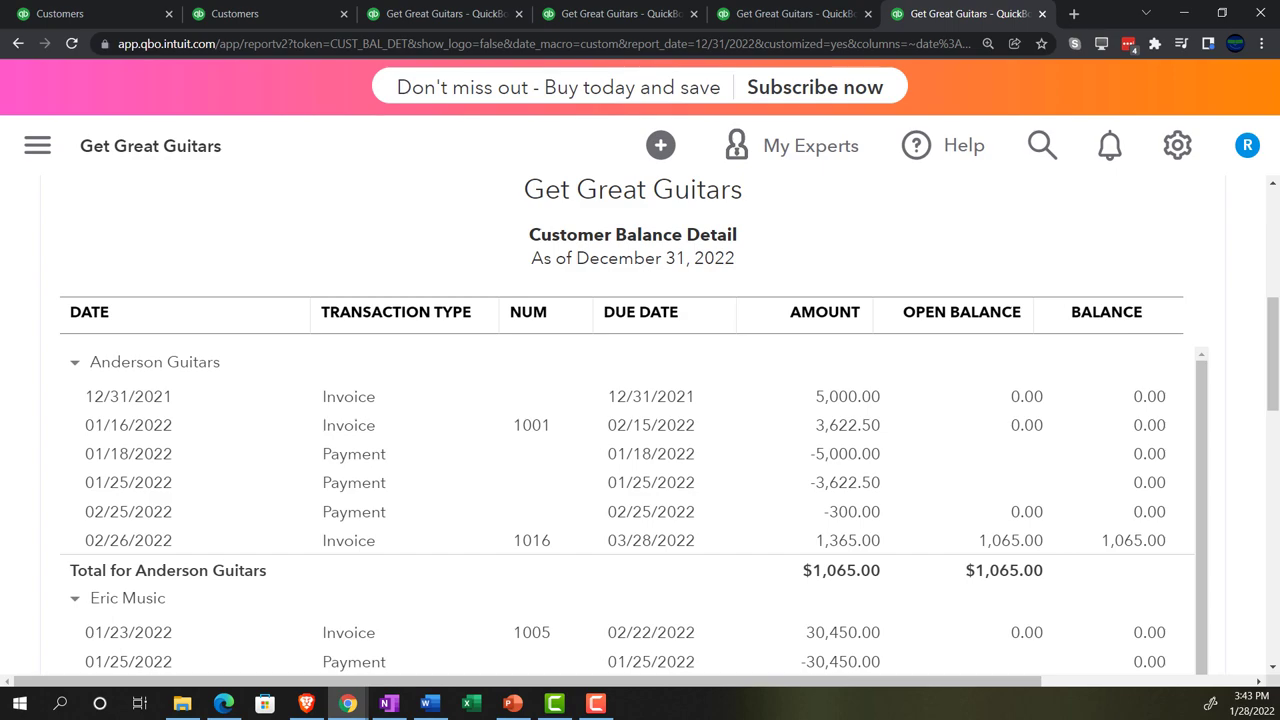
Step: Search the report list for "tria" and open the standard Trial Balance report
{"action": "scroll", "coordinate": [470, 390], "scroll_direction": "up", "scroll_amount": 5}
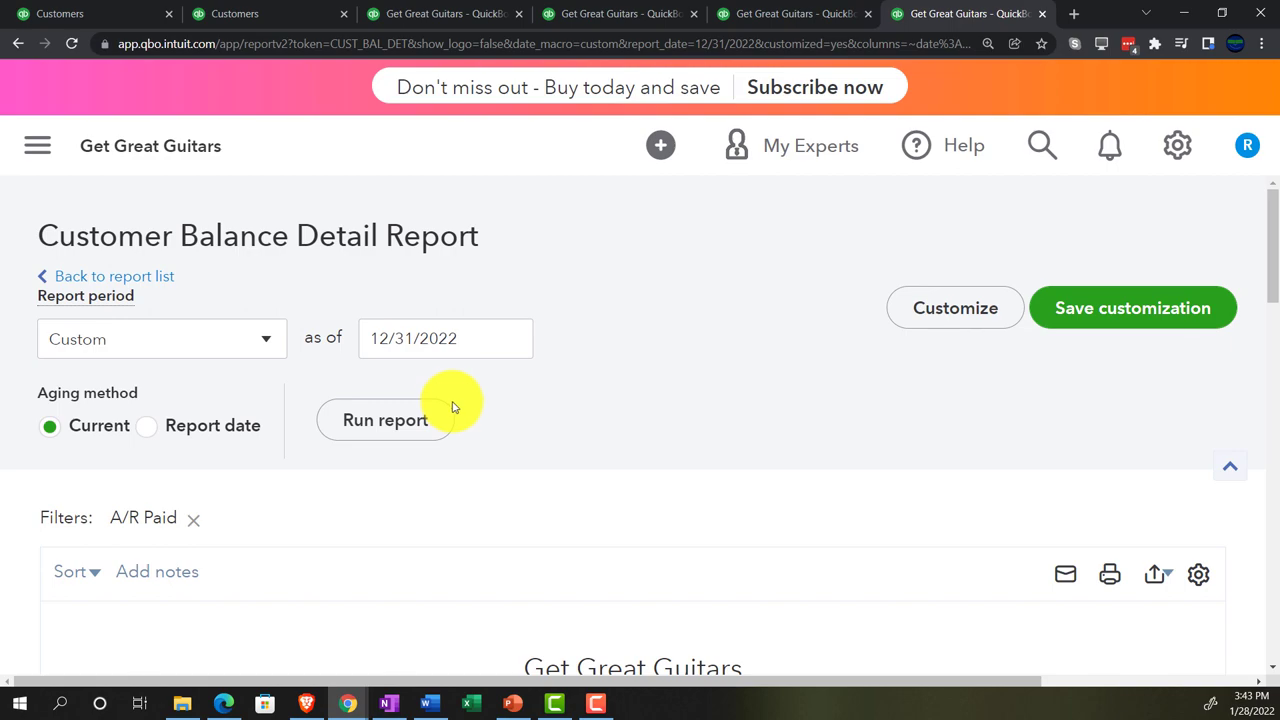
{"action": "left_click", "coordinate": [31, 150]}
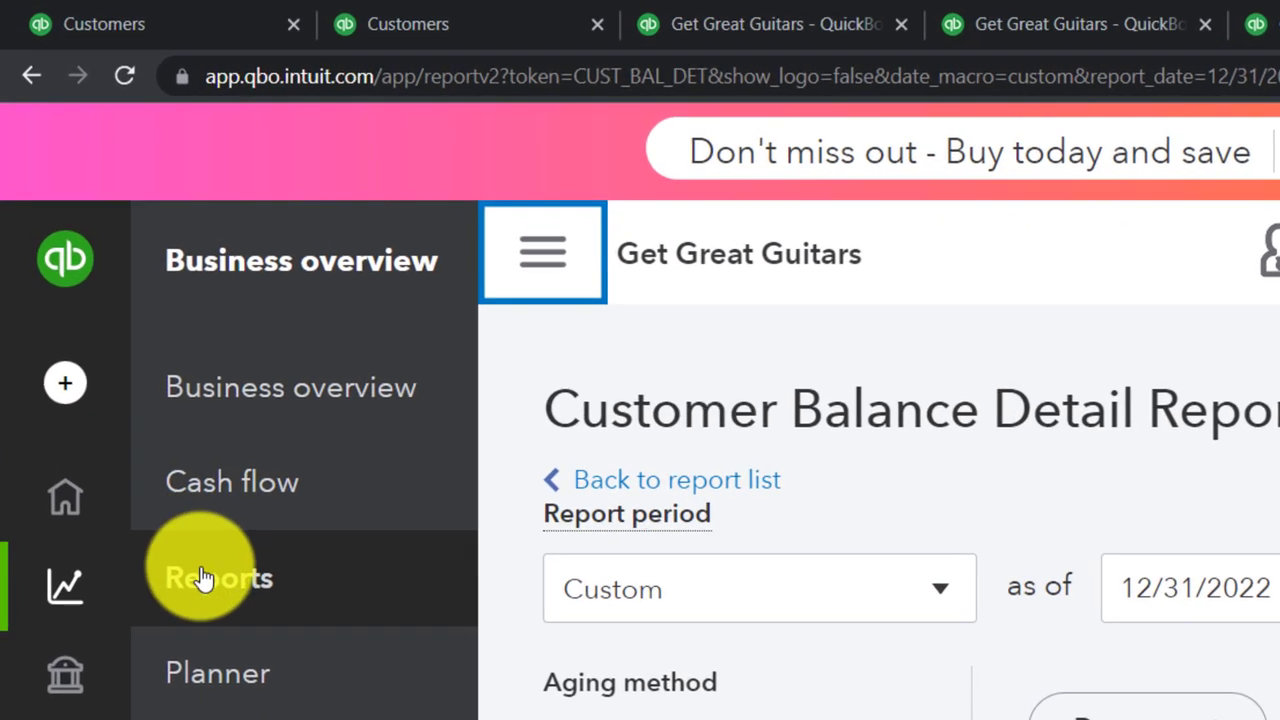
{"action": "left_click", "coordinate": [122, 340]}
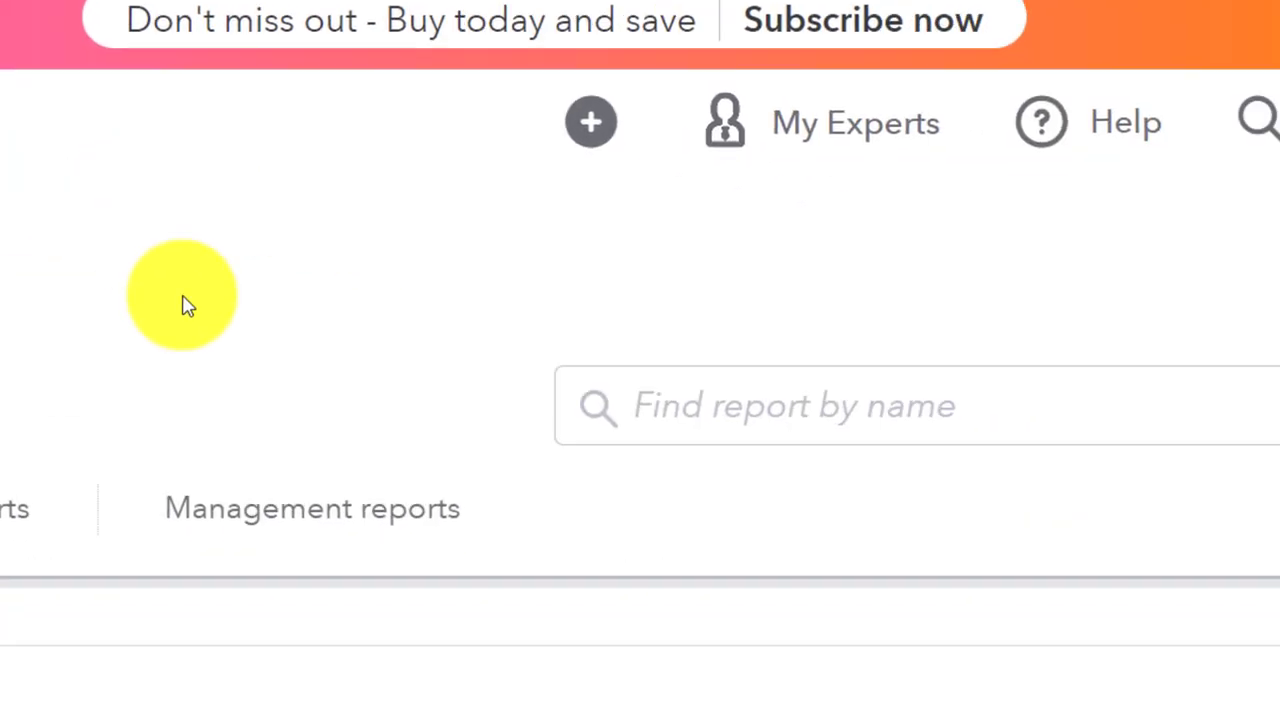
{"action": "left_click", "coordinate": [329, 314]}
{"action": "type", "text": "tri"}
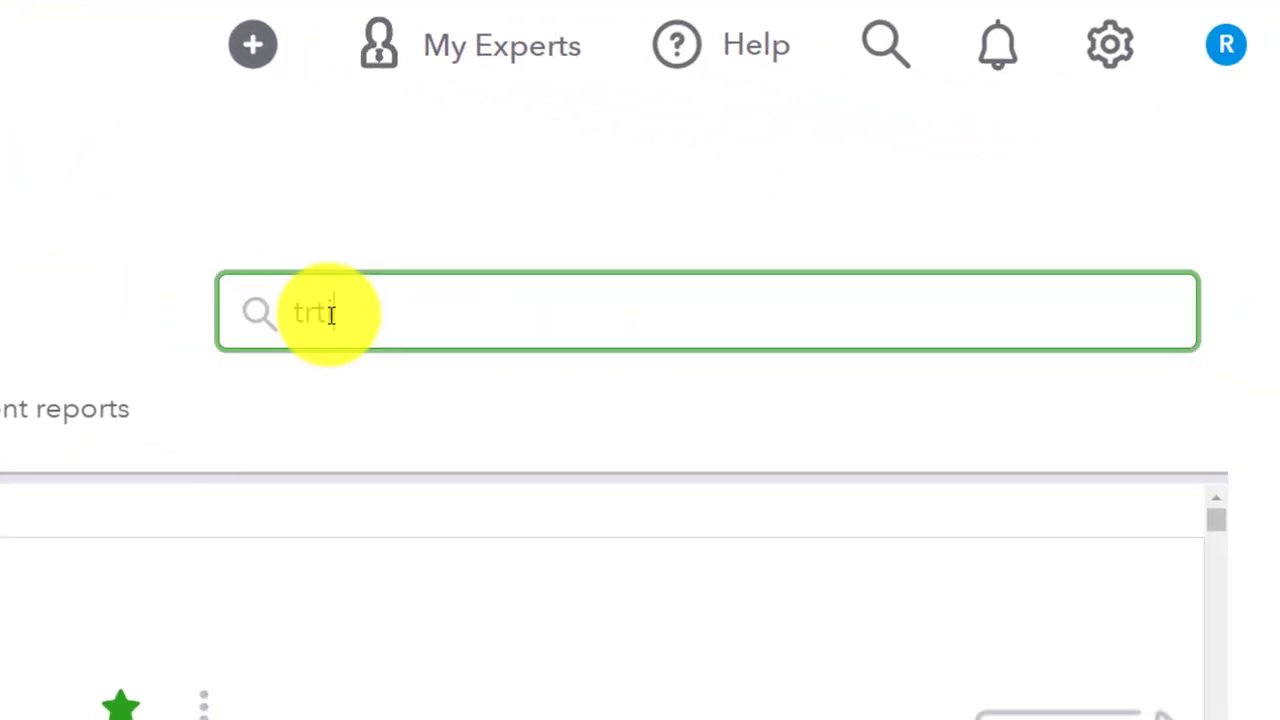
{"action": "key", "text": "BackSpace"}
{"action": "type", "text": "ia"}
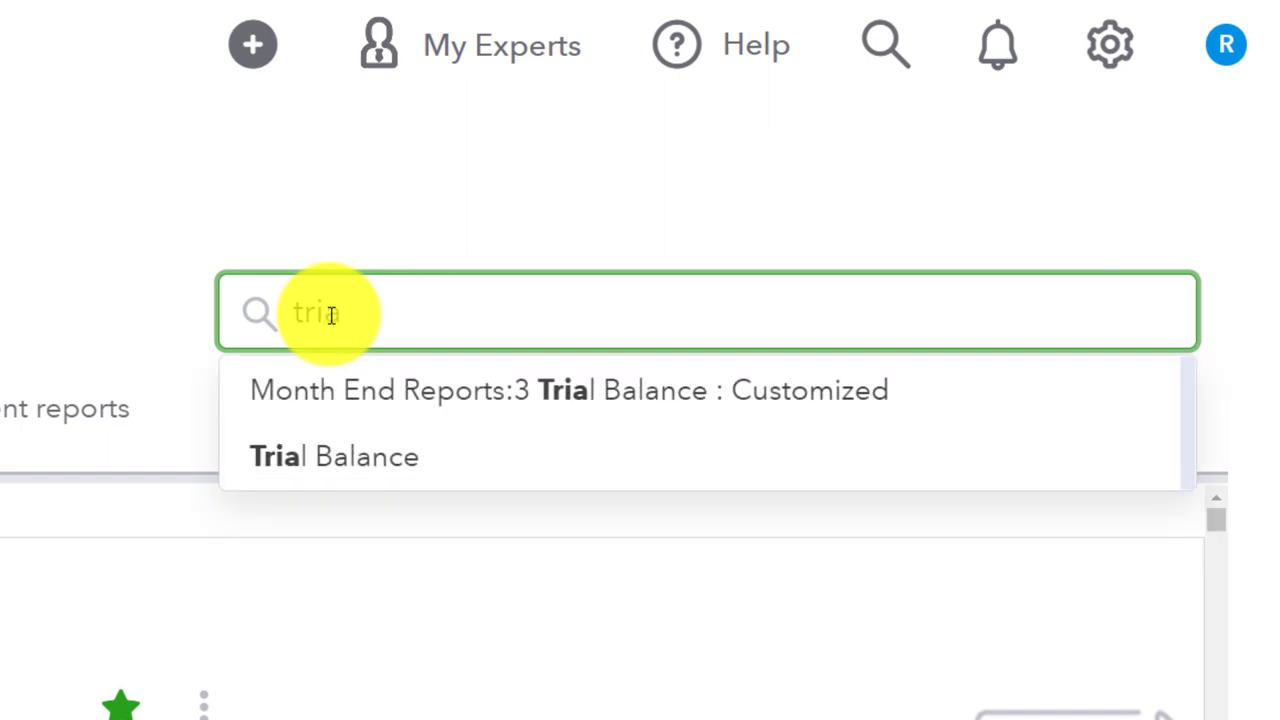
{"action": "key", "text": "Down"}
{"action": "key", "text": "Down"}
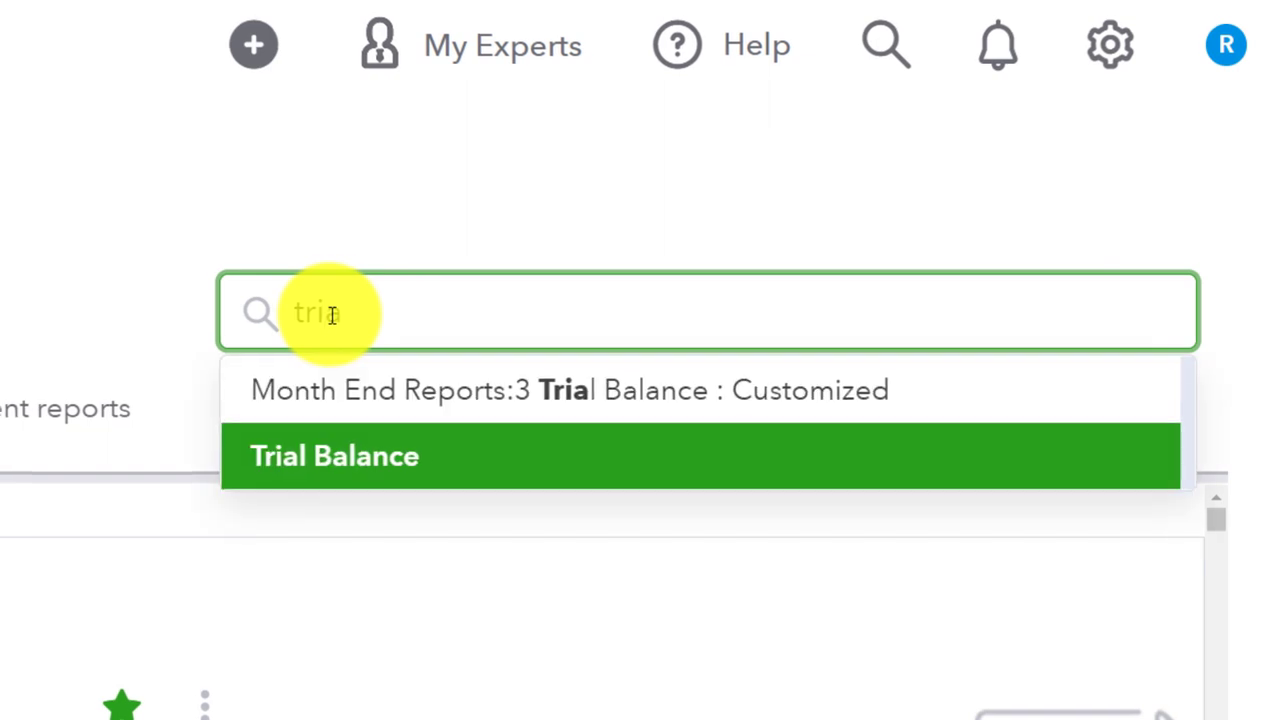
{"action": "key", "text": "Return"}
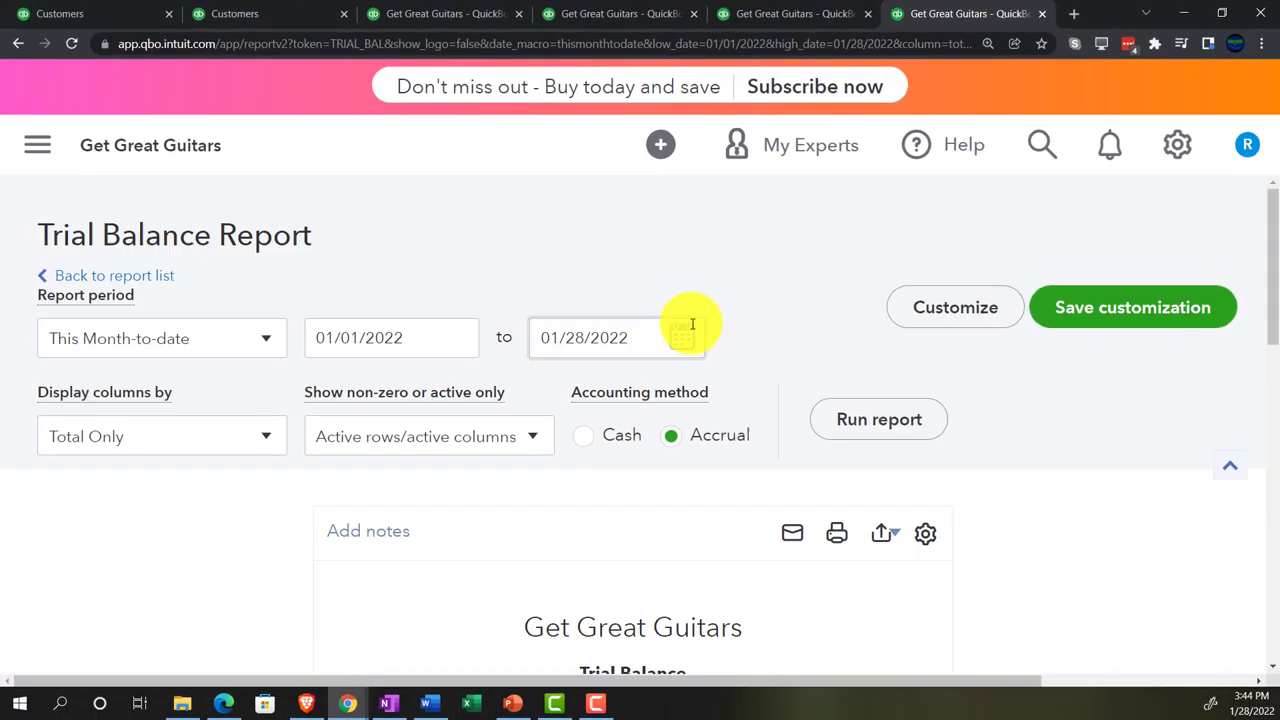
Step: Set the Trial Balance period to 01/01/2022 through 12/31/2022 and run the report
{"action": "scroll", "coordinate": [692, 325], "scroll_direction": "down", "scroll_amount": 3}
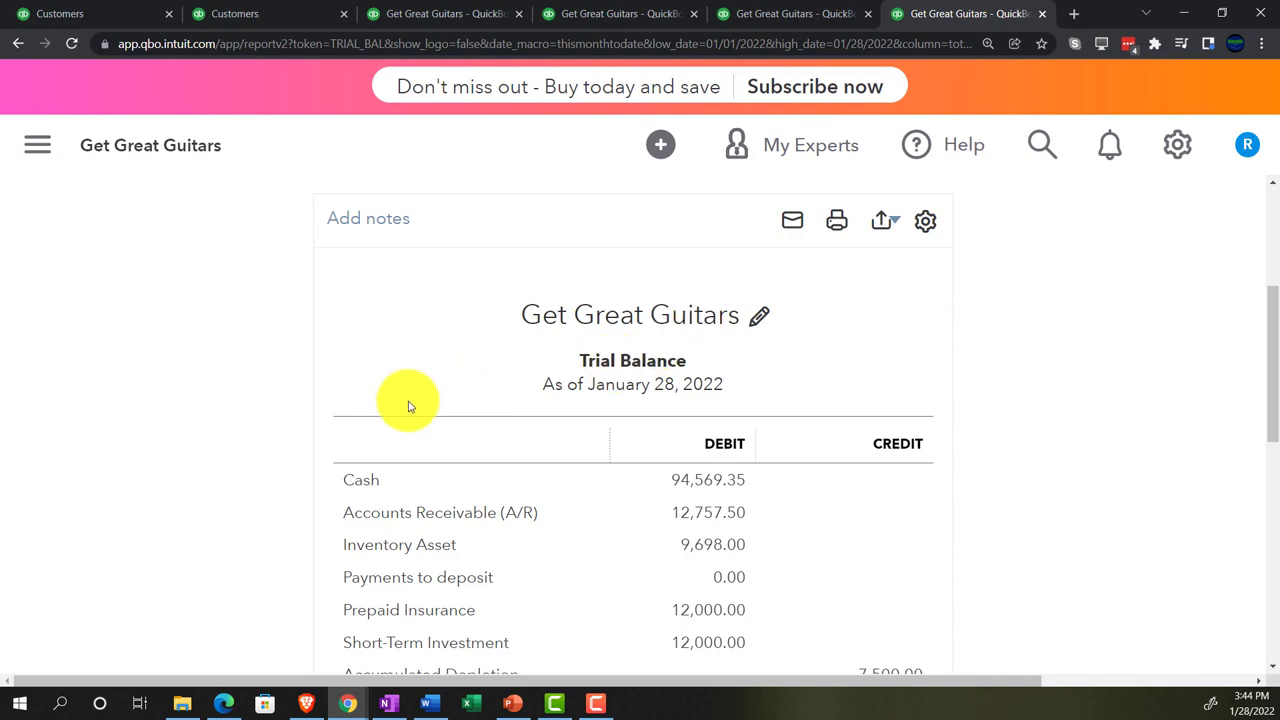
{"action": "key", "text": "ctrl+plus"}
{"action": "key", "text": "ctrl+plus"}
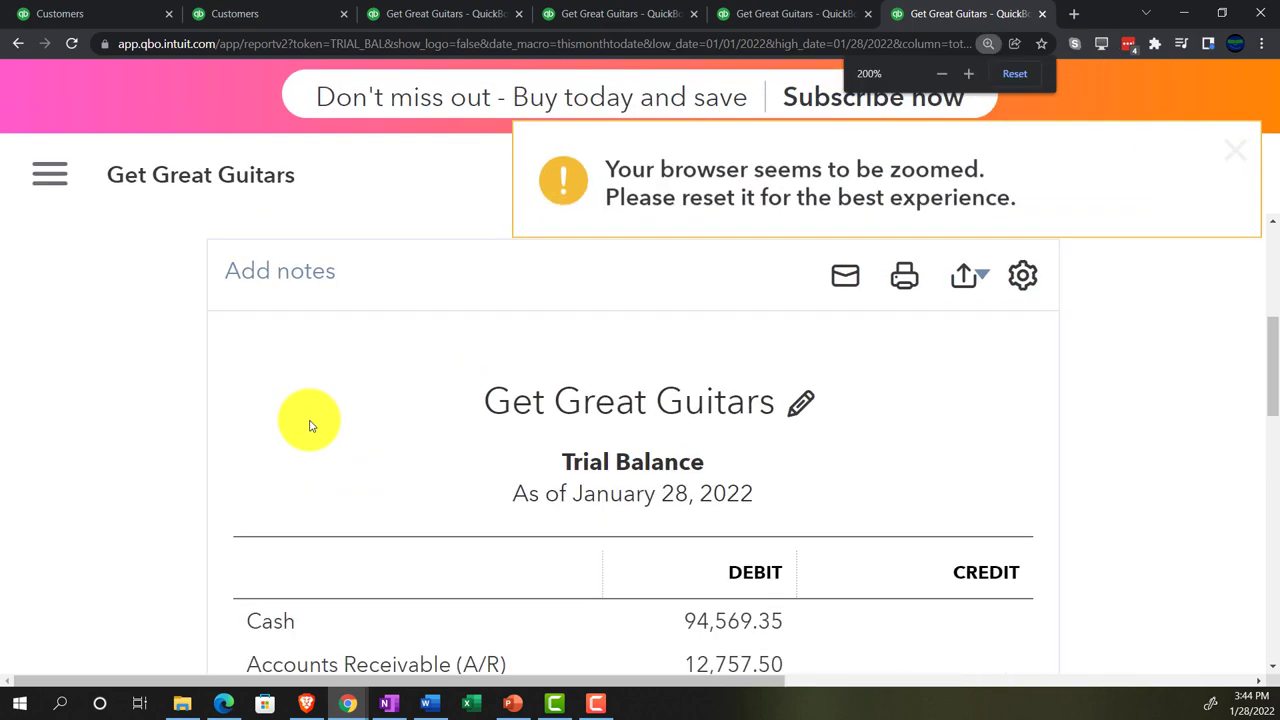
{"action": "scroll", "coordinate": [309, 422], "scroll_direction": "up", "scroll_amount": 3}
{"action": "left_click", "coordinate": [547, 278]}
{"action": "type", "text": "0"}
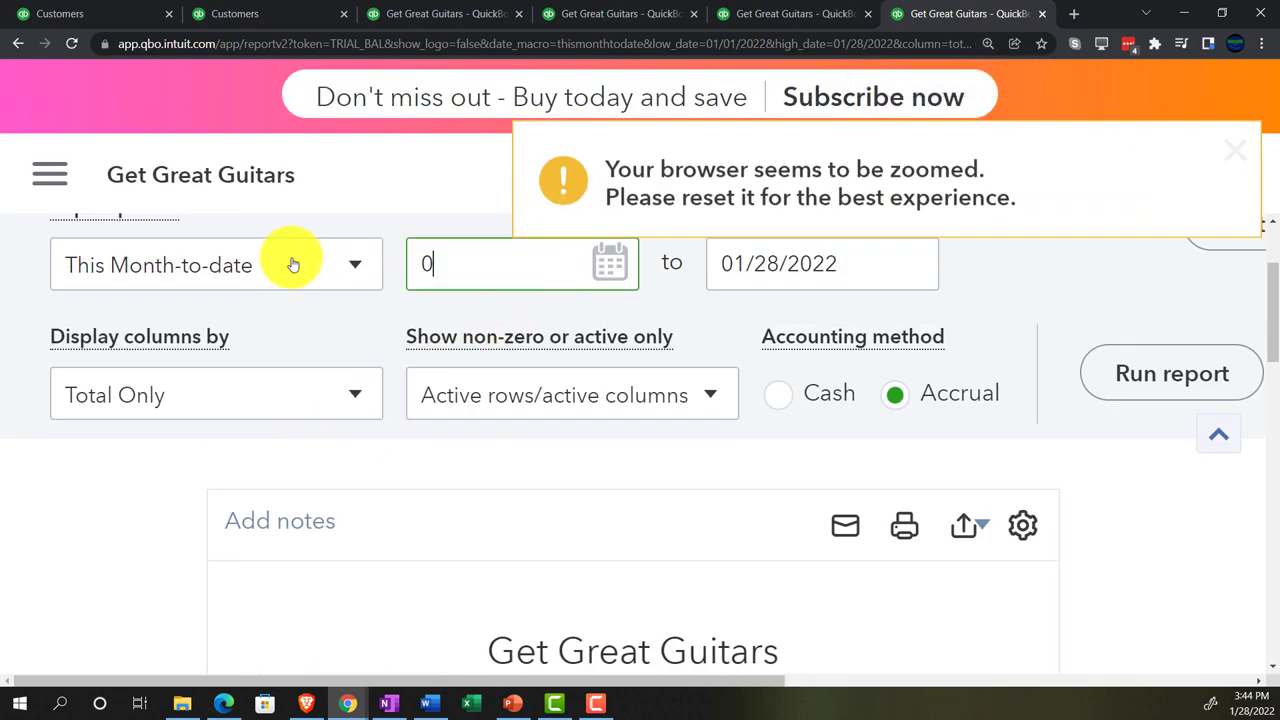
{"action": "type", "text": "1/01/2022"}
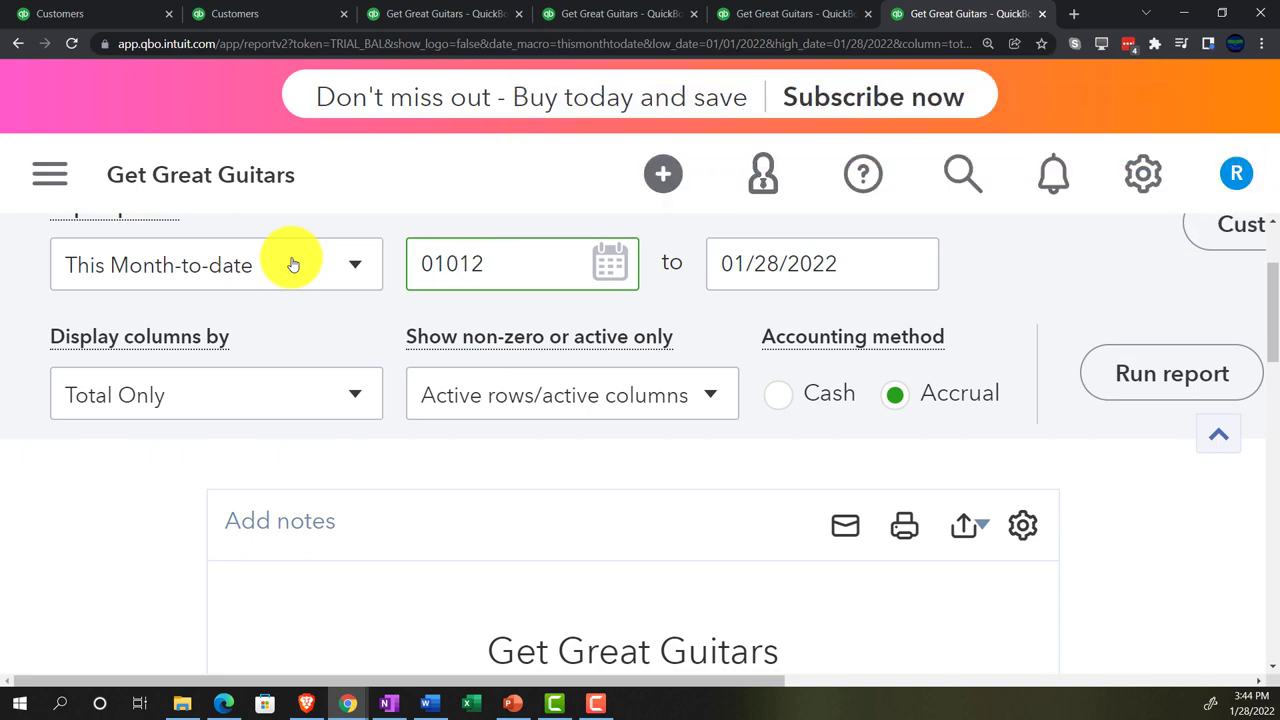
{"action": "key", "text": "Tab"}
{"action": "type", "text": "12"}
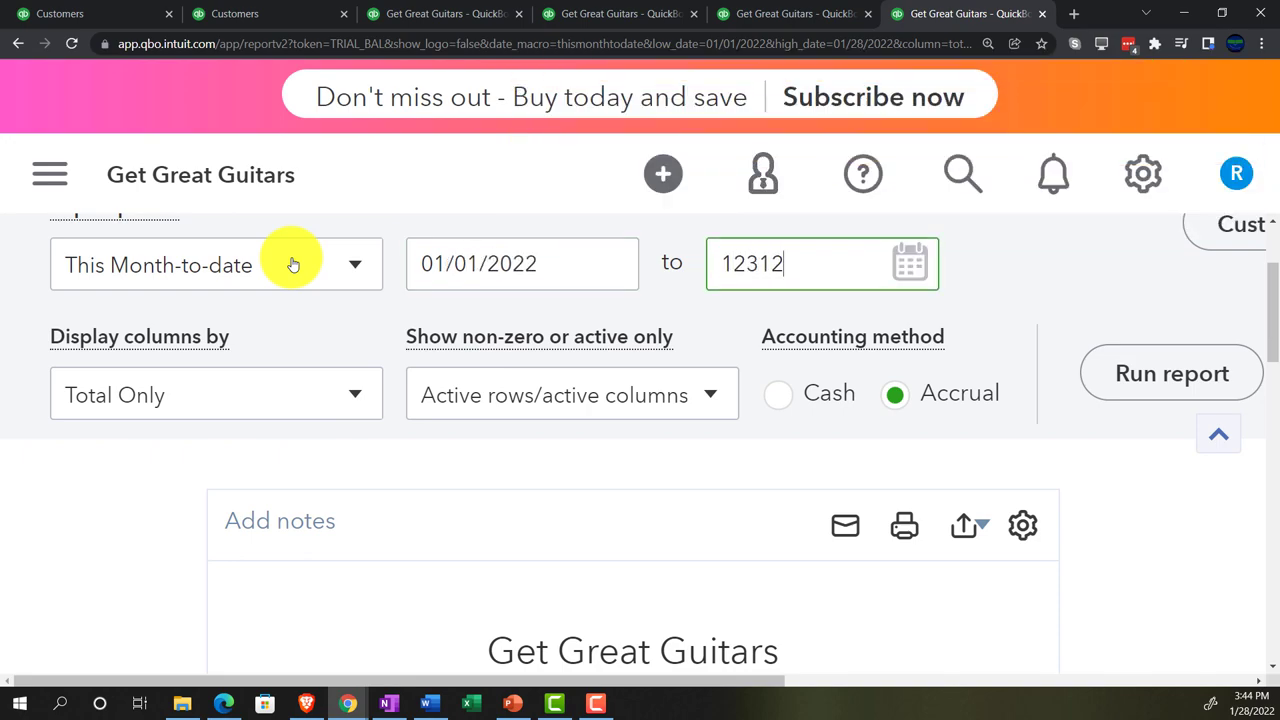
{"action": "type", "text": "/31/2022"}
{"action": "key", "text": "Tab"}
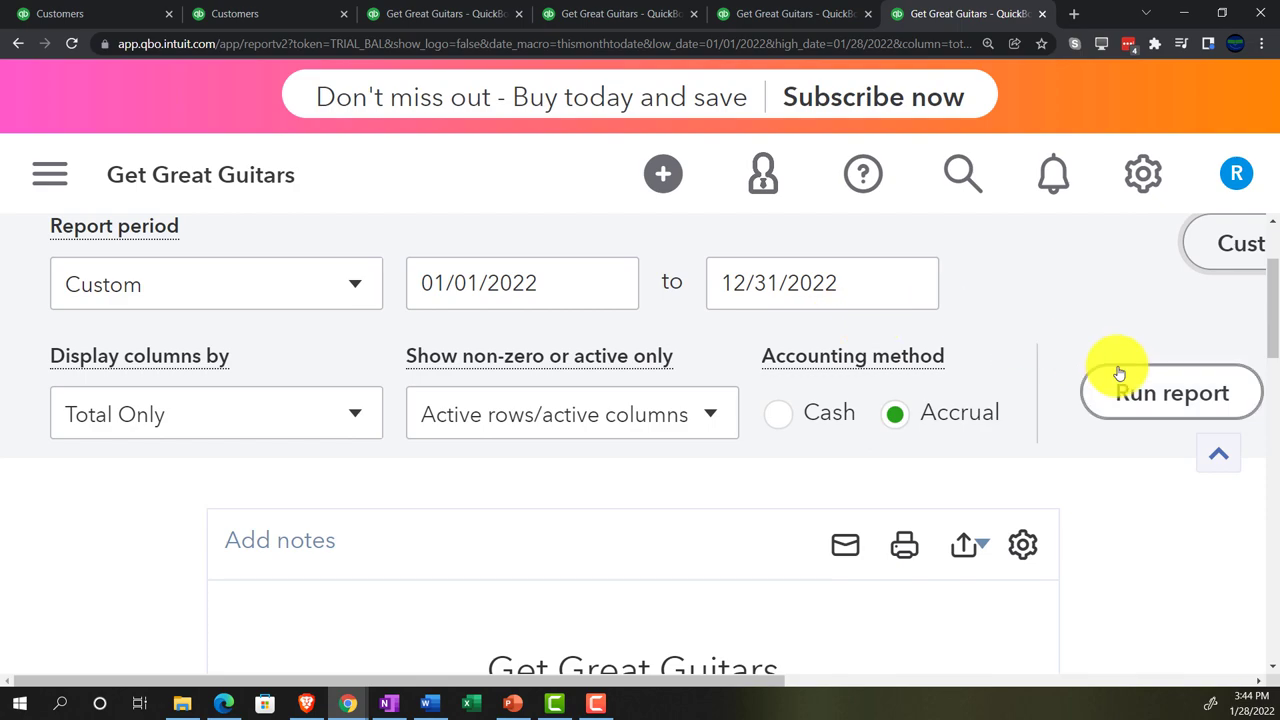
{"action": "left_click", "coordinate": [1122, 376]}
Step: Review the Trial Balance from Cash through Unearned Revenue and the income and expense accounts to the totals
{"action": "scroll", "coordinate": [165, 510], "scroll_direction": "down", "scroll_amount": 3}
{"action": "scroll", "coordinate": [134, 517], "scroll_direction": "down", "scroll_amount": 2}
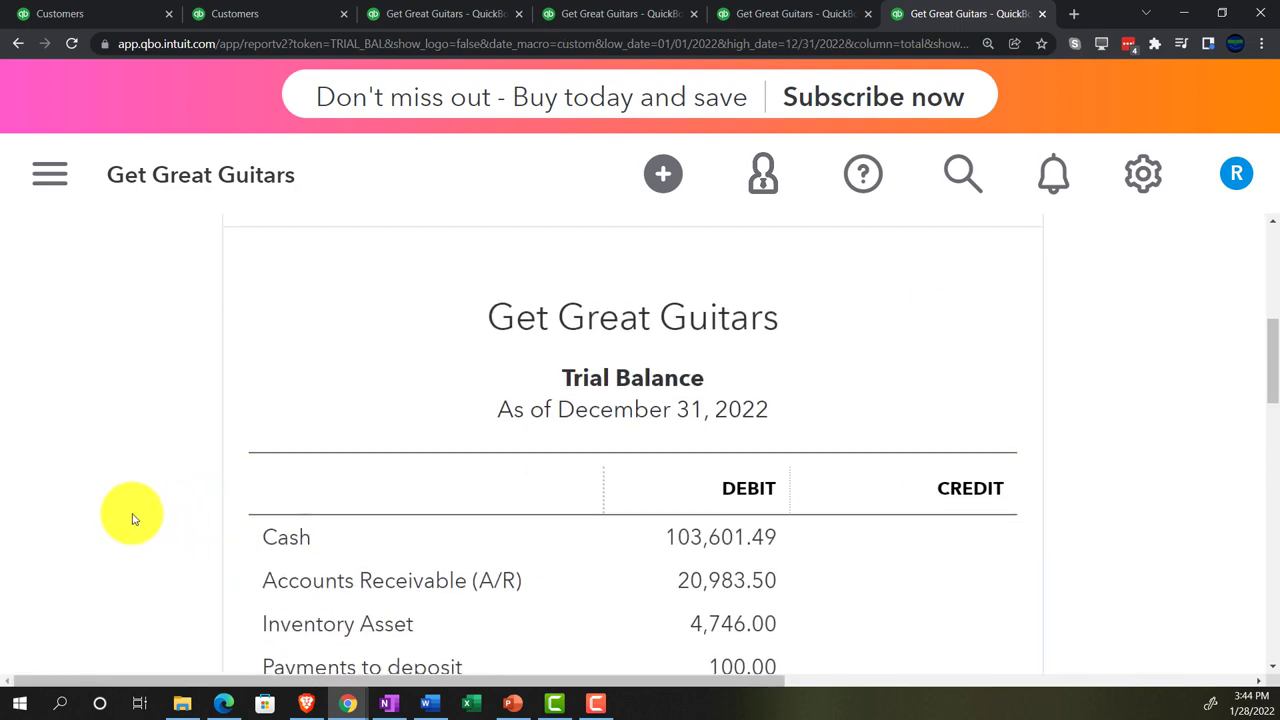
{"action": "scroll", "coordinate": [134, 518], "scroll_direction": "down", "scroll_amount": 3}
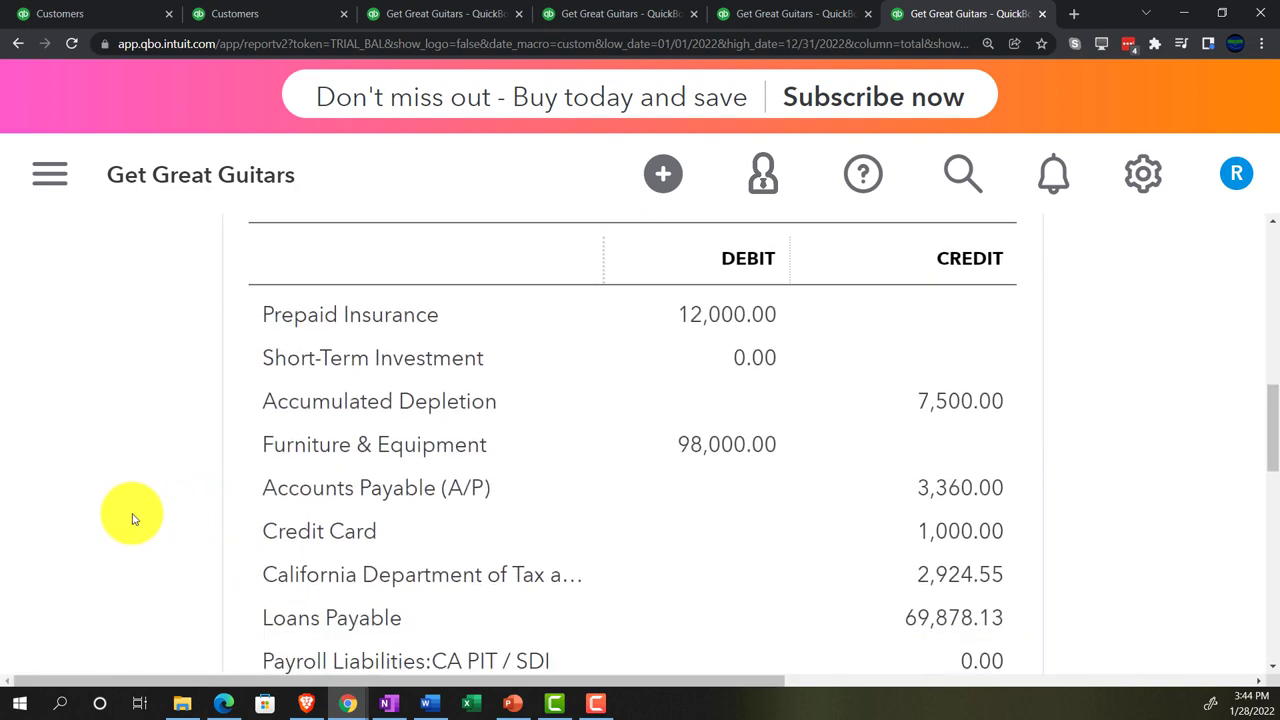
{"action": "scroll", "coordinate": [134, 519], "scroll_direction": "down", "scroll_amount": 3}
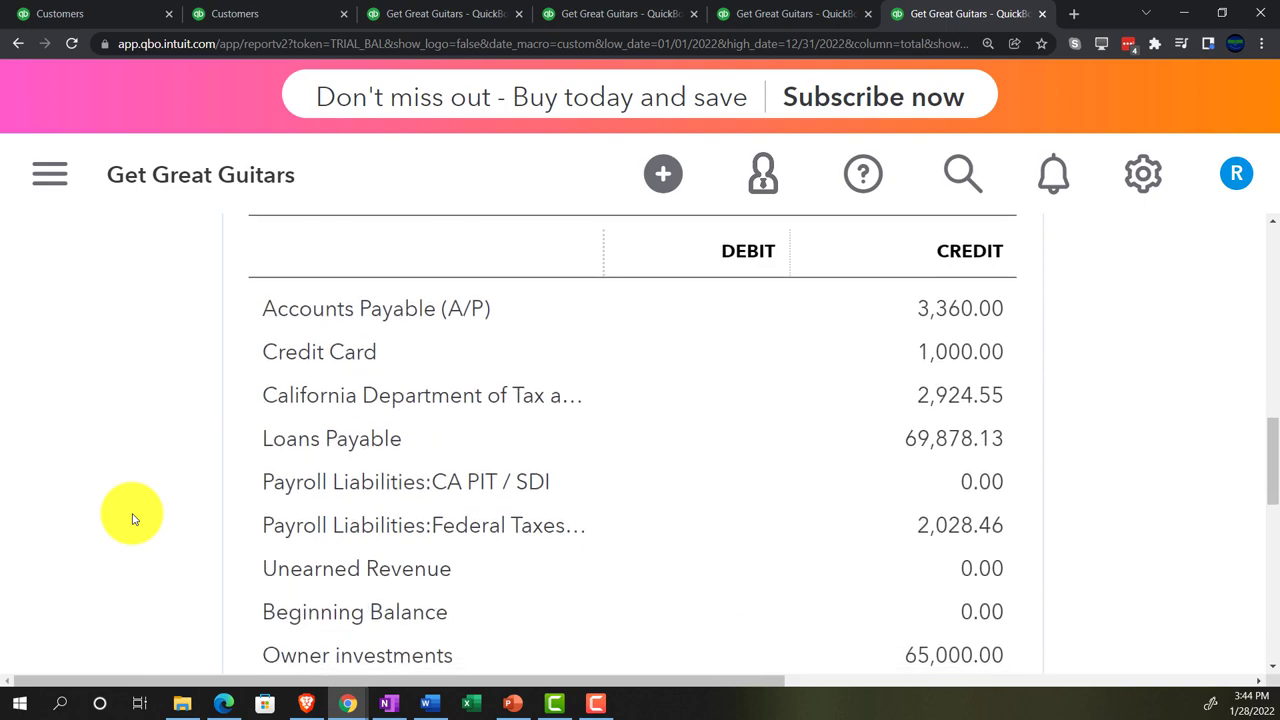
{"action": "scroll", "coordinate": [134, 519], "scroll_direction": "down", "scroll_amount": 3}
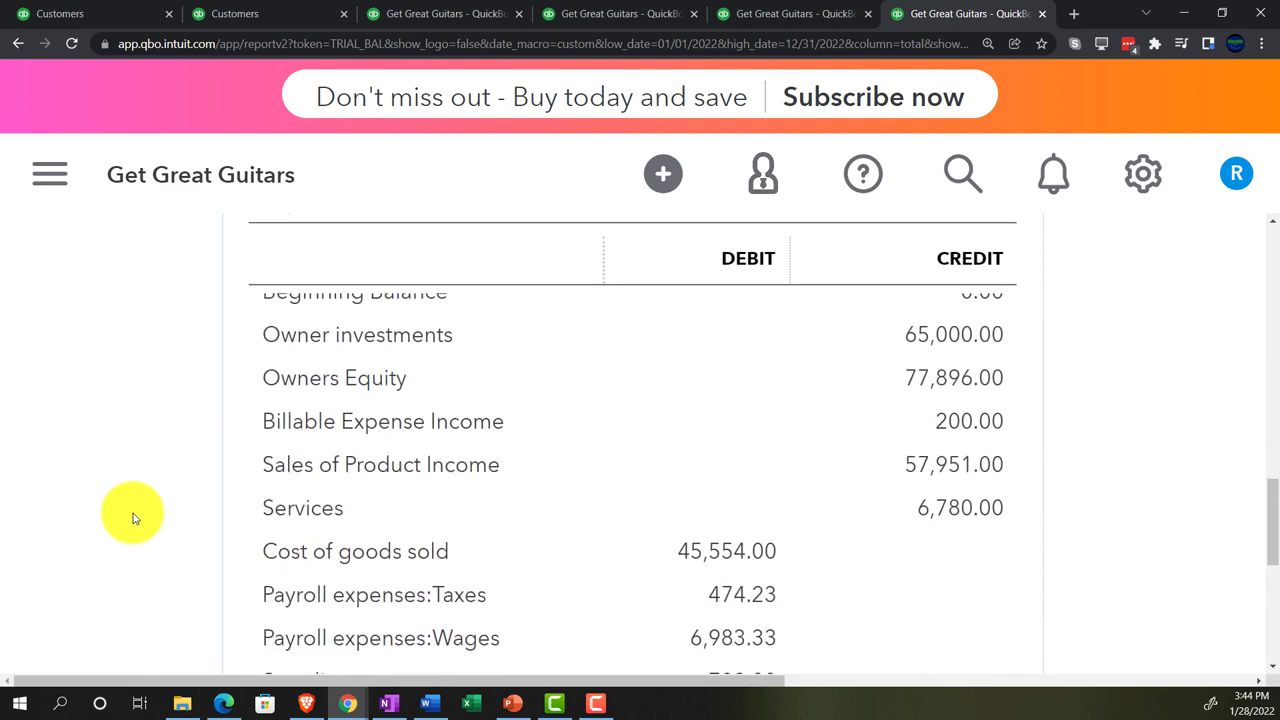
{"action": "scroll", "coordinate": [134, 518], "scroll_direction": "down", "scroll_amount": 1}
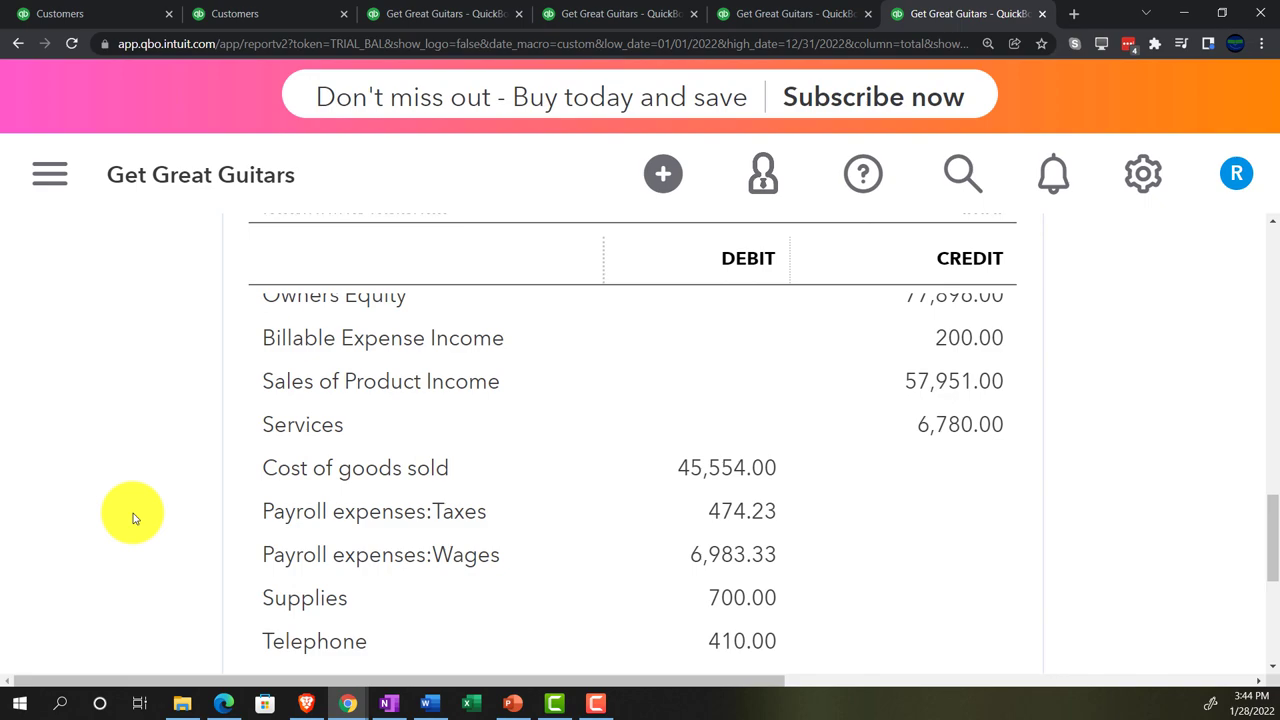
{"action": "scroll", "coordinate": [134, 519], "scroll_direction": "down", "scroll_amount": 1}
{"action": "scroll", "coordinate": [134, 519], "scroll_direction": "down", "scroll_amount": 2}
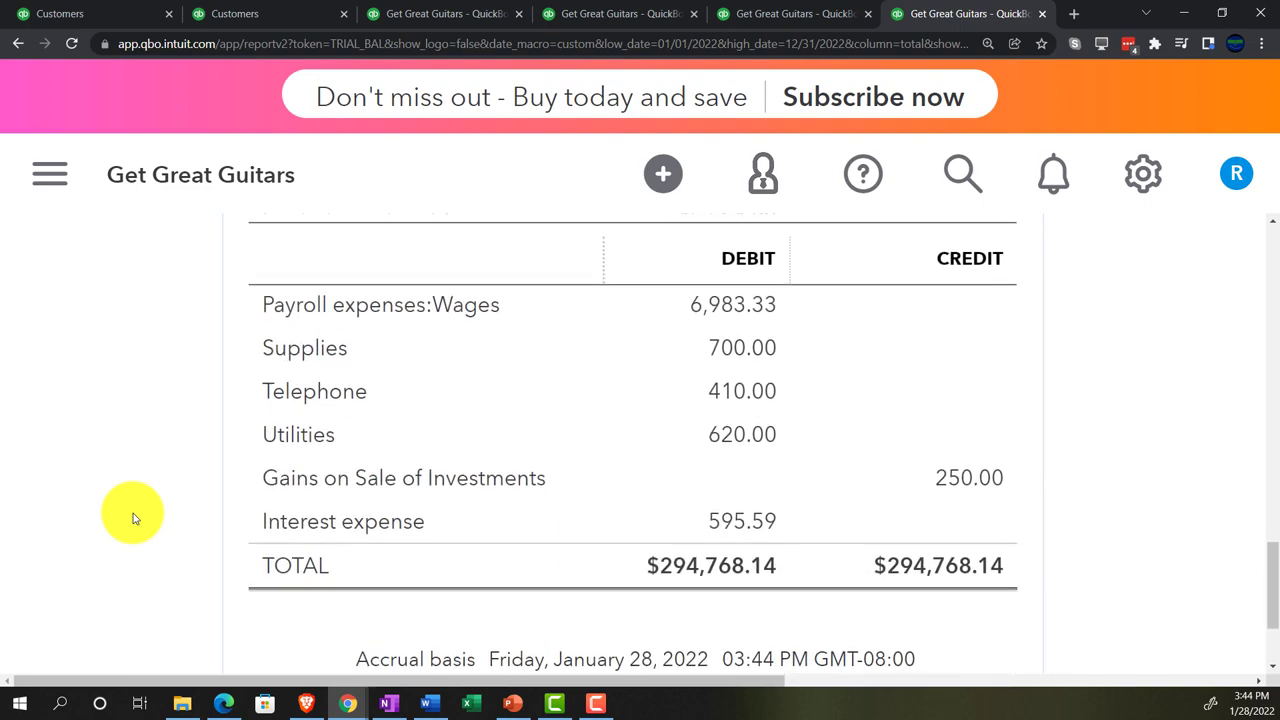